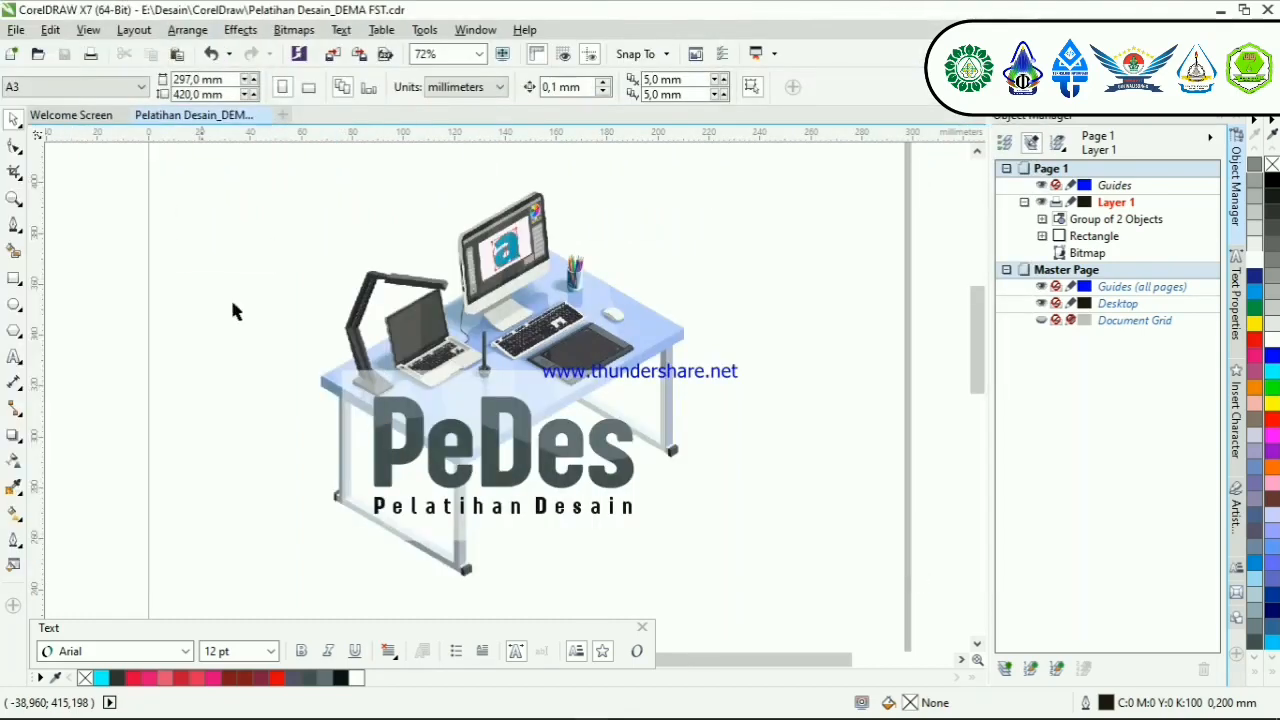
Step: Select all the artwork on the page and move it slightly downward, then clear the selection
scroll(495, 350, "down", 2)
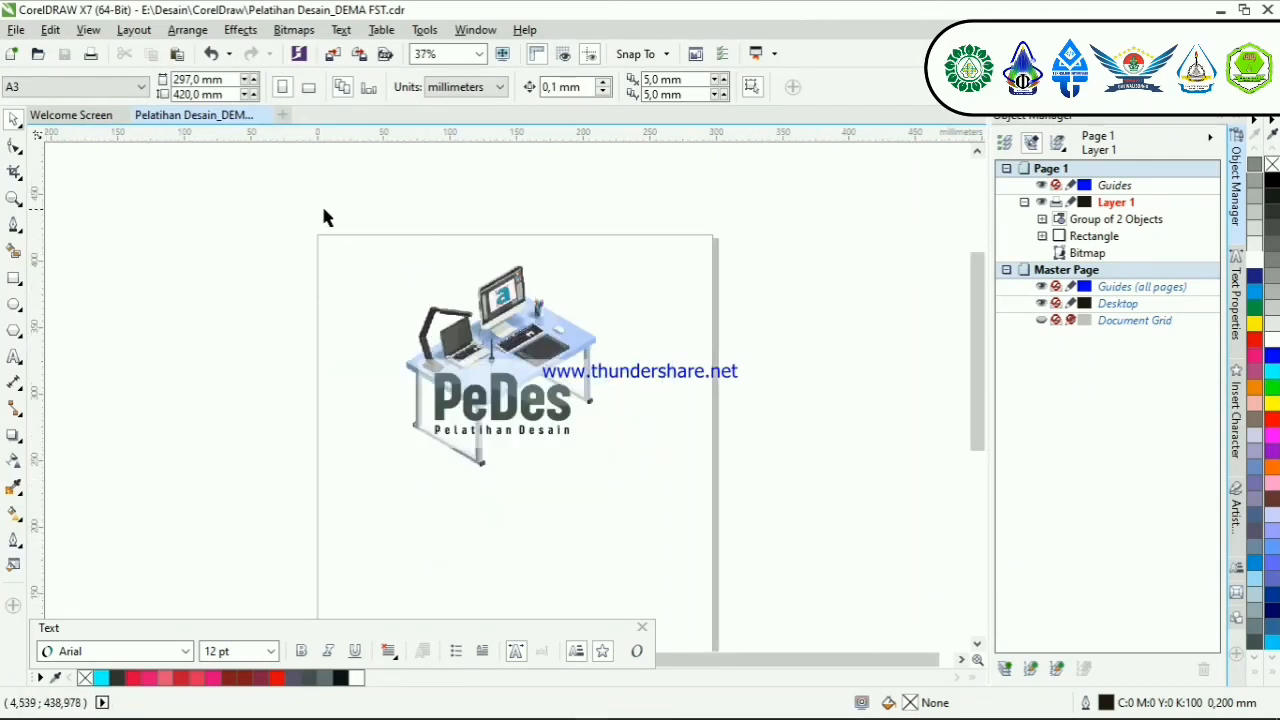
left_click_drag(333, 205, 667, 552)
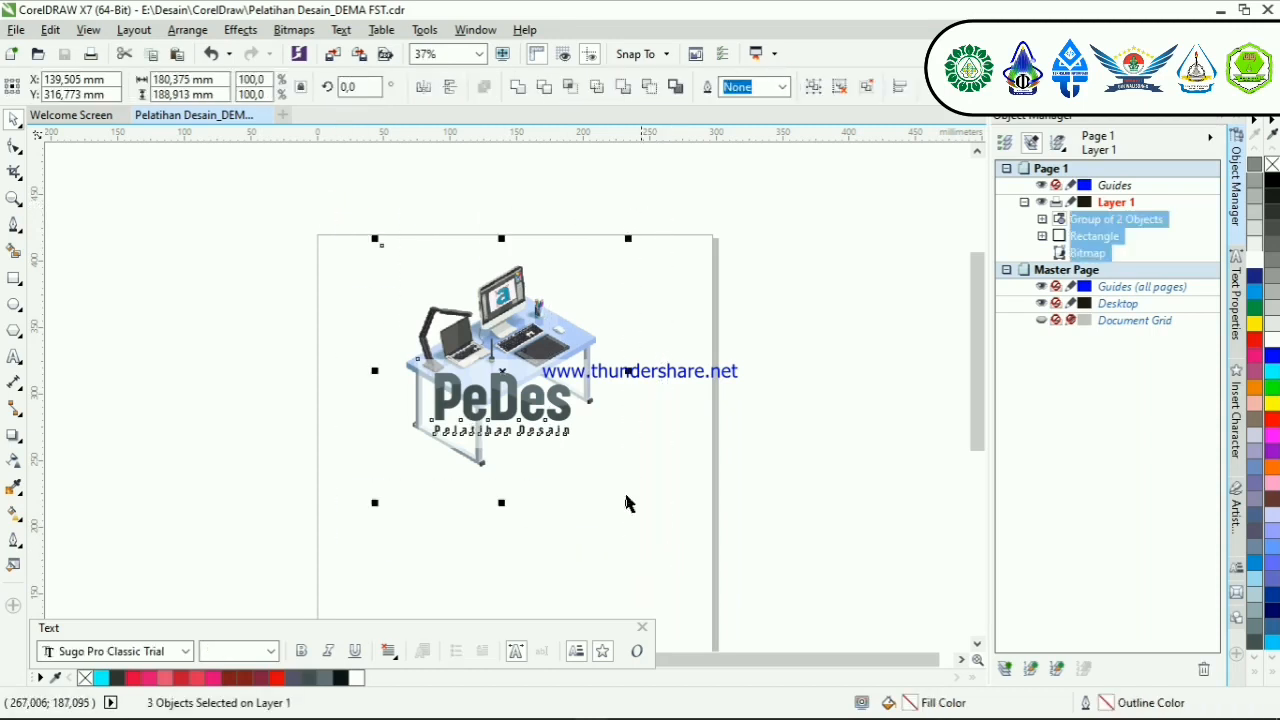
mouse_move(540, 371)
left_mouse_down()
mouse_move(550, 360)
mouse_move(549, 422)
mouse_move(549, 390)
left_mouse_up()
left_click(685, 413)
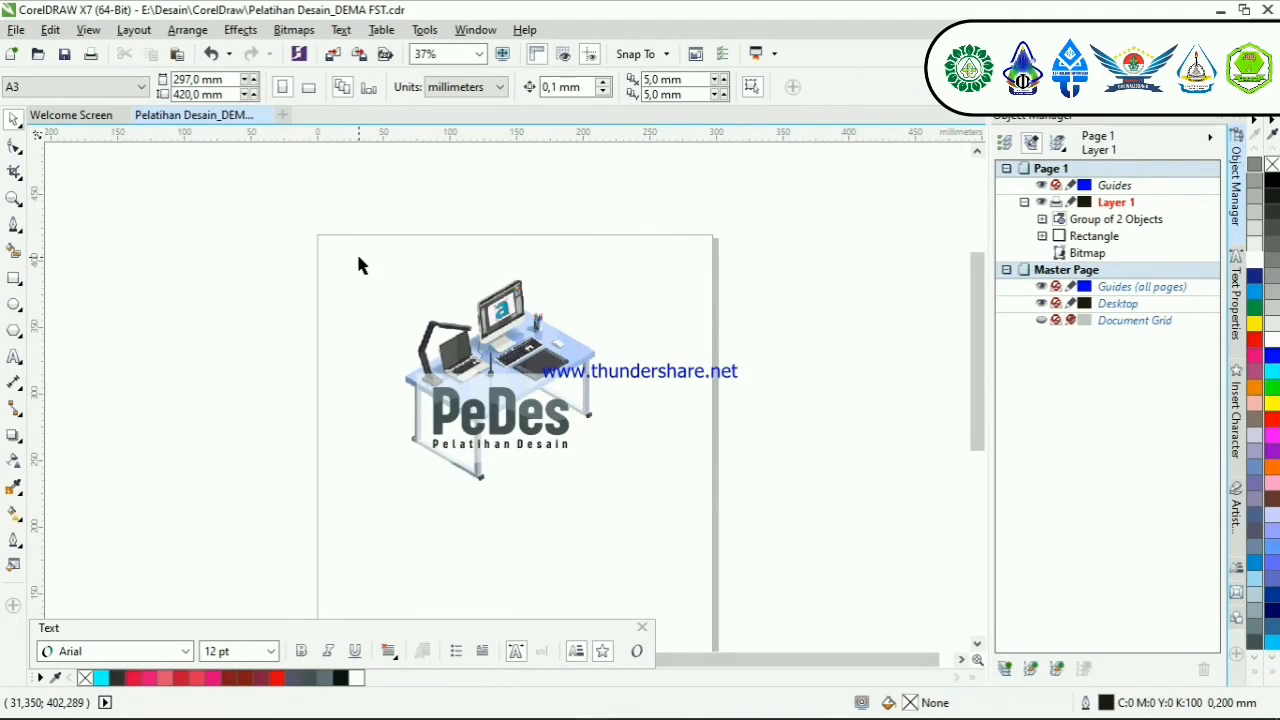
Step: Rotate the entire selected artwork counterclockwise about its centre in three turns, to about 142 degrees
left_click_drag(353, 248, 703, 566)
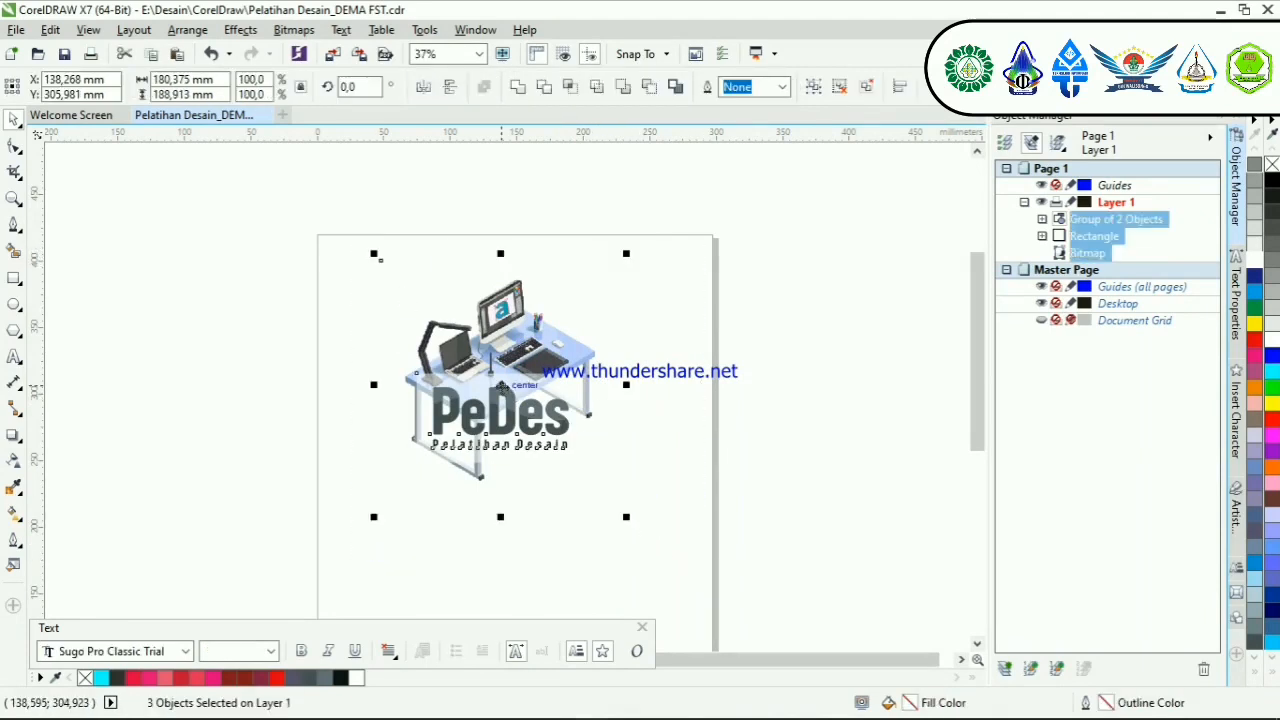
left_click(501, 387)
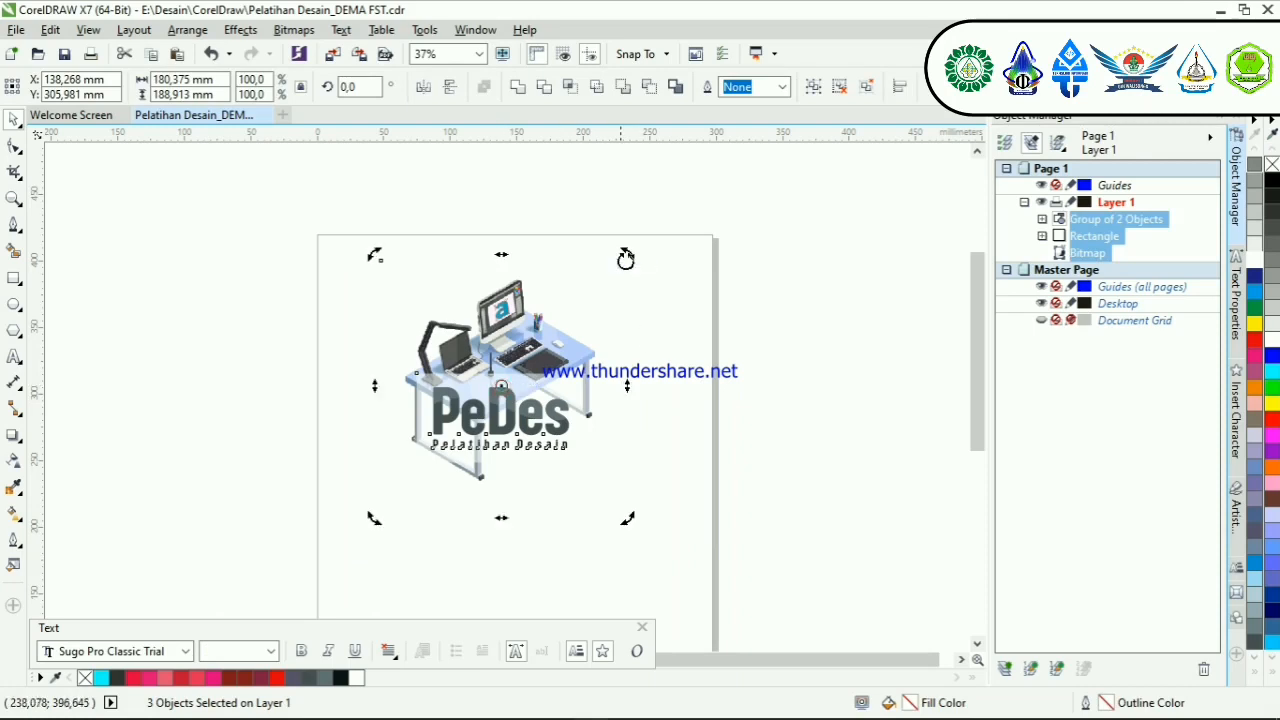
left_click_drag(625, 257, 470, 251)
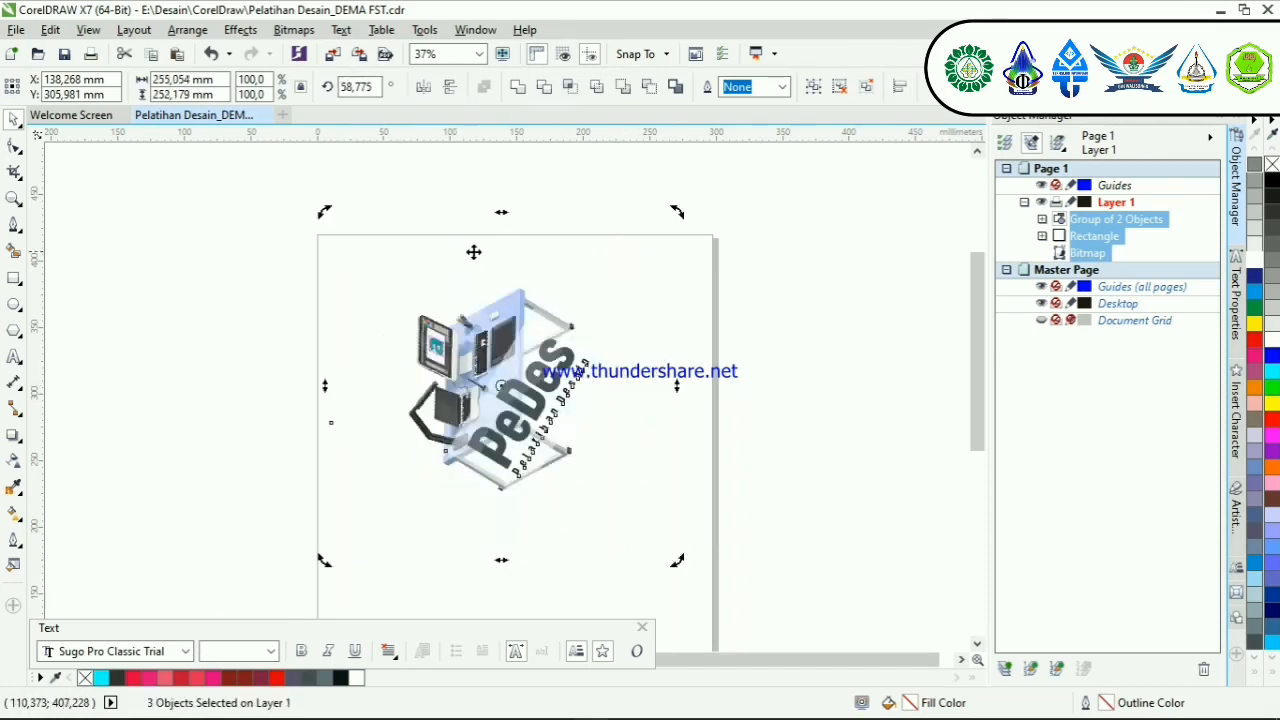
left_click_drag(676, 216, 522, 224)
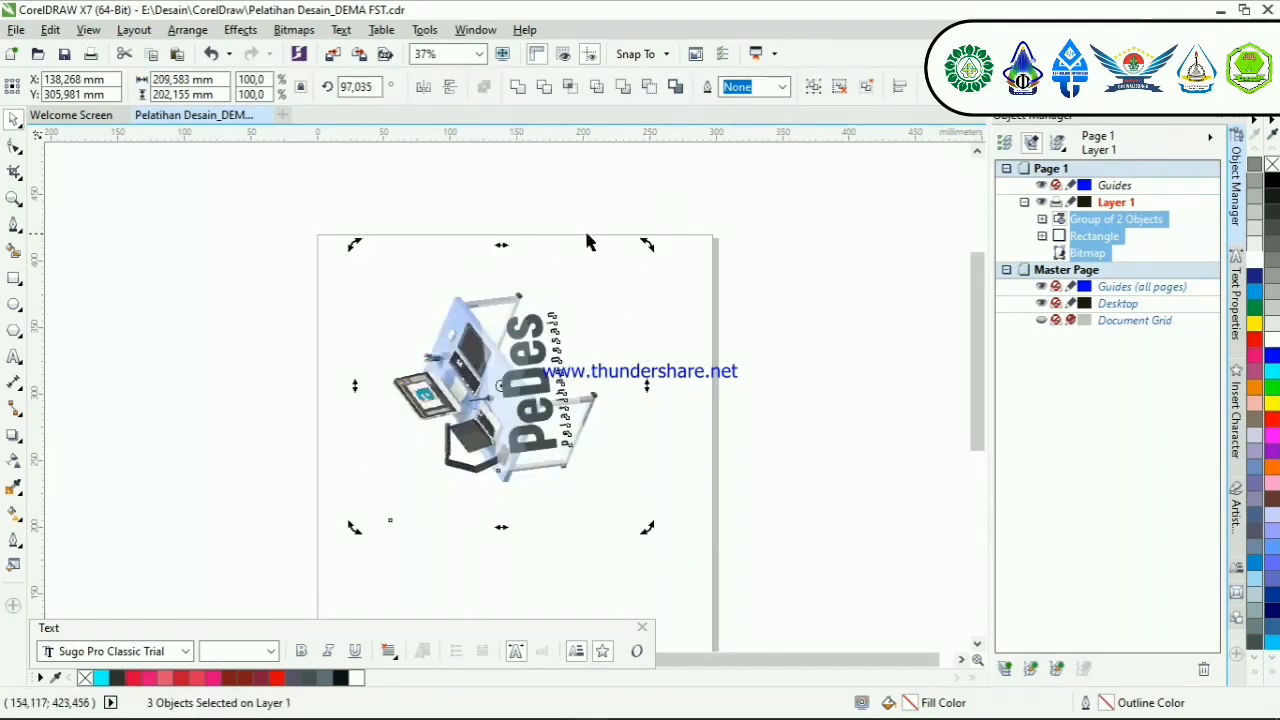
left_click_drag(650, 247, 503, 240)
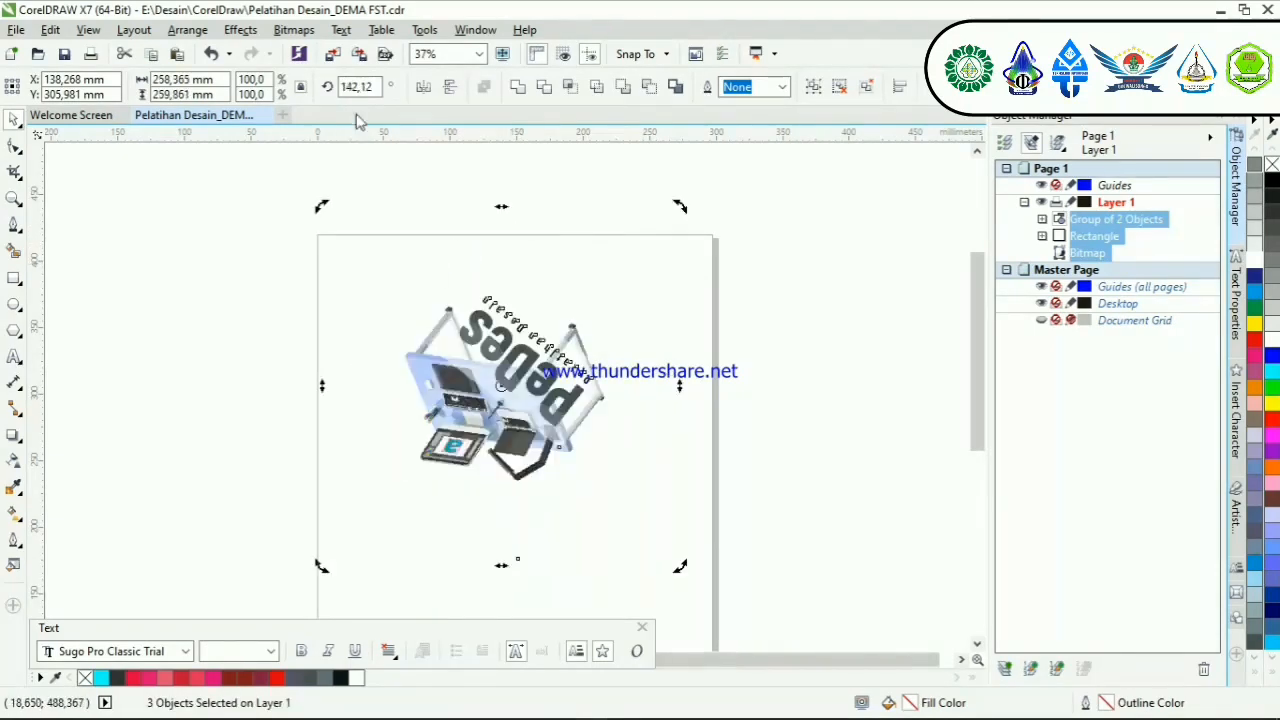
Step: Set the artwork's rotation angle to 0 degrees and deselect it
double_click(370, 87)
type("0")
key("Return")
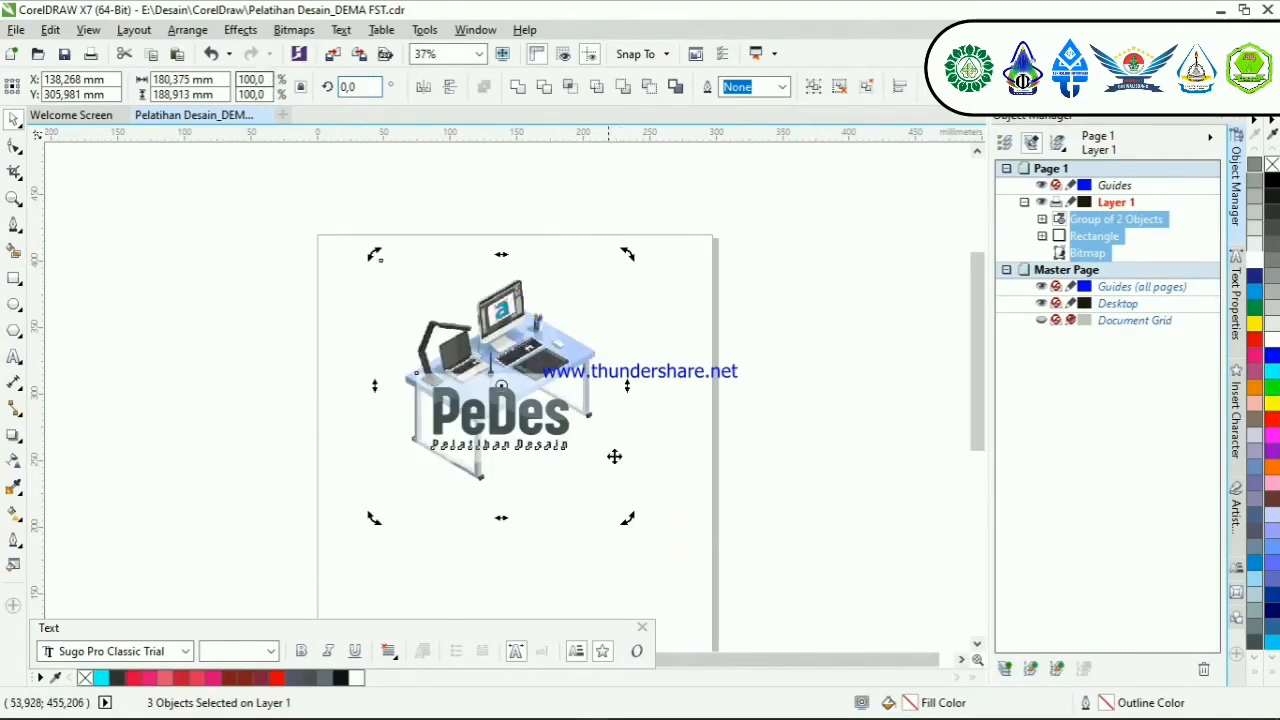
left_click(704, 477)
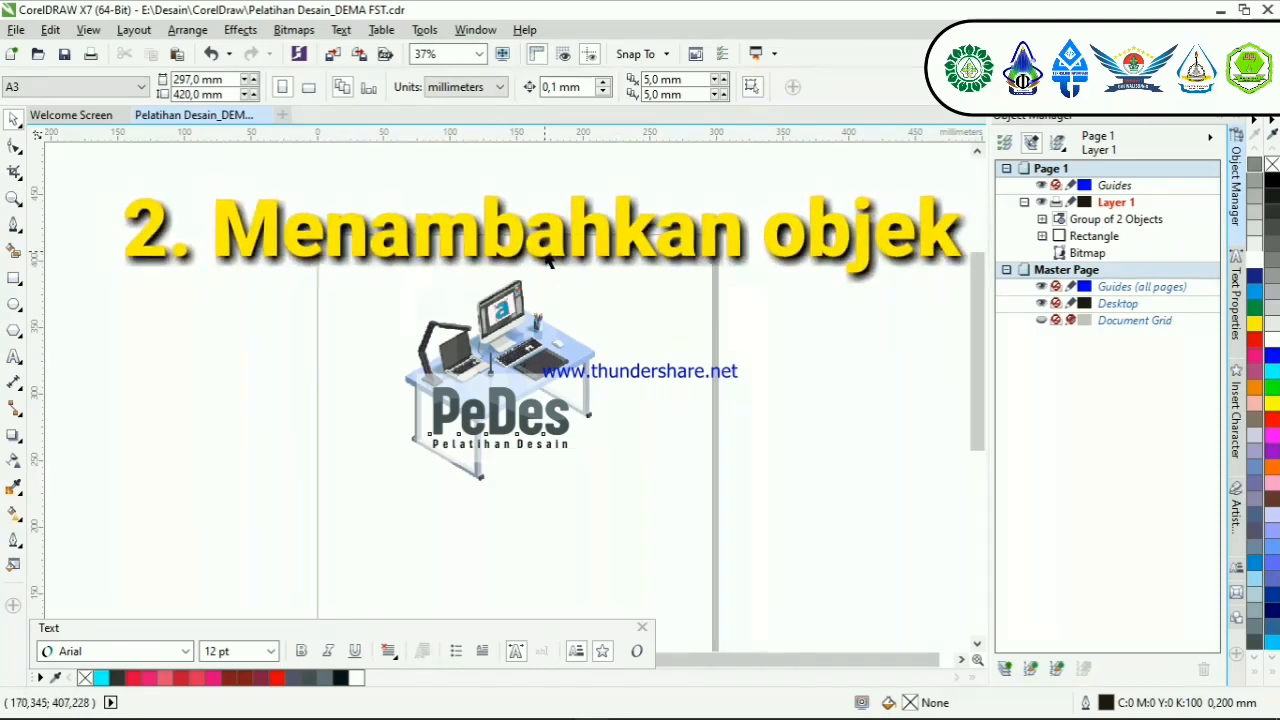
Step: Draw a rectangle about 62 × 29 mm beside the desk illustration and a square with sides of about 45.5 mm below it
scroll(548, 376, "up", 2)
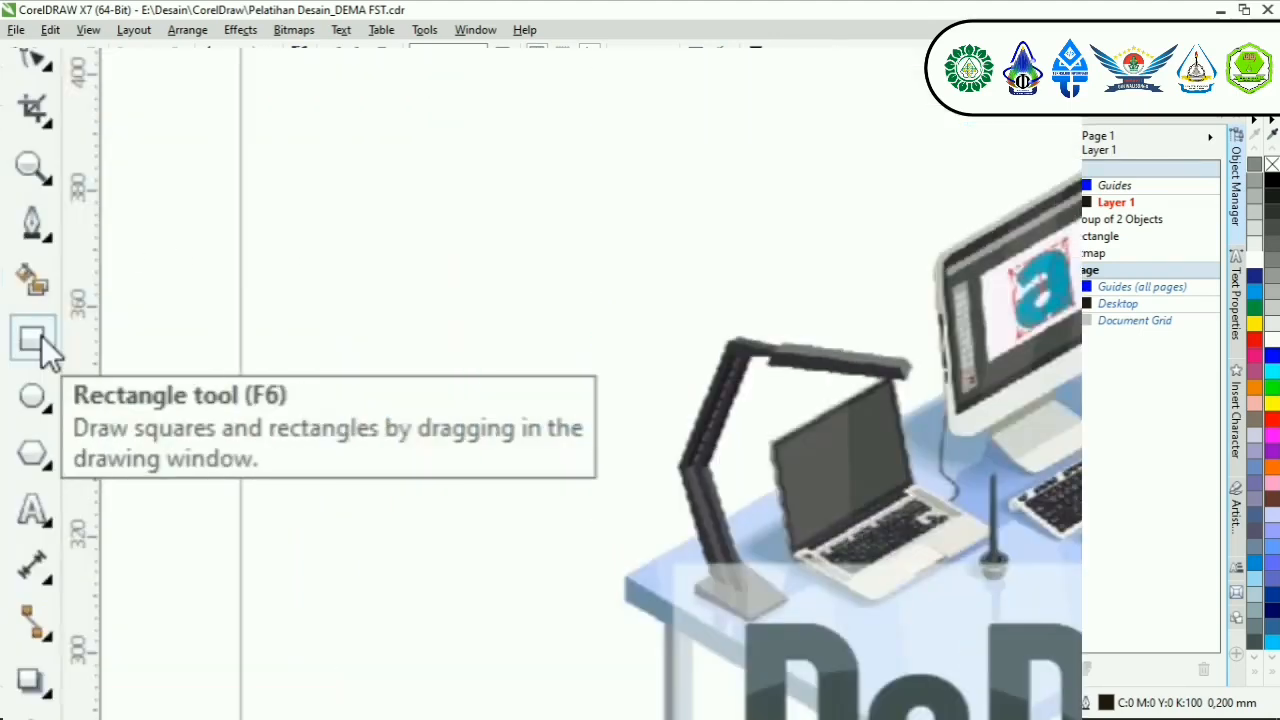
left_click(41, 335)
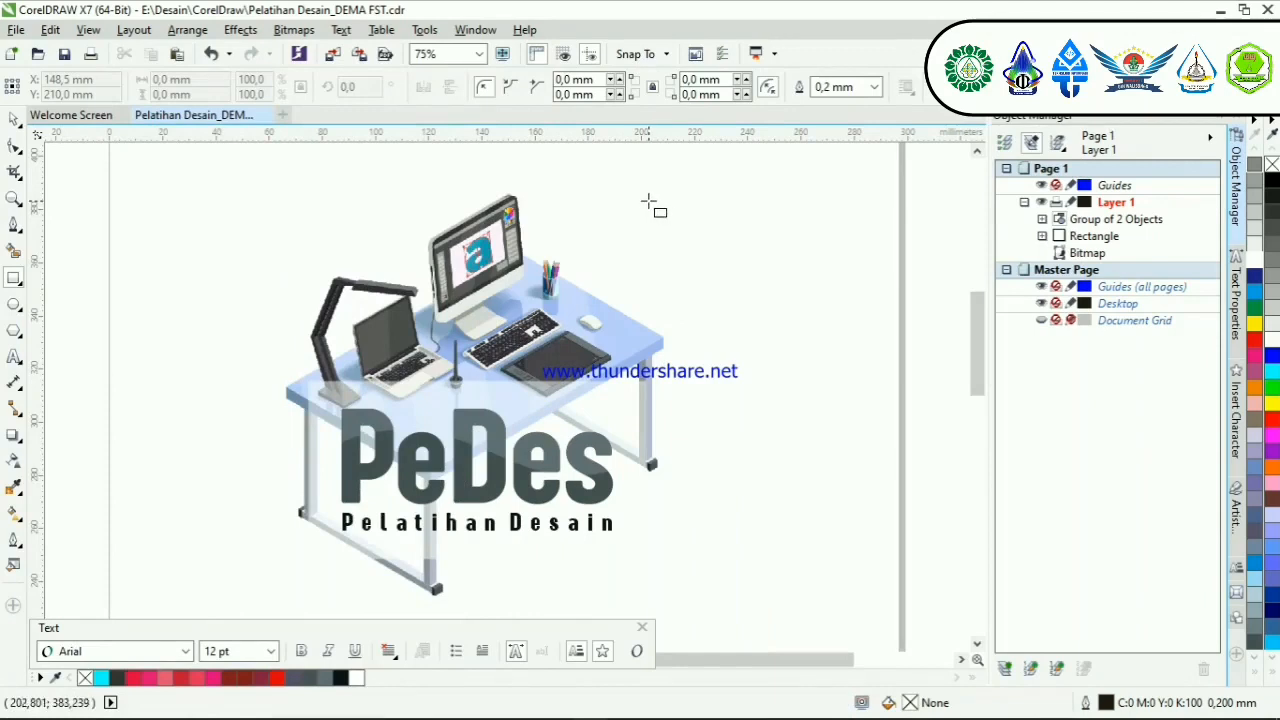
left_click_drag(647, 198, 812, 272)
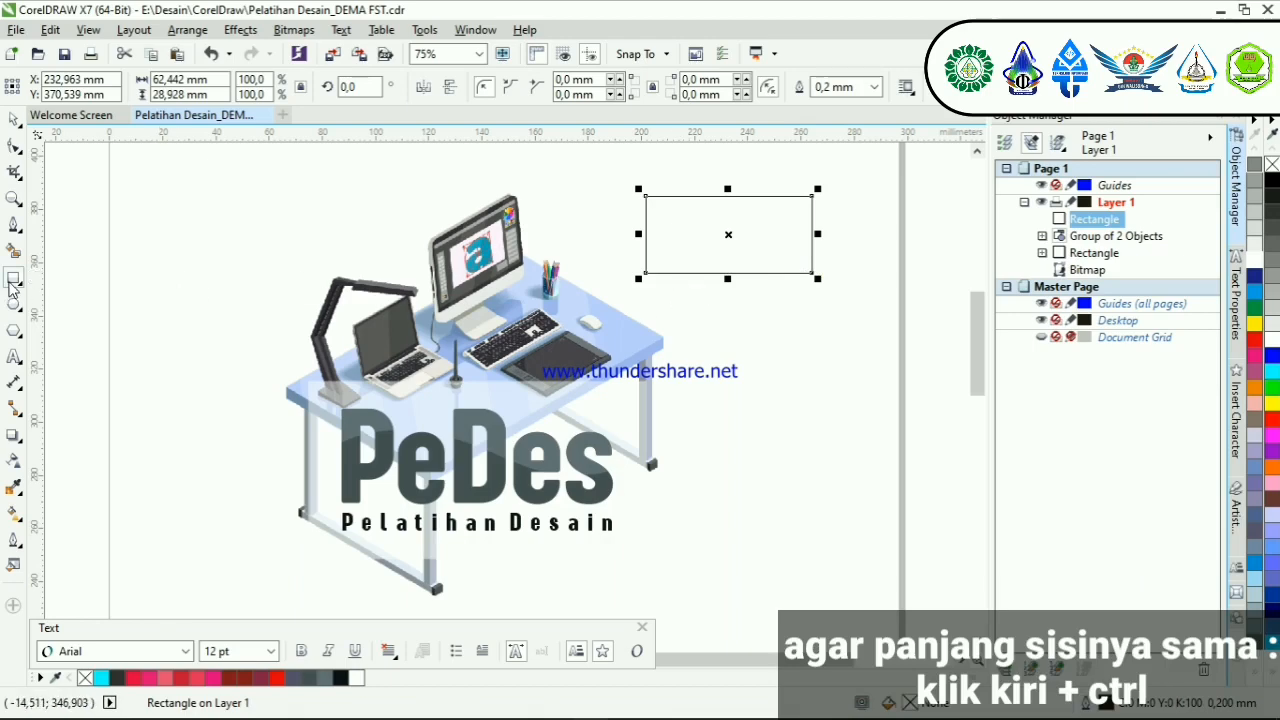
left_click(13, 283)
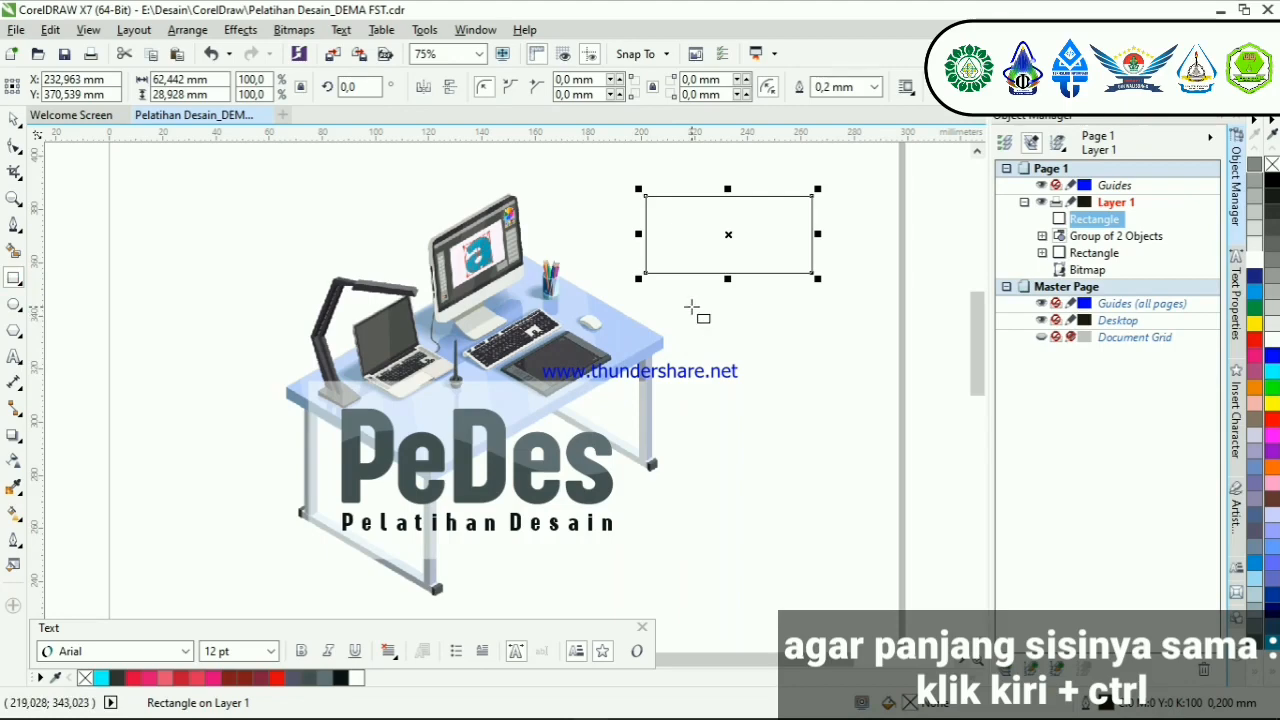
left_click_drag(691, 307, 818, 432)
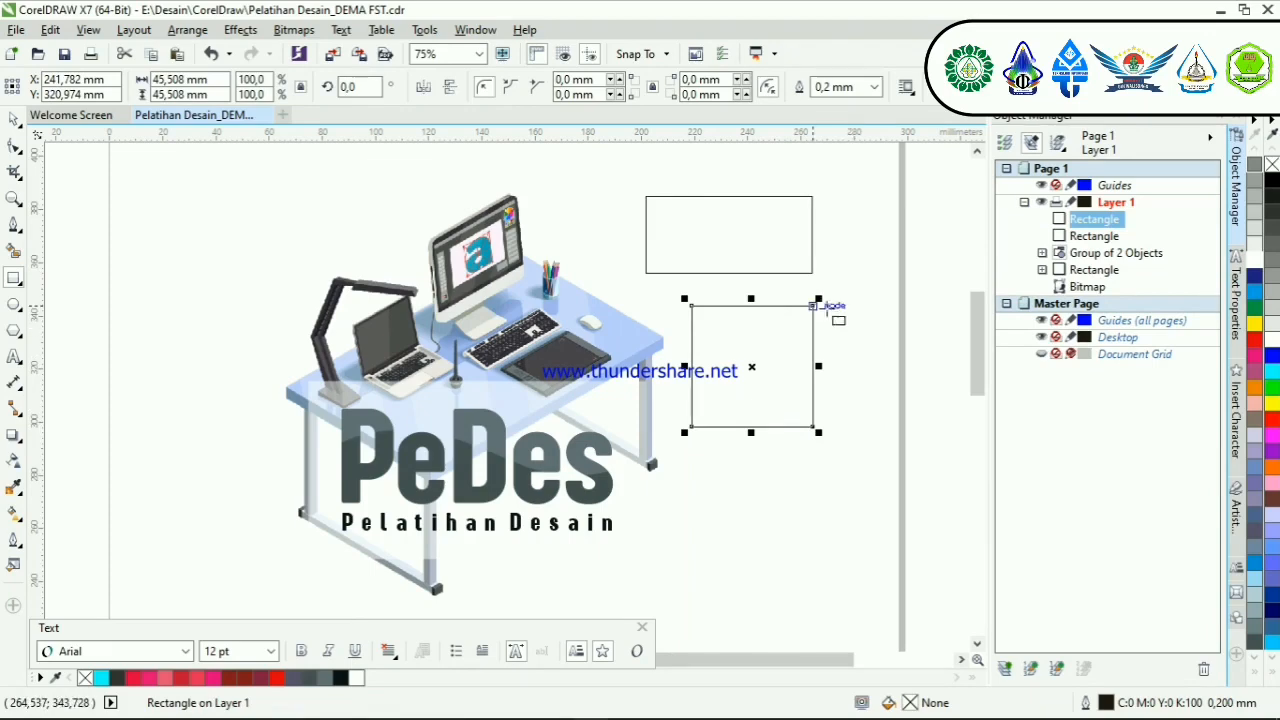
Step: Draw a wide ellipse about 74 × 44 mm above the rectangle
left_click(15, 305)
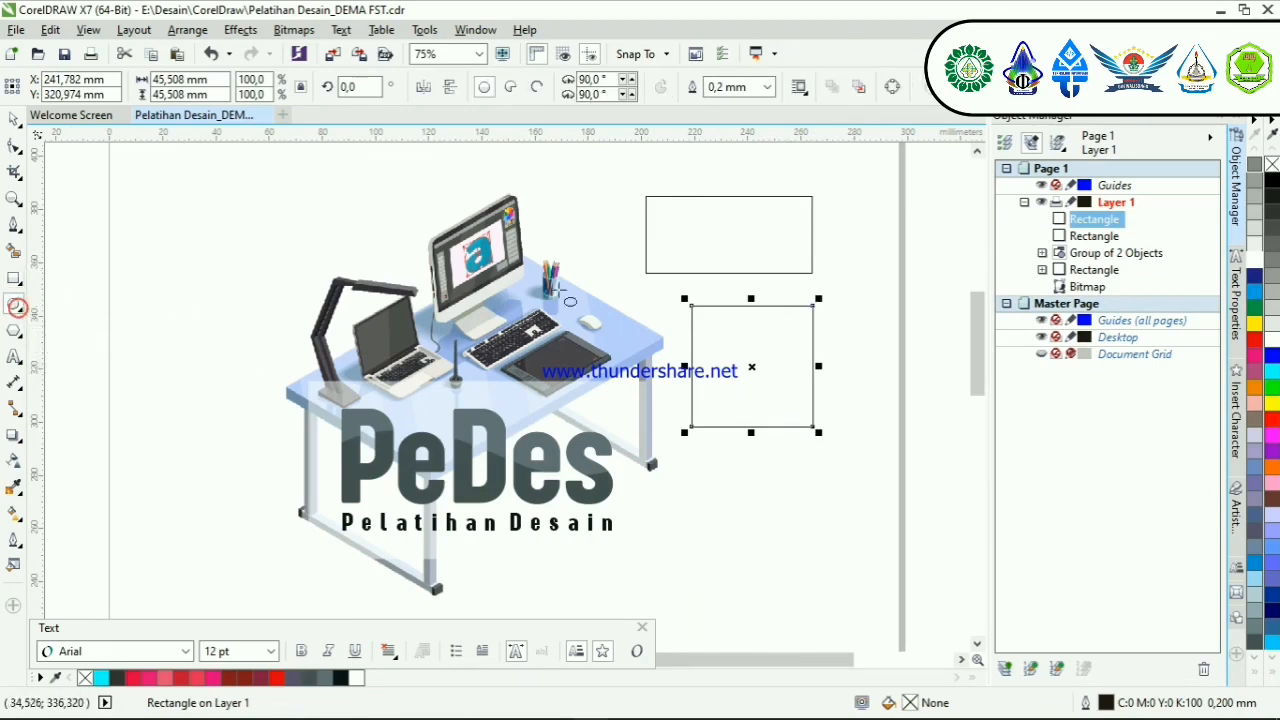
scroll(760, 191, "down", 2)
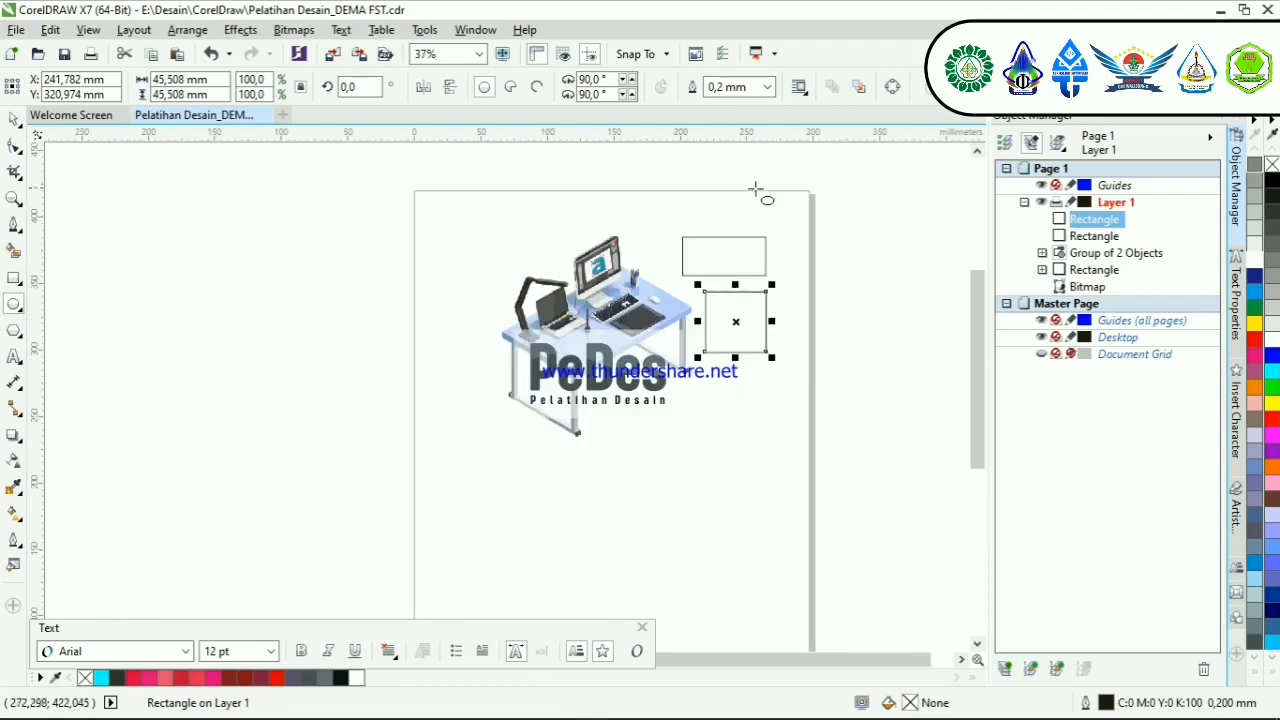
scroll(724, 190, "up", 2)
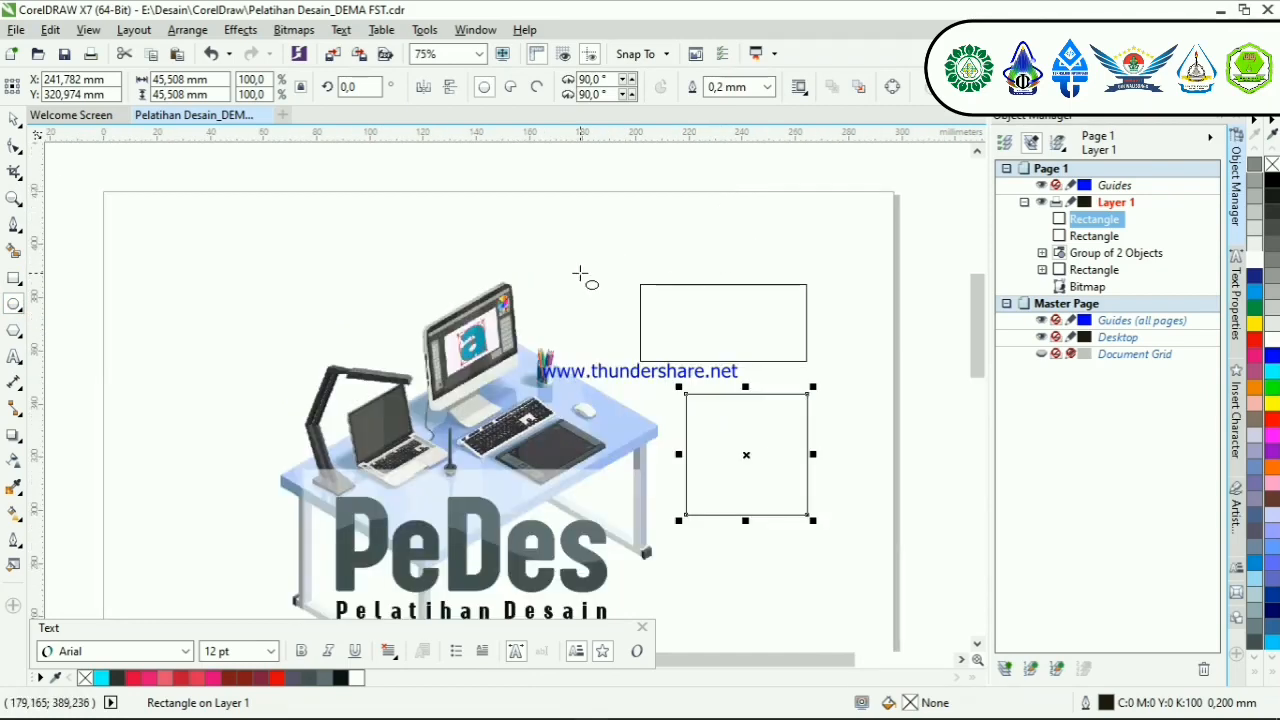
left_click_drag(636, 182, 842, 284)
left_click_drag(801, 321, 837, 301)
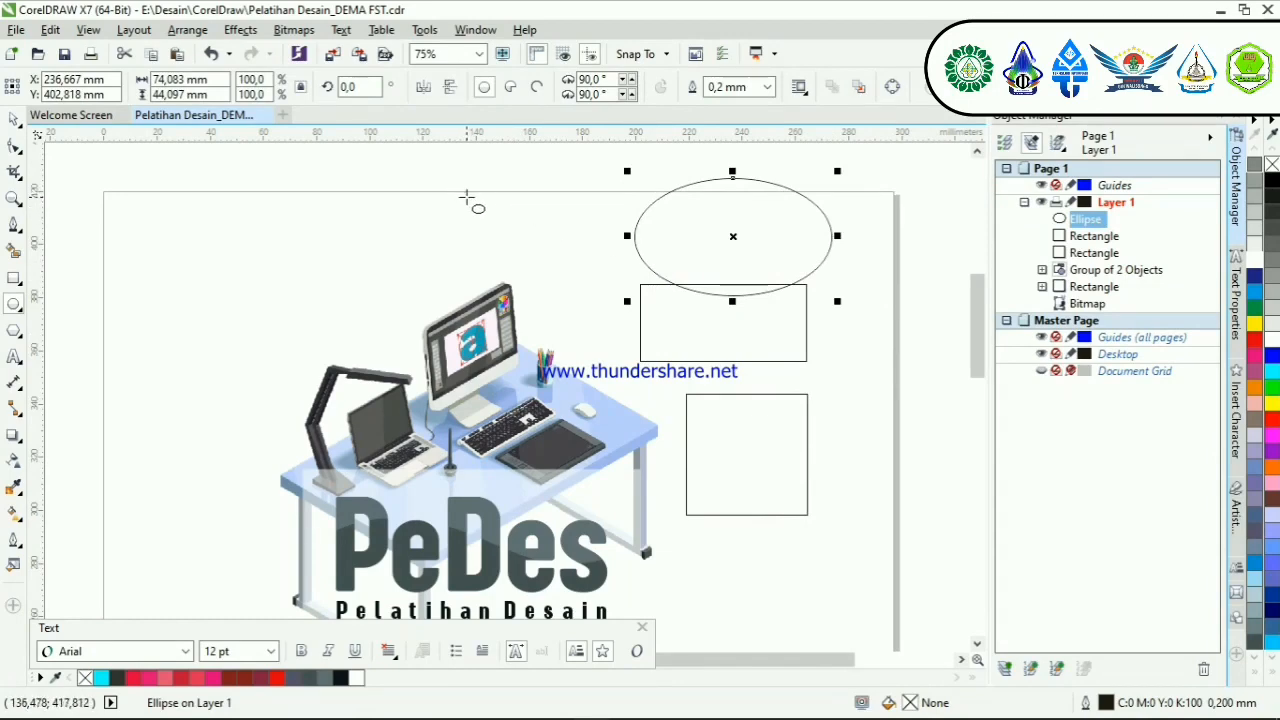
Step: Draw a circle about 22.6 mm across, place it in the page's upper-left corner and move the square next to it
left_click_drag(465, 197, 143, 234)
key("space")
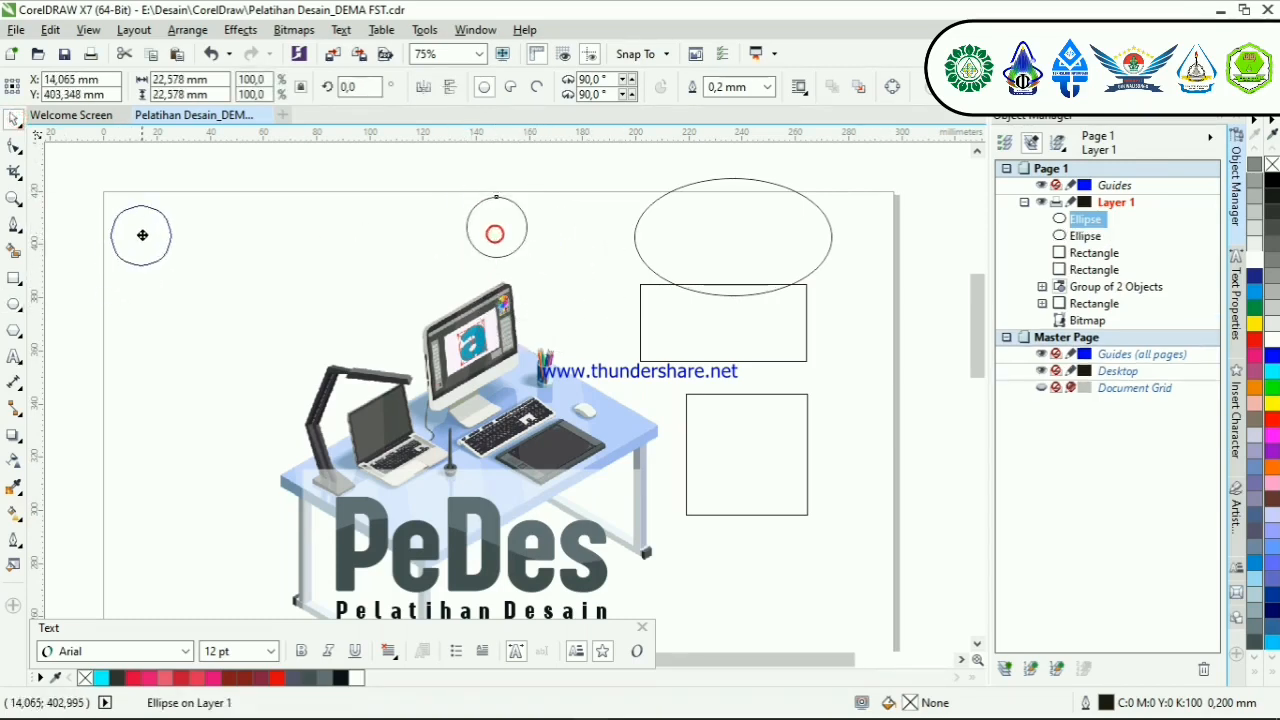
left_click(784, 449)
left_click_drag(766, 459, 281, 265)
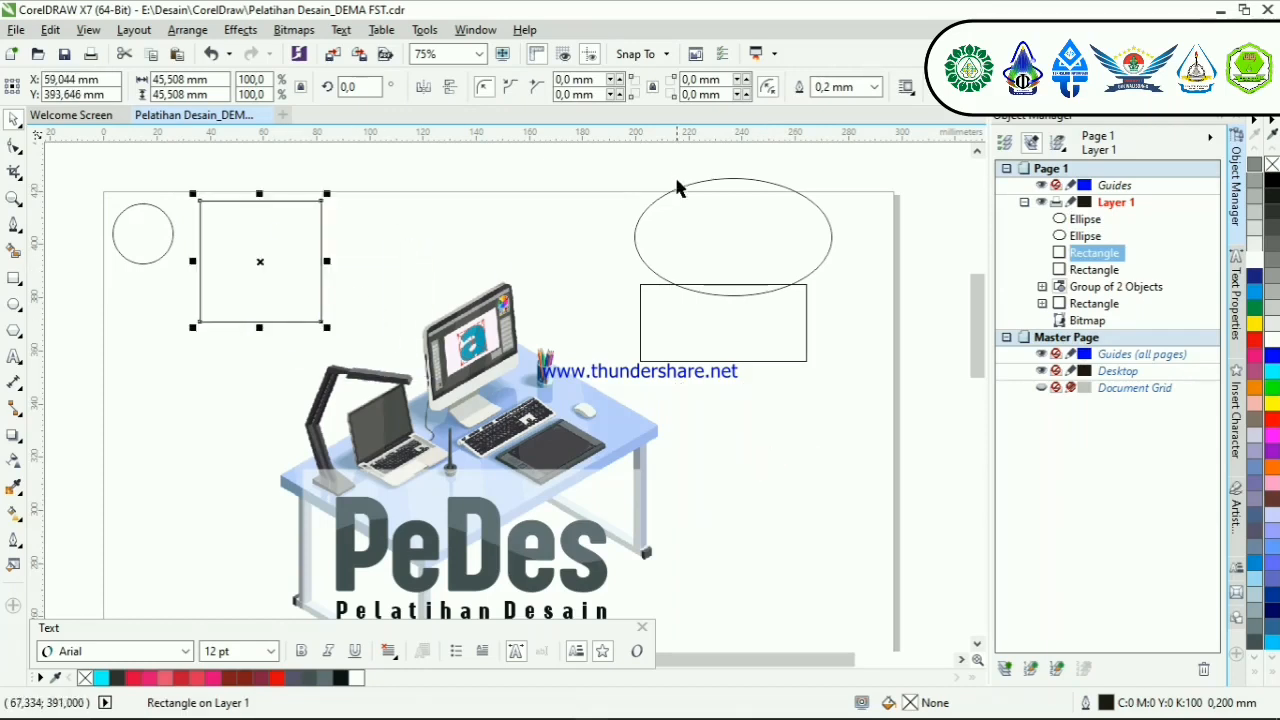
Step: Delete the wide ellipse and the rectangle beside the desk illustration
left_click_drag(603, 168, 903, 447)
key("Delete")
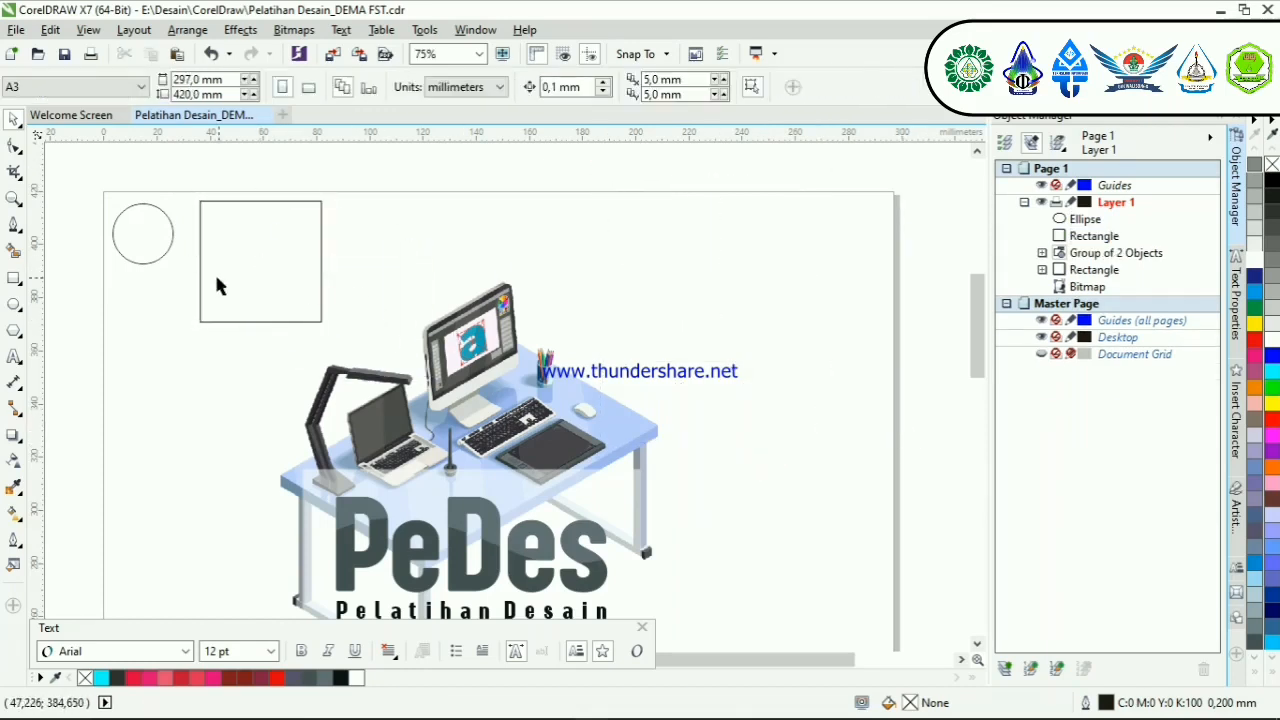
Step: Fill the circle and the square with magenta (C:0 M:100 Y:0 K:0)
left_click(155, 232)
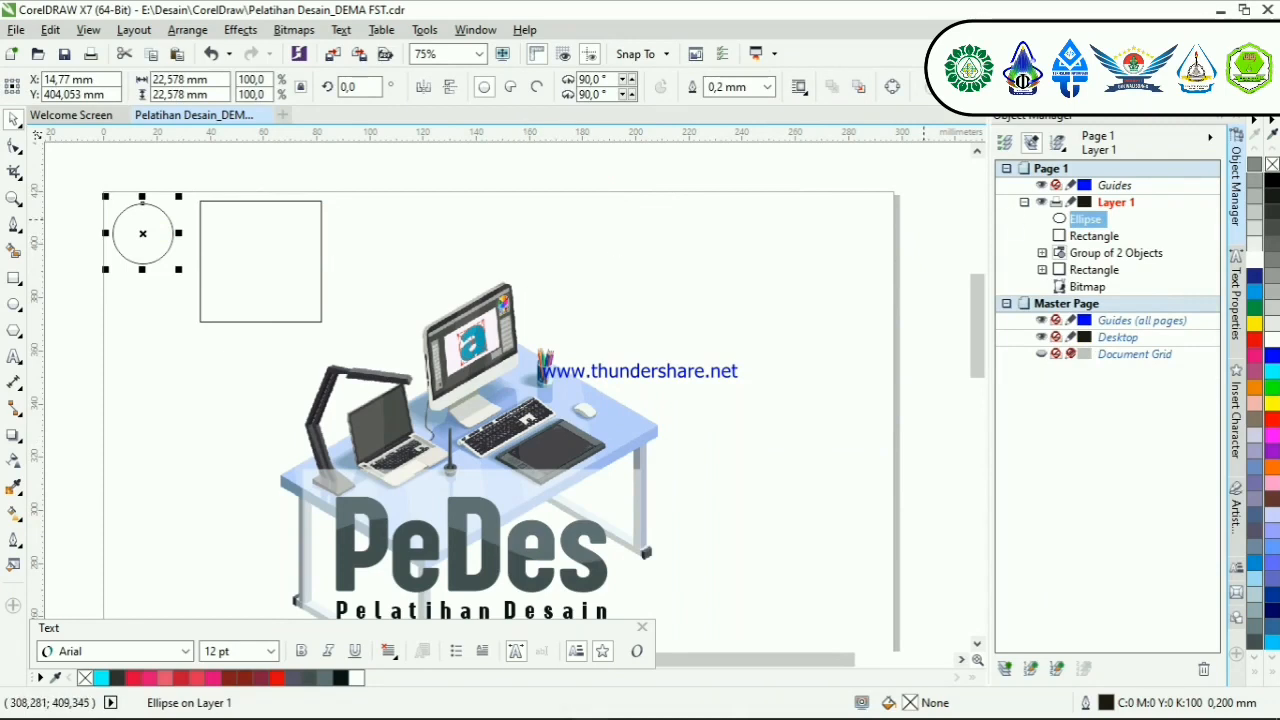
left_click(1259, 673)
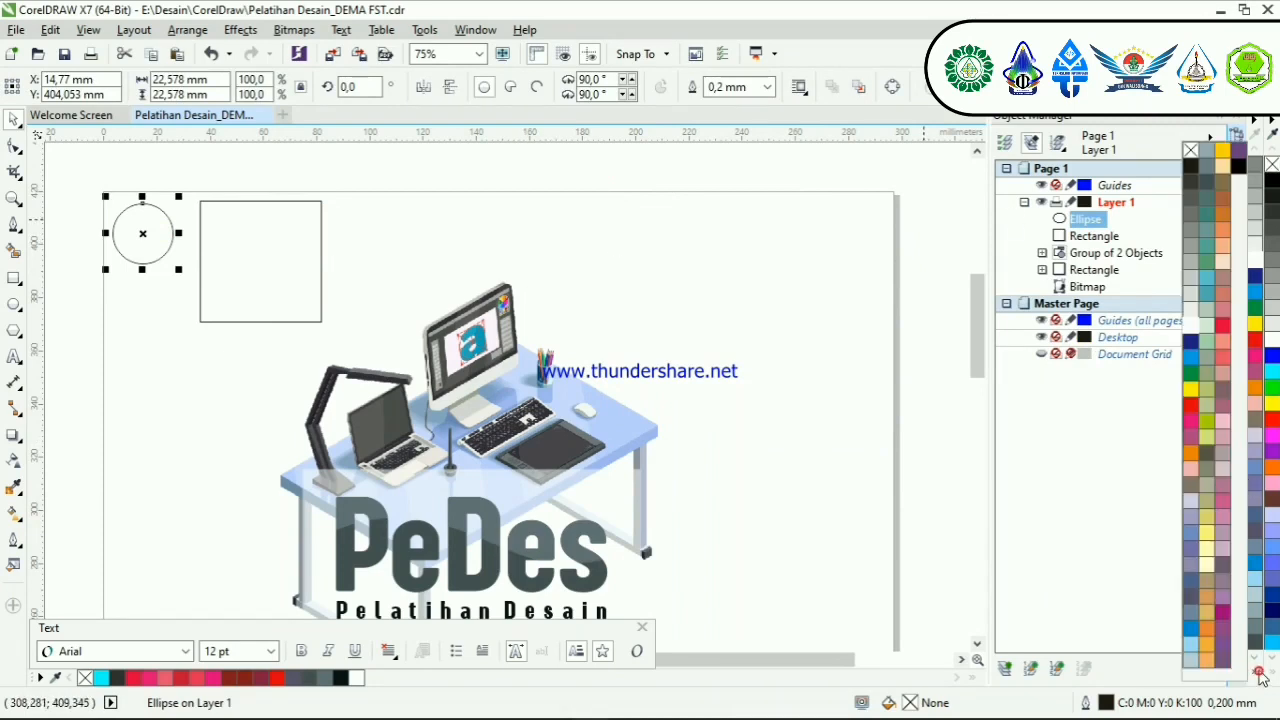
left_click(1192, 426)
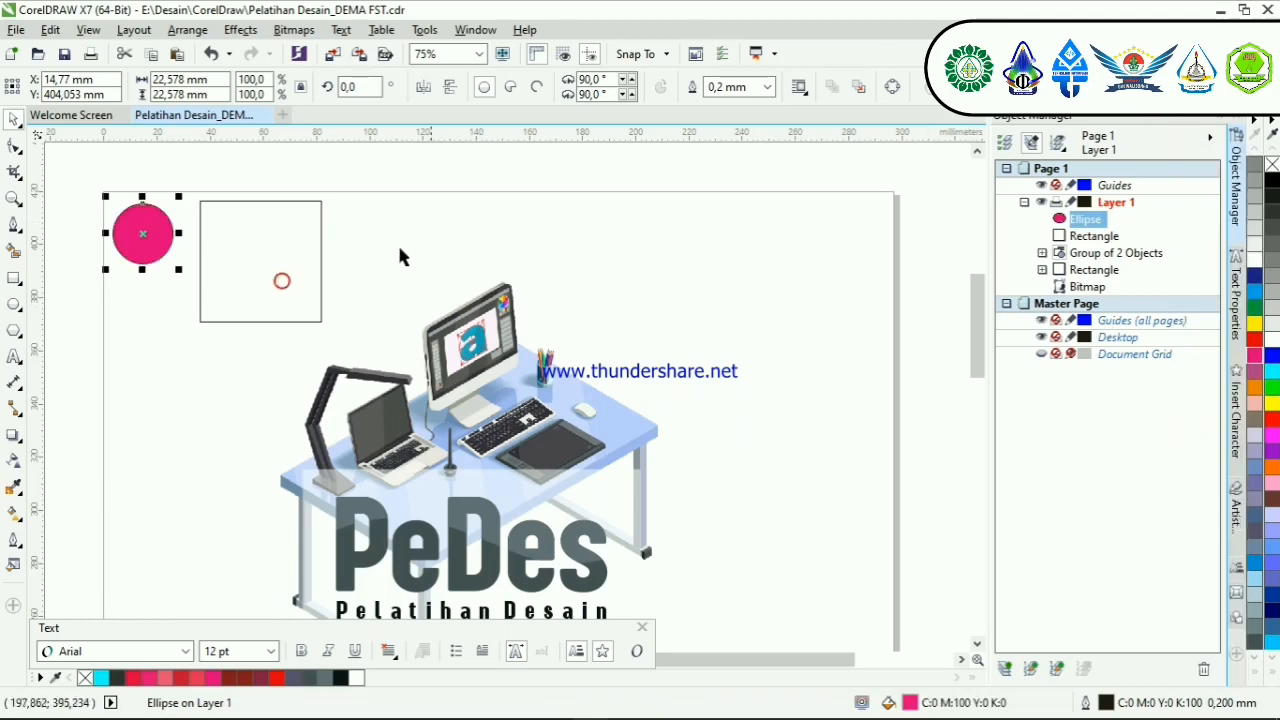
left_click(281, 266)
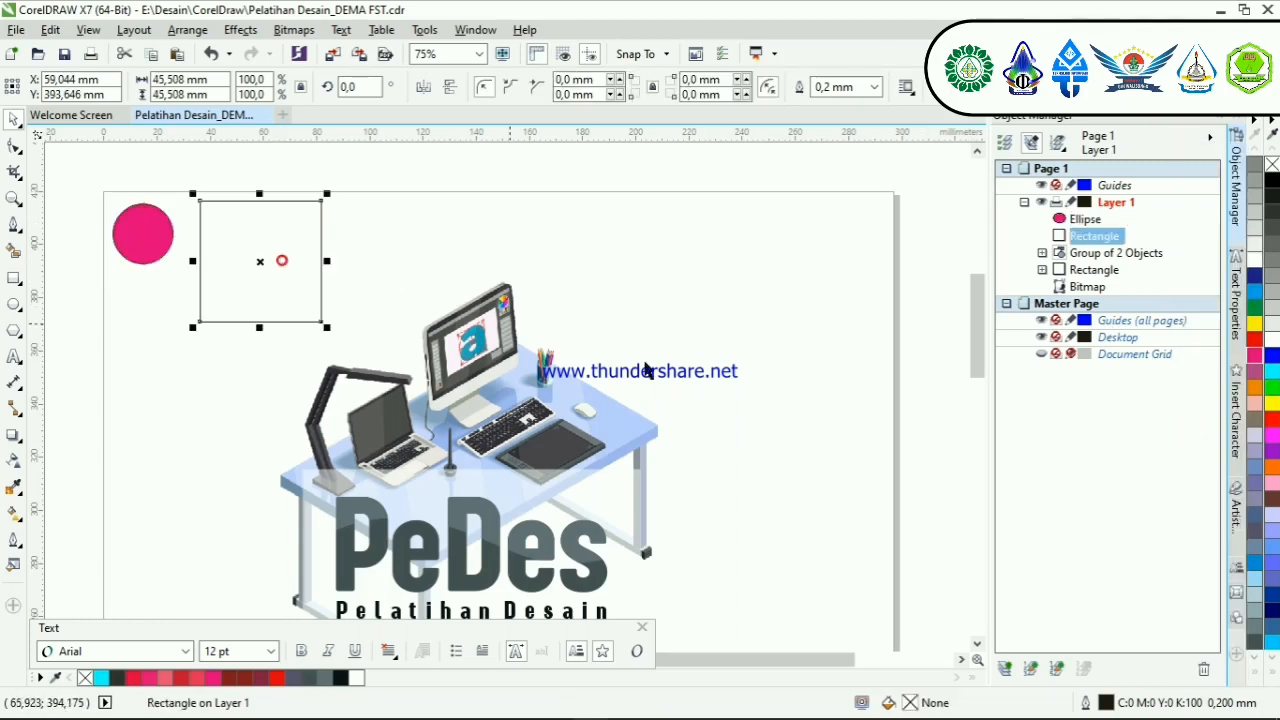
left_click(1257, 663)
left_click(1191, 420)
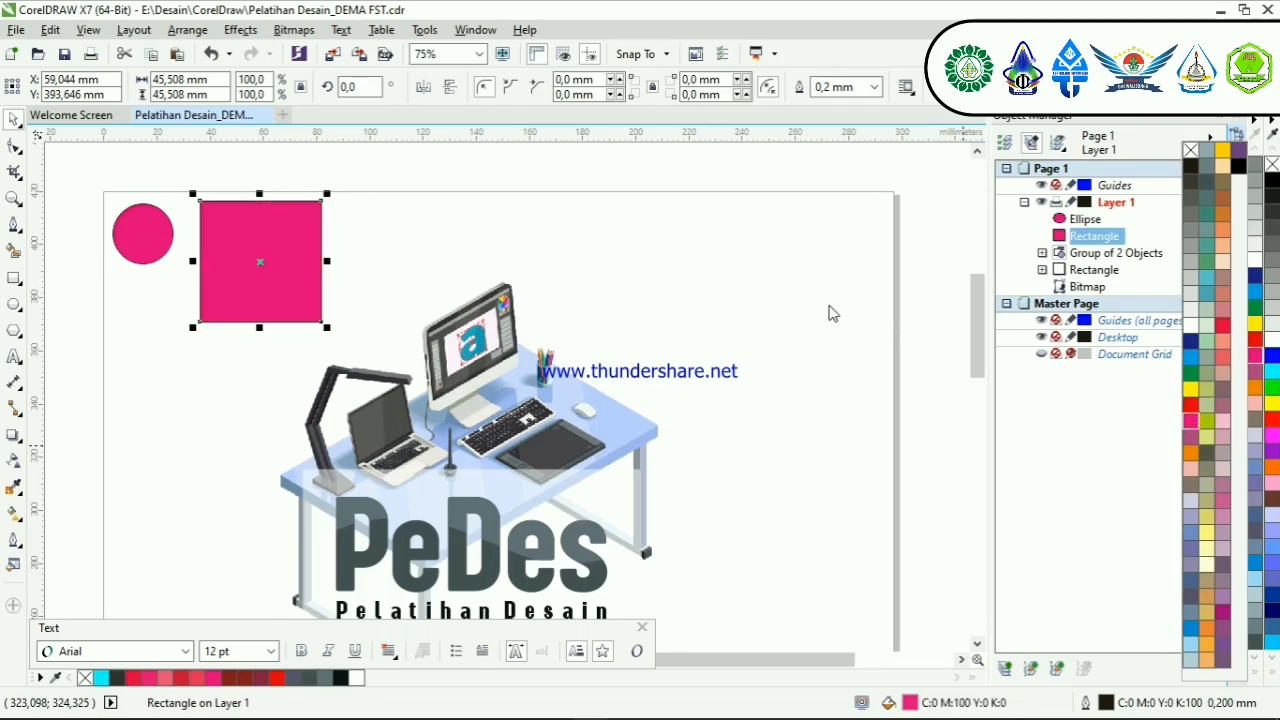
left_click(330, 265)
left_click(129, 220)
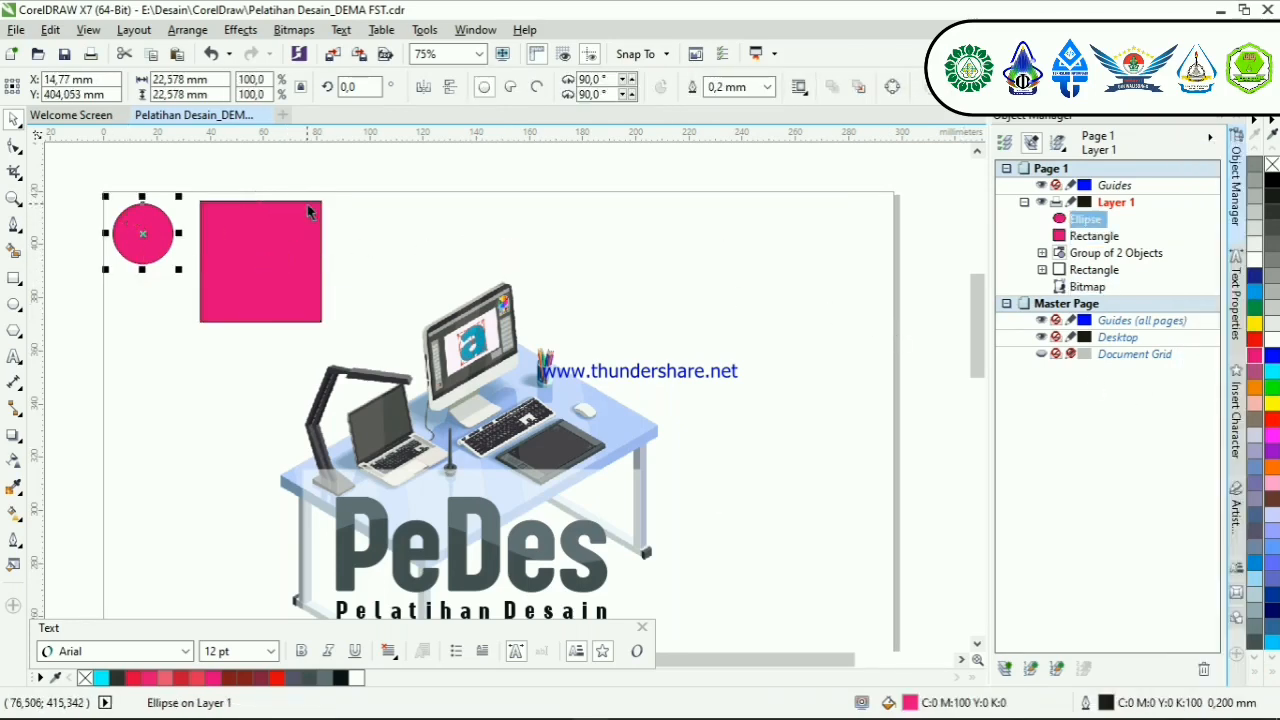
Step: Draw a five-sided polygon about 51 × 49 mm and move it beside the magenta square
left_click(15, 333)
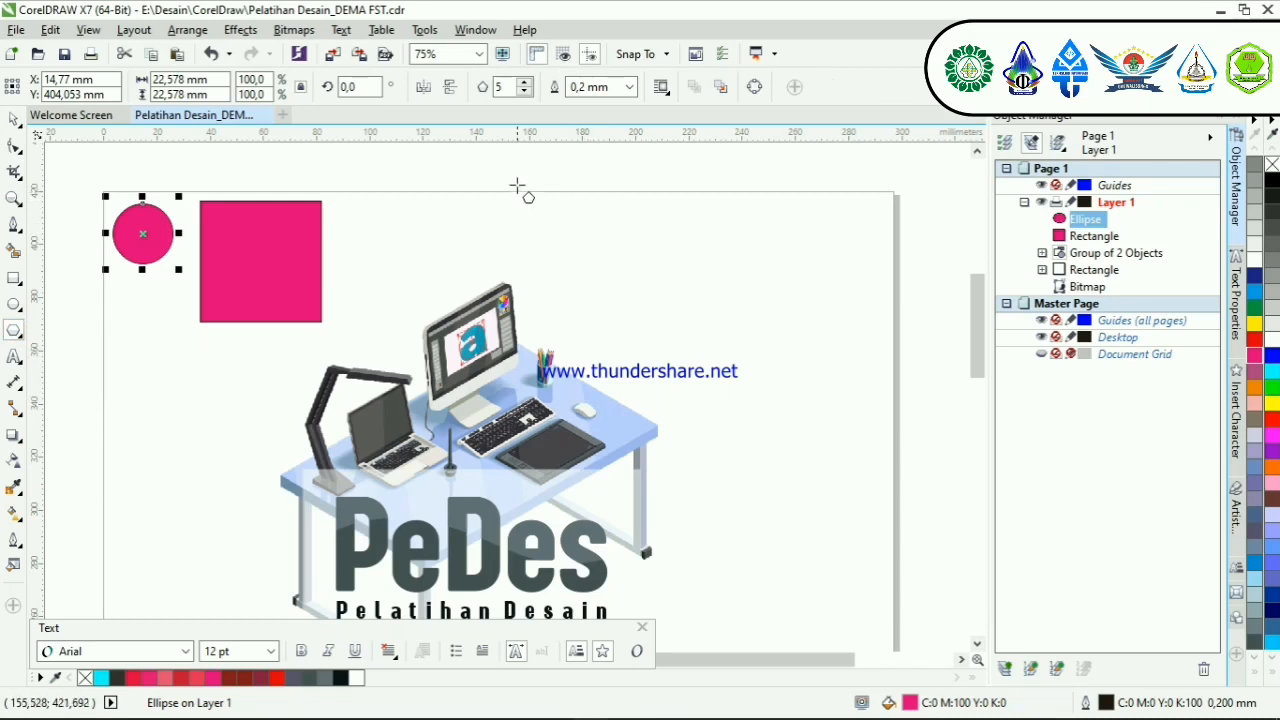
left_click_drag(520, 188, 657, 314)
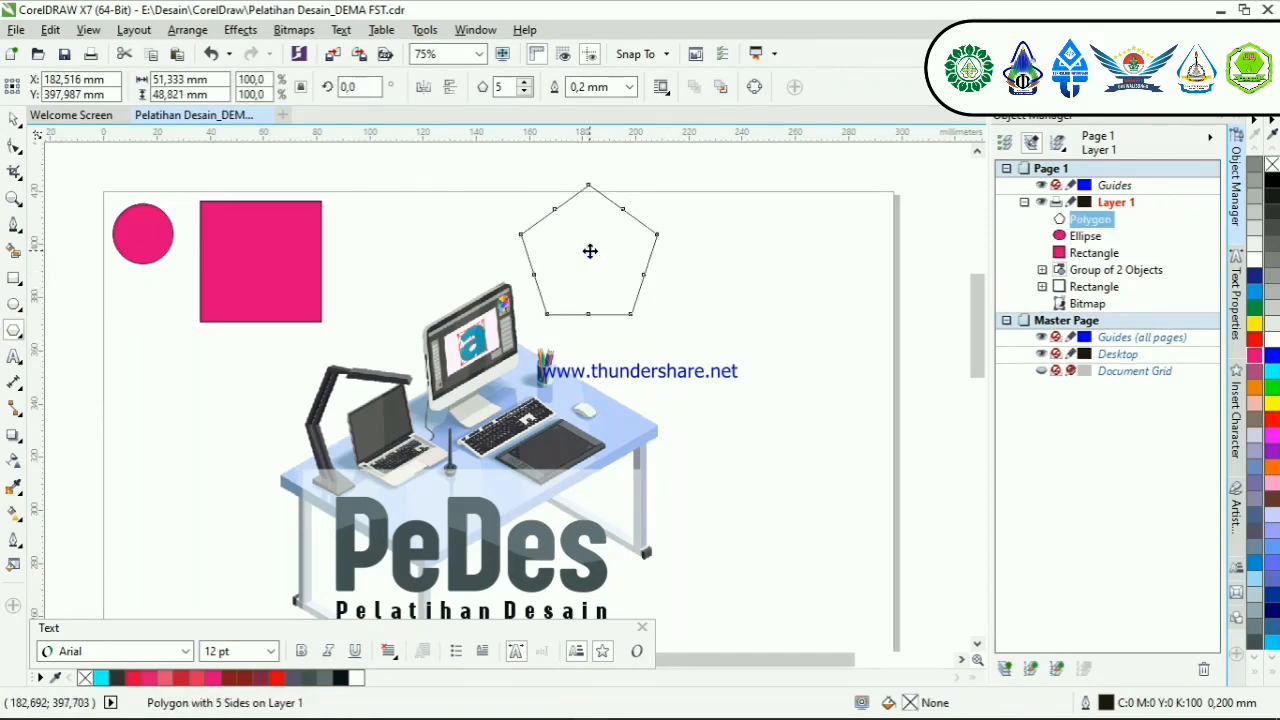
left_click_drag(590, 251, 427, 217)
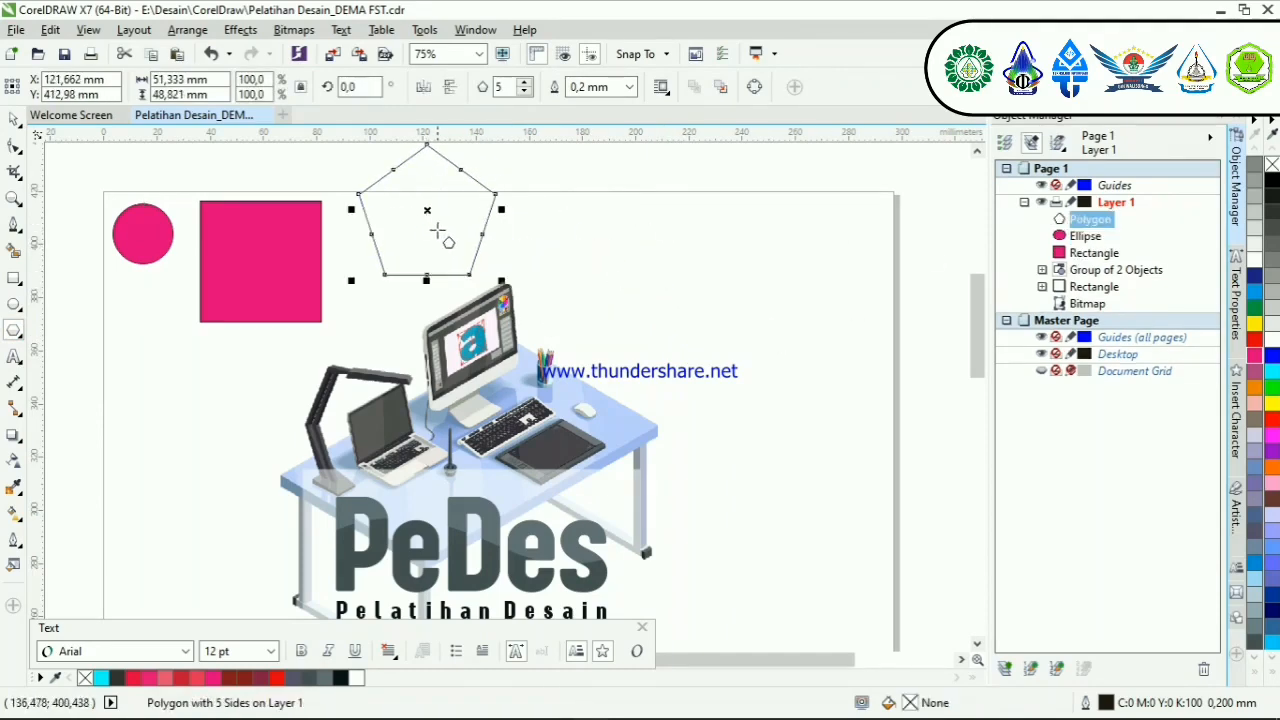
Step: Increase the polygon's number of sides to 9
scroll(443, 230, "down", 2)
scroll(407, 157, "up", 2)
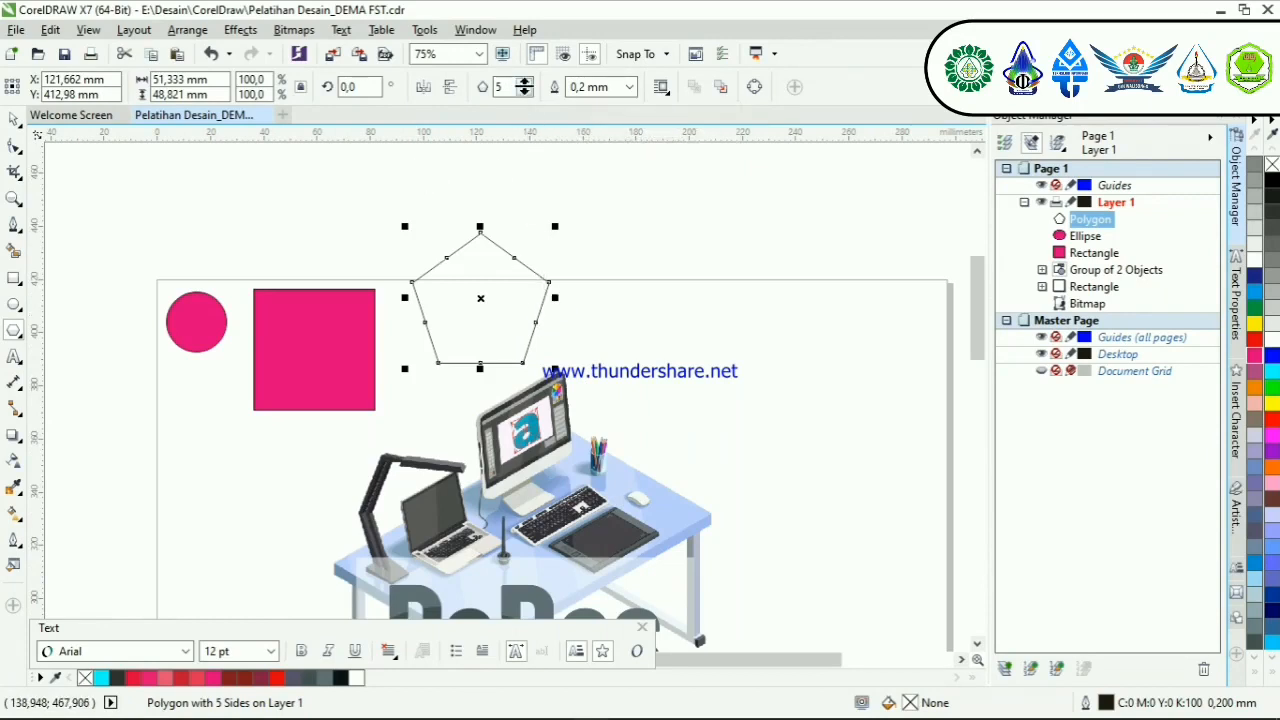
left_click(526, 84)
left_click(526, 84)
left_click(526, 84)
left_click(526, 84)
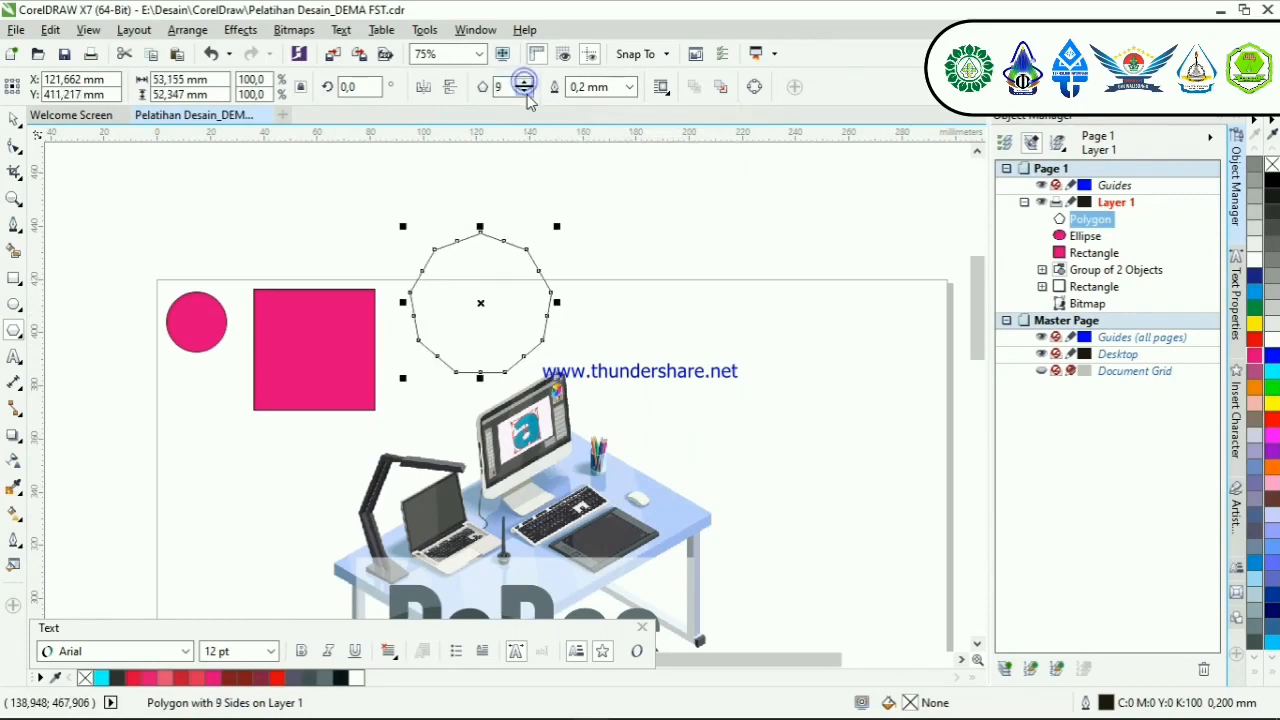
Step: Reduce the polygon's number of sides to 3 to make it a triangle
left_click(526, 91)
left_click(526, 91)
left_click(526, 91)
left_click(526, 91)
left_click(526, 91)
left_click(526, 91)
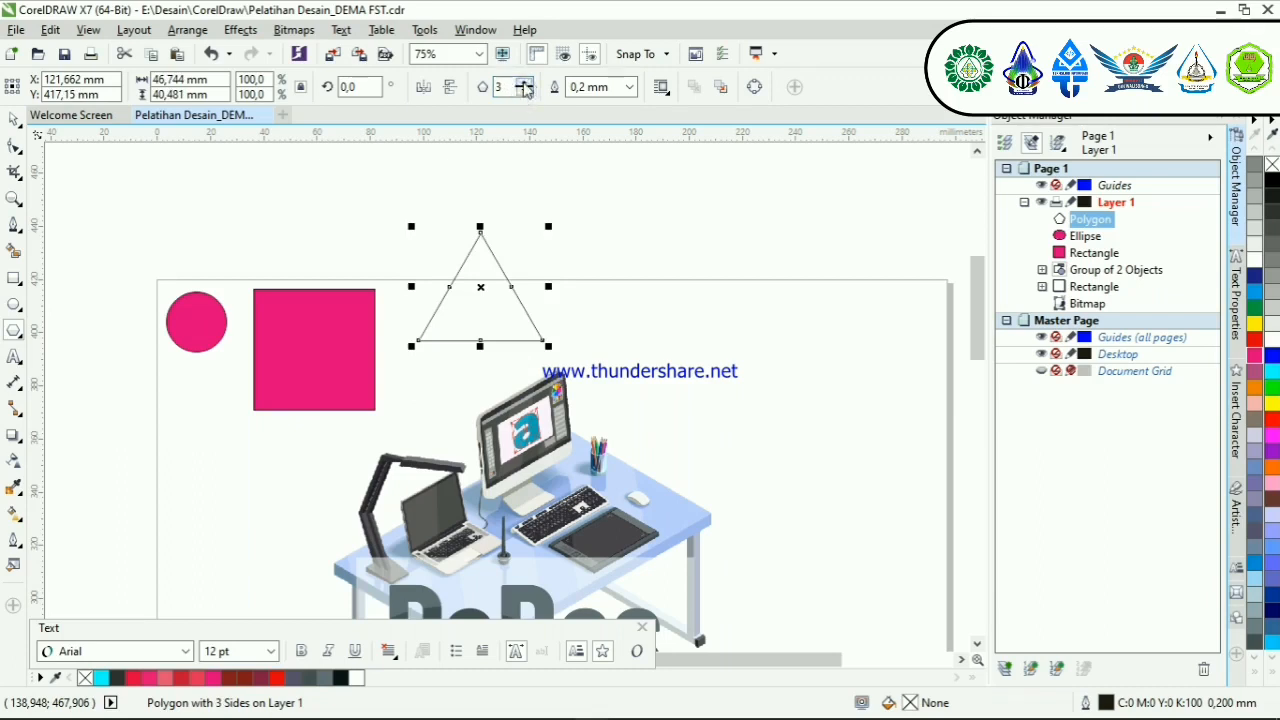
Step: Set the polygon's number of sides to 6 to make it a hexagon
left_click(526, 83)
left_click(526, 83)
left_click(526, 83)
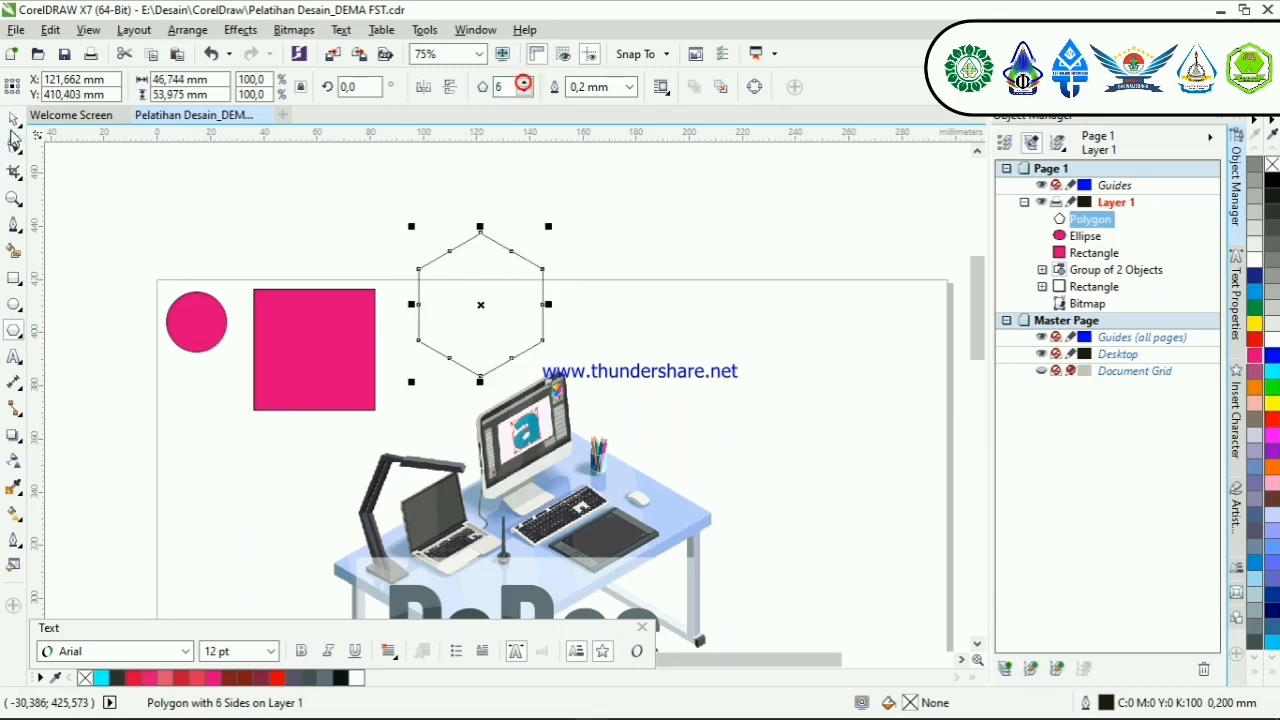
Step: Fill the hexagon with magenta and move it closer to the magenta square
left_click(1257, 358)
mouse_move(481, 305)
left_mouse_down()
mouse_move(469, 323)
mouse_move(456, 302)
left_mouse_up()
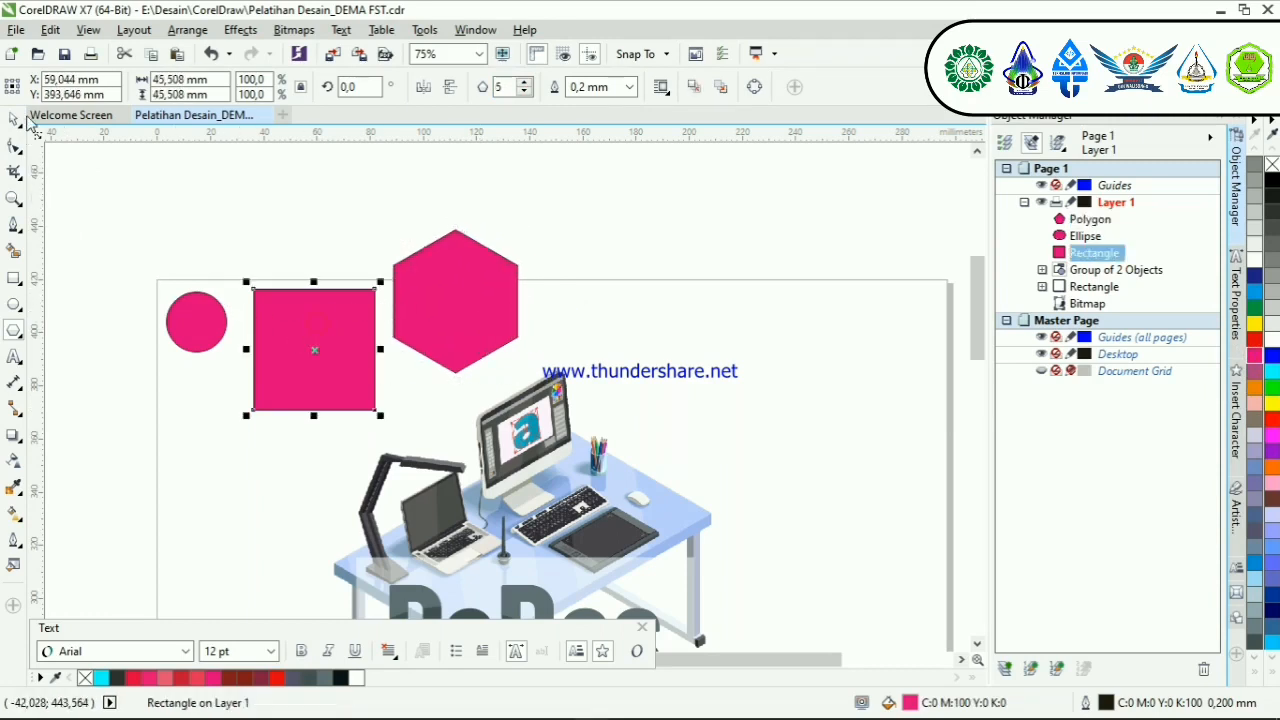
Step: Move the PeDes text group, its backing rectangle and the desk illustration together further down the page
key("space")
scroll(678, 333, "down", 2)
left_click_drag(489, 574, 448, 580)
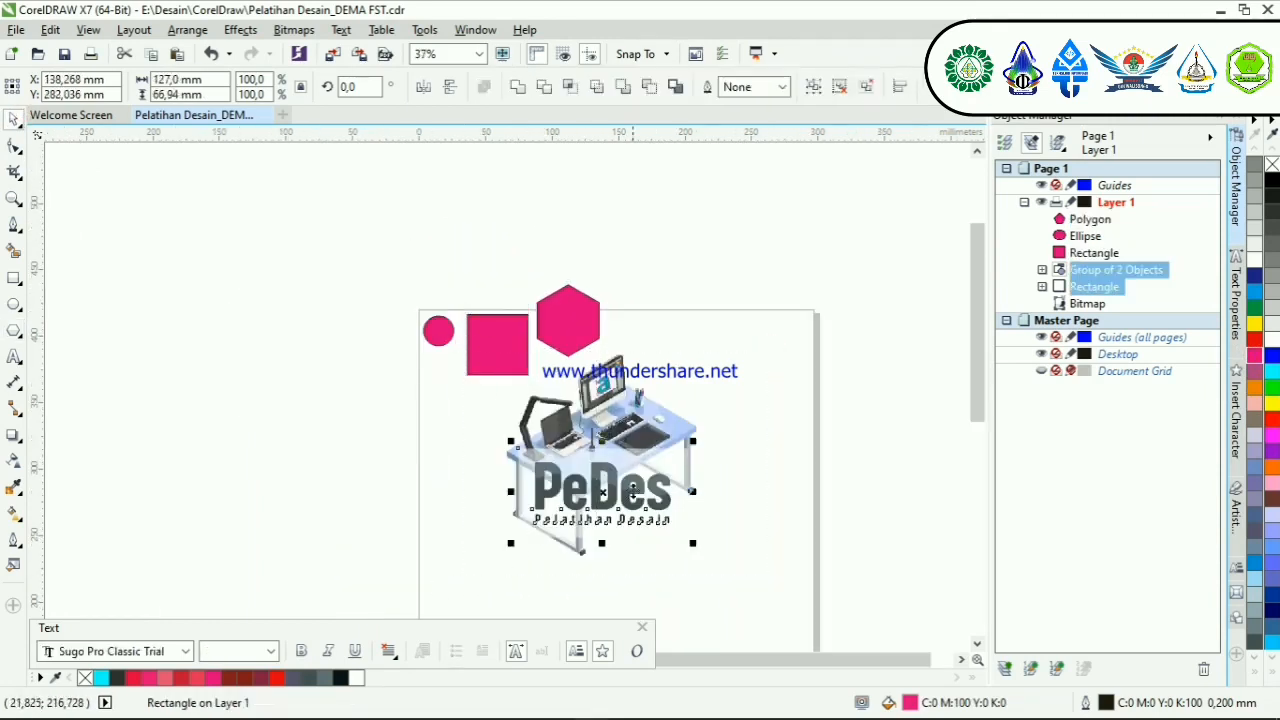
left_click(751, 386)
left_click_drag(819, 296, 505, 565)
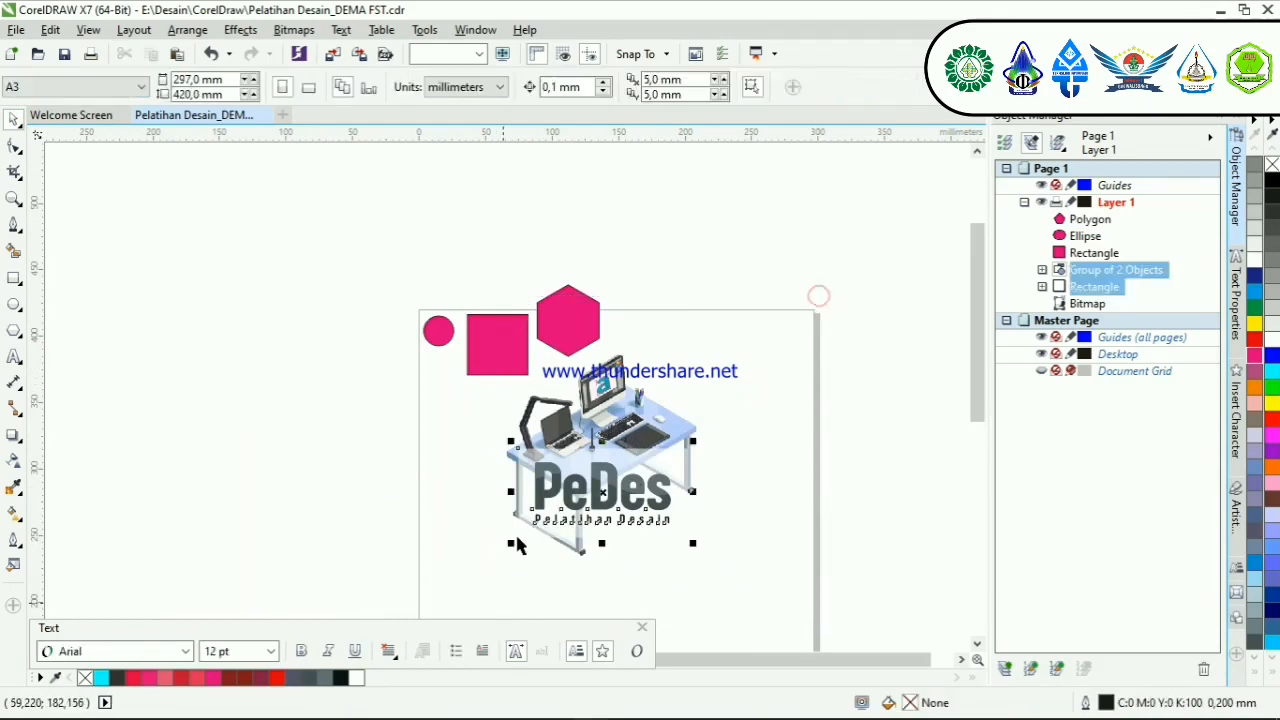
left_click(660, 416, "shift")
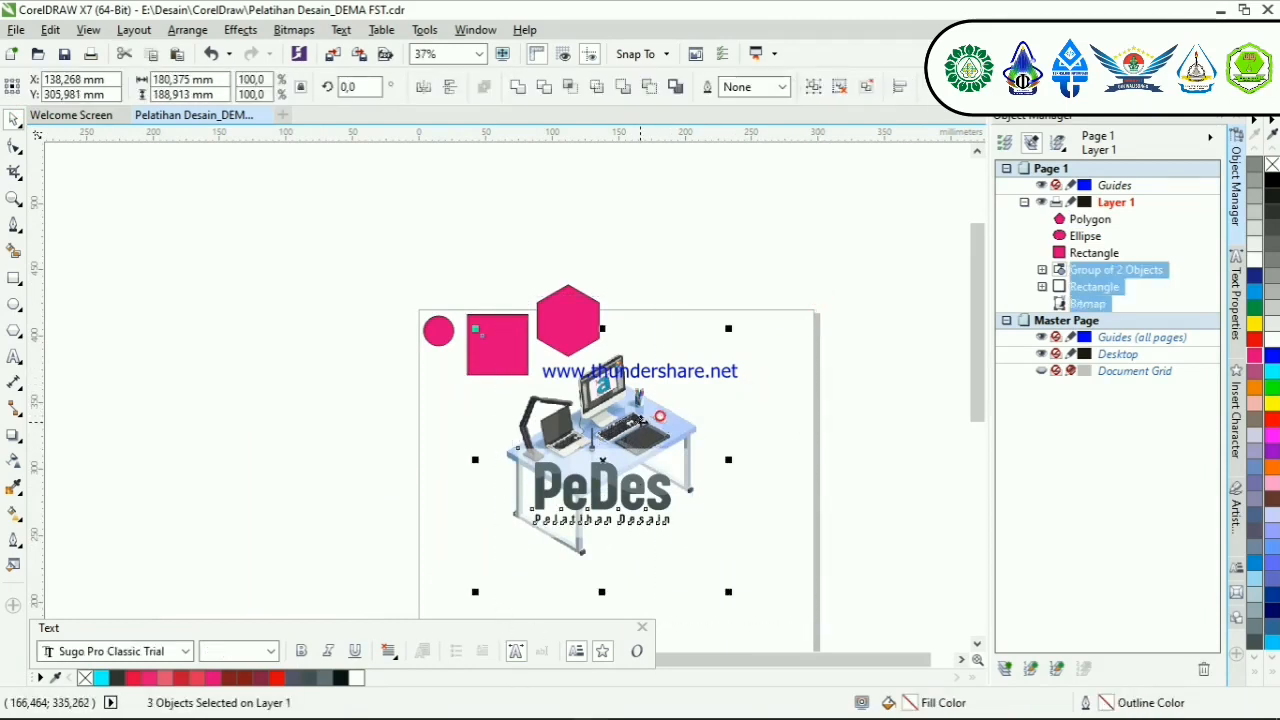
left_click_drag(642, 420, 637, 604)
left_click(788, 483)
Step: Move the hexagon down beside the square, centring it at about X 118 mm, Y 398 mm
scroll(486, 283, "up", 1)
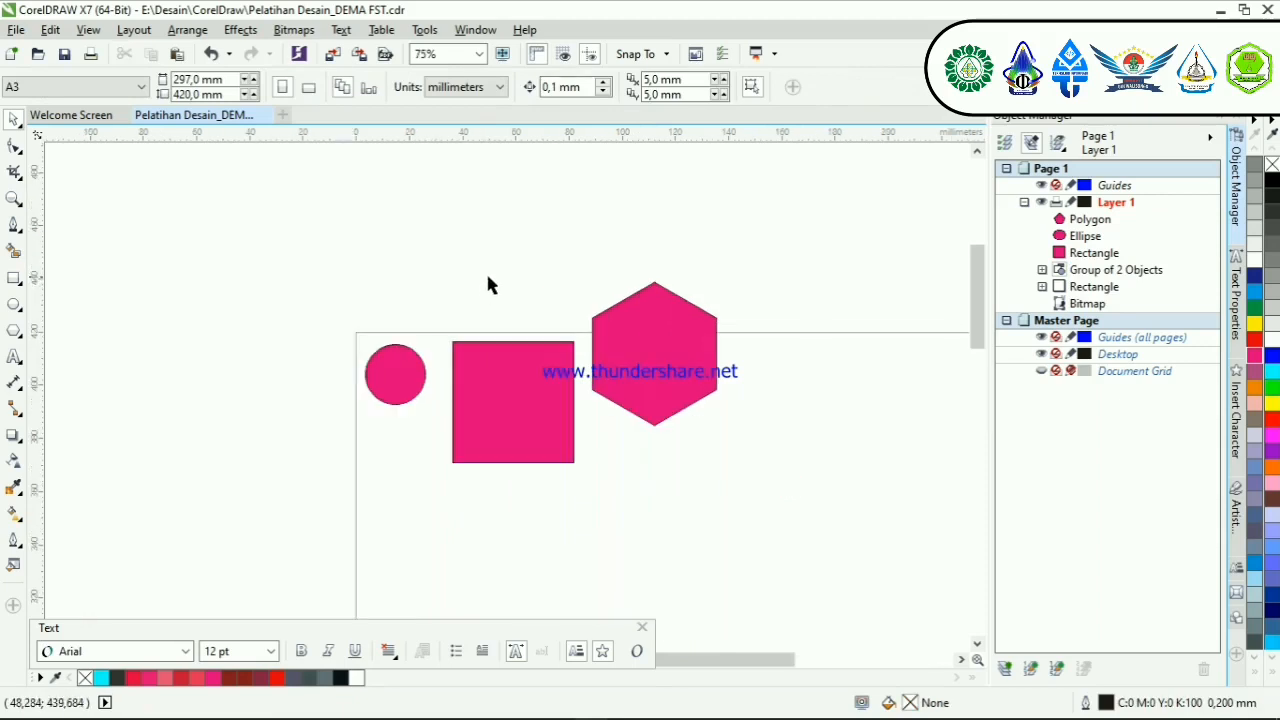
scroll(709, 391, "up", 1)
scroll(720, 394, "down", 1)
left_click(720, 394)
left_click_drag(657, 302, 874, 553)
left_click_drag(787, 432, 801, 466)
left_click(824, 358)
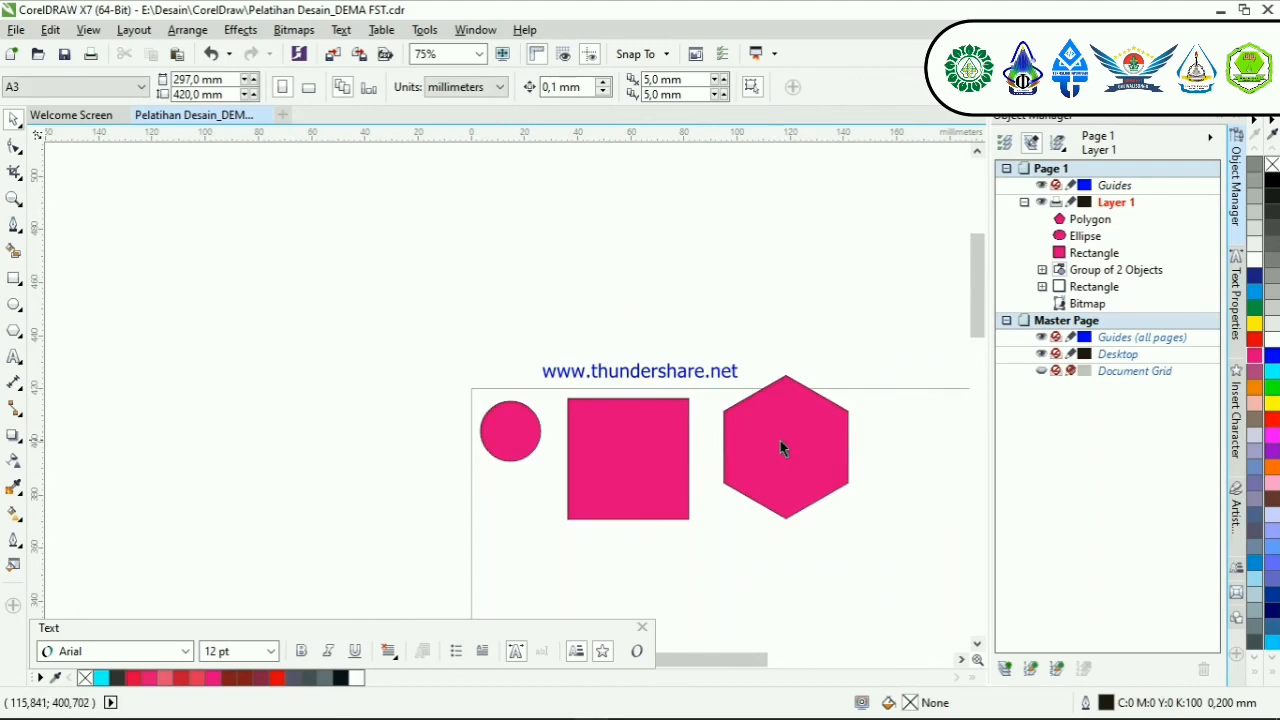
Step: Open the hexagon for node editing with the Shape tool and select its top corner node
scroll(833, 478, "up", 1)
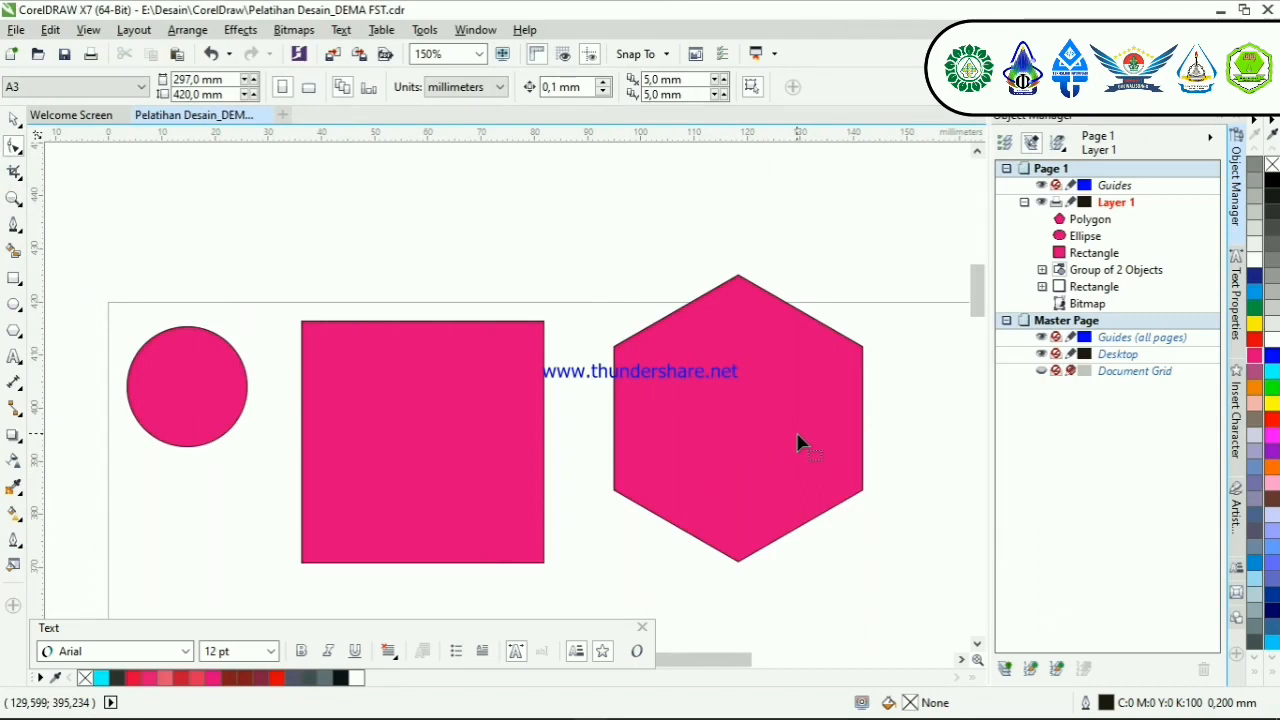
left_click(12, 120)
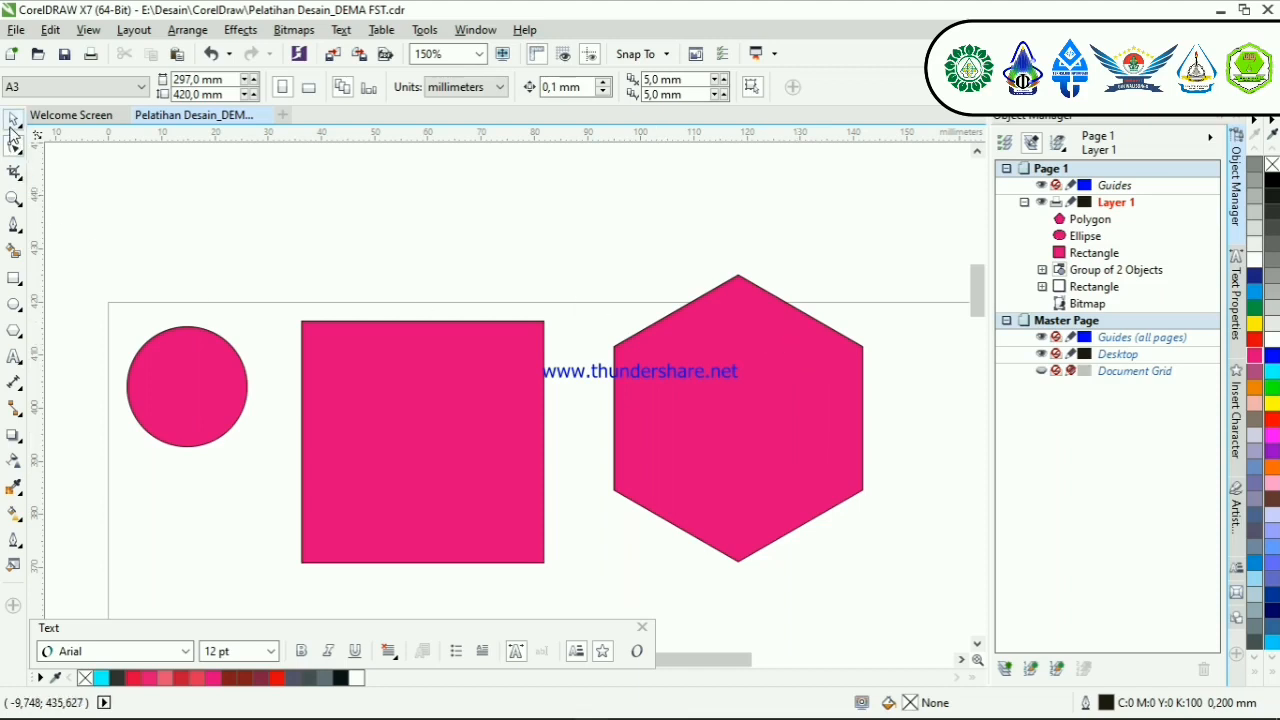
left_click(777, 330)
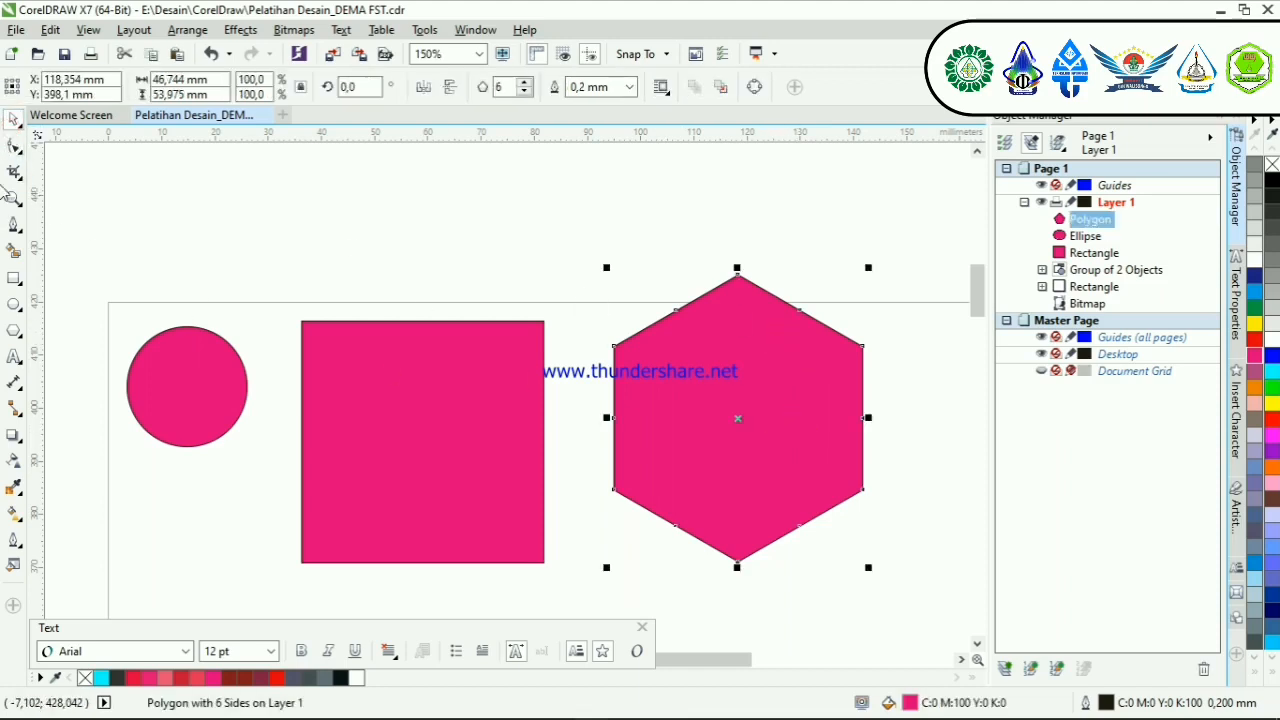
left_click(13, 148)
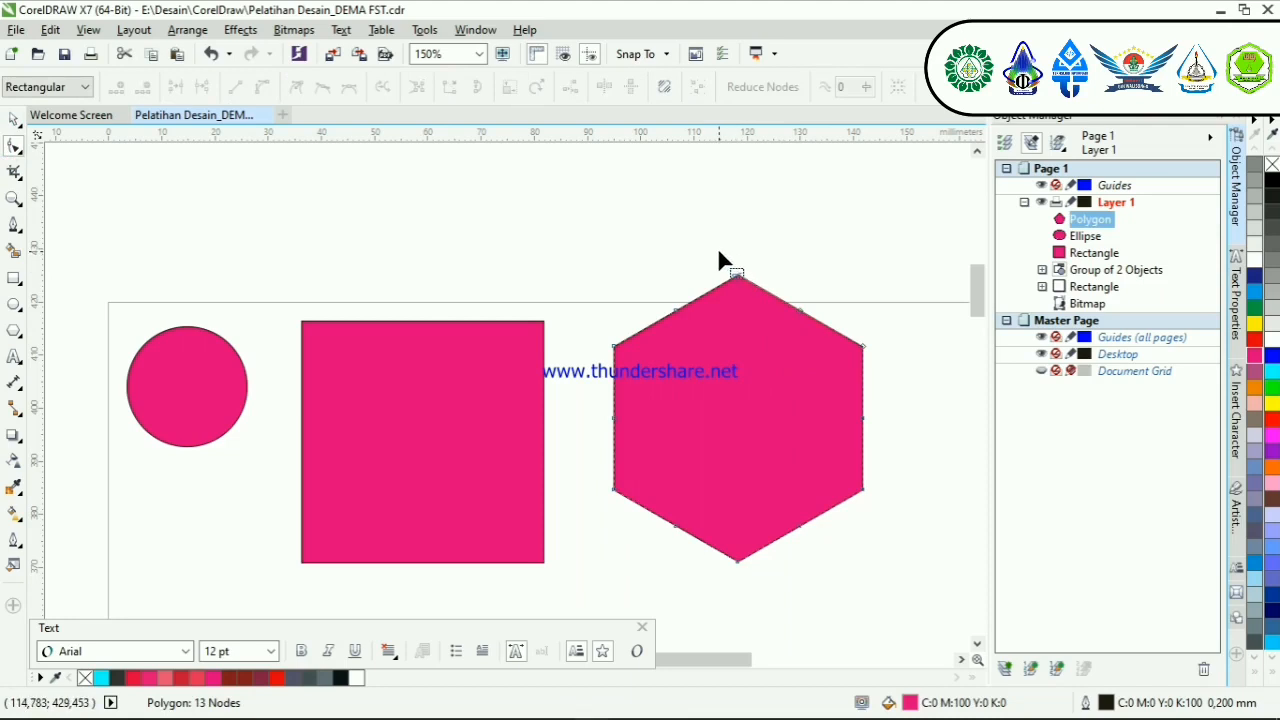
left_click_drag(720, 256, 760, 291)
scroll(740, 270, "up", 5)
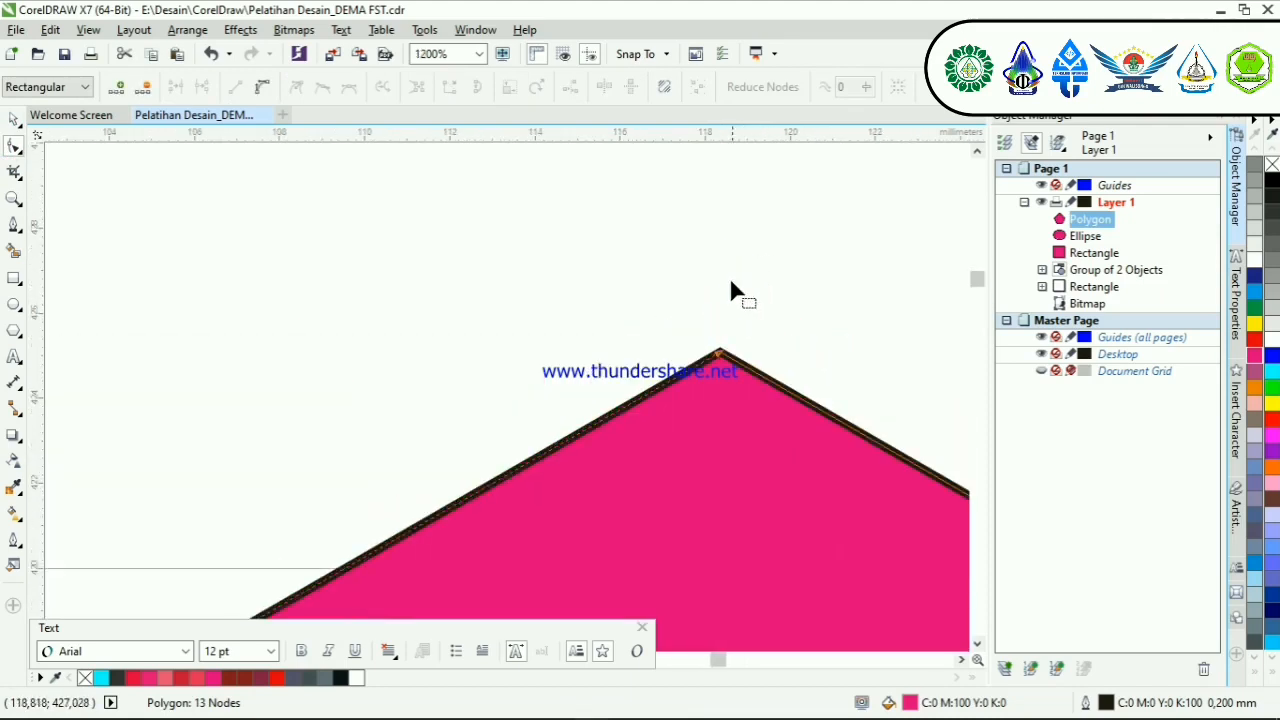
left_click_drag(685, 303, 757, 408)
scroll(757, 408, "down", 5)
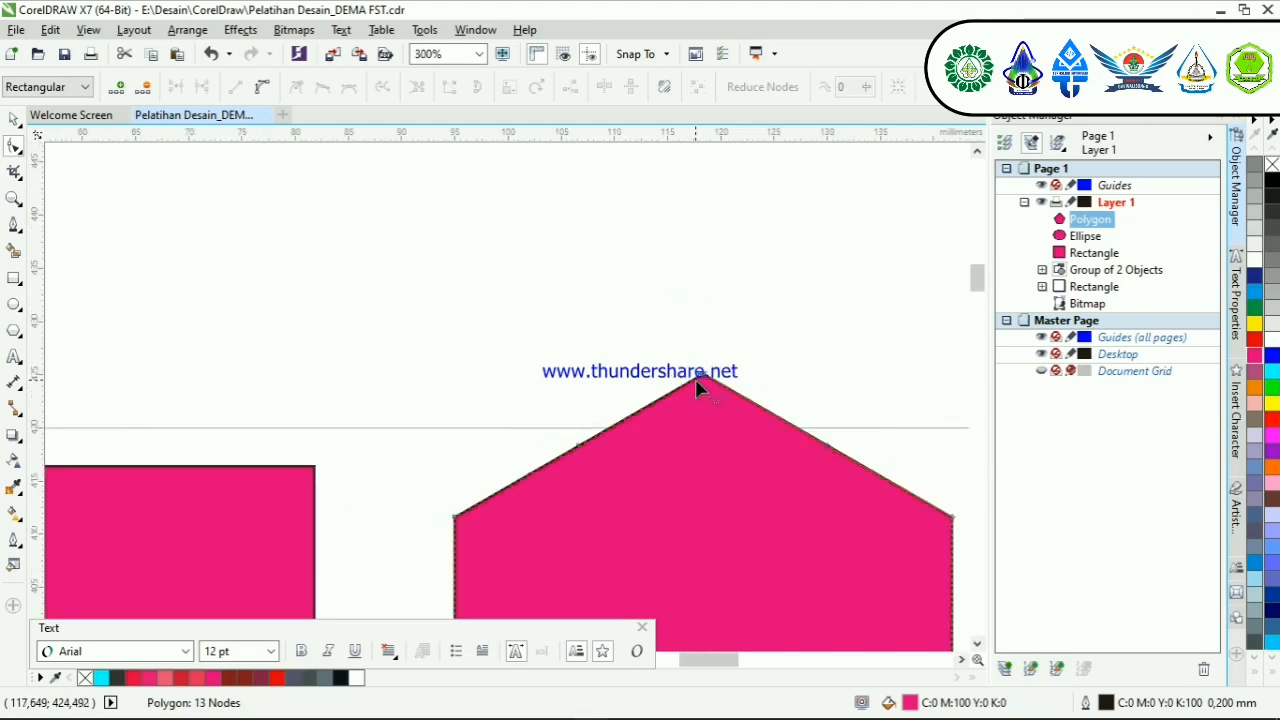
Step: Add a node on the hexagon's upper-left edge, between the top corner and the edge's midpoint
scroll(755, 482, "up", 2)
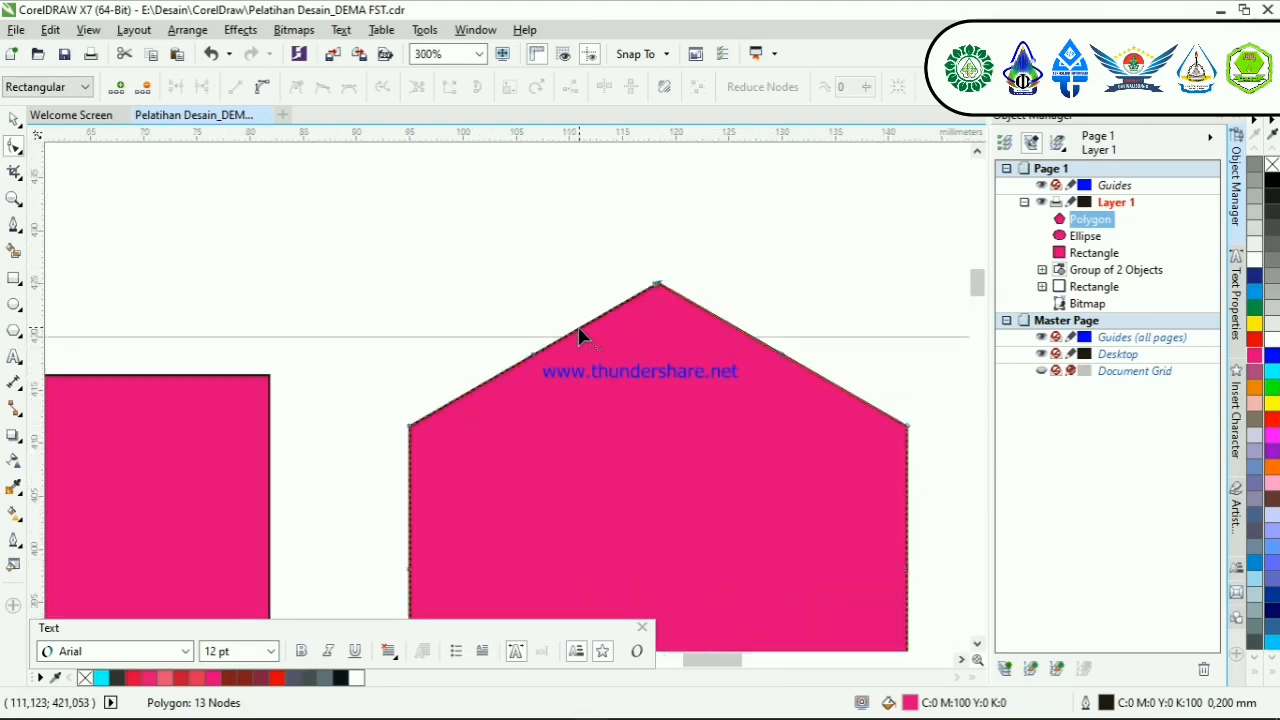
scroll(620, 360, "up", 4)
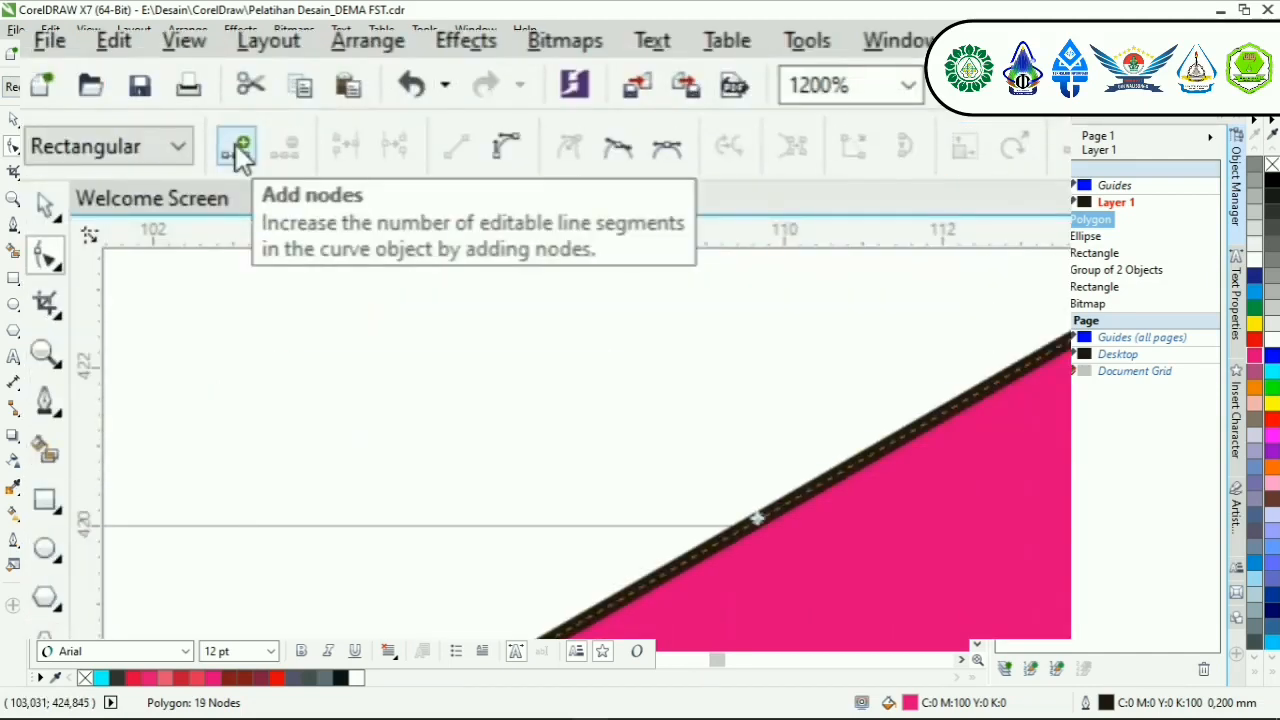
scroll(408, 233, "down", 2)
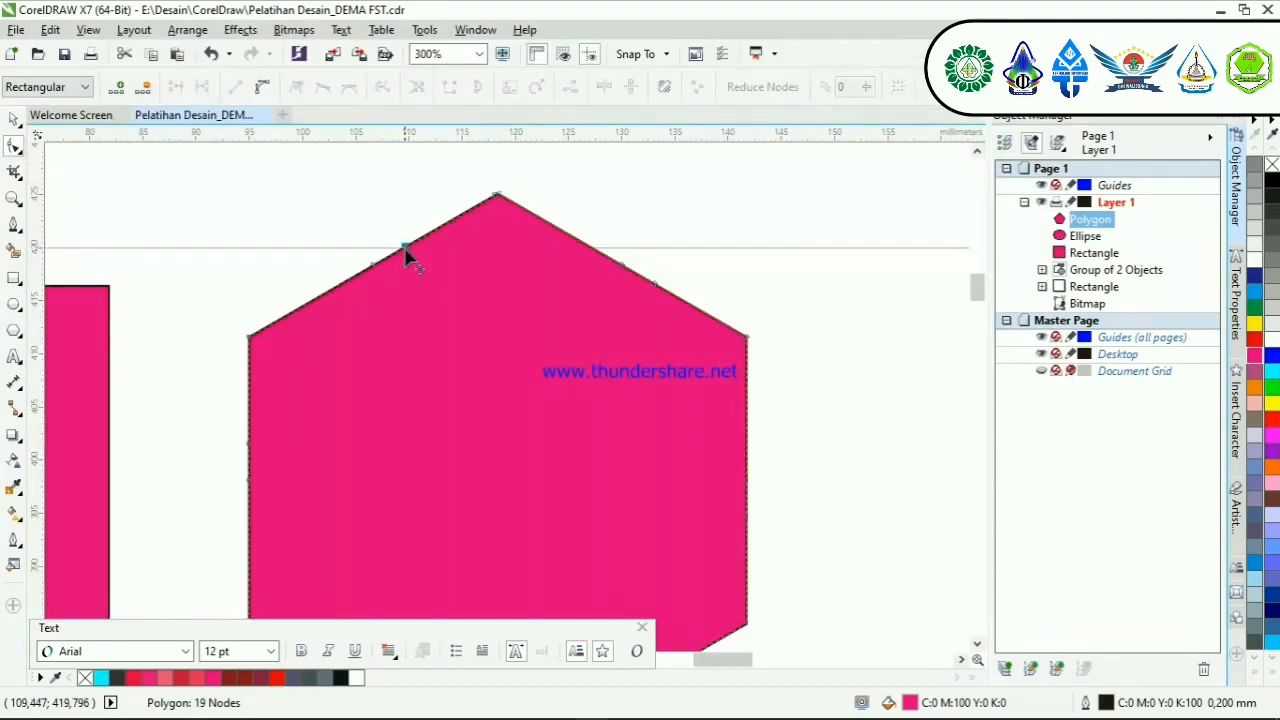
Step: Try pulling the added node into the hexagon to form short pinwheel blades, and undo that change
left_click_drag(408, 254, 580, 332)
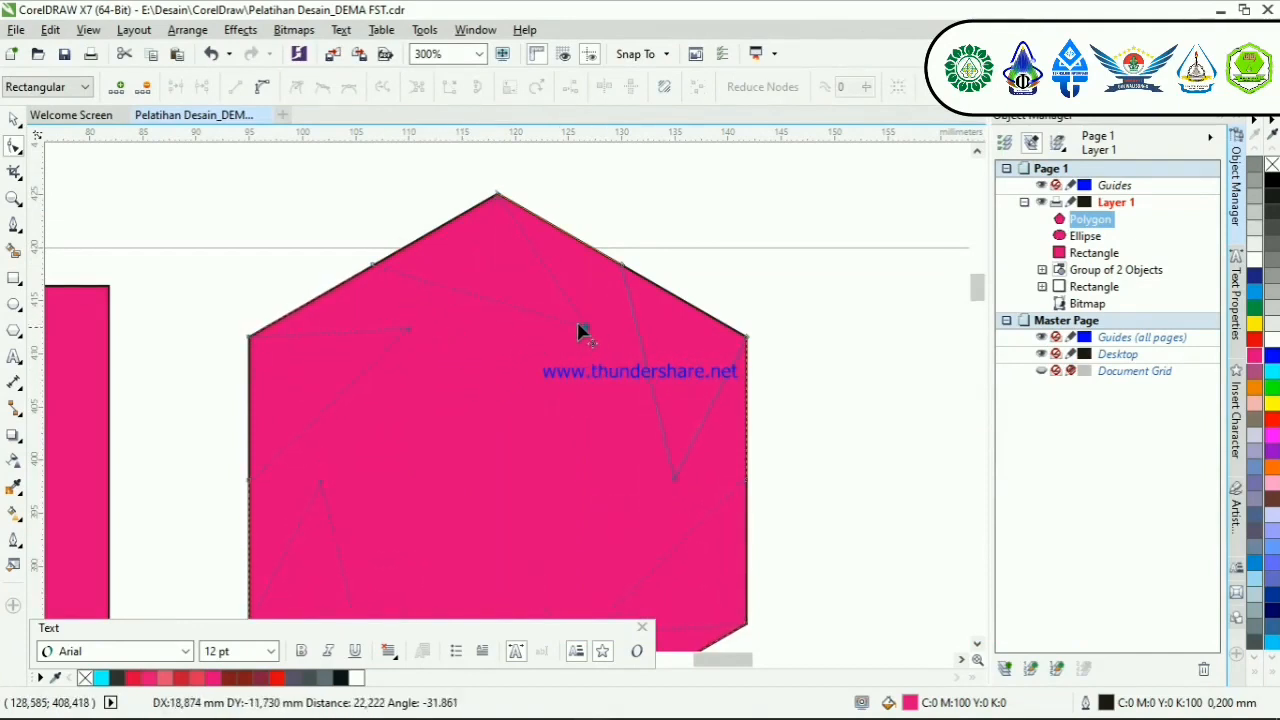
left_click_drag(396, 370, 632, 376)
scroll(794, 361, "down", 1)
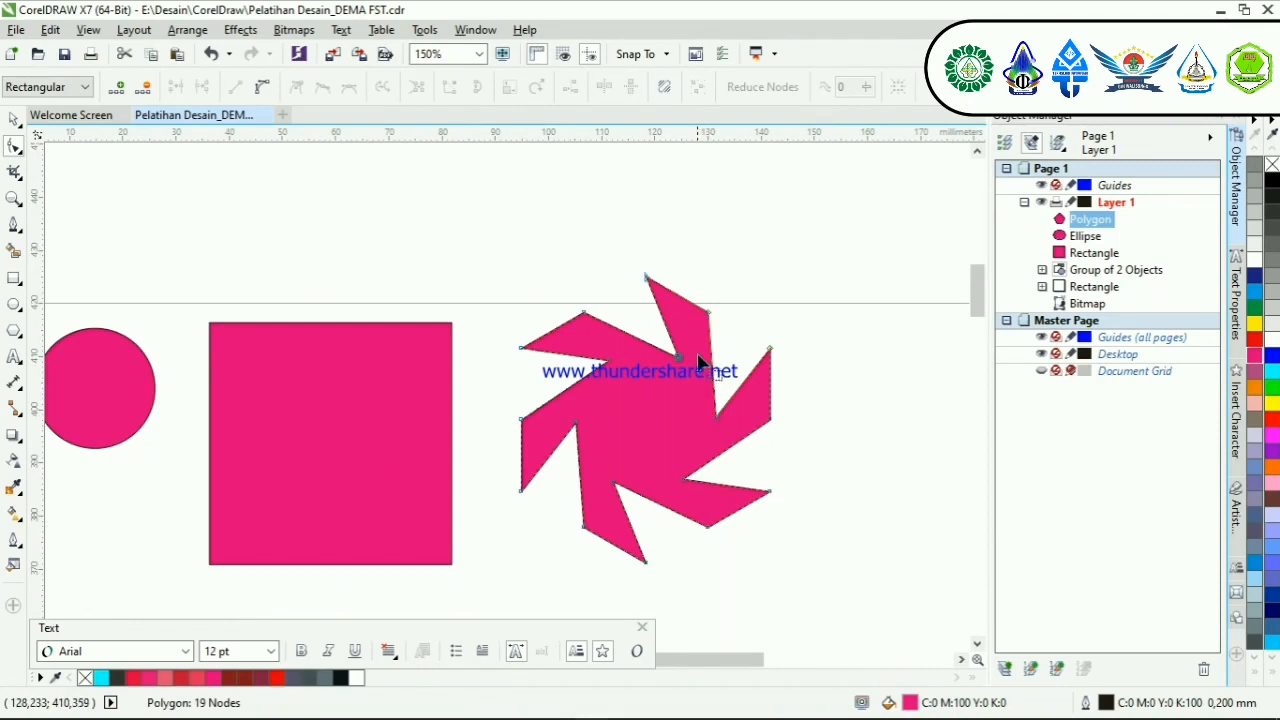
scroll(694, 357, "up", 1)
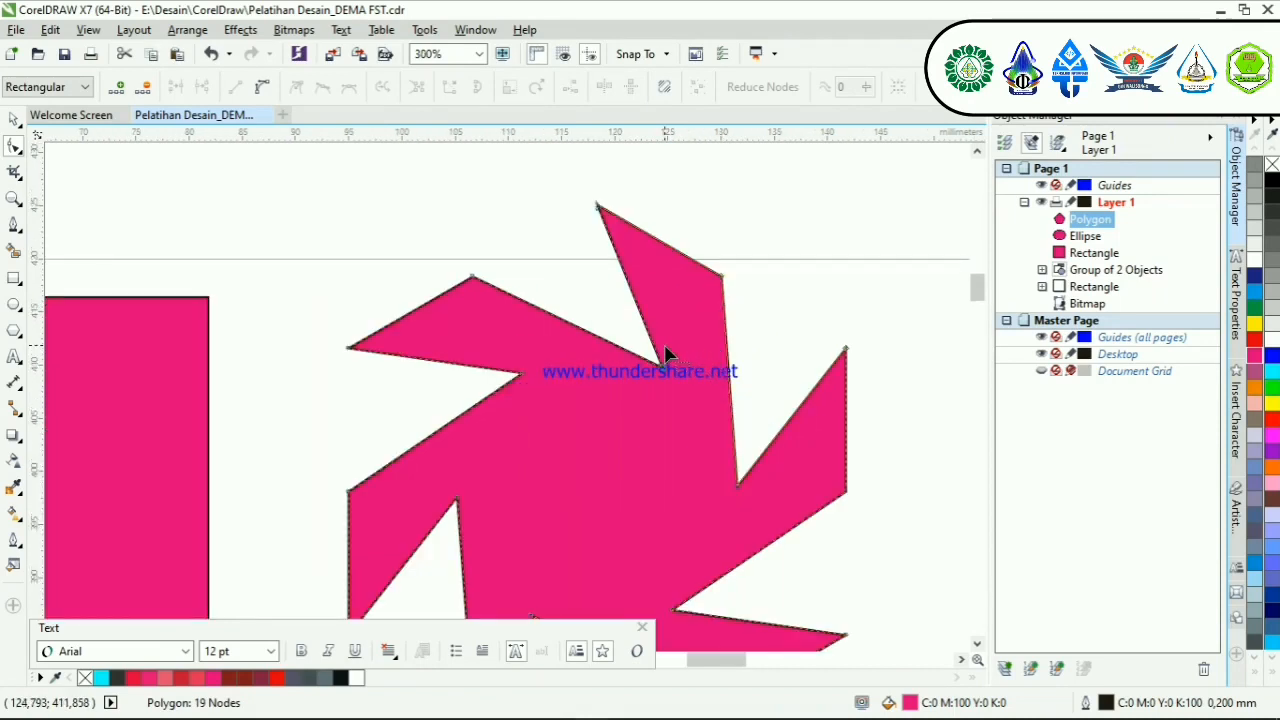
key("ctrl+z")
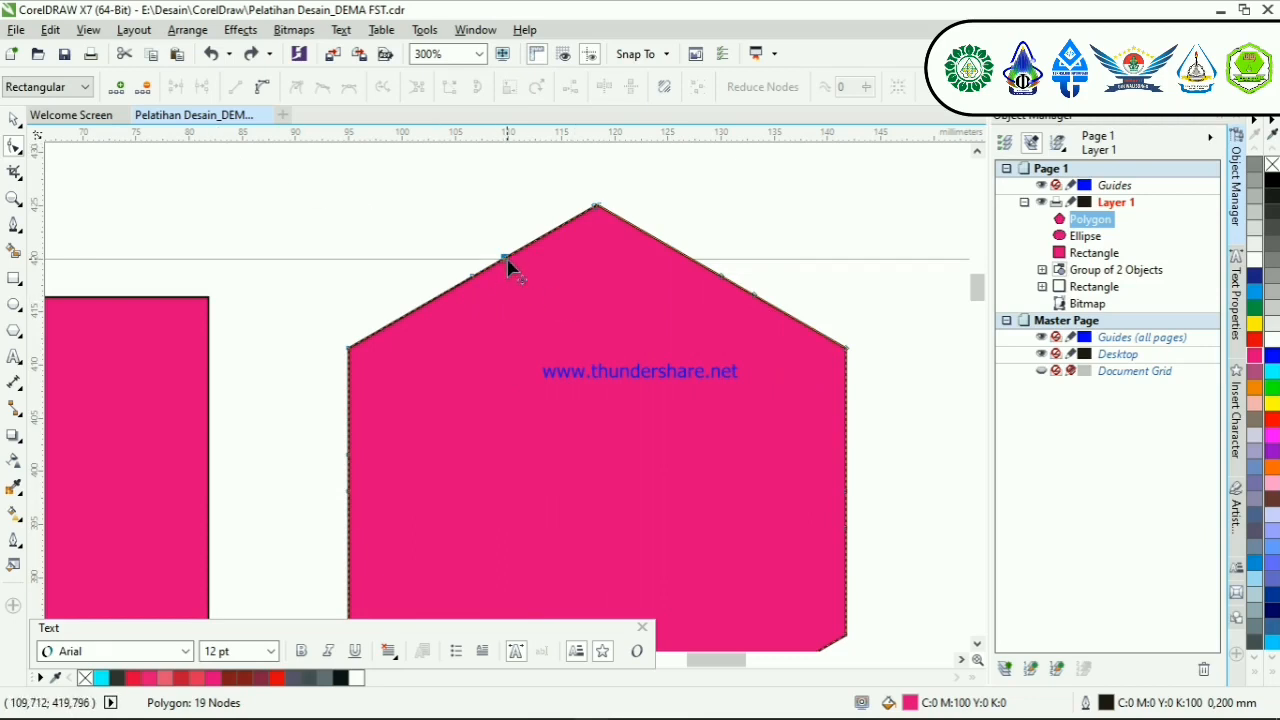
Step: Move the added node close to the polygon's centre to form a pinwheel with six wide blades
left_click_drag(506, 262, 615, 468)
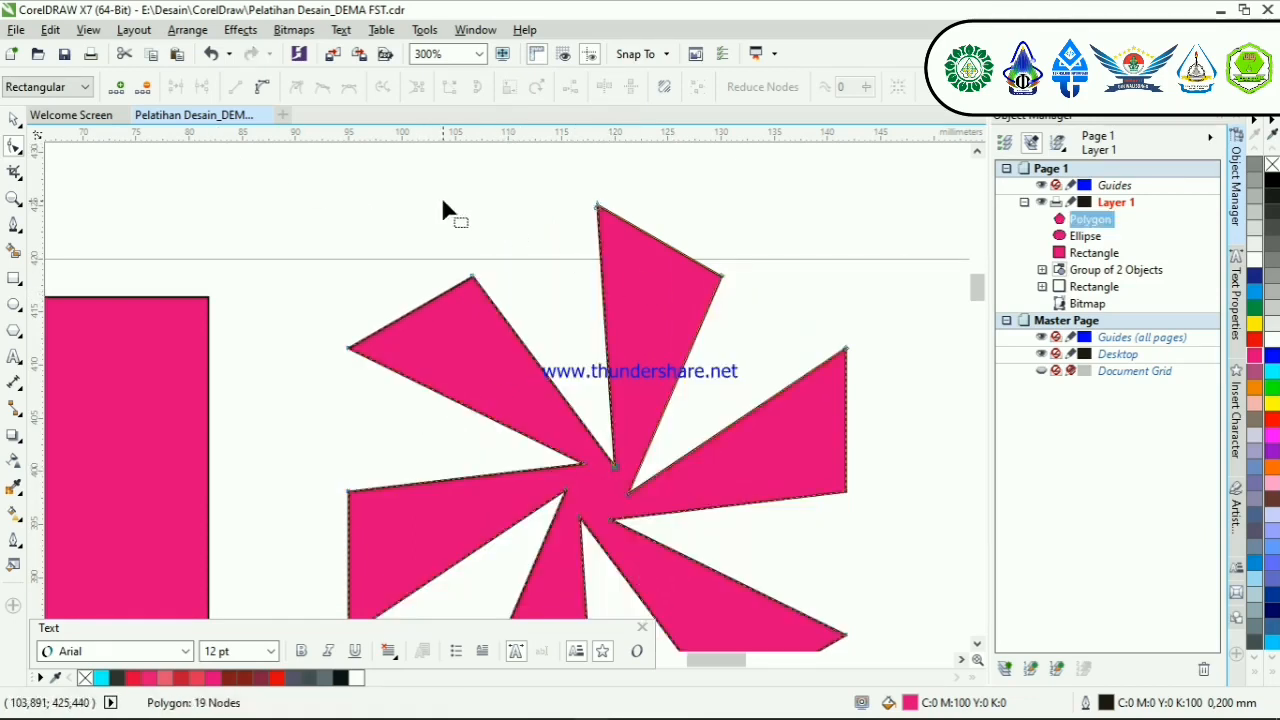
Step: Try deleting the top blade's outer tip node to narrow all blades into spikes, and undo the deletion
scroll(591, 192, "up", 2)
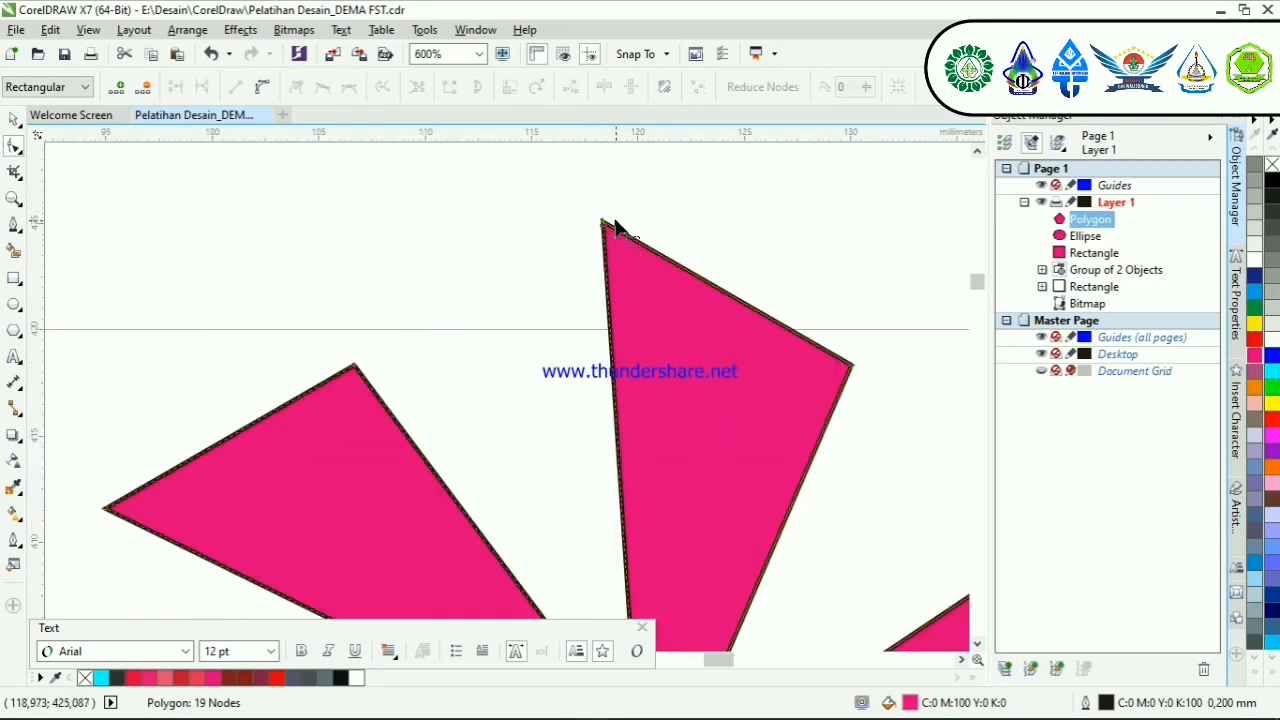
left_click_drag(583, 195, 671, 262)
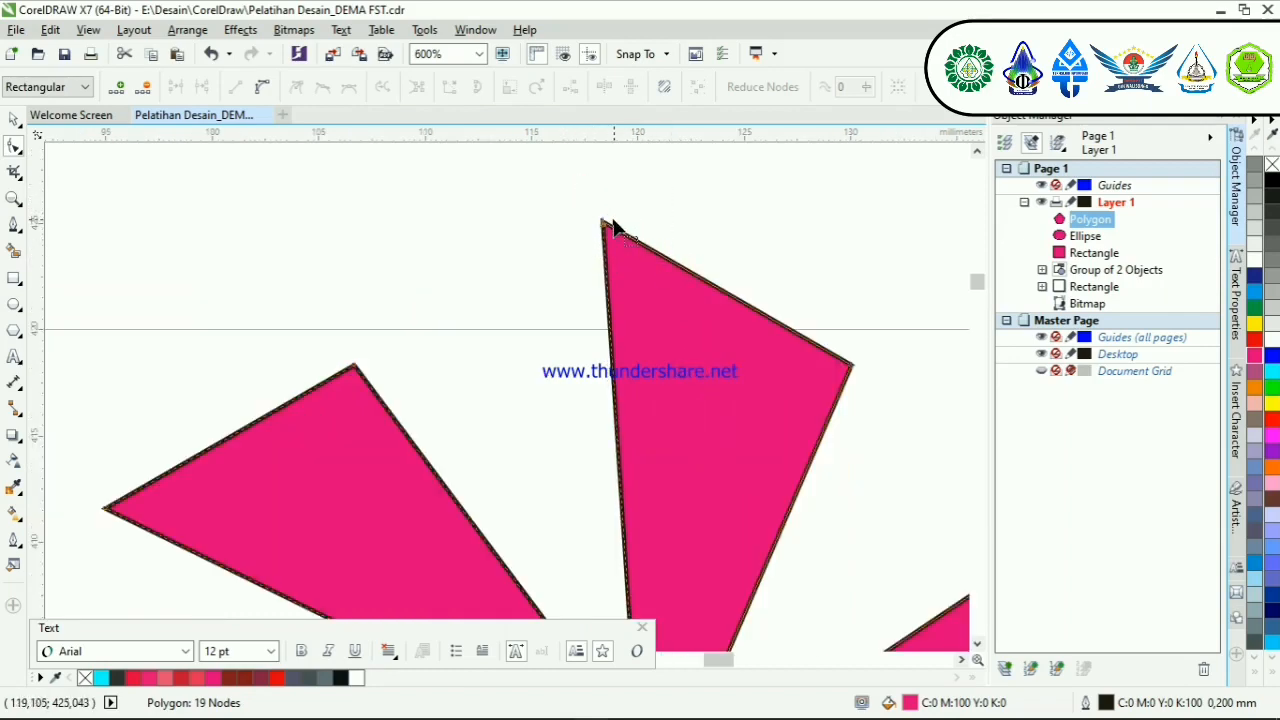
left_click(145, 90)
scroll(490, 210, "down", 6)
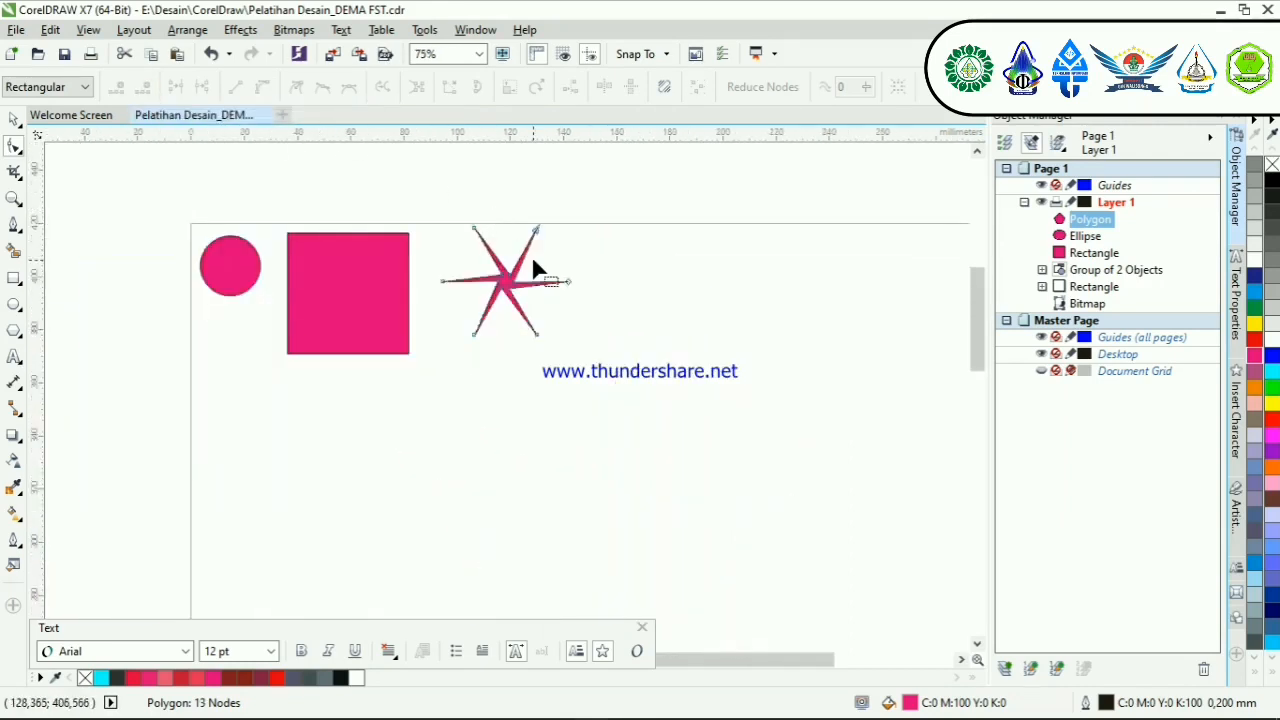
scroll(530, 260, "up", 4)
scroll(514, 210, "down", 2)
scroll(528, 211, "up", 2)
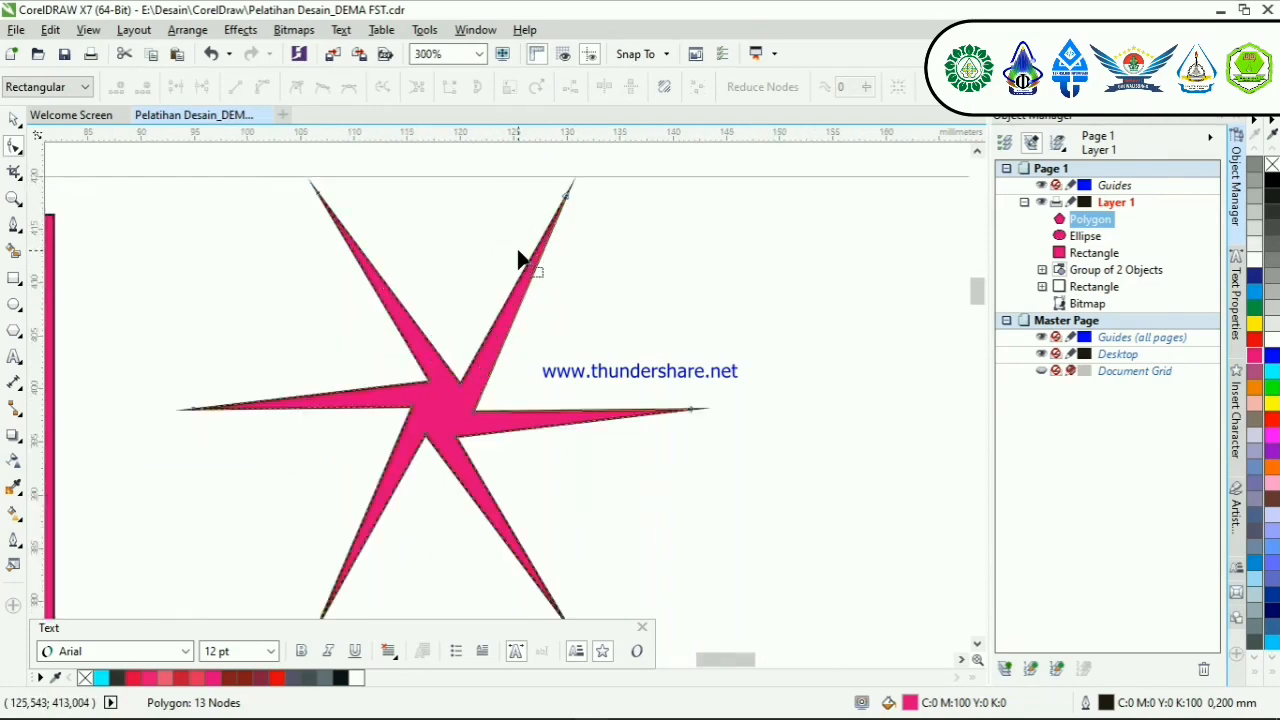
key("ctrl+z")
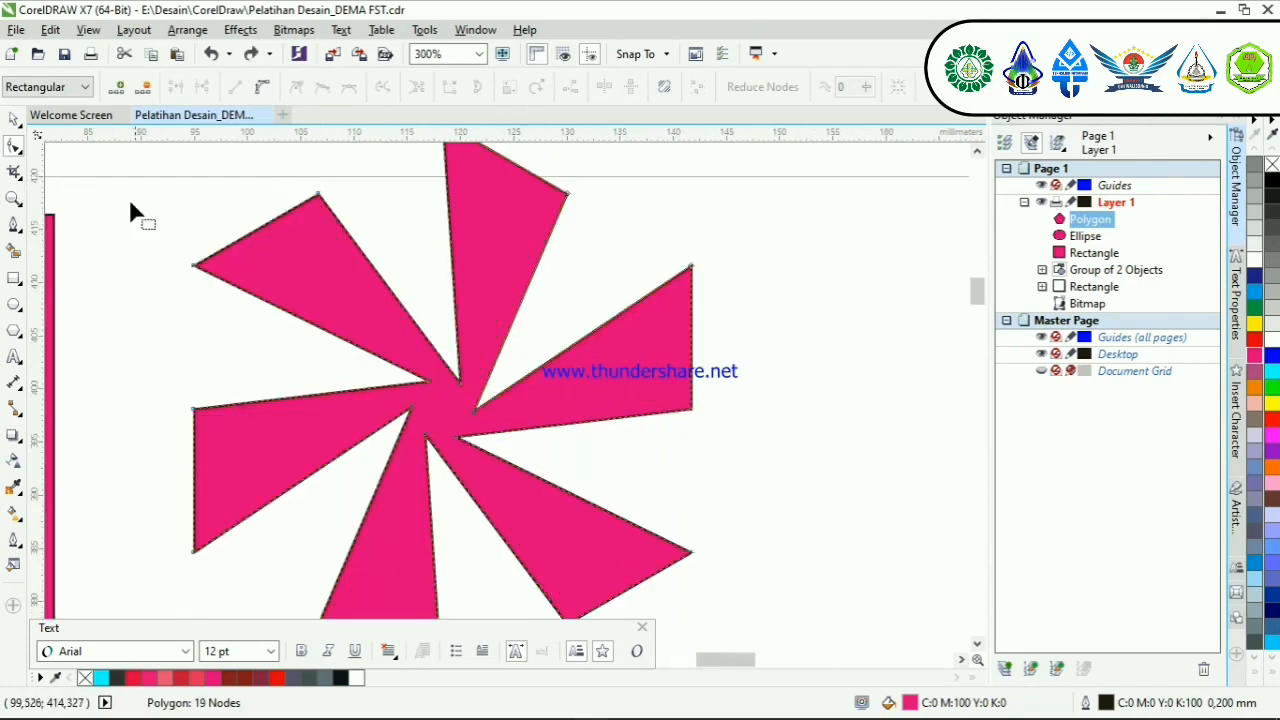
Step: Reopen the pinwheel for node editing and convert the top blade's right edge to a curve
left_click(13, 120)
scroll(689, 227, "down", 2)
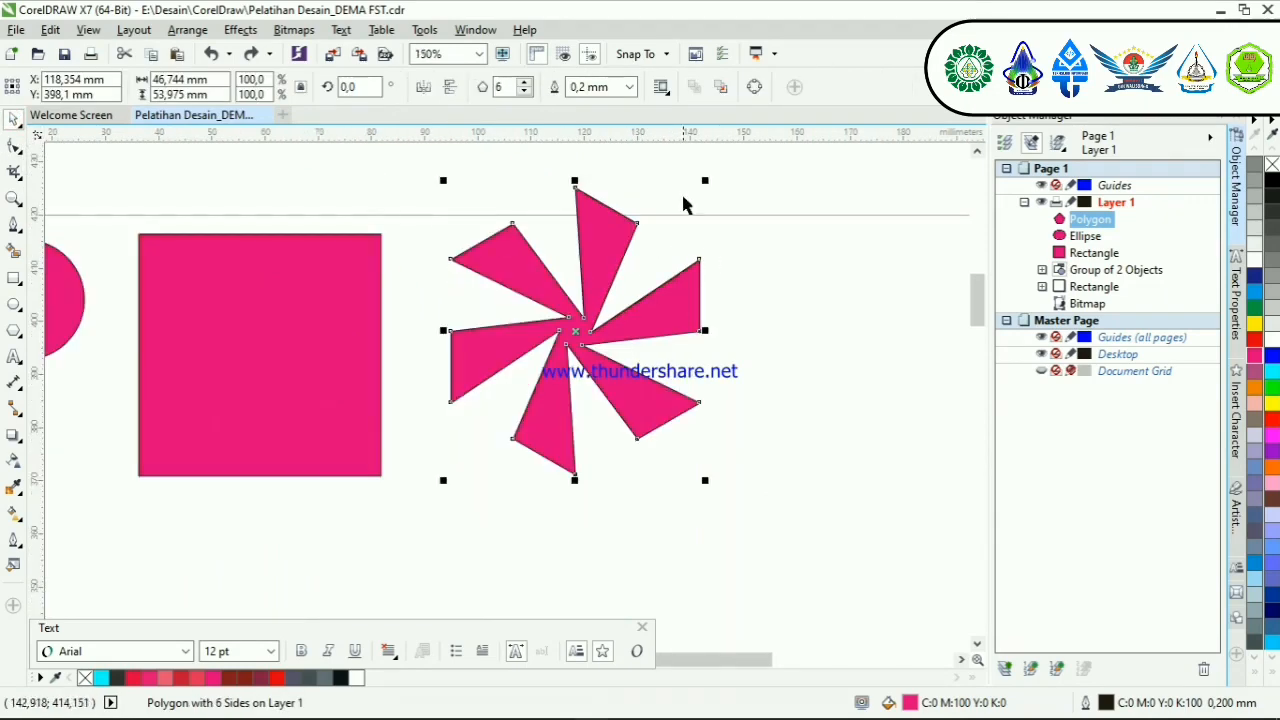
left_click(816, 214)
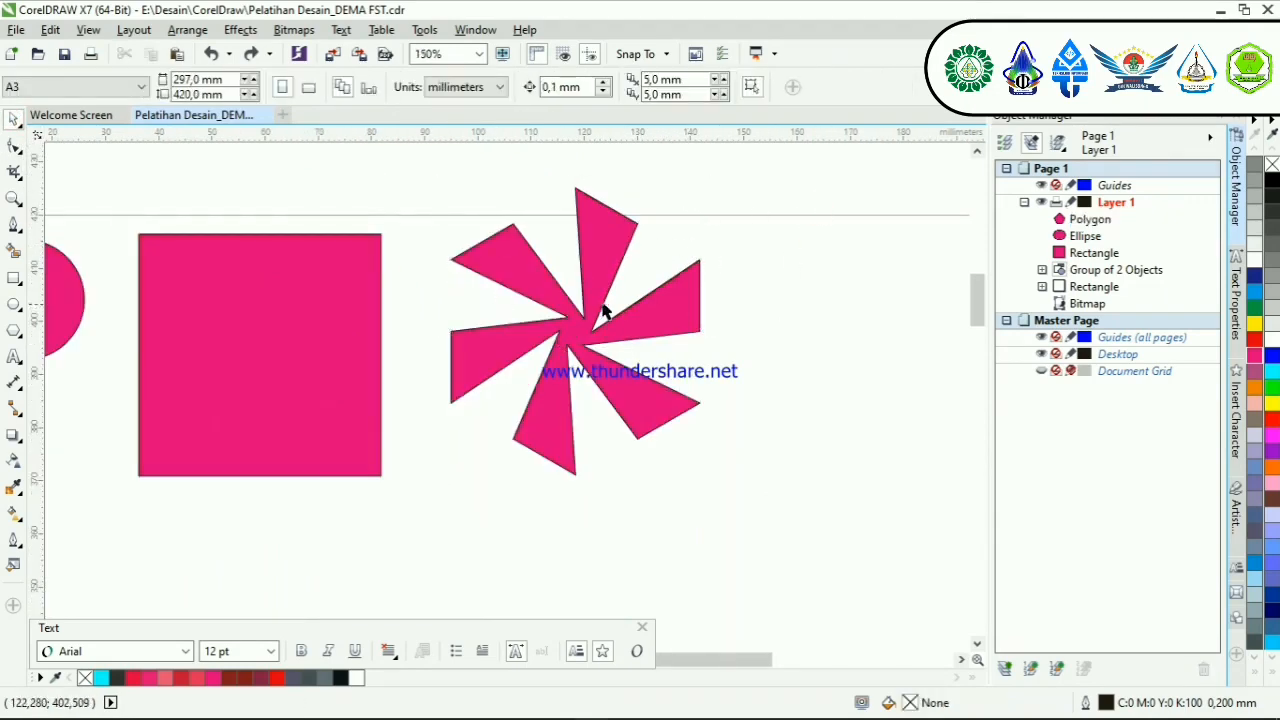
scroll(629, 258, "up", 2)
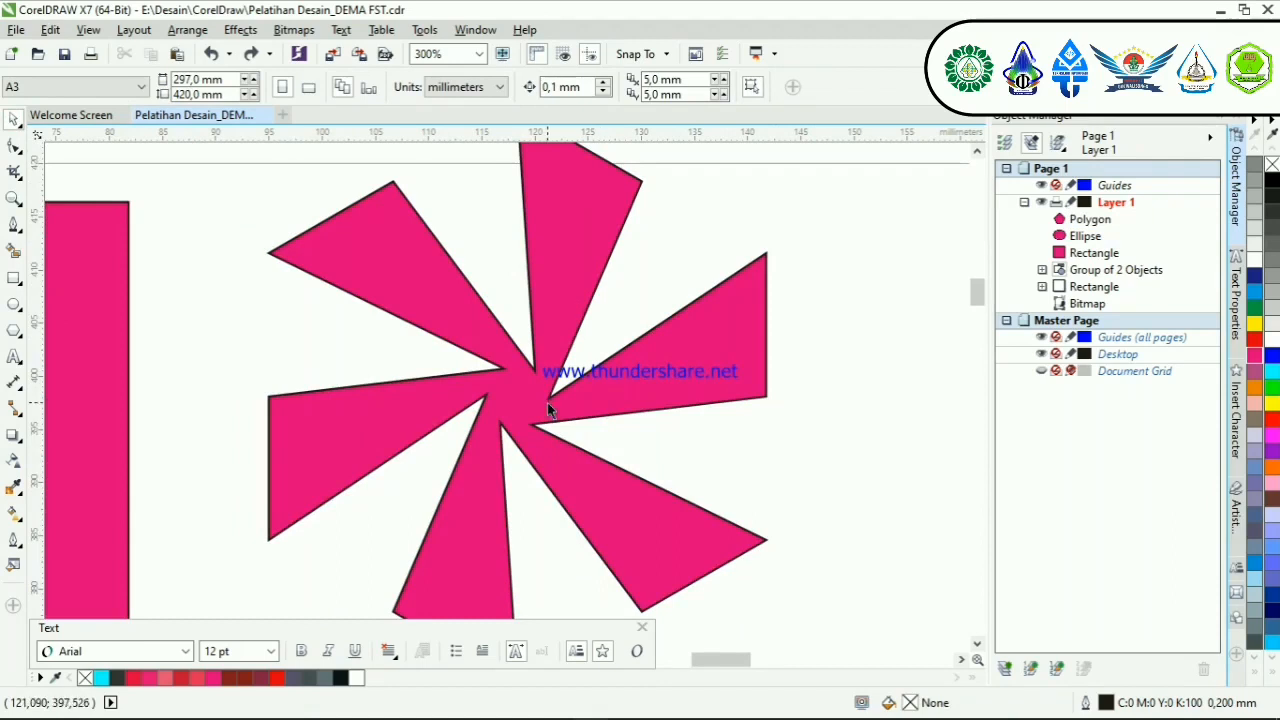
left_click(580, 297)
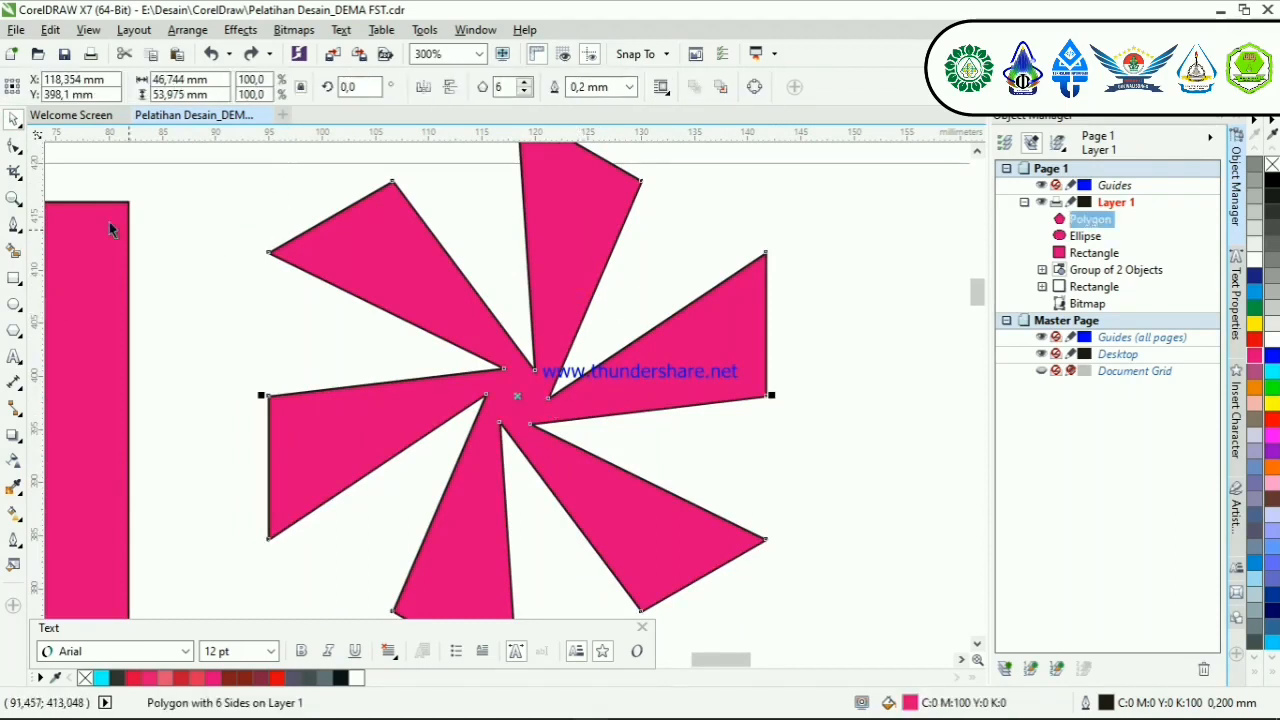
left_click(13, 143)
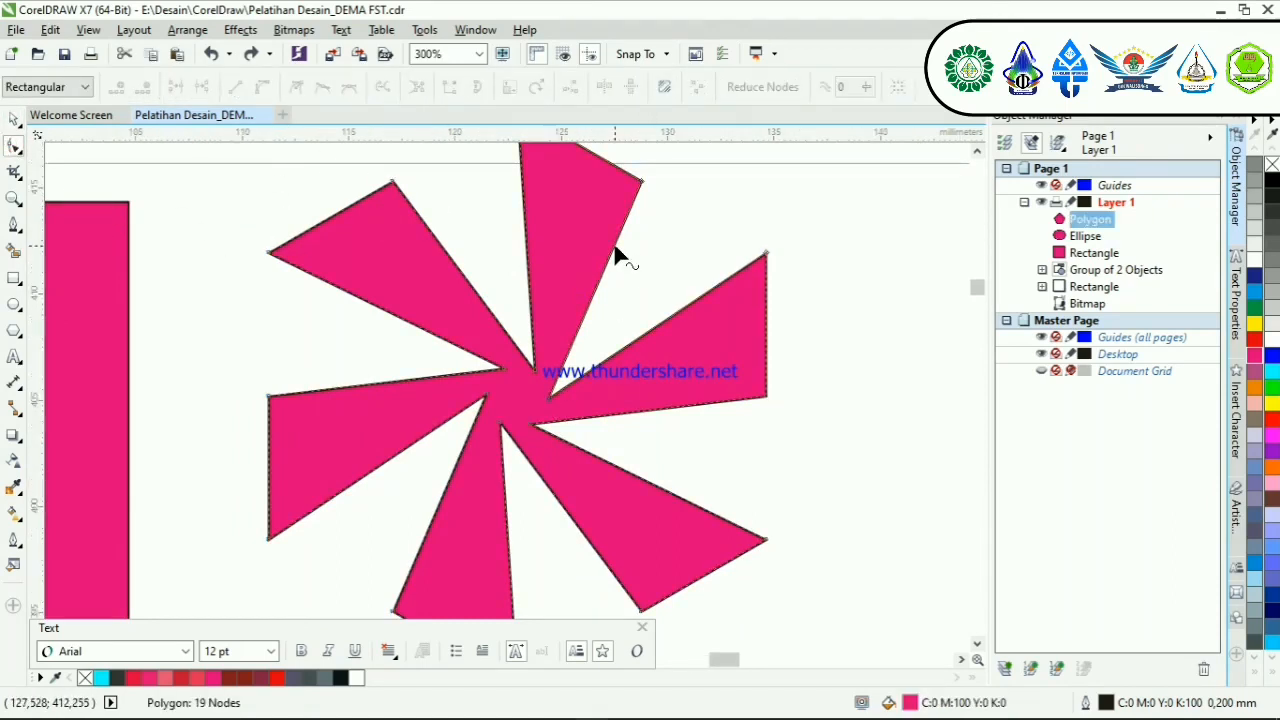
scroll(617, 252, "up", 2)
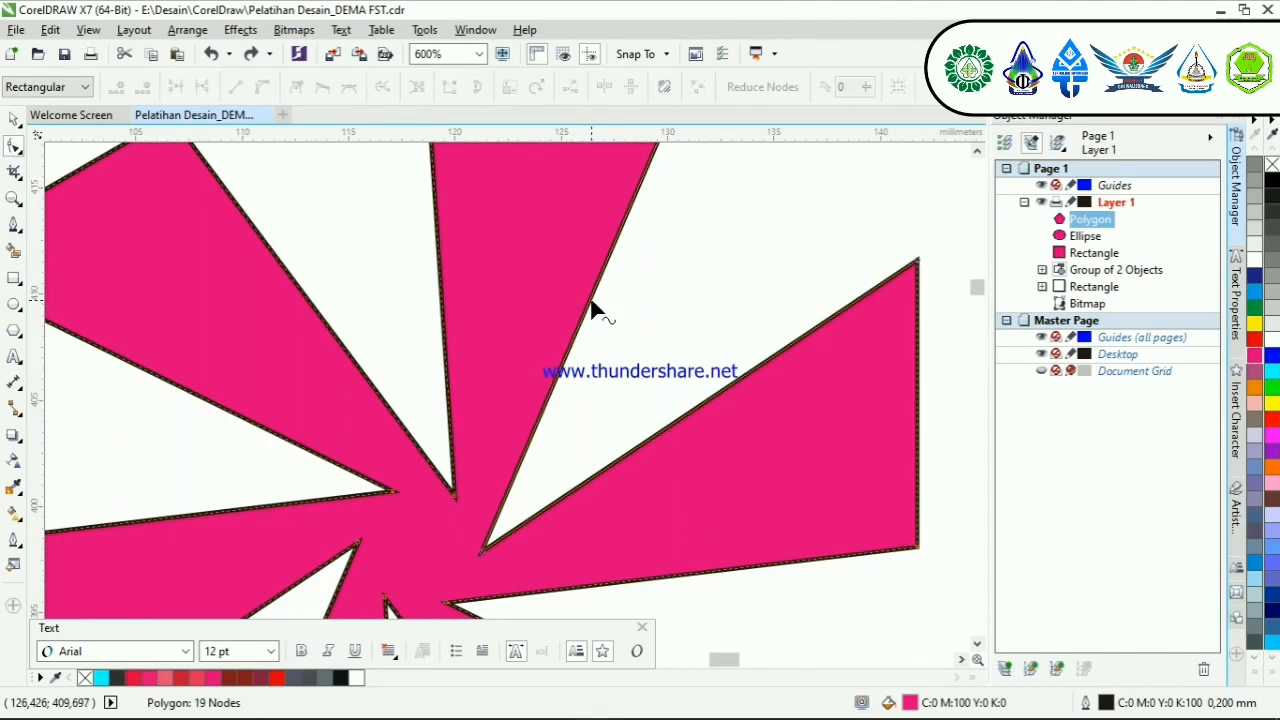
left_click(589, 299)
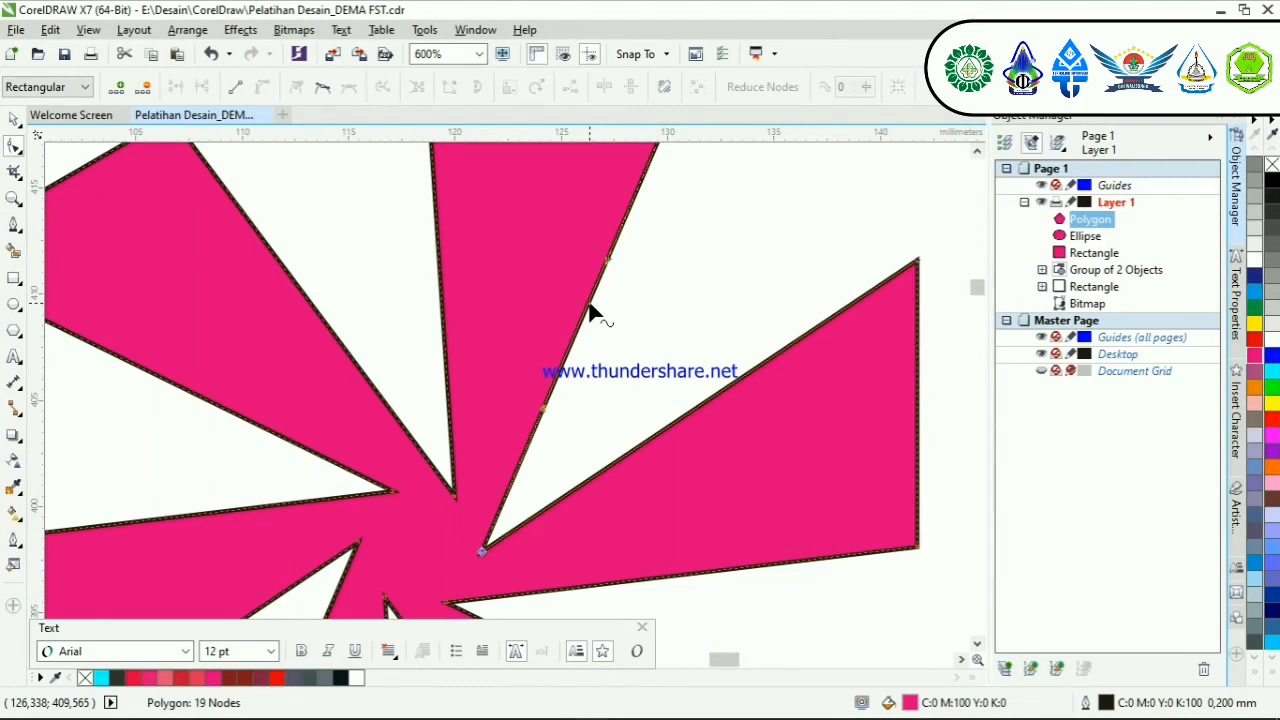
Step: Bend the top blade's right edge outward into a gentle arc
left_click_drag(590, 312, 508, 292)
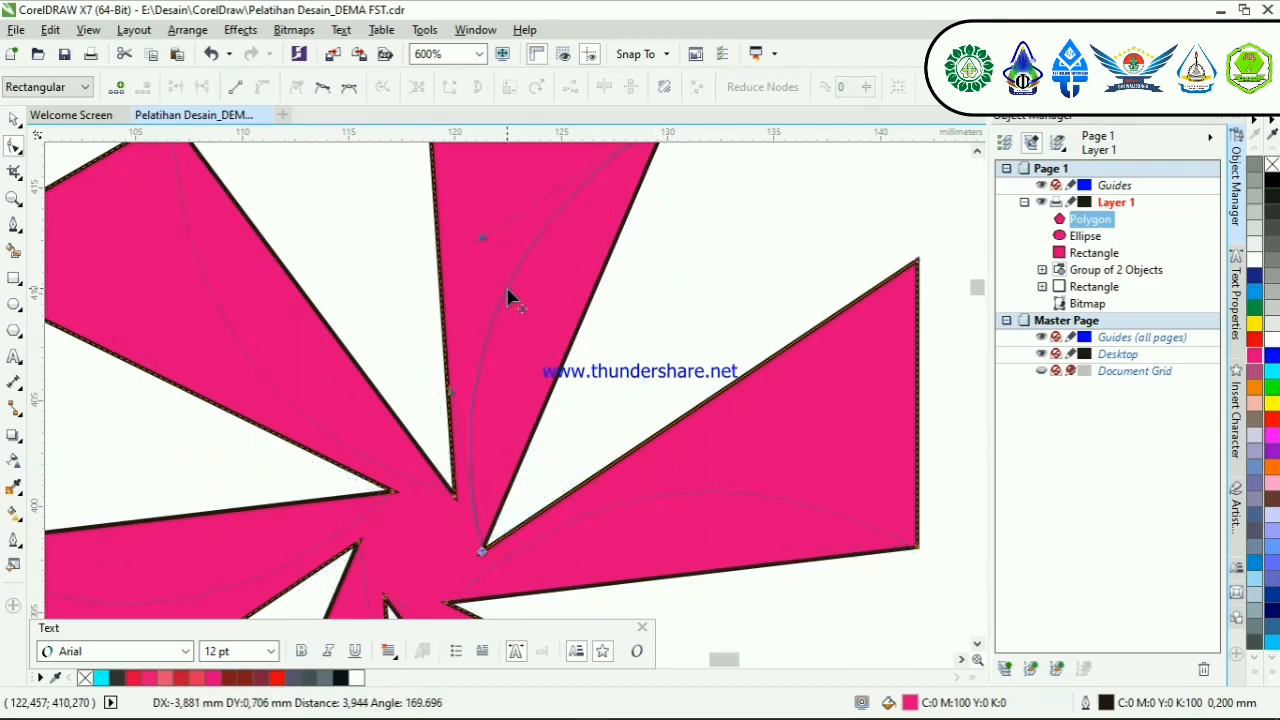
mouse_move(594, 325)
left_mouse_down()
mouse_move(645, 337)
mouse_move(611, 337)
left_mouse_up()
scroll(660, 352, "down", 2)
scroll(660, 352, "up", 2)
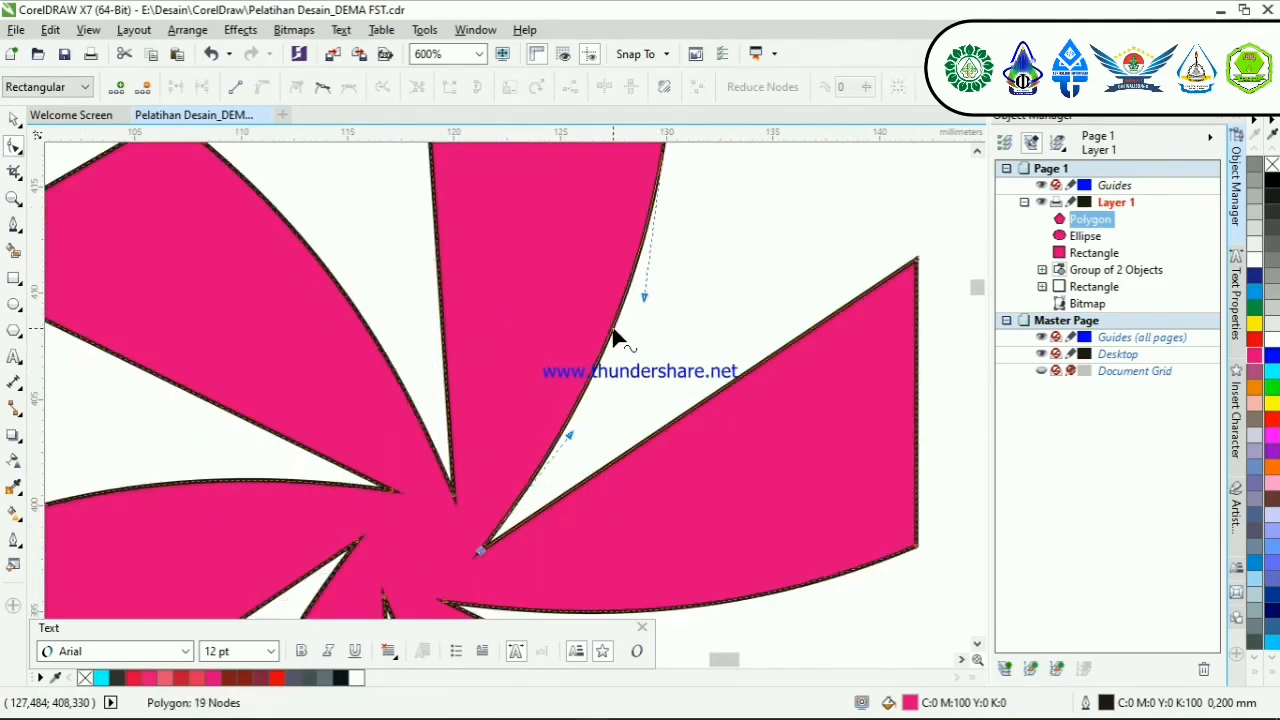
Step: Convert the top blade's left edge to a curve, bend it inward to make slim curved blades, and leave node editing
scroll(530, 292, "down", 2)
left_click(521, 282)
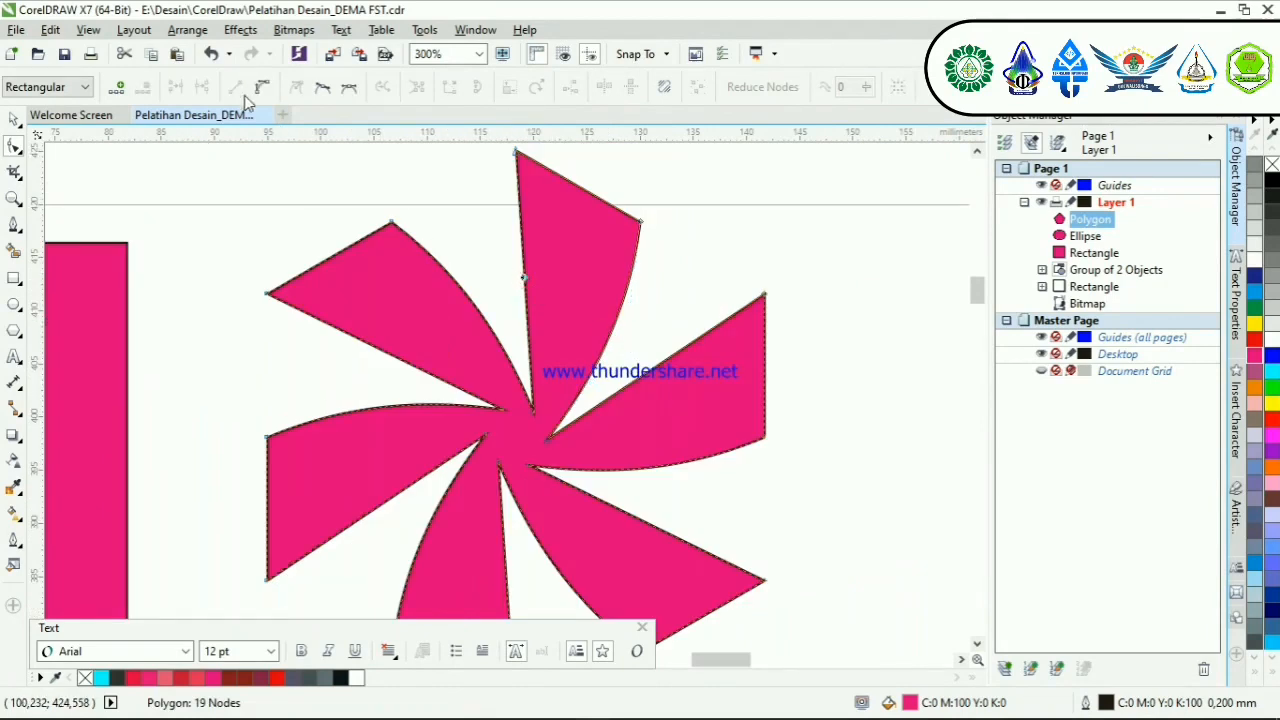
left_click_drag(527, 294, 606, 335)
scroll(600, 336, "down", 2)
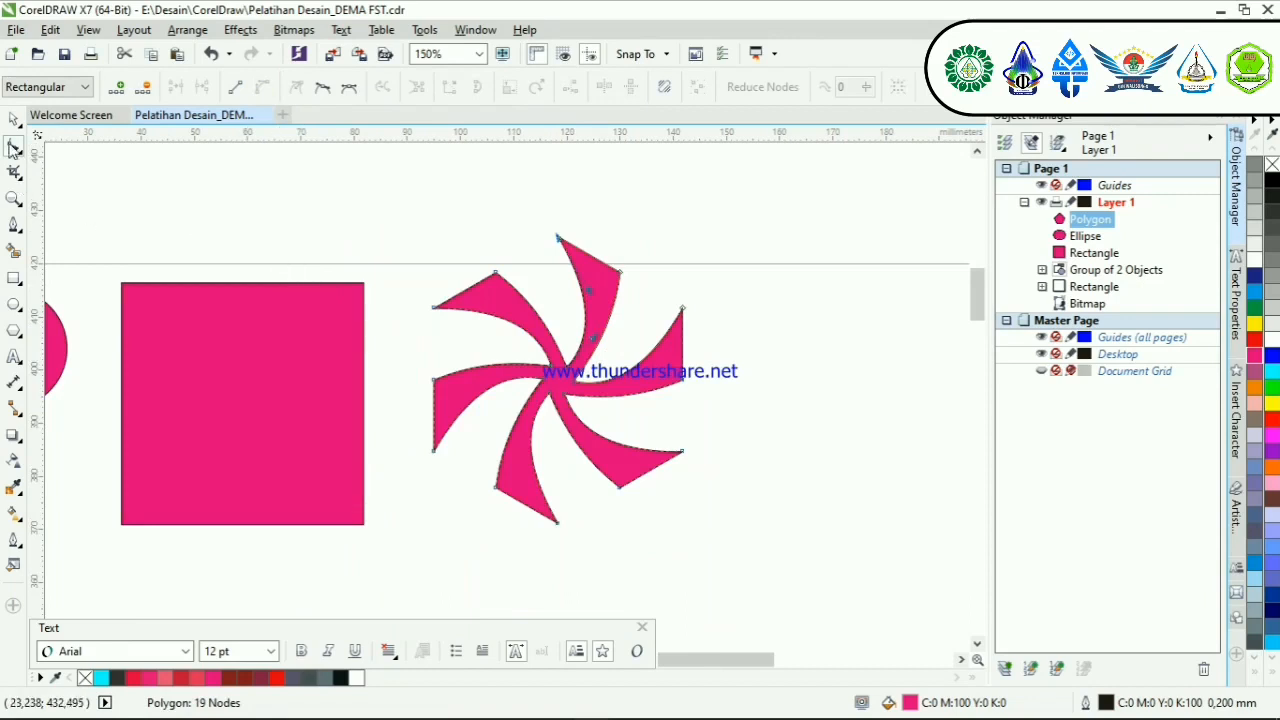
left_click(18, 121)
left_click(303, 226)
Step: Convert the pink square to curves and open it for node editing
scroll(829, 399, "down", 1)
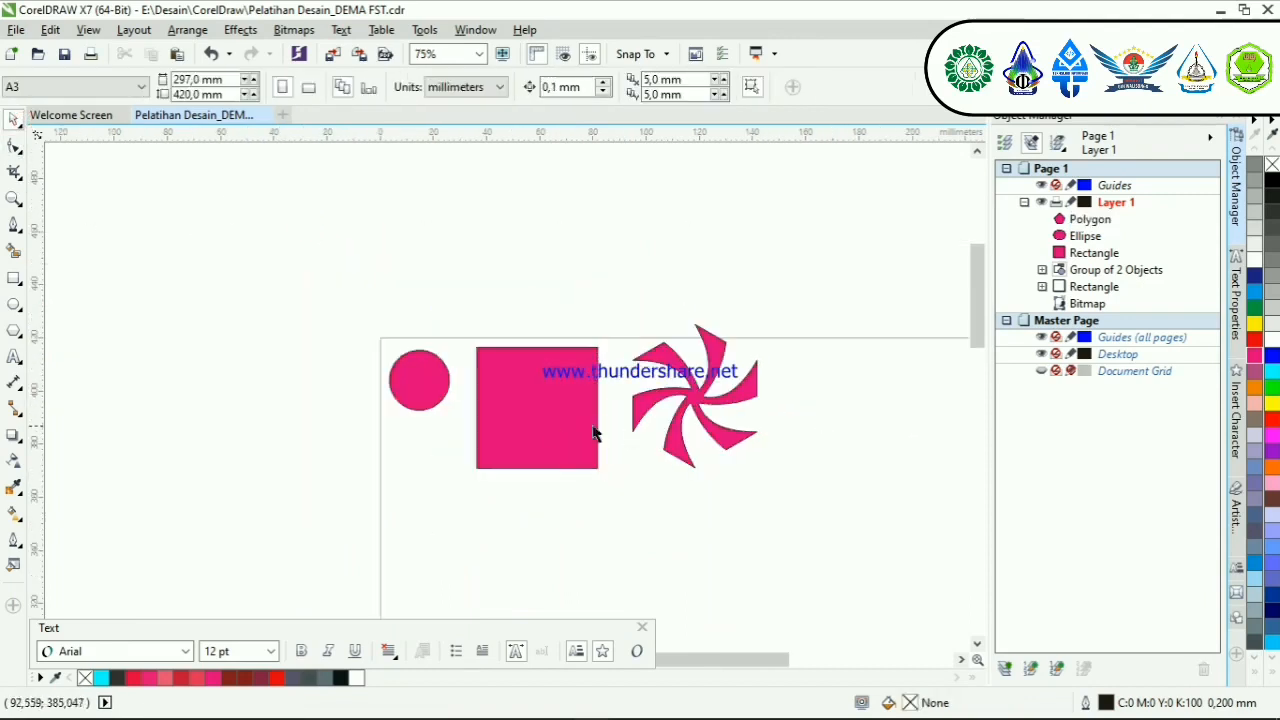
scroll(550, 424, "up", 1)
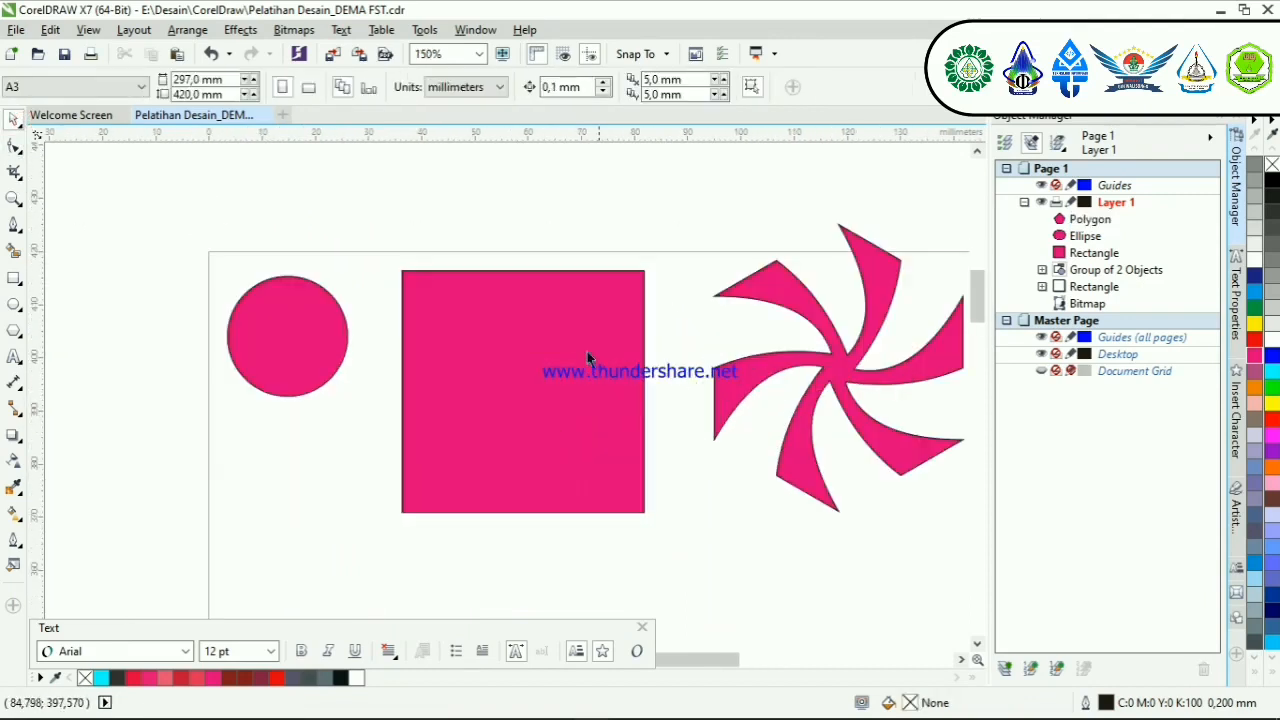
left_click_drag(229, 399, 336, 515)
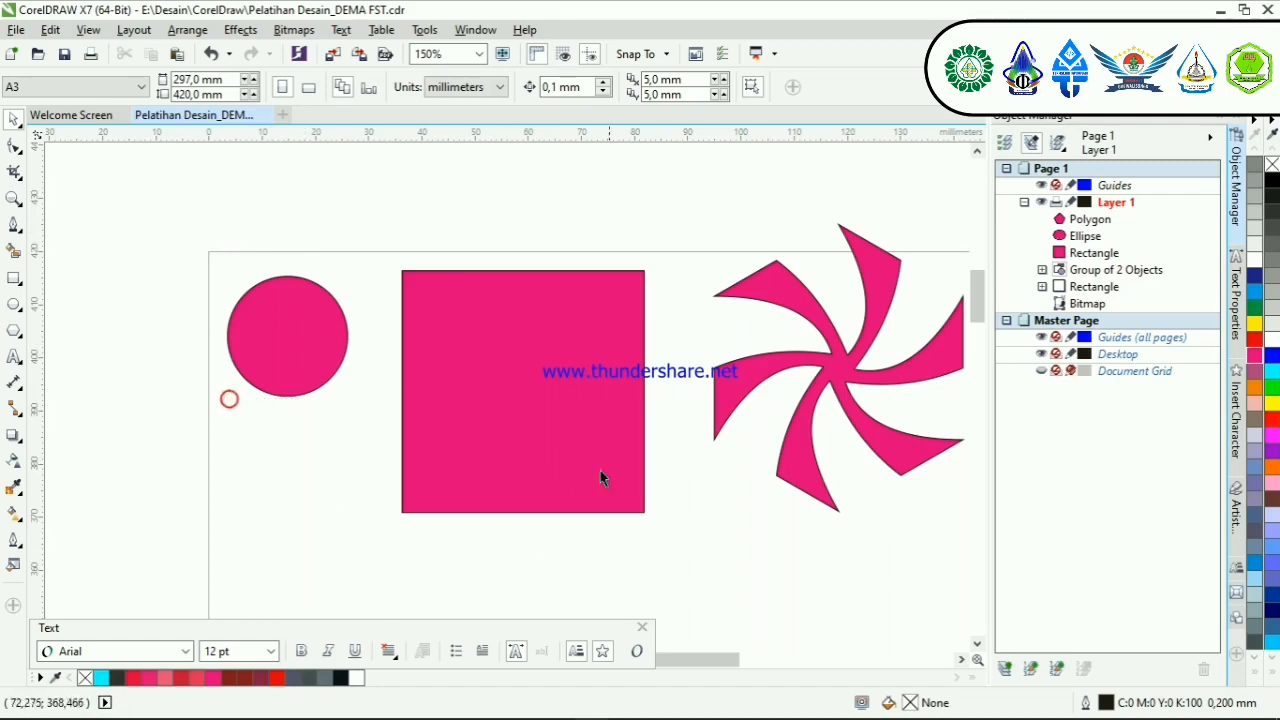
left_click(640, 318)
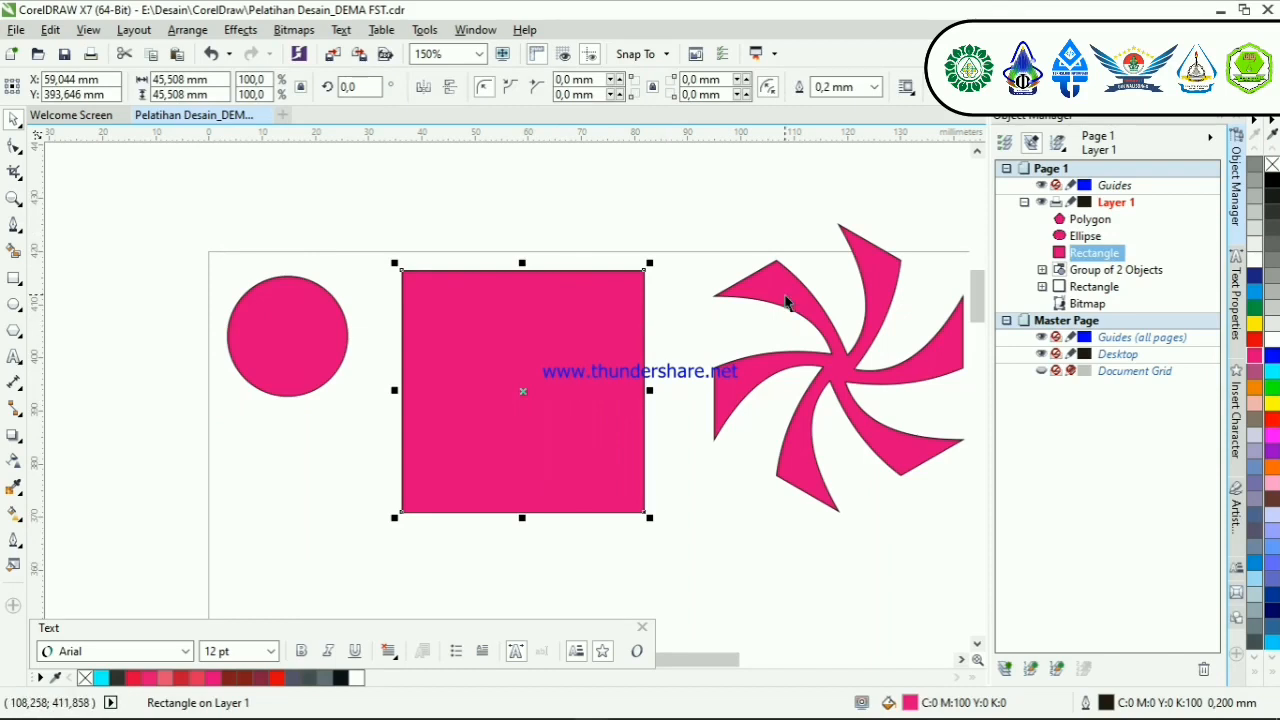
right_click(589, 334)
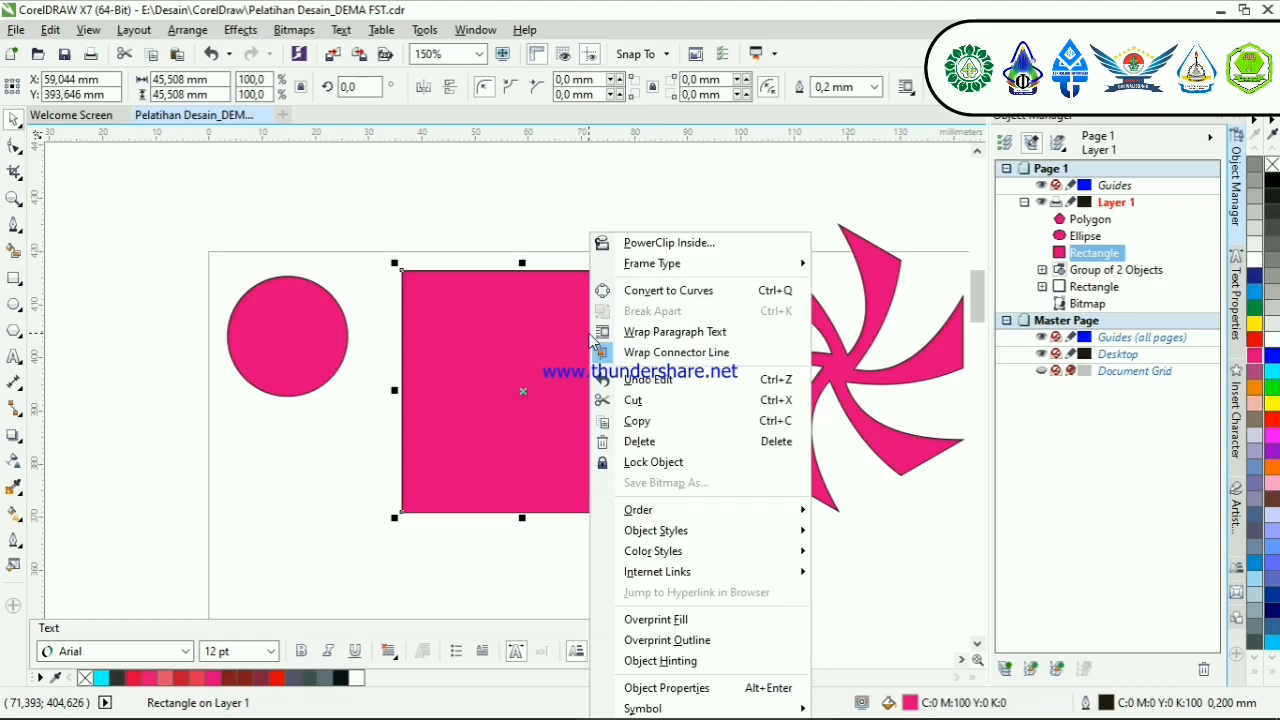
left_click(680, 291)
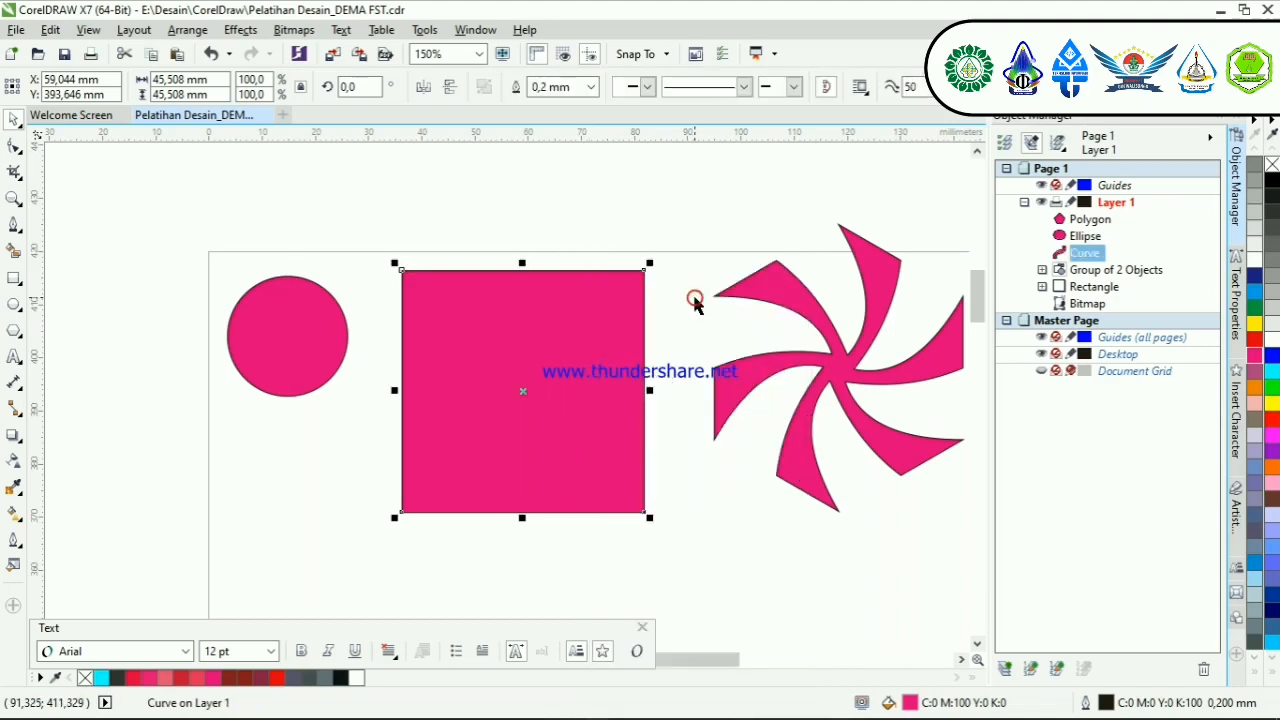
left_click(14, 146)
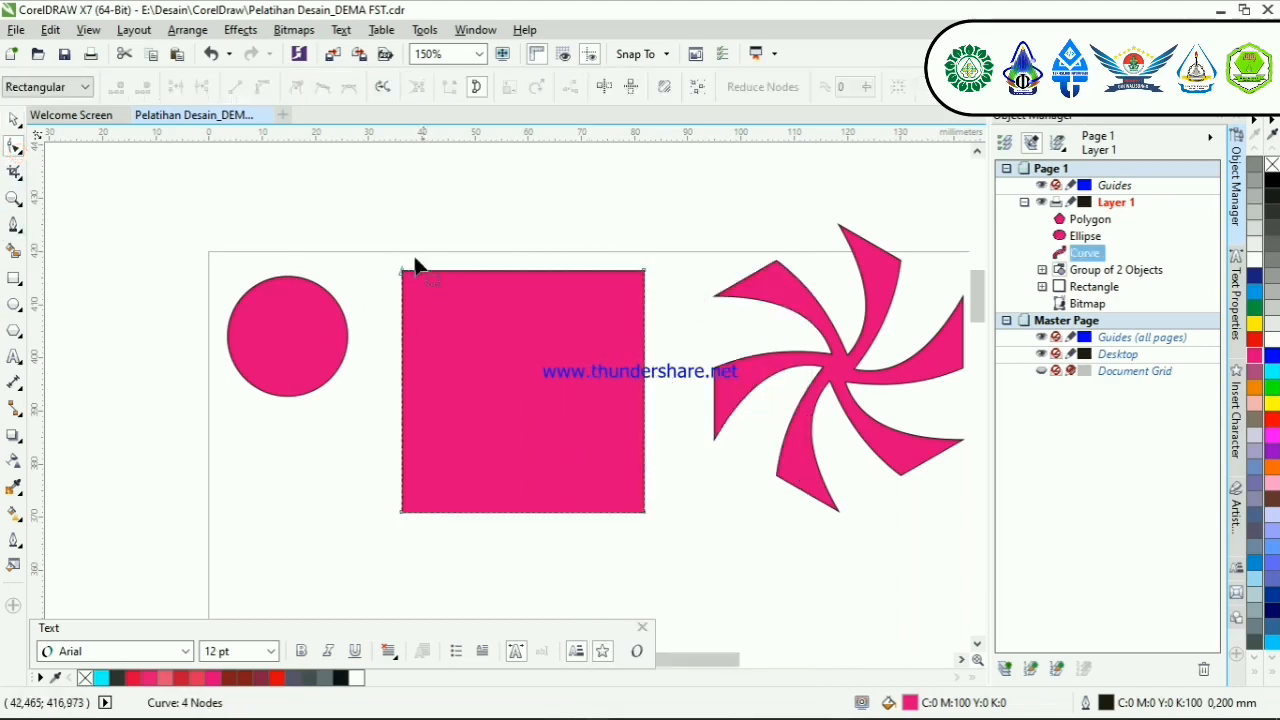
Step: Try moving the square's upper-left corner node diagonally inward, and undo the move
scroll(400, 255, "up", 2)
left_click_drag(361, 268, 480, 397)
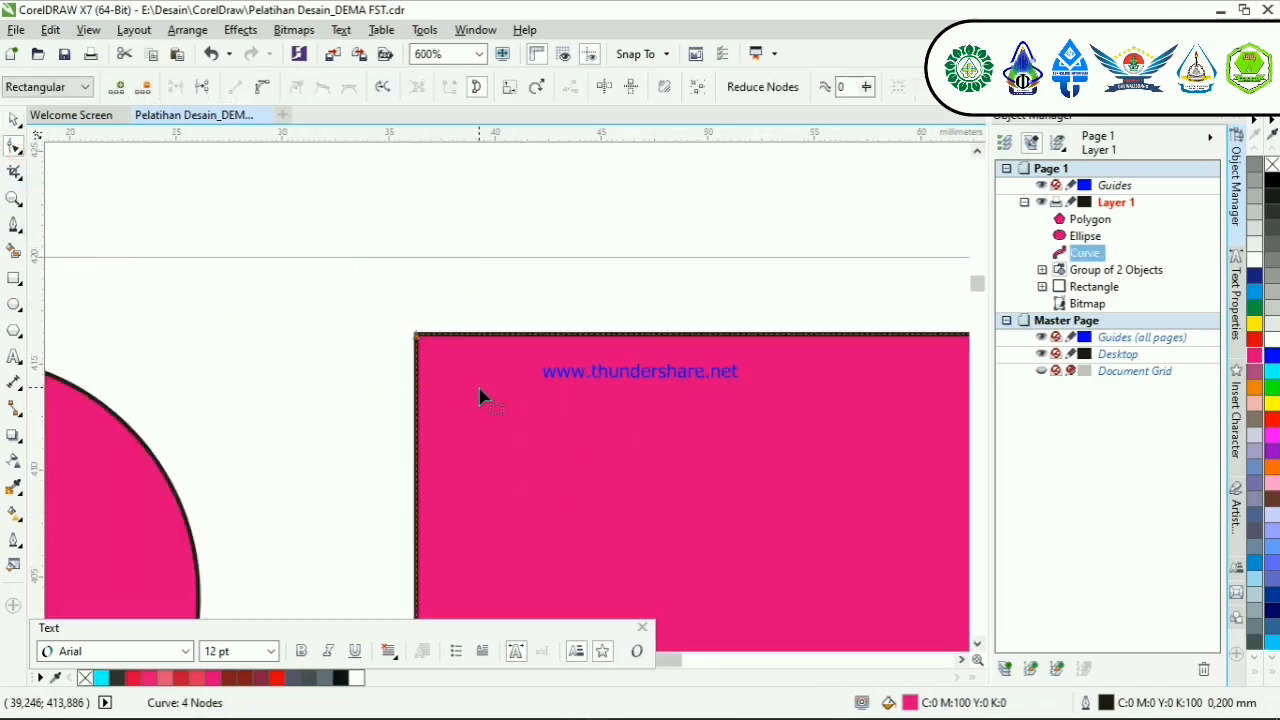
scroll(480, 397, "down", 2)
scroll(505, 430, "up", 1)
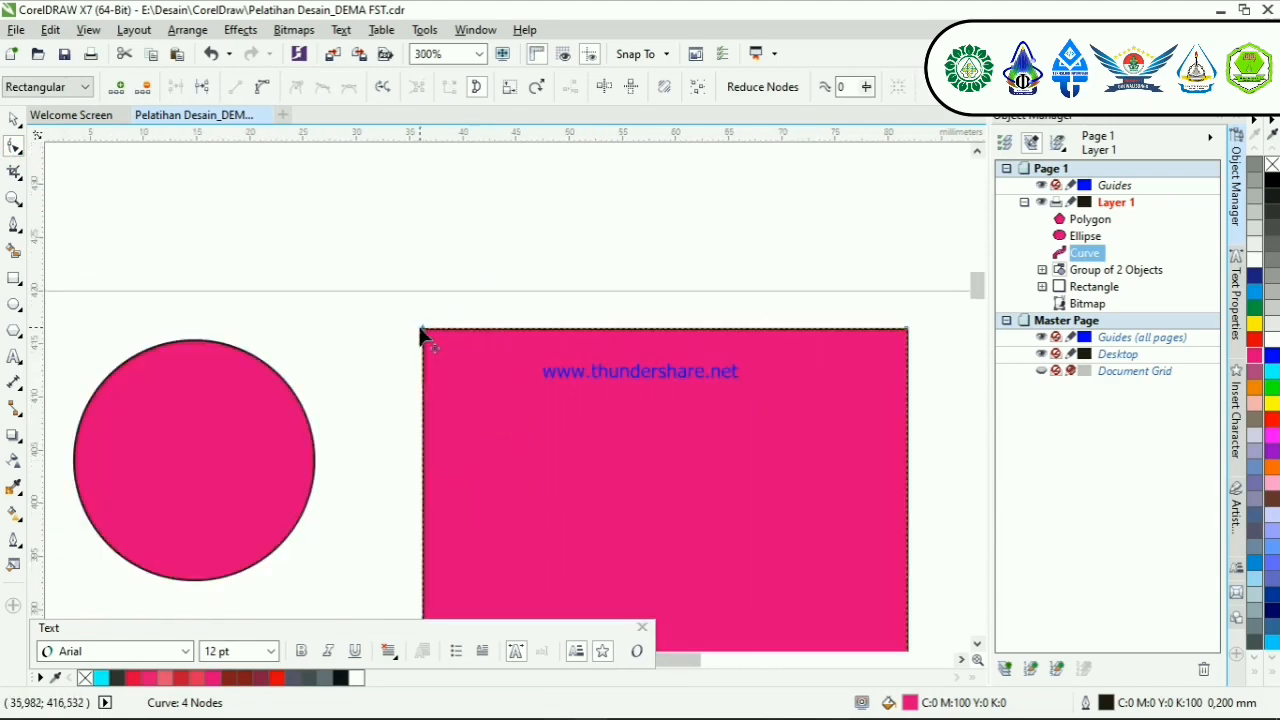
left_click_drag(421, 330, 505, 417)
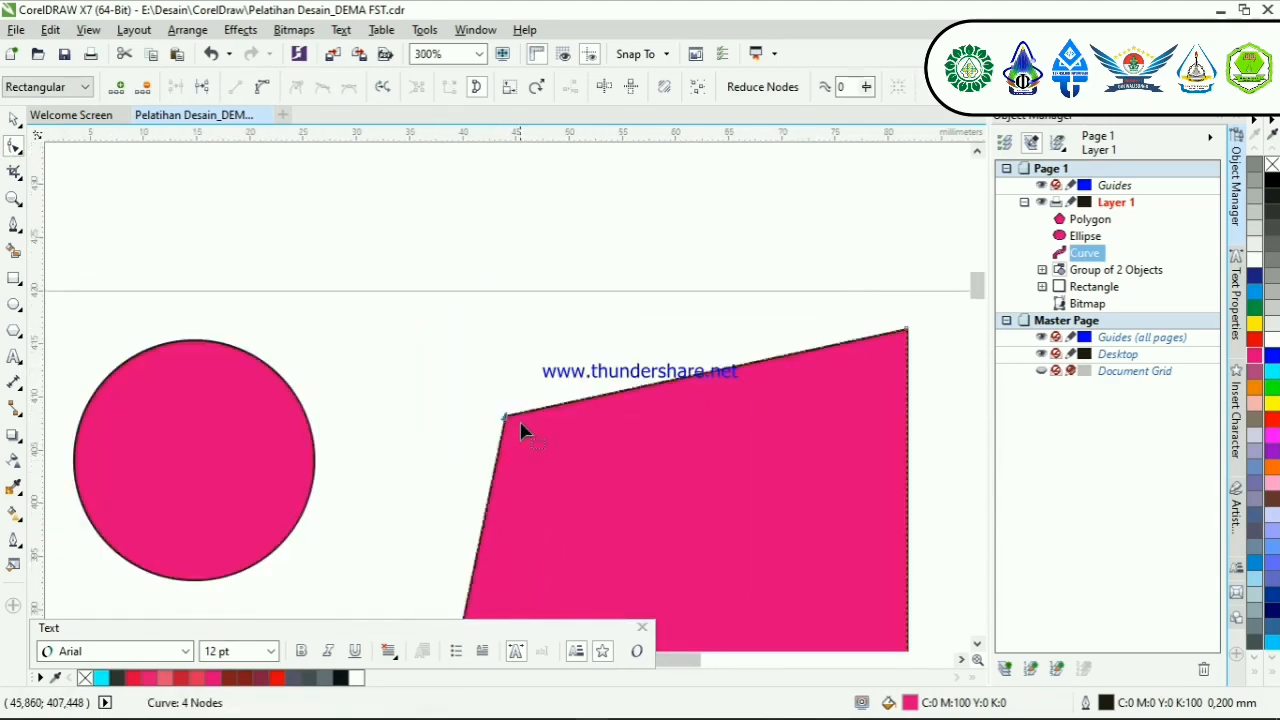
key("ctrl+z")
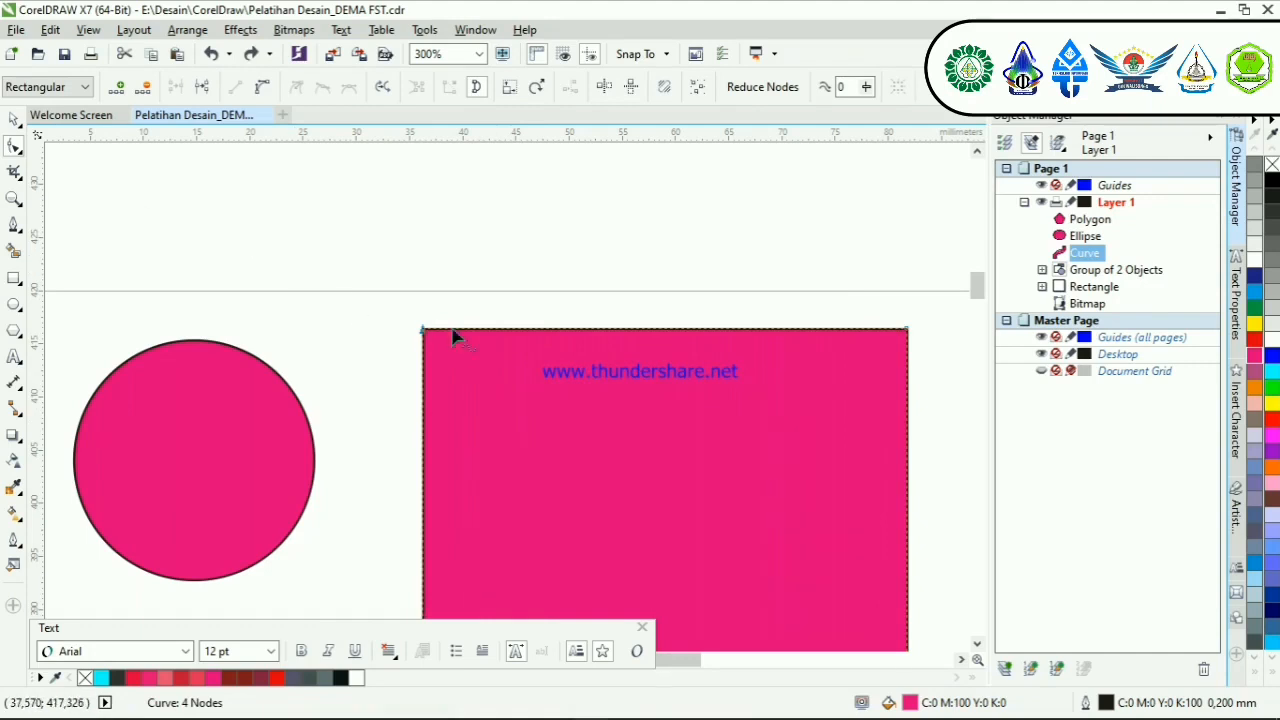
Step: Add a node on the square's top edge near its left corner and move it down into the shape to form a V-shaped notch
left_click(472, 329)
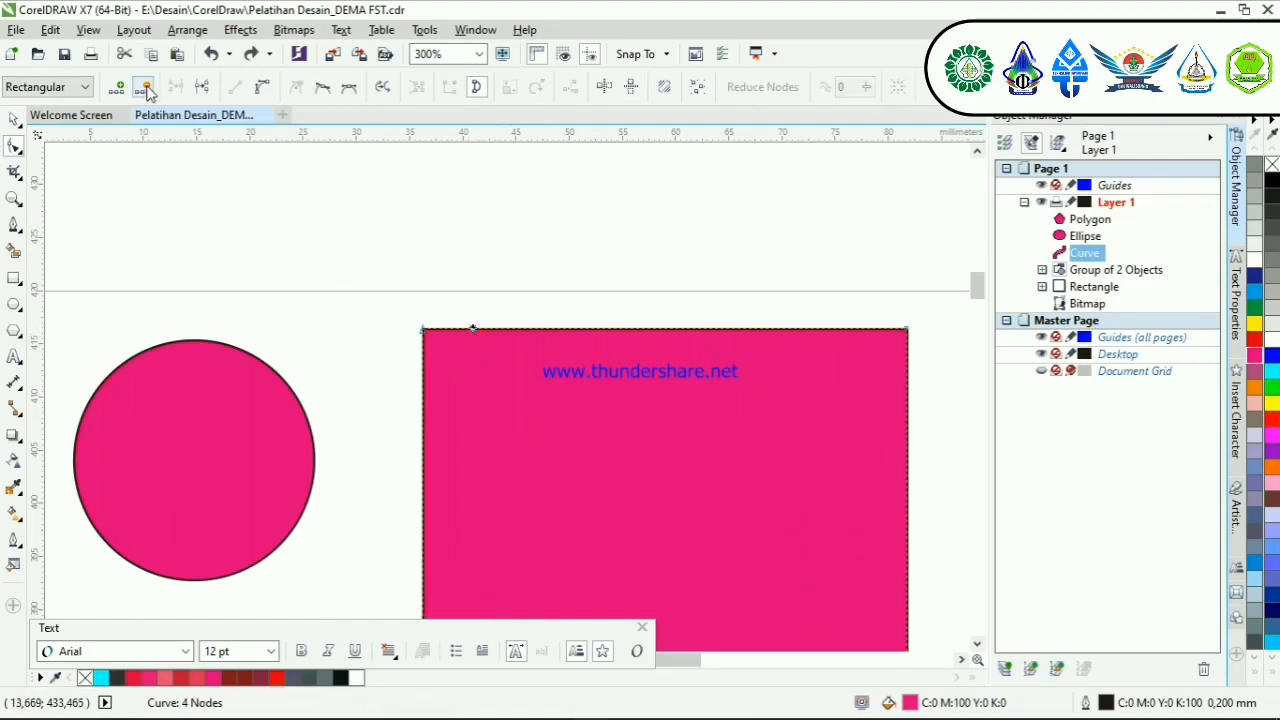
left_click(125, 91)
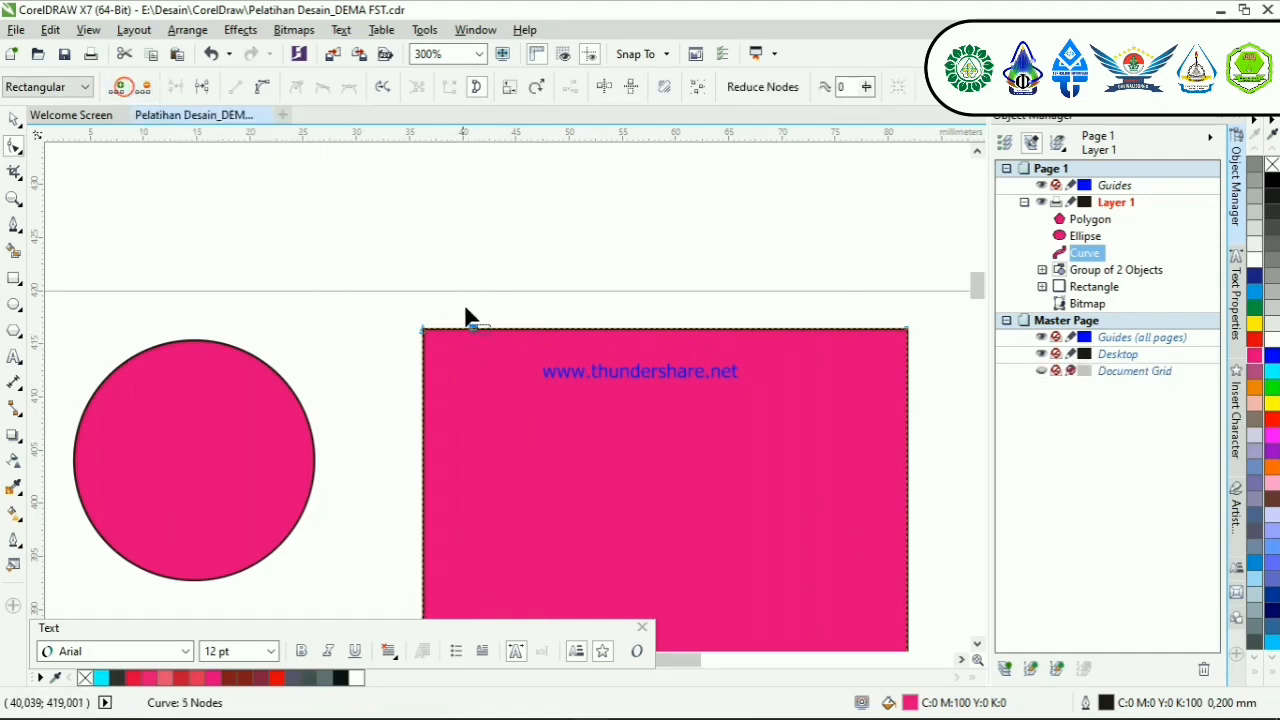
left_click_drag(472, 330, 531, 451)
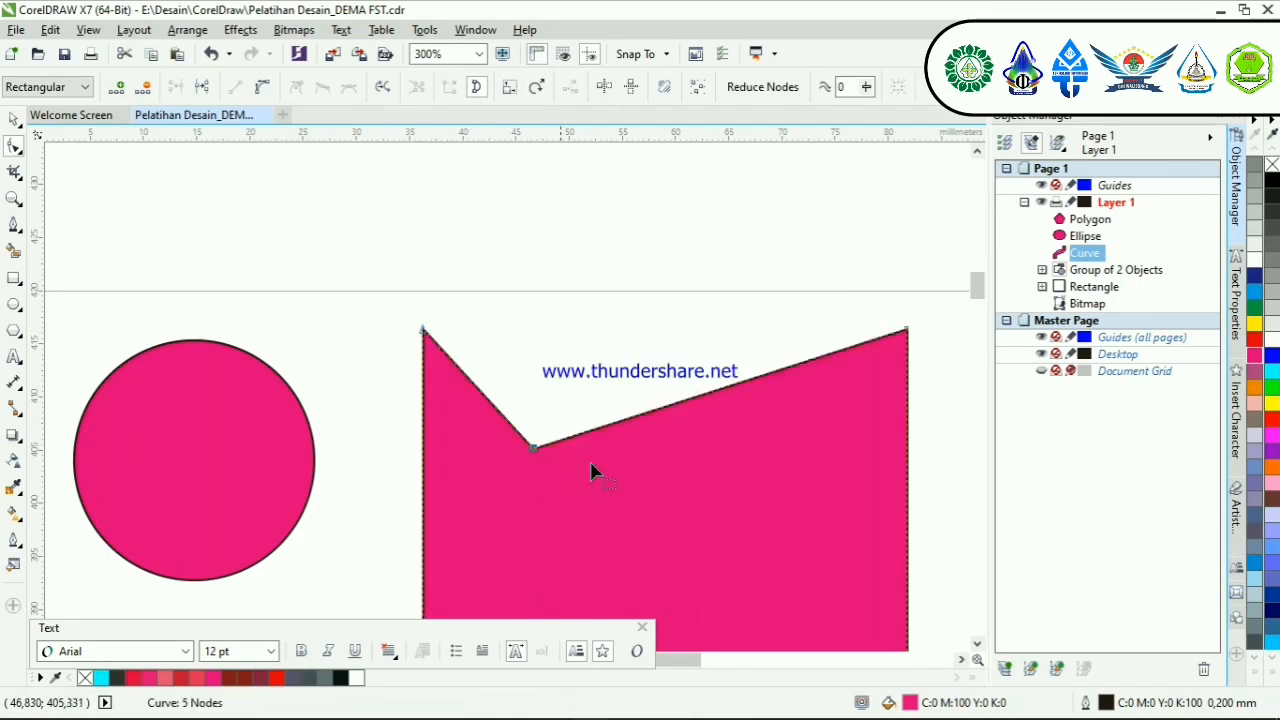
scroll(666, 452, "down", 2)
scroll(729, 435, "up", 2)
scroll(751, 491, "down", 2)
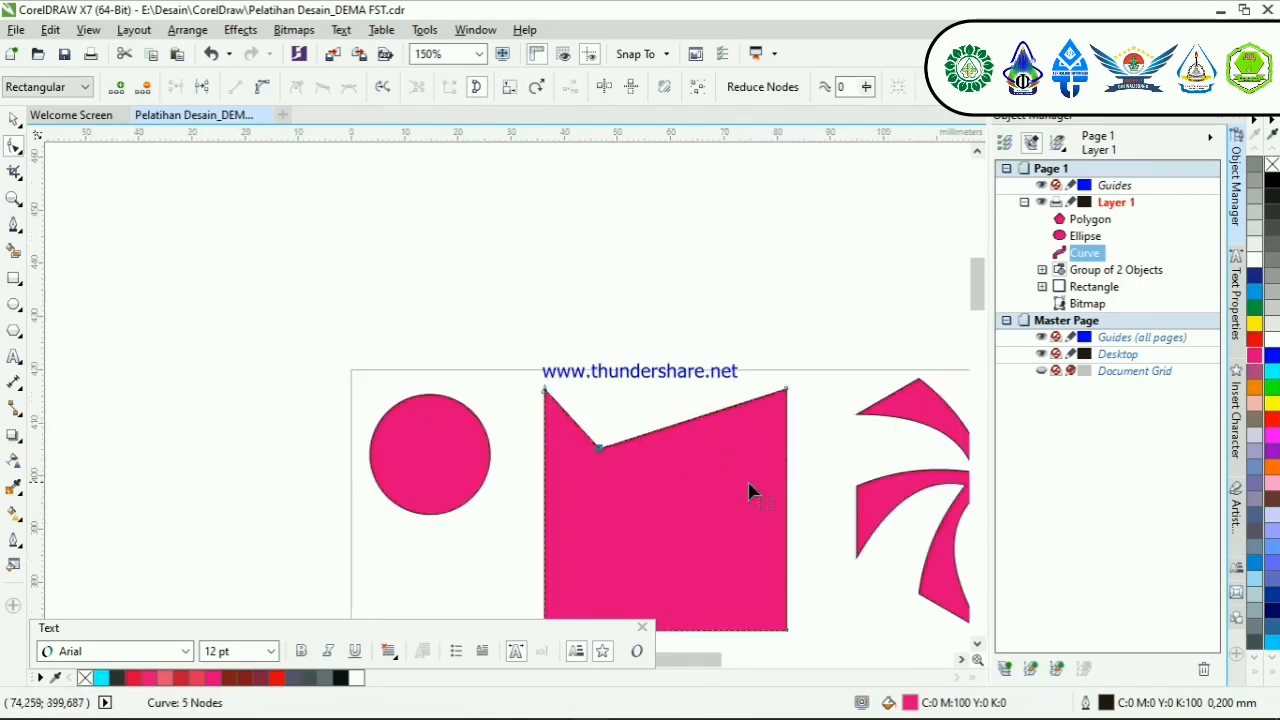
Step: Add two nodes on the square's right edge and move them inward together to indent that side
scroll(809, 477, "up", 2)
left_click(823, 455)
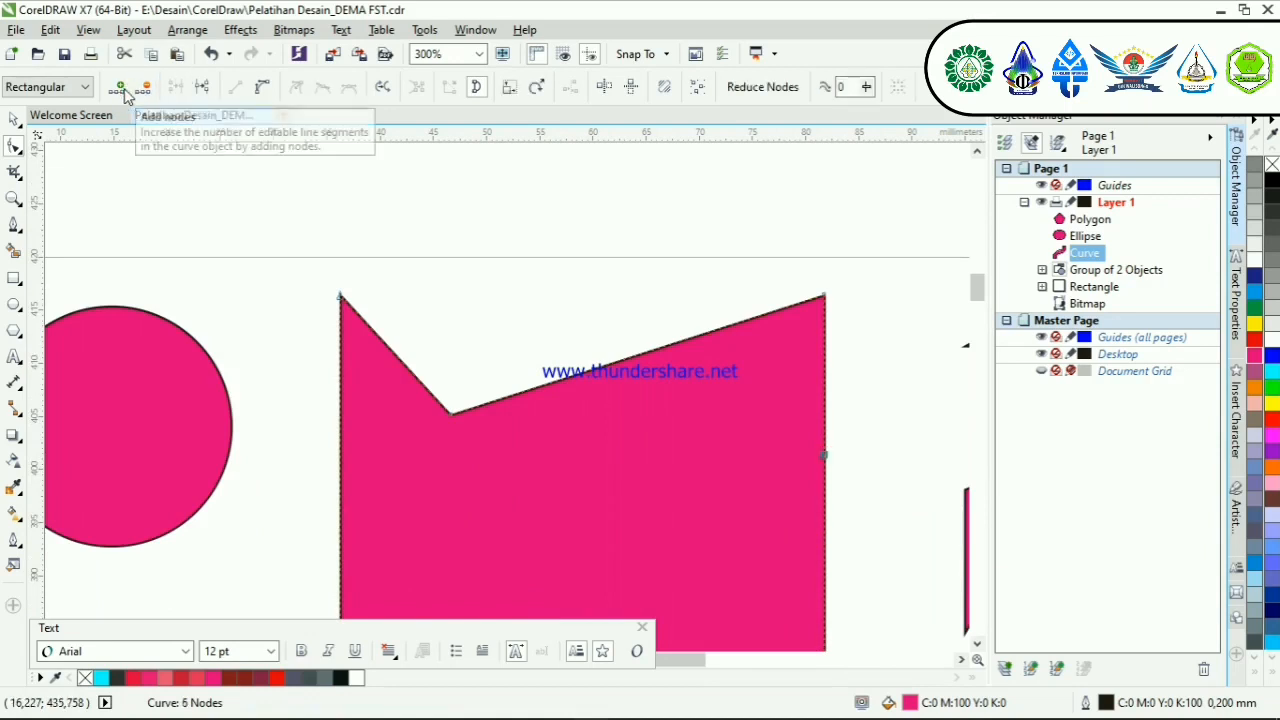
left_click(118, 87)
left_click_drag(828, 456, 714, 466)
scroll(737, 471, "down", 2)
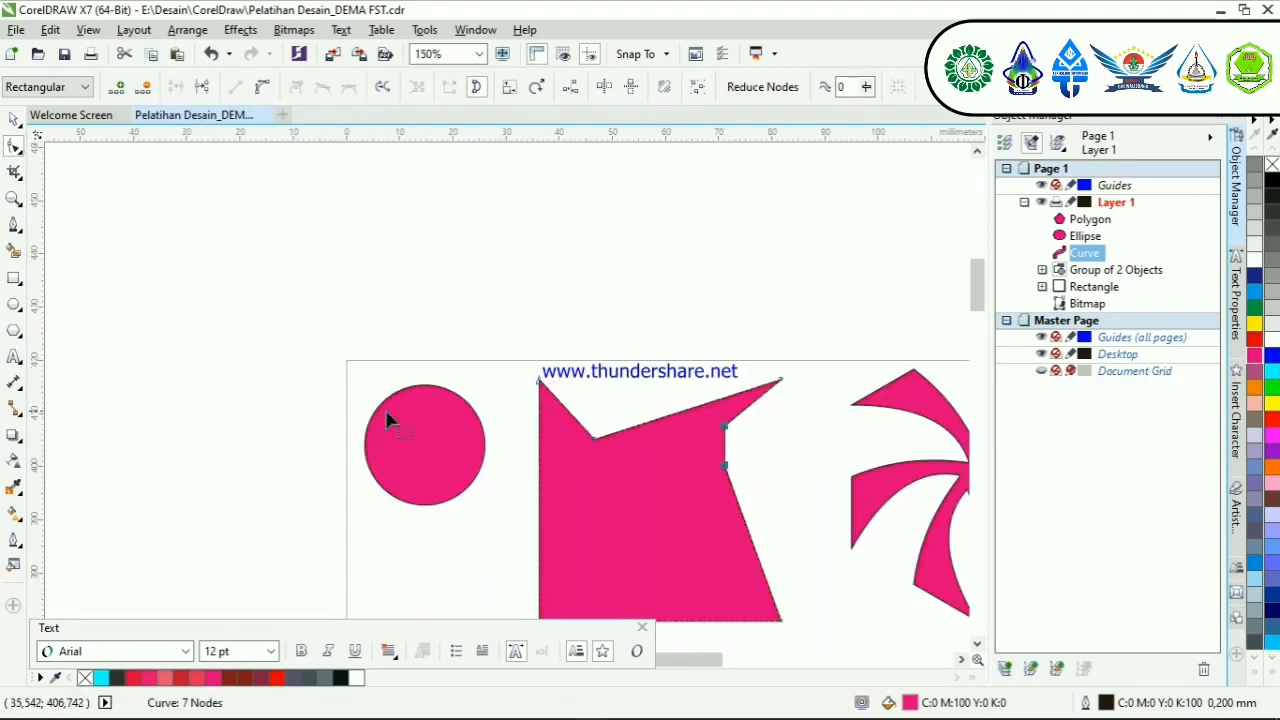
Step: Try opening the circle into a pie shape by moving its top node around the inside, and undo the change
scroll(432, 480, "up", 2)
left_click(432, 480)
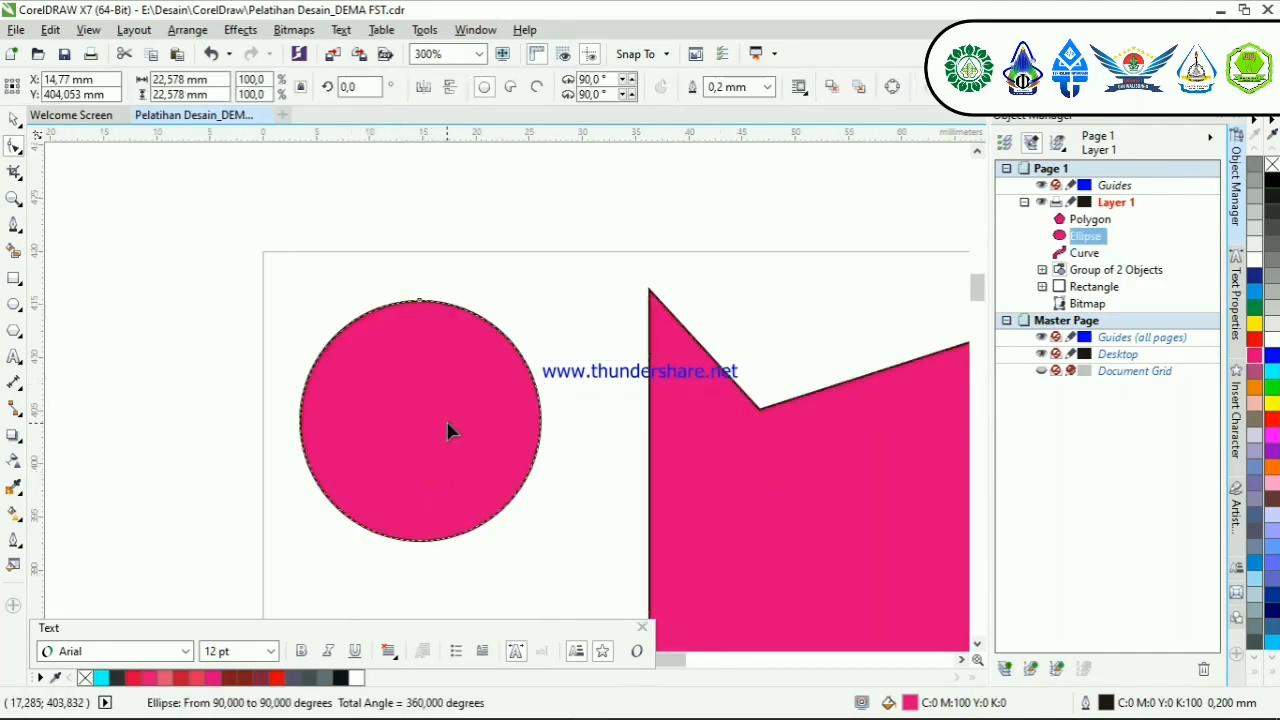
right_click(448, 430)
left_click(397, 280)
left_click(420, 299)
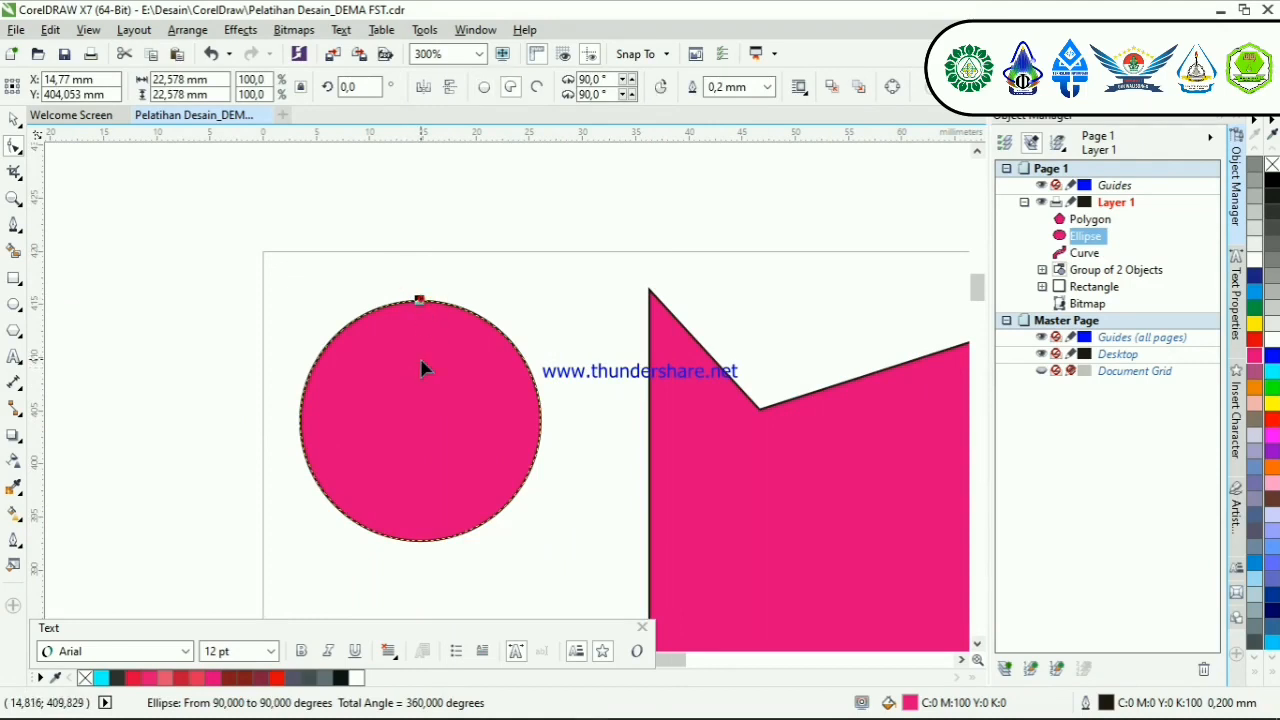
left_click_drag(420, 302, 480, 348)
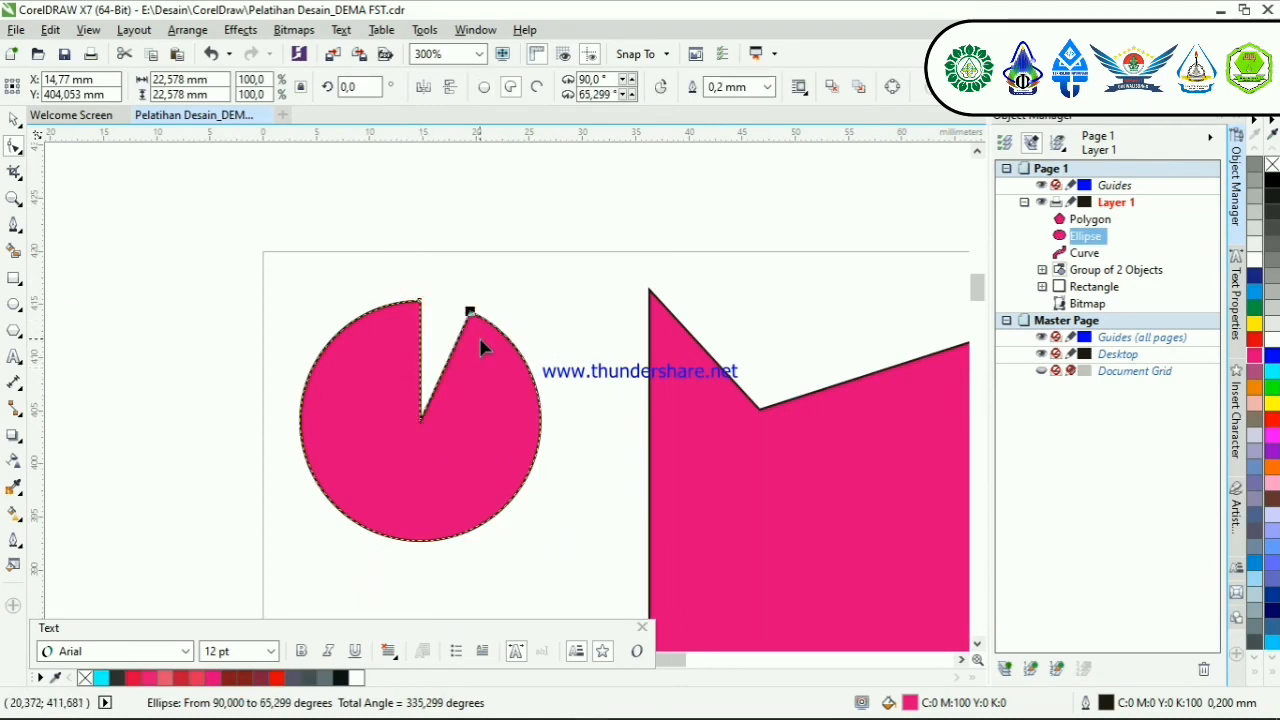
key("ctrl+z")
Step: Convert the circle to curves and reshape its right side into an outward bulge with a hollow beneath it
right_click(458, 396)
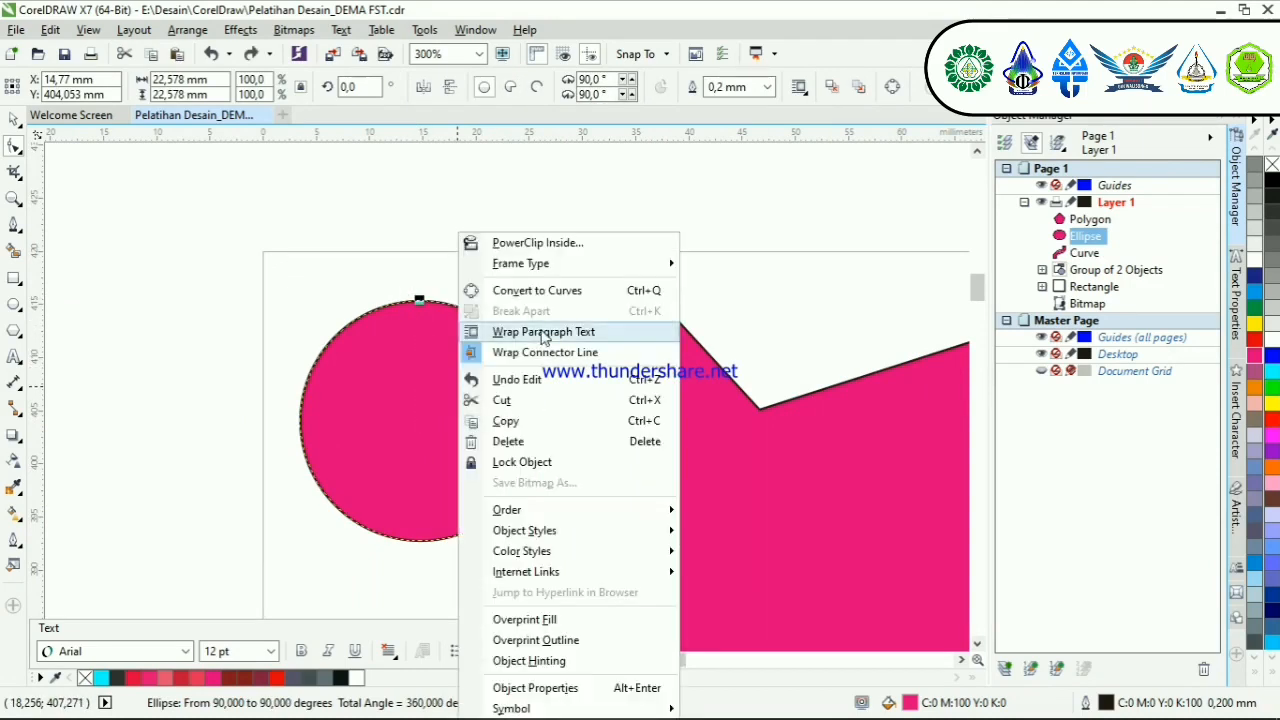
left_click(543, 292)
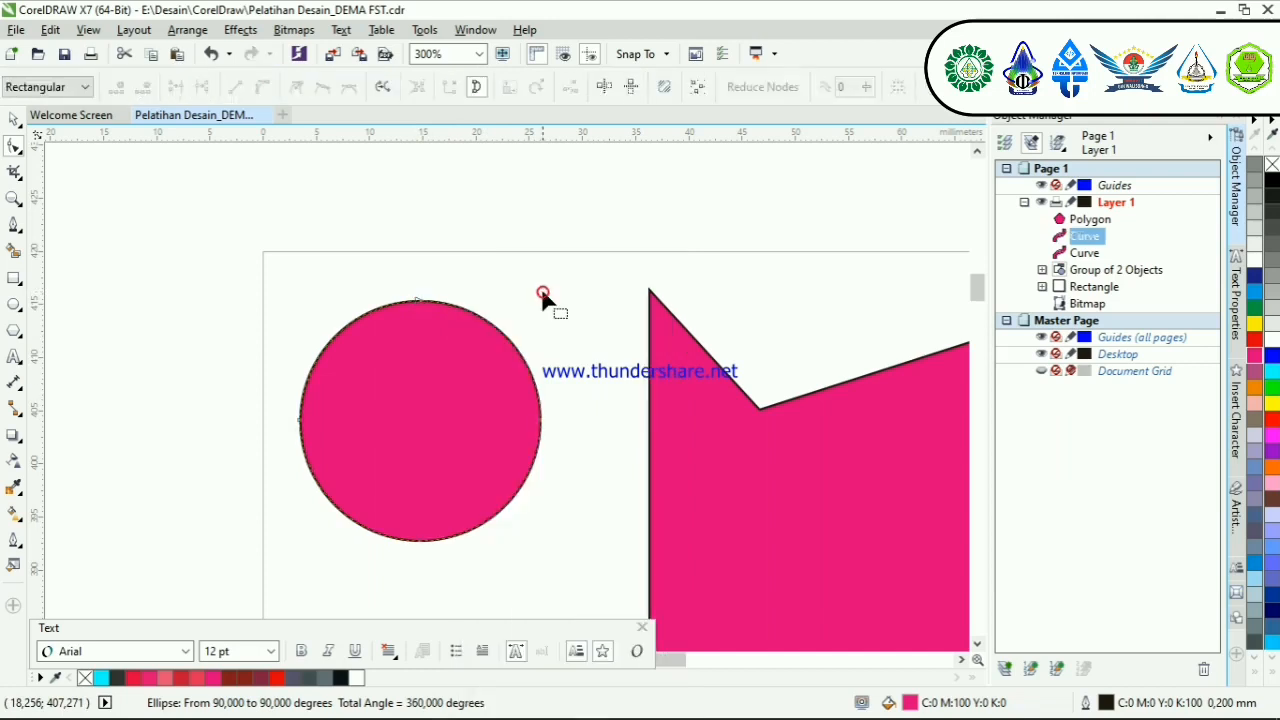
left_click(419, 303)
left_click_drag(488, 301, 537, 197)
left_click_drag(545, 365, 598, 425)
Step: Reshape the former circle's left side into a blunt outward point and leave node editing
left_click(306, 459)
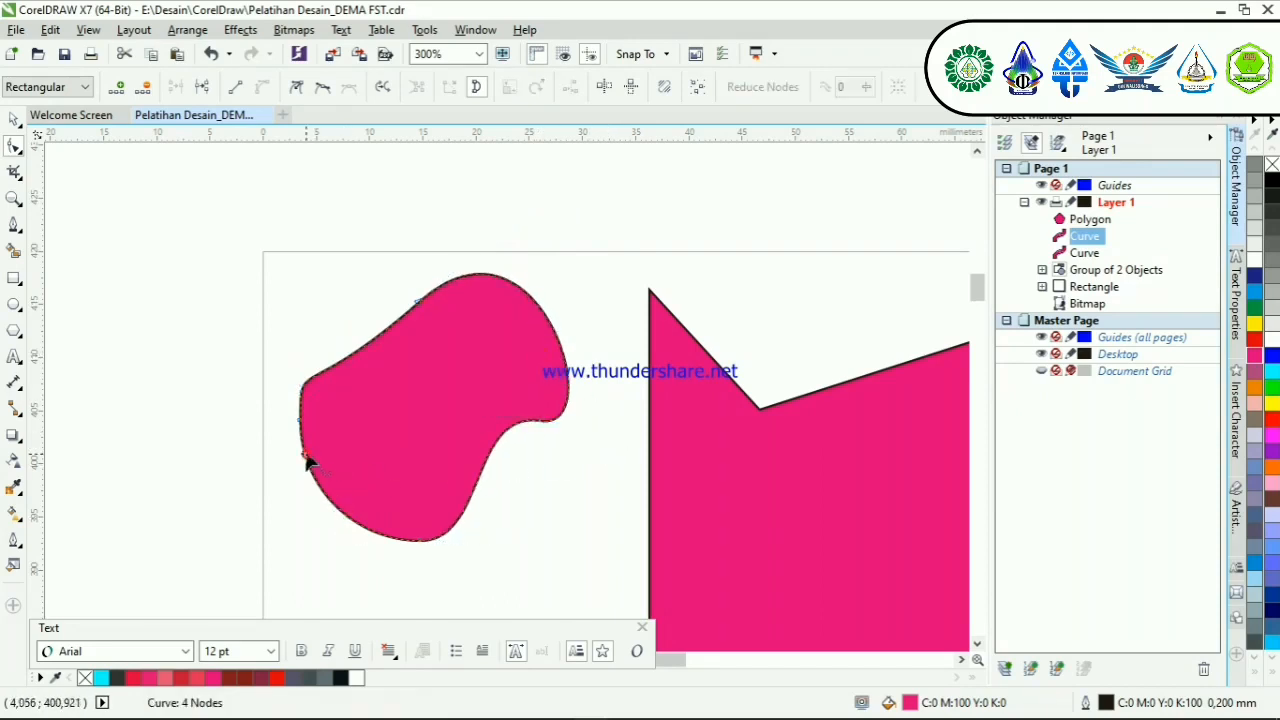
left_click(300, 425)
left_click_drag(297, 368, 263, 370)
left_click(337, 487)
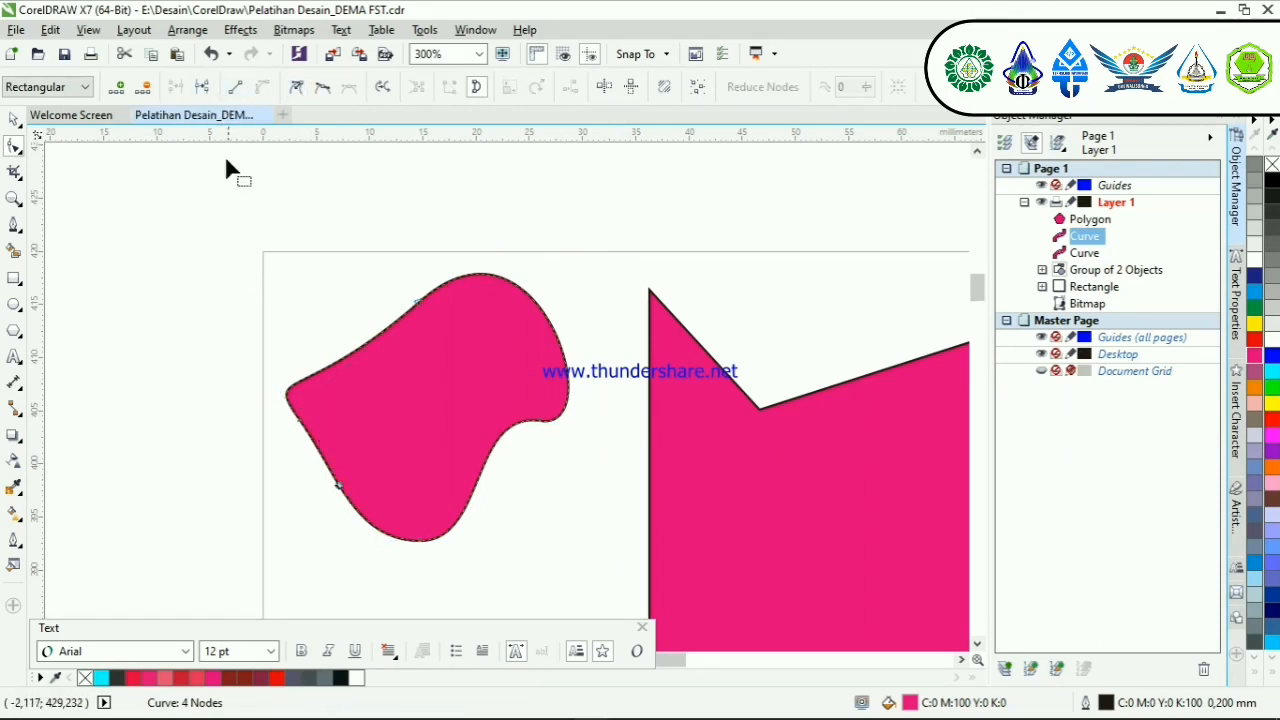
left_click(14, 120)
Step: Add the artistic text "Pelatihan Desain" in the empty area below the reshaped square and the pinwheel
scroll(656, 453, "down", 2)
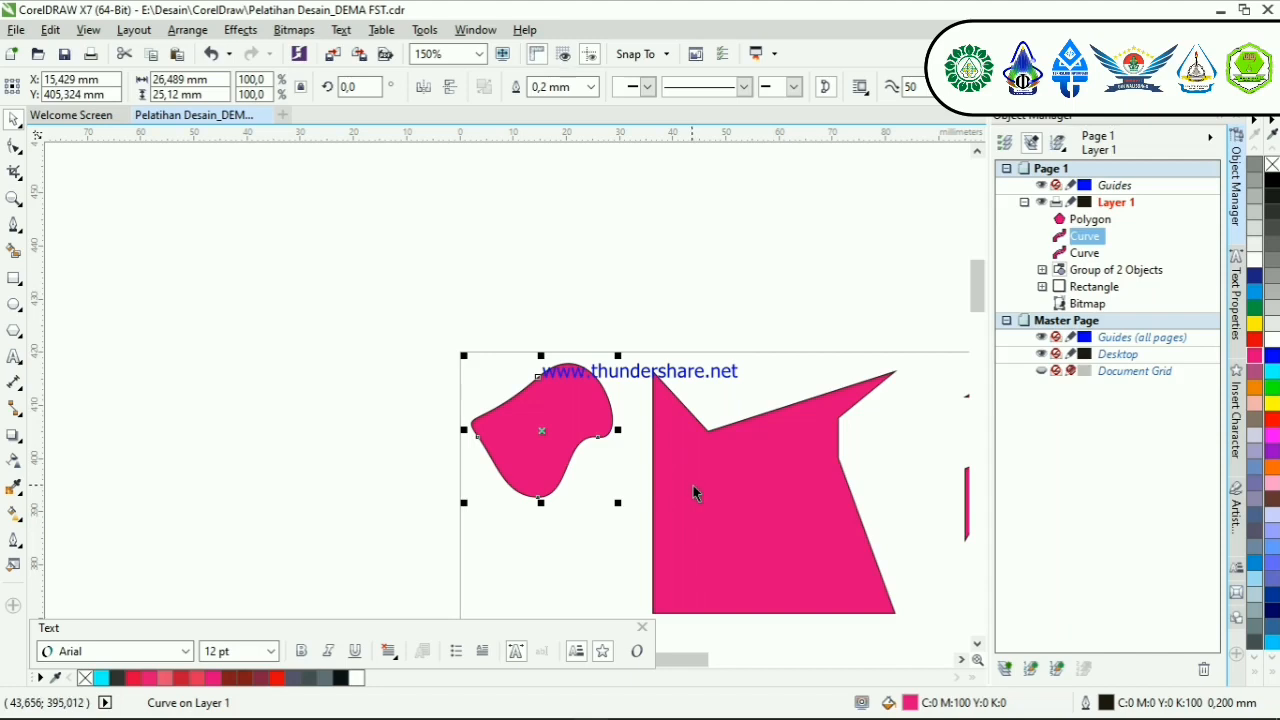
scroll(748, 418, "down", 4)
scroll(868, 431, "up", 2)
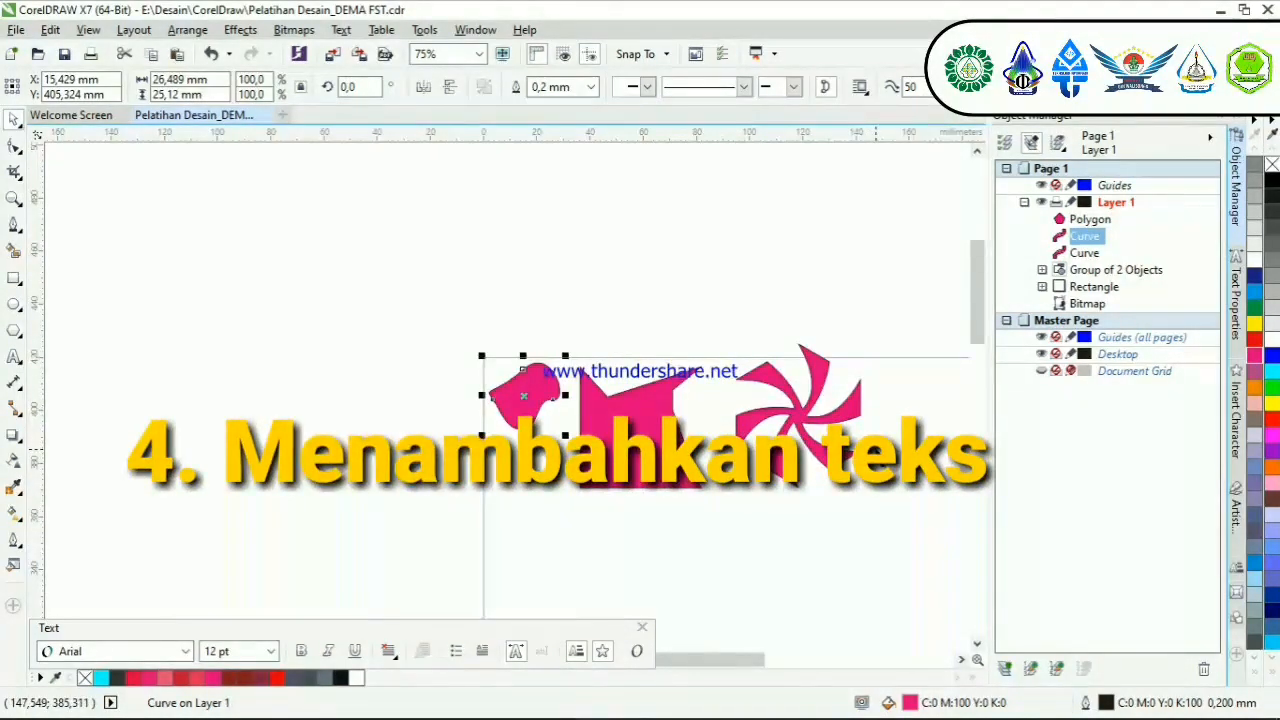
scroll(874, 447, "up", 2)
scroll(507, 366, "down", 2)
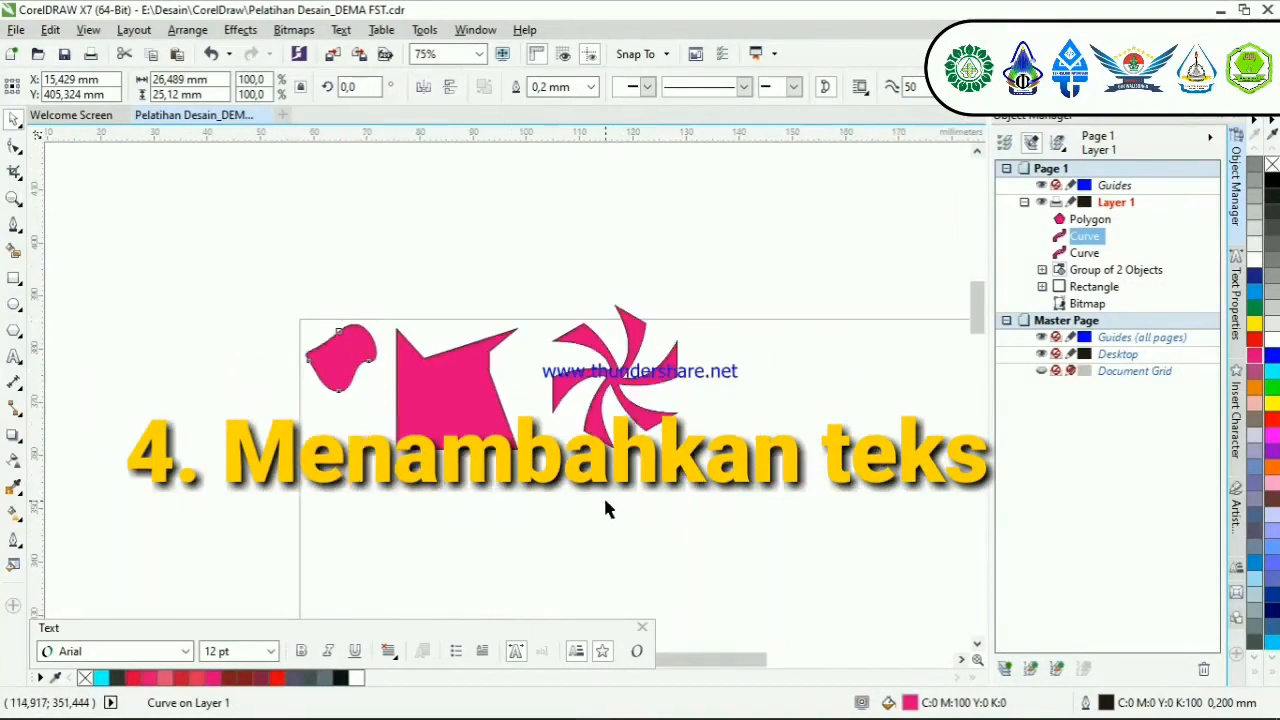
scroll(603, 495, "up", 2)
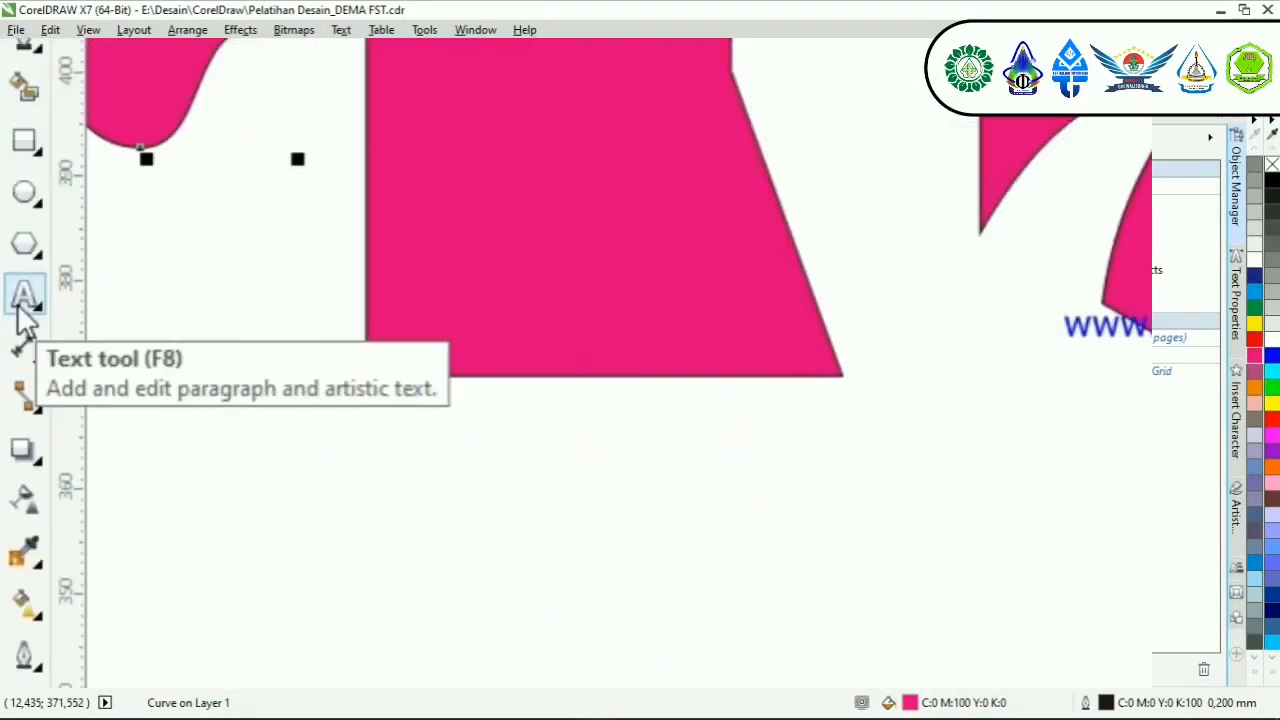
left_click(22, 300)
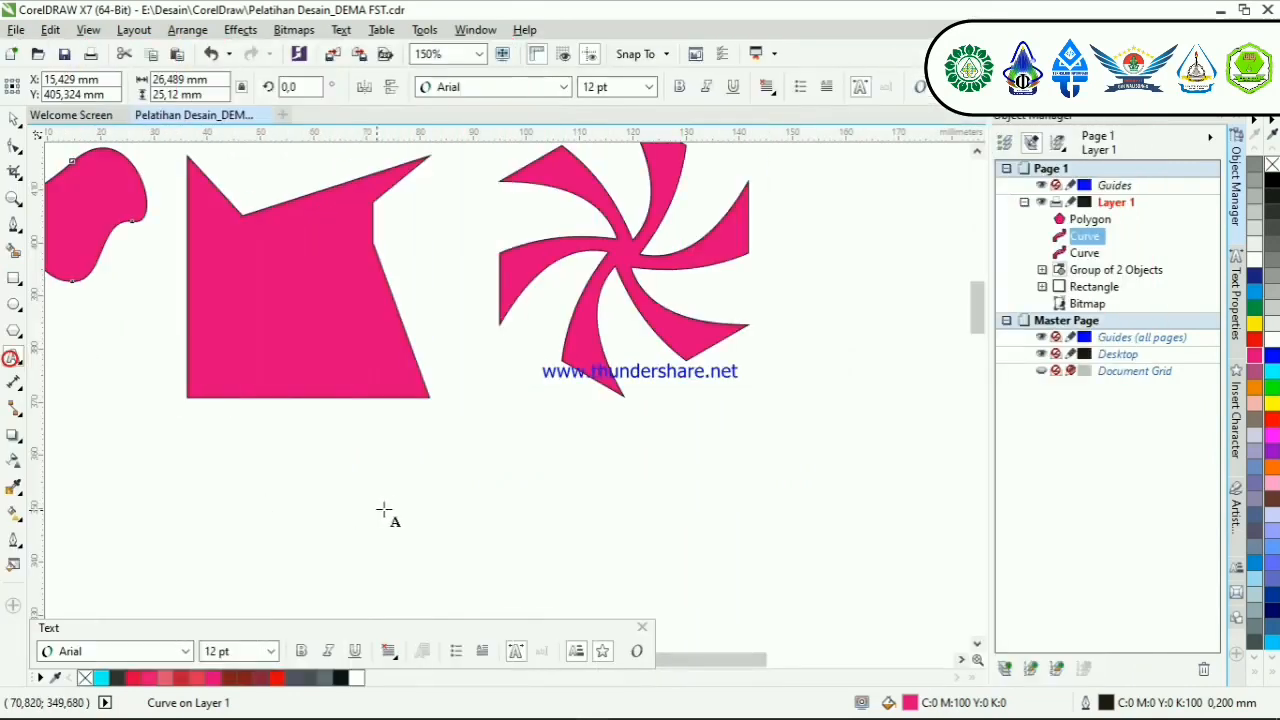
left_click(422, 487)
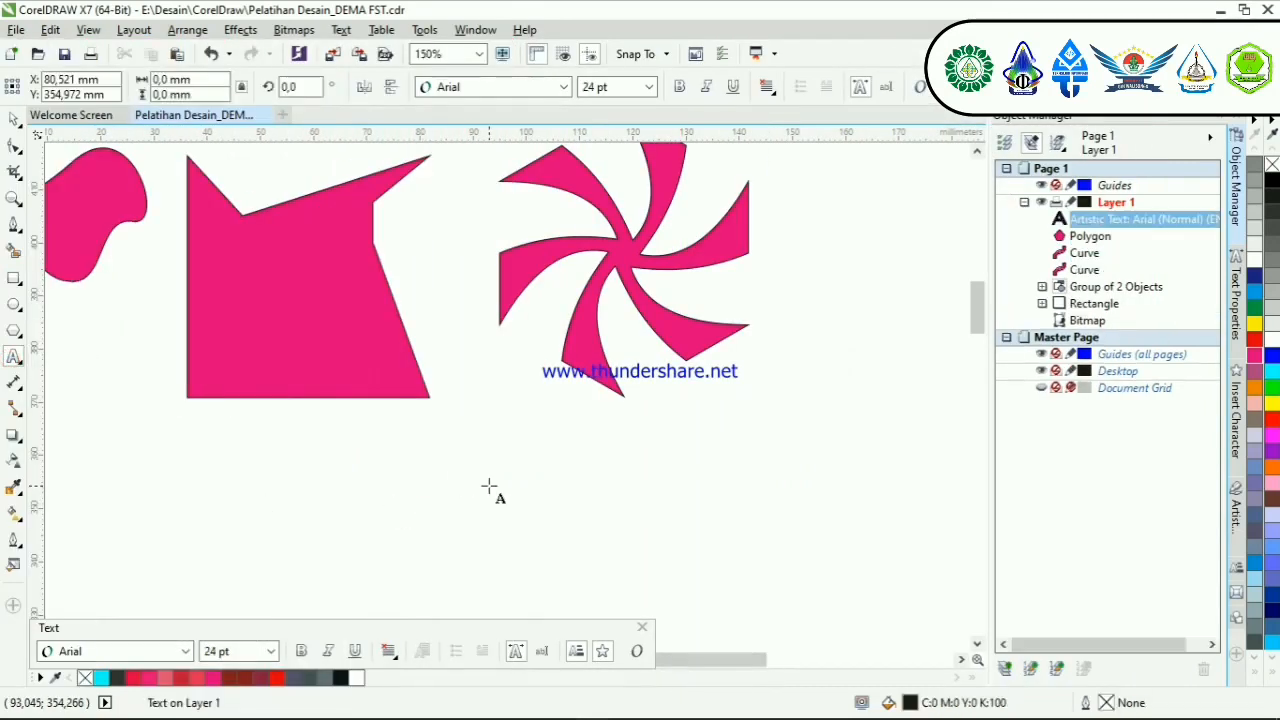
type("Pelatihan Dsai")
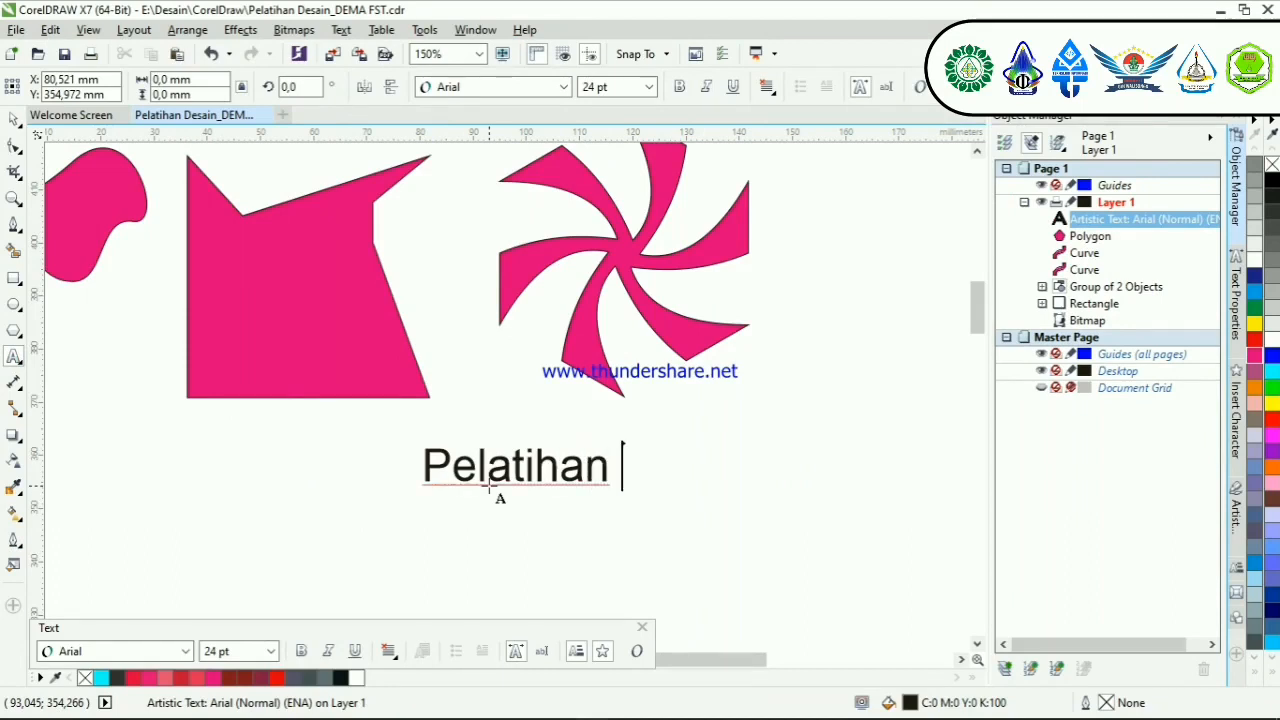
key("BackSpace")
key("BackSpace")
key("BackSpace")
type("eda")
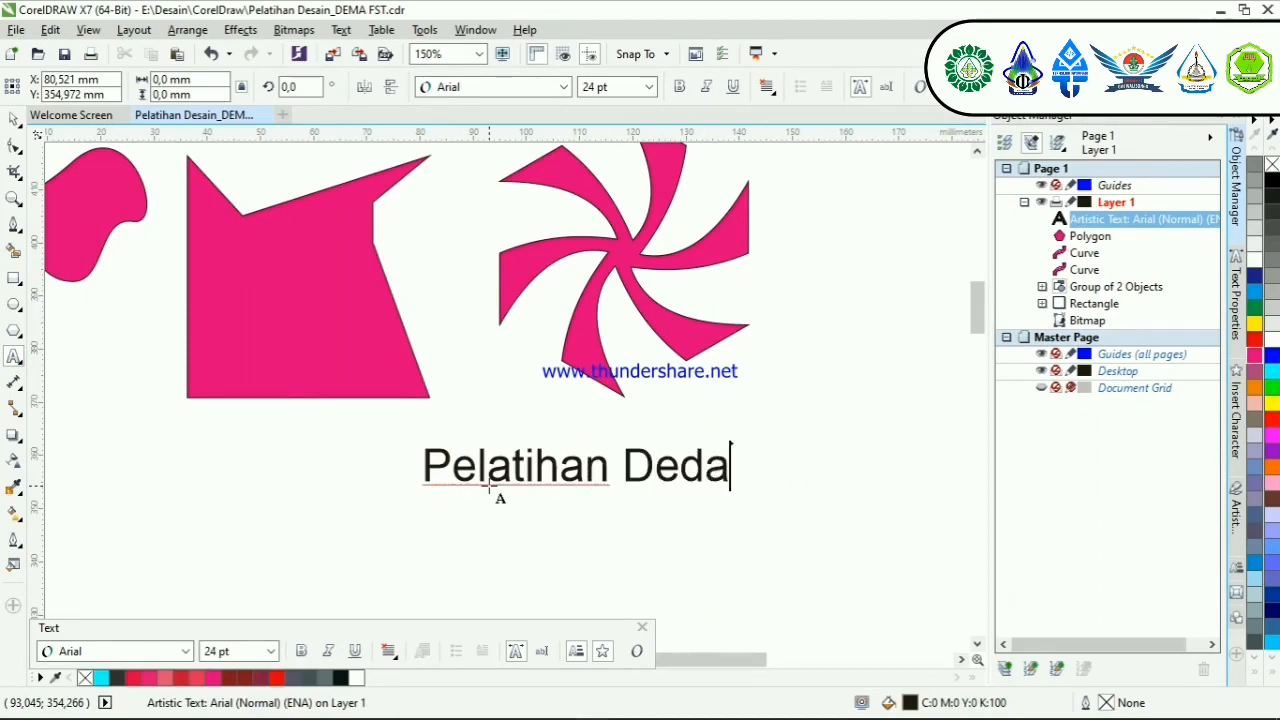
key("BackSpace")
key("BackSpace")
type("sain")
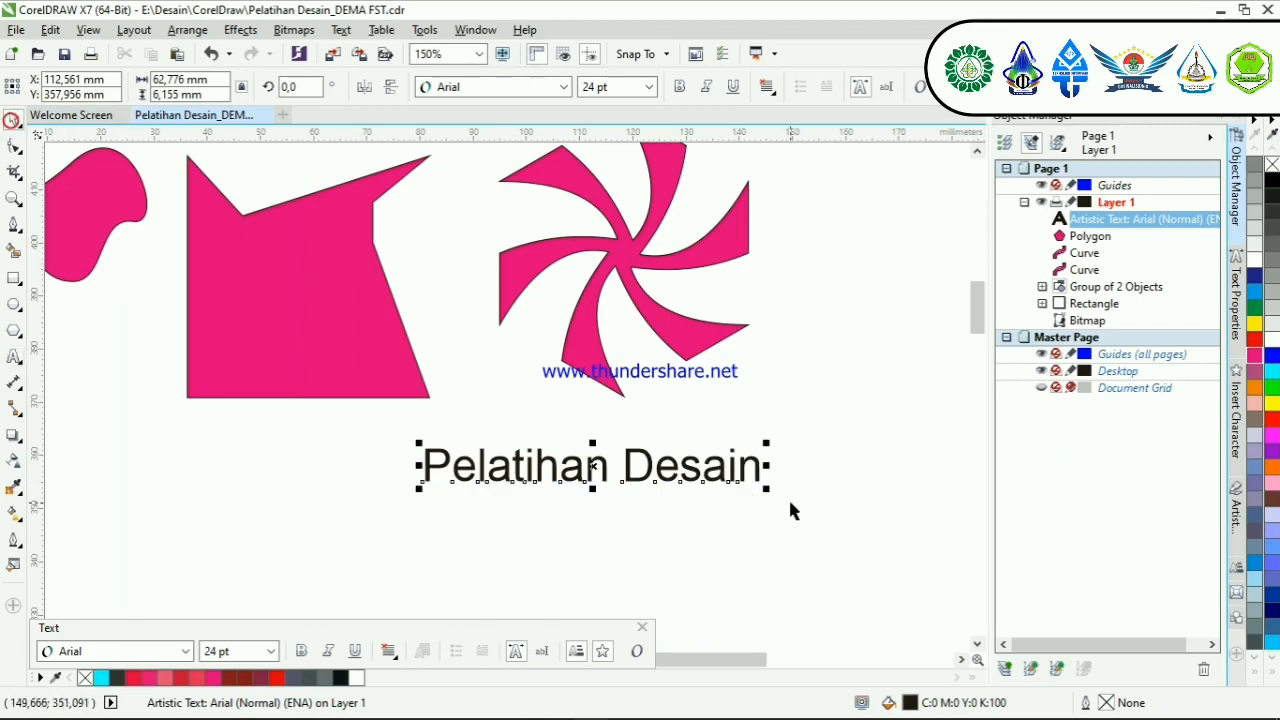
Step: Set the "Pelatihan Desain" text in the Sugo Pro Classic Trial font and enlarge it proportionally to about 43 pt
left_click_drag(770, 490, 862, 500)
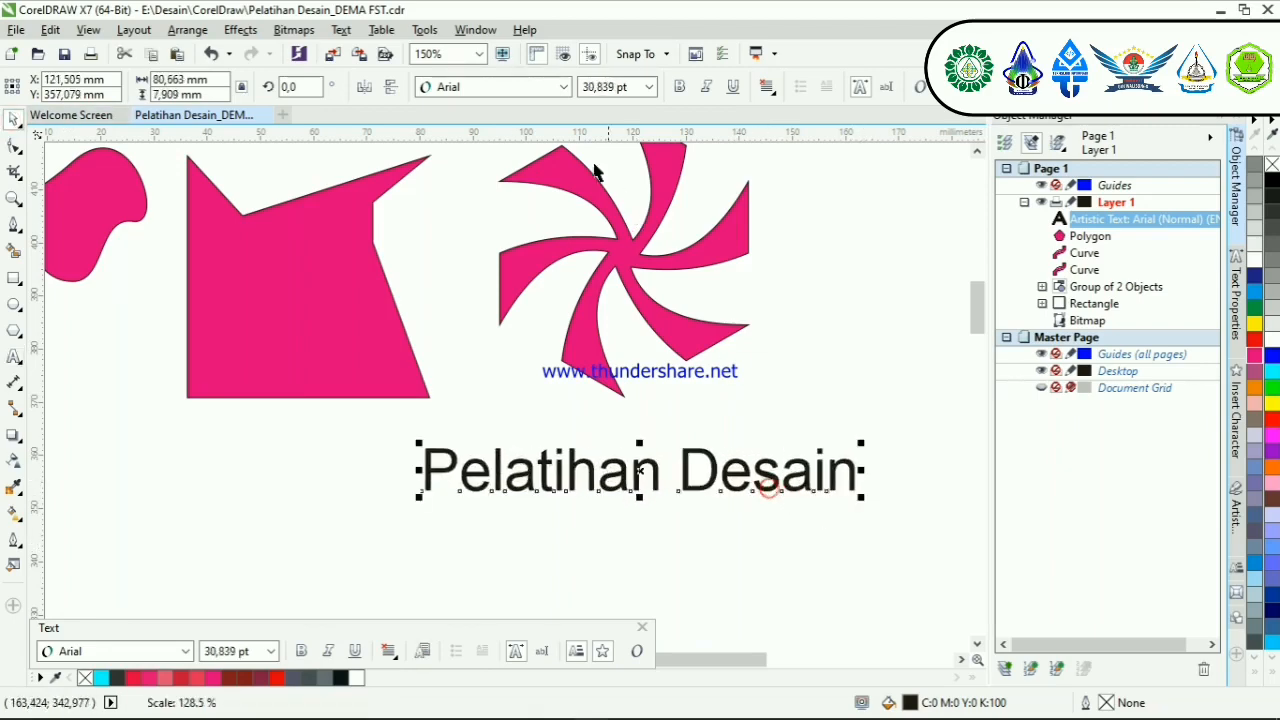
left_click(563, 87)
left_click(566, 146)
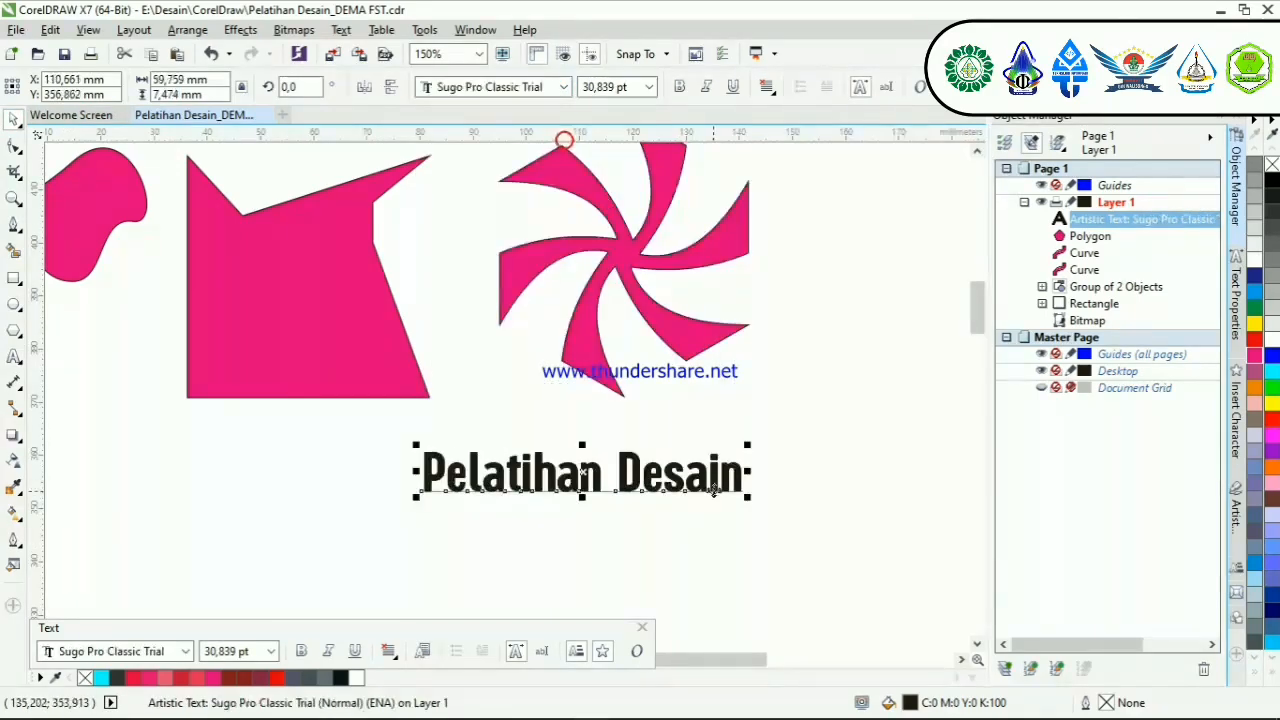
left_click_drag(752, 497, 875, 571)
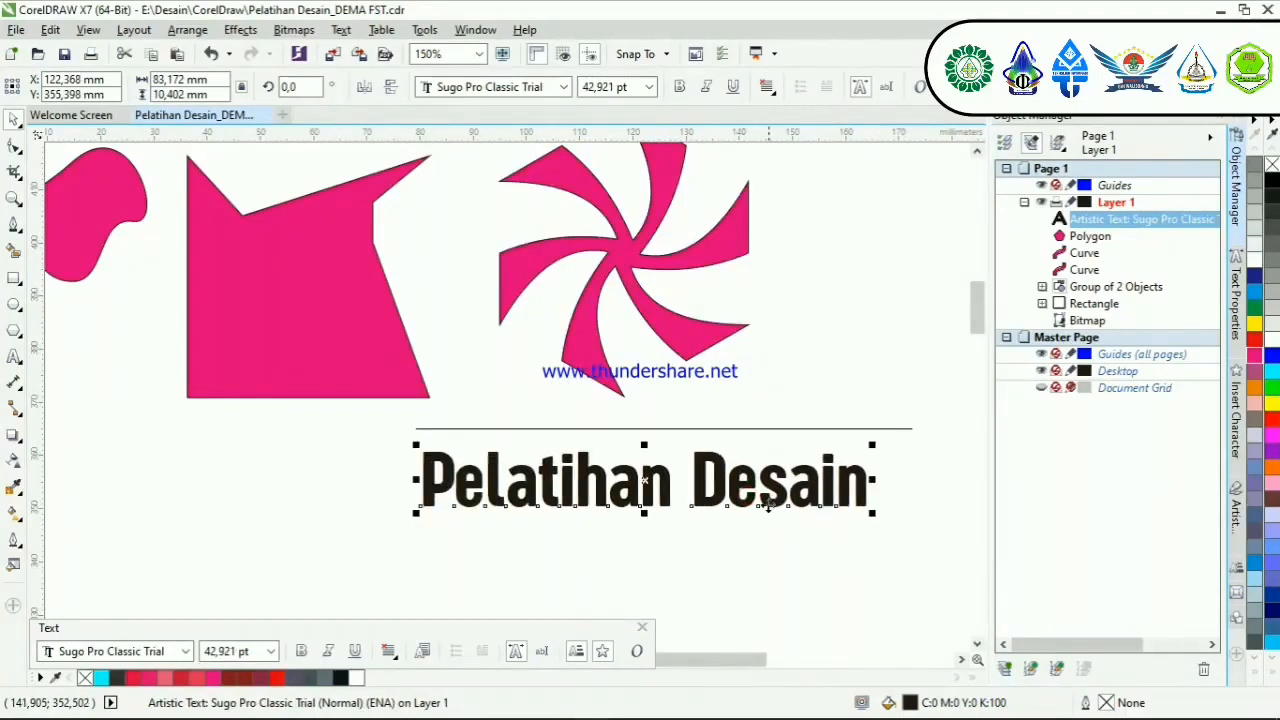
Step: Move the "Pelatihan Desain" text about 28 mm to the left beneath the reshaped square and the pinwheel
scroll(767, 504, "down", 1)
left_click_drag(765, 502, 691, 500)
left_click(669, 506)
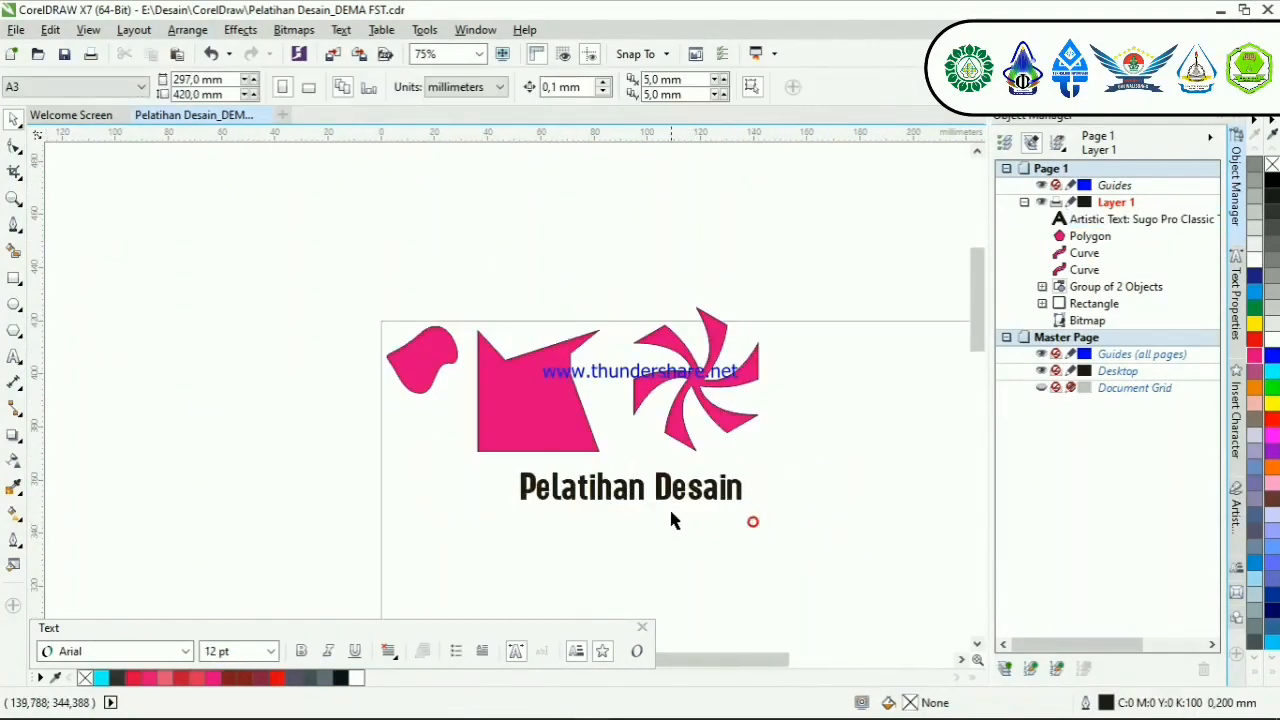
scroll(671, 500, "up", 1)
left_click(667, 490)
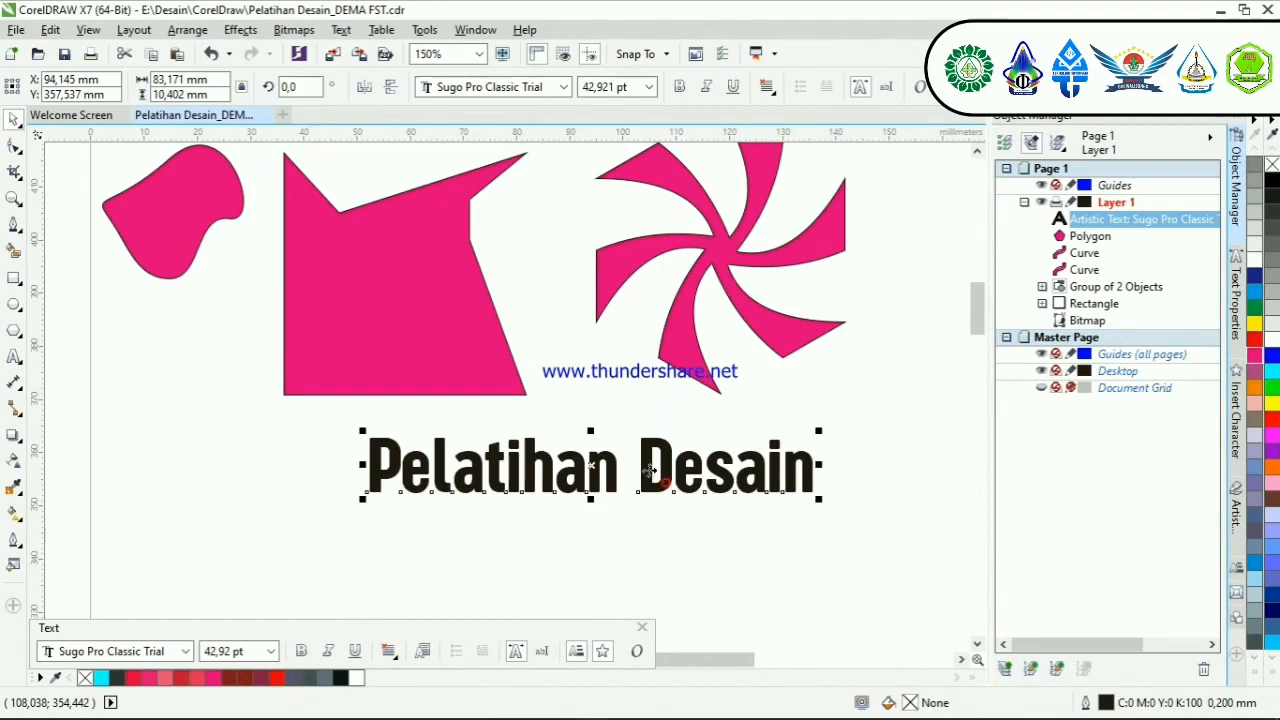
Step: Draw an empty paragraph text frame about 139 × 38 mm directly below the heading and leave text editing
left_click(15, 358)
scroll(433, 439, "down", 1)
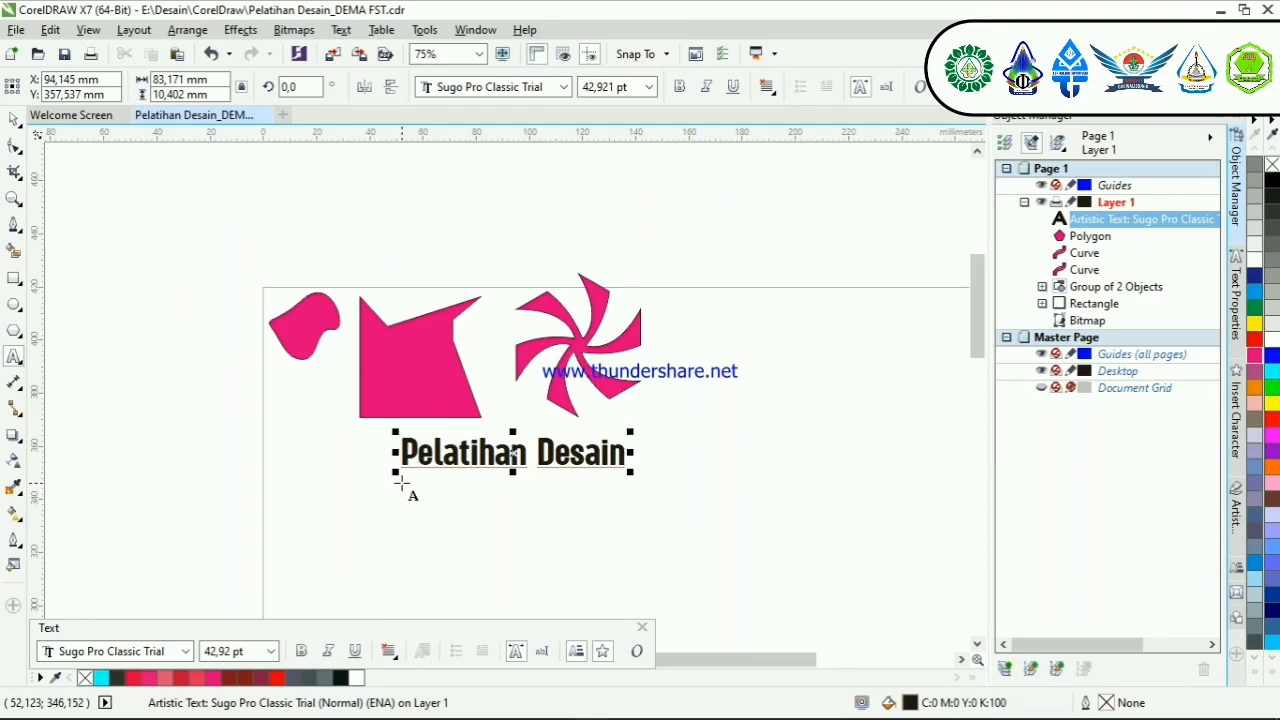
left_click_drag(402, 484, 771, 582)
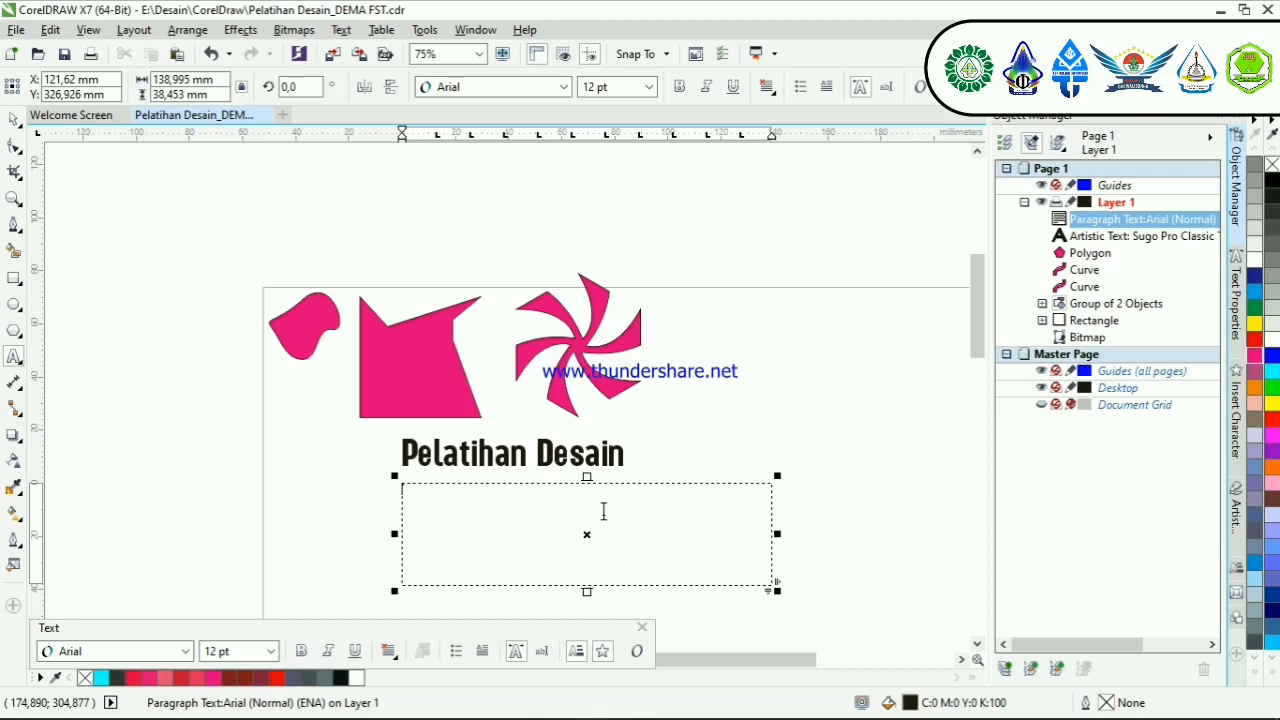
scroll(576, 386, "down", 2)
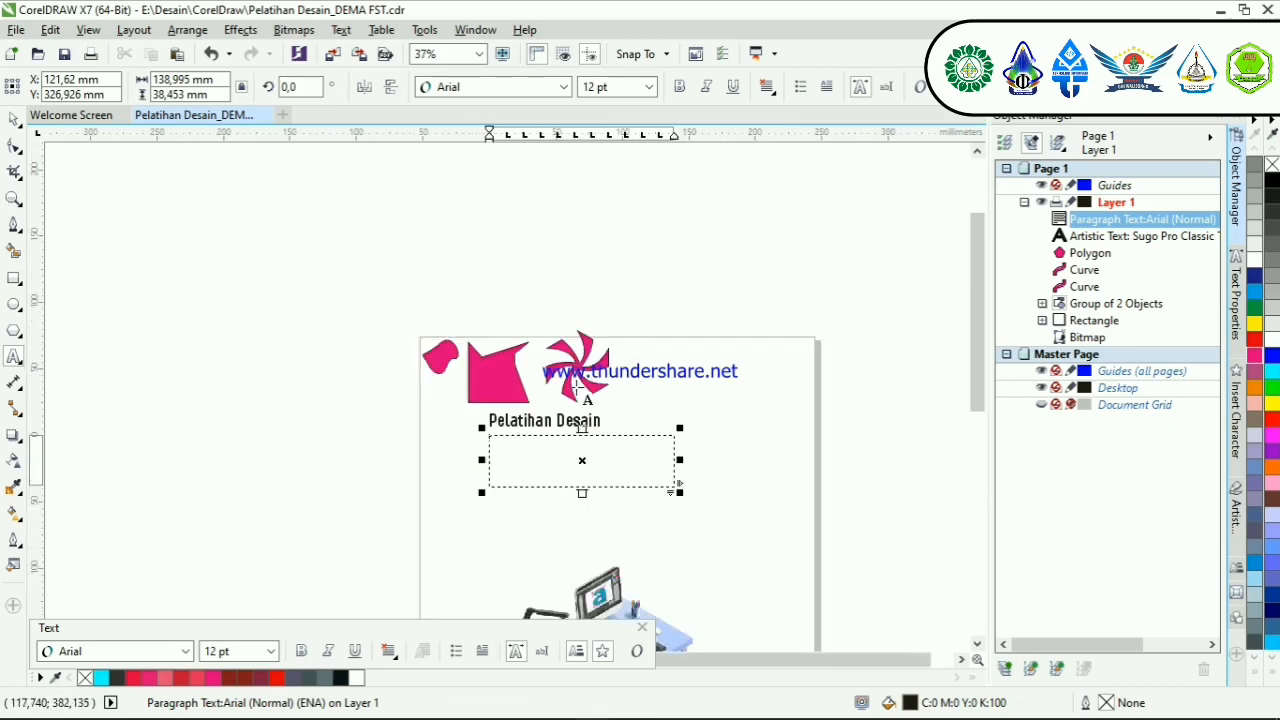
scroll(543, 443, "up", 2)
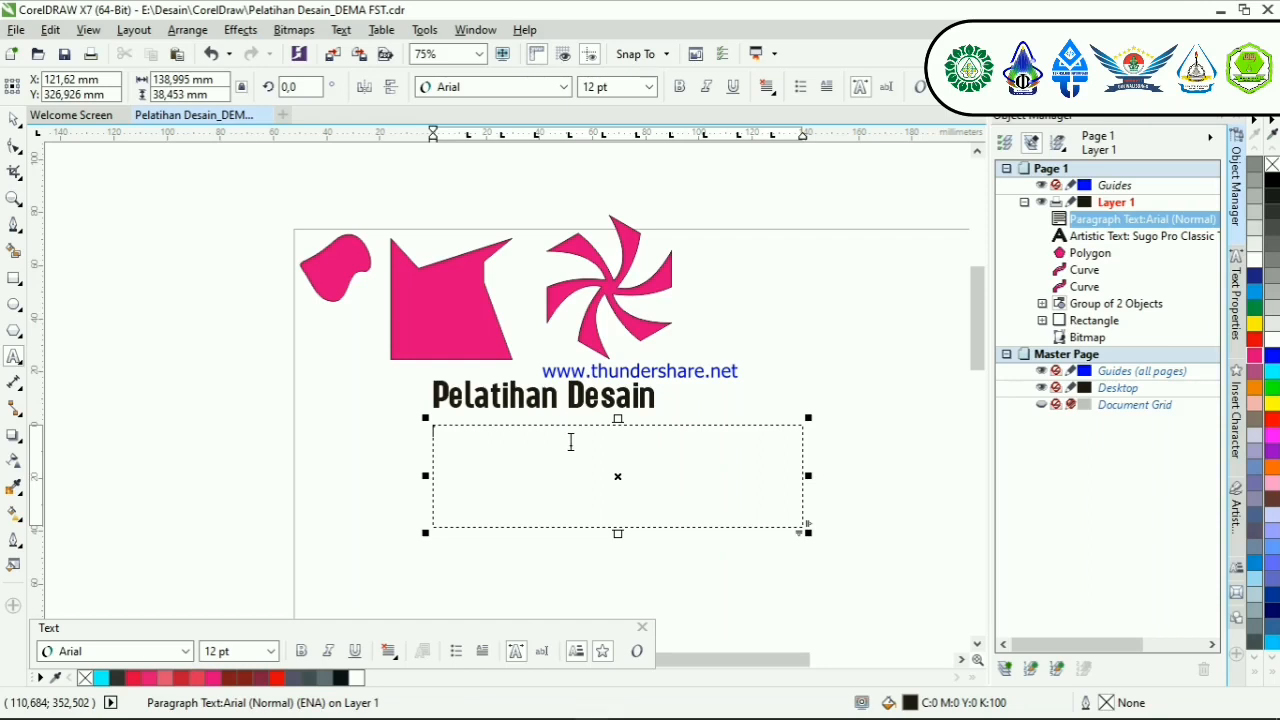
left_click(14, 119)
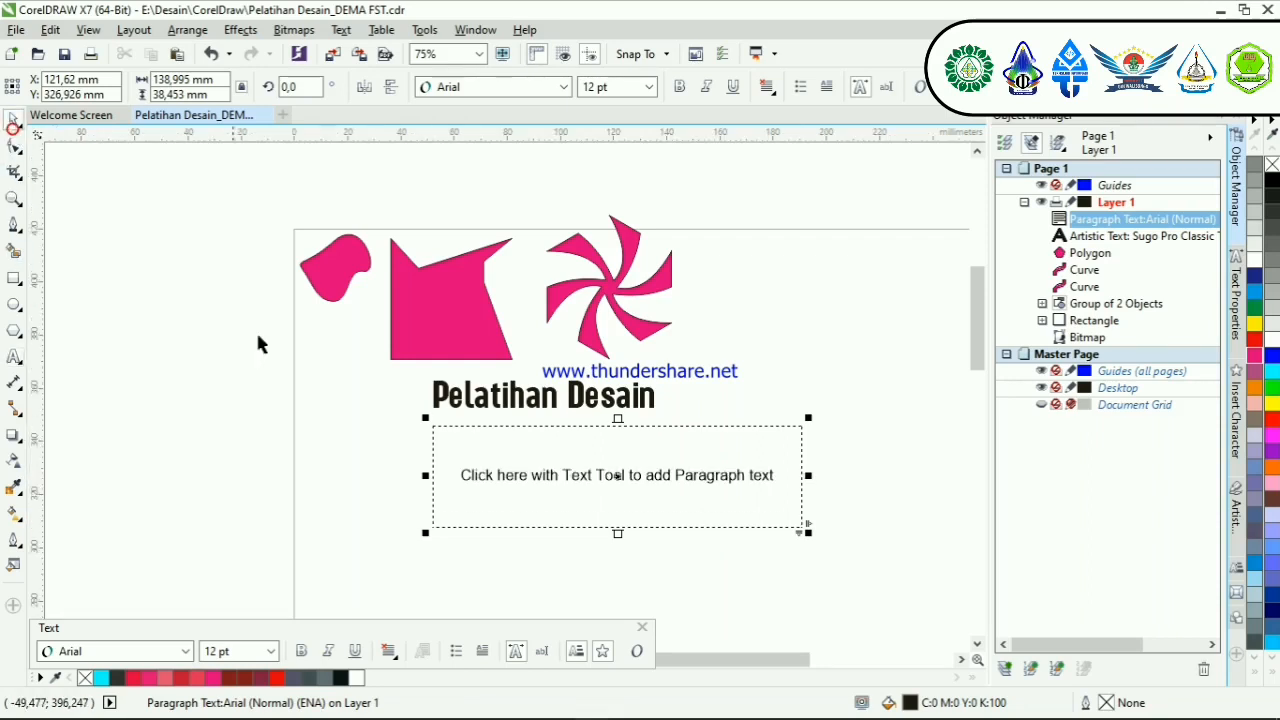
Step: Convert the "Pelatihan Desain" heading to paragraph text and widen its frame to about 158 mm
left_click(551, 402)
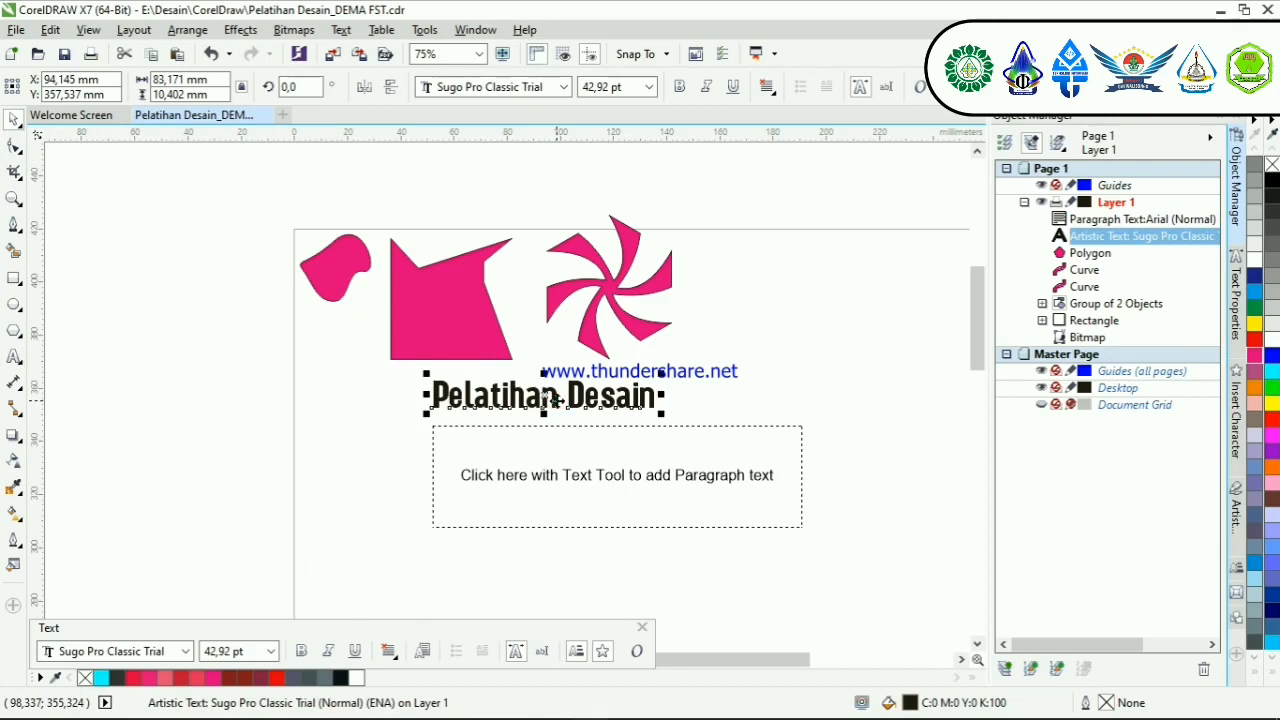
right_click(550, 398)
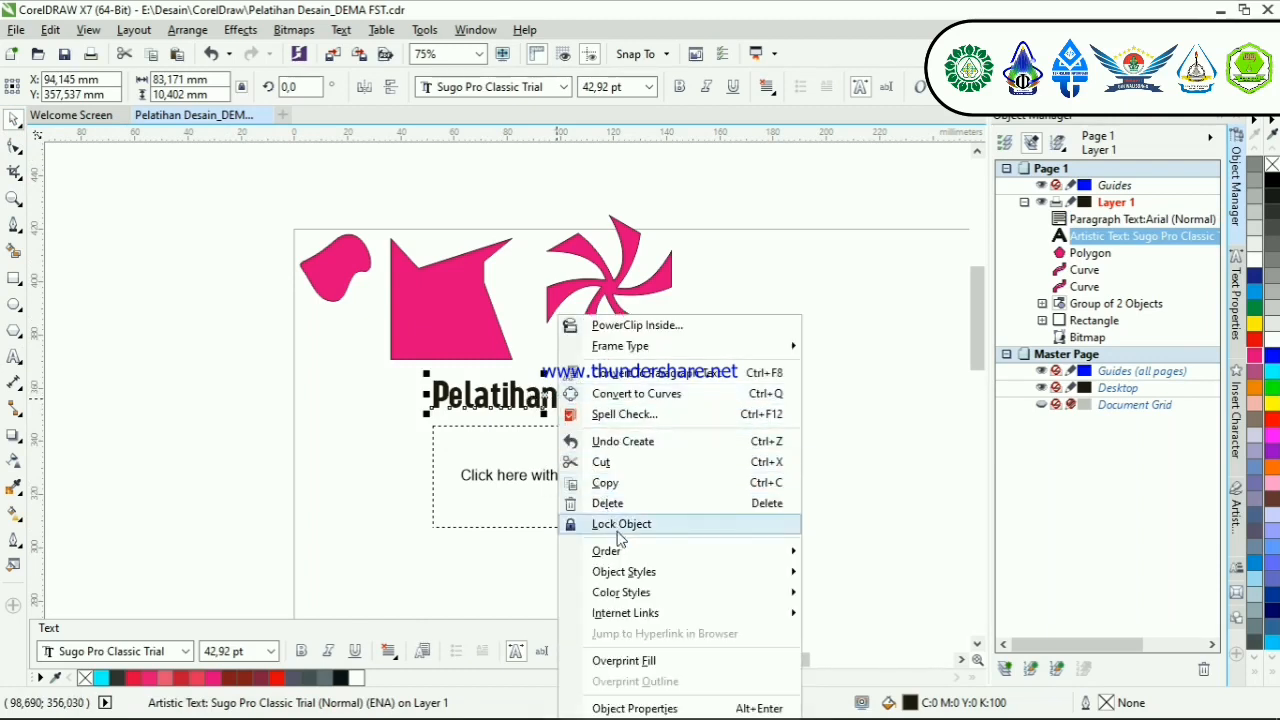
left_click(519, 397)
right_click(519, 396)
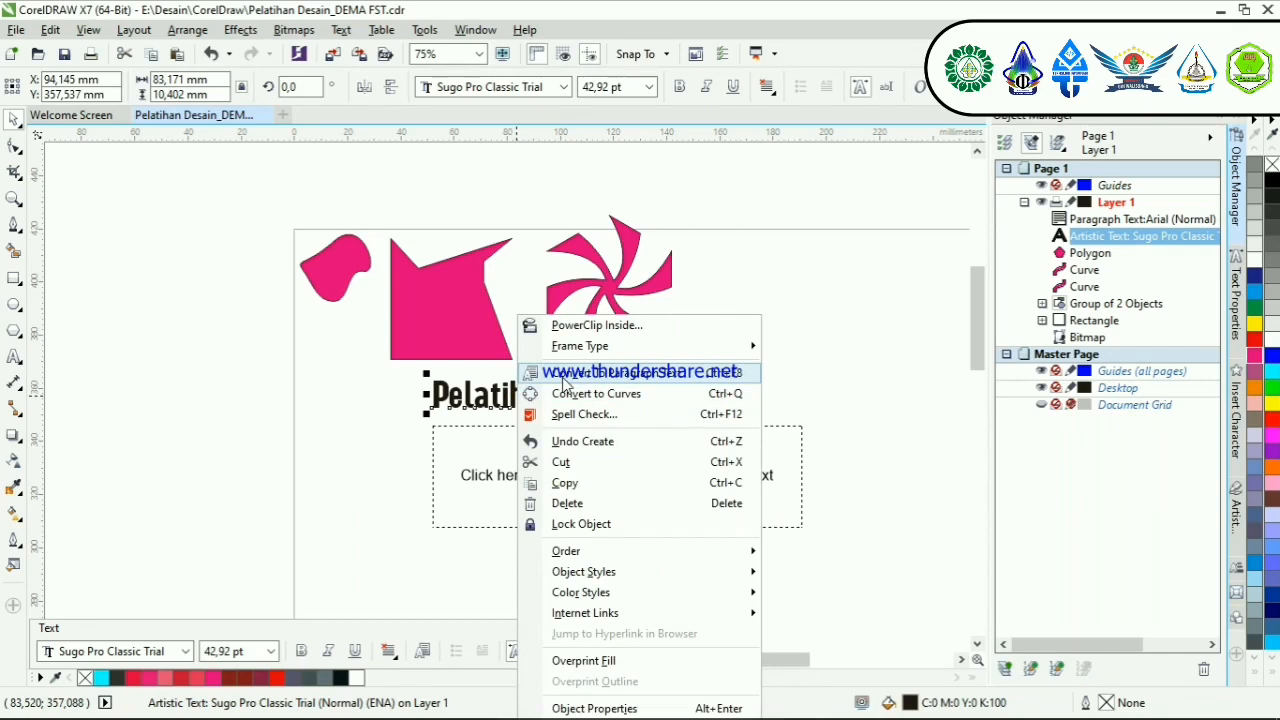
left_click(563, 376)
left_click_drag(668, 393, 858, 410)
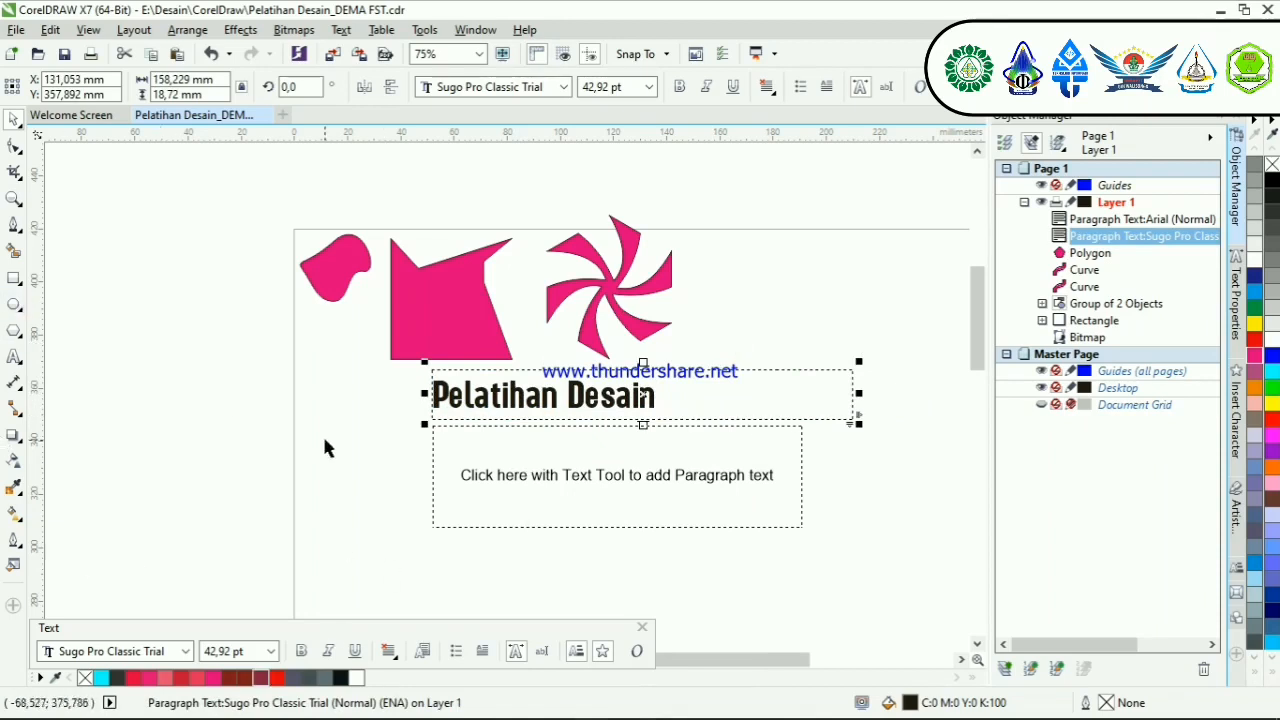
left_click(218, 276)
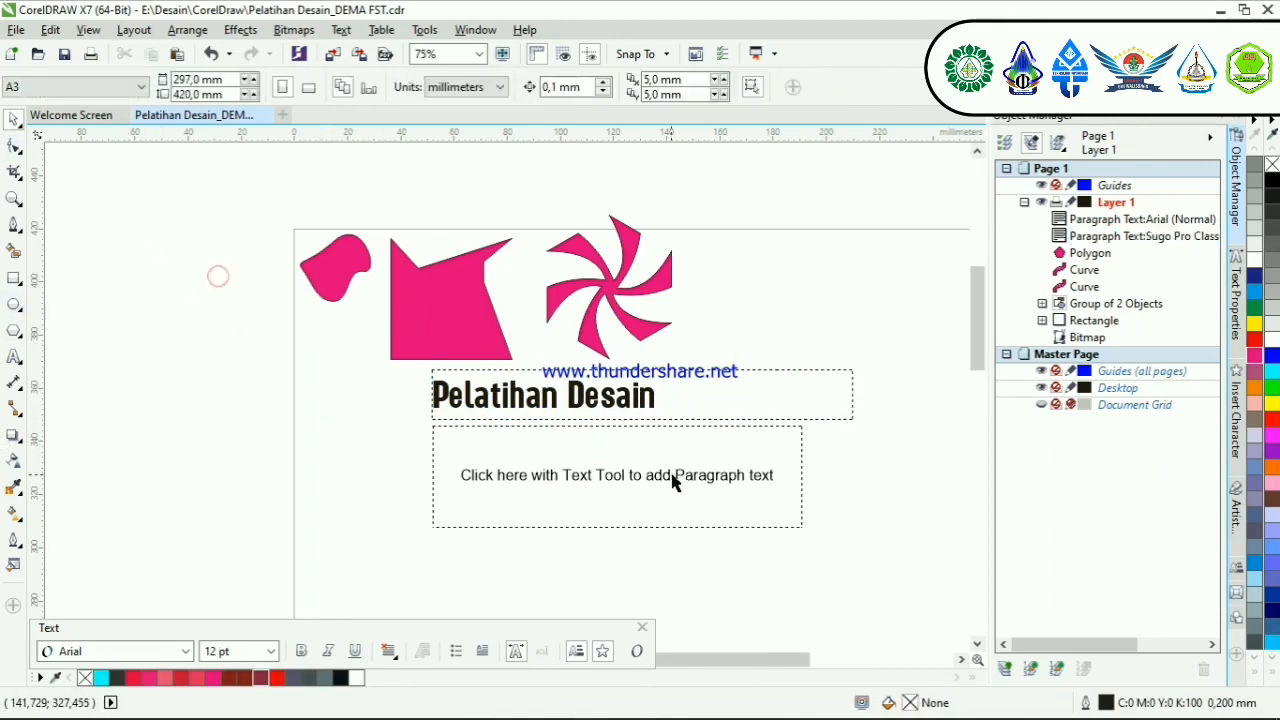
Step: Return the "Pelatihan Desain" heading from paragraph text to artistic text at its former size
scroll(672, 475, "down", 1)
scroll(678, 483, "up", 1)
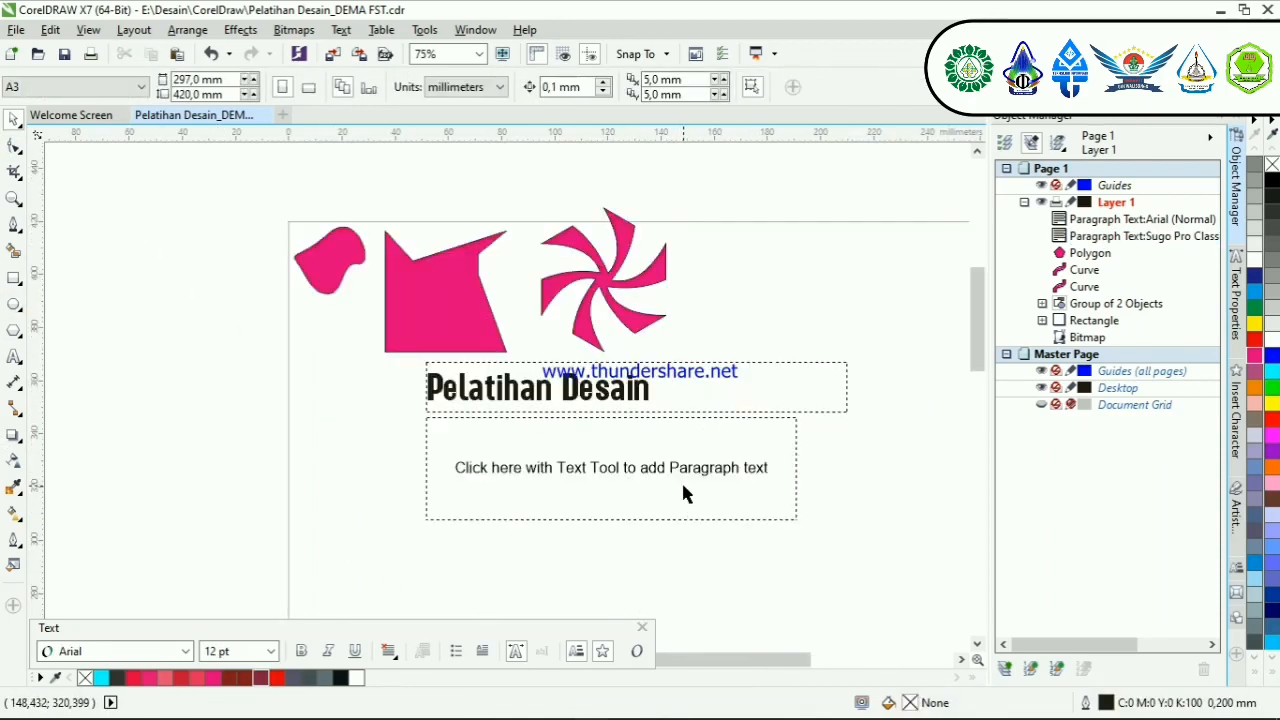
left_click(648, 400)
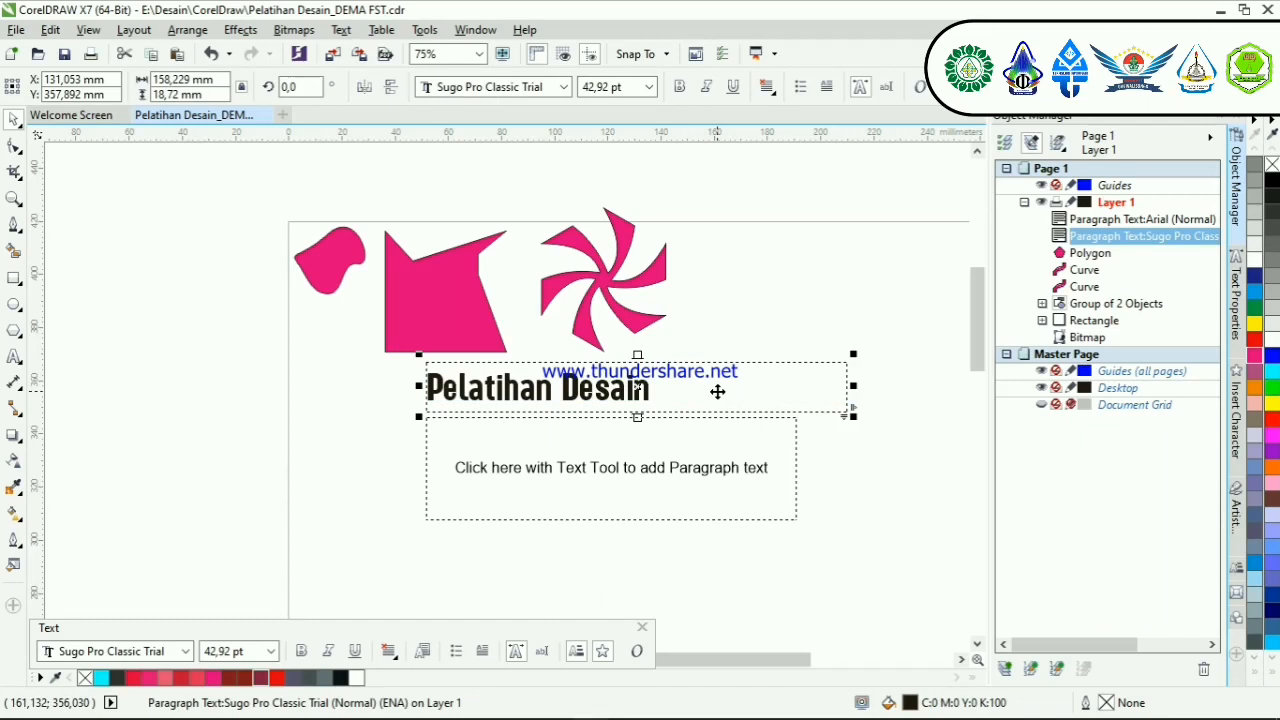
key("ctrl+F8")
scroll(614, 400, "up", 1)
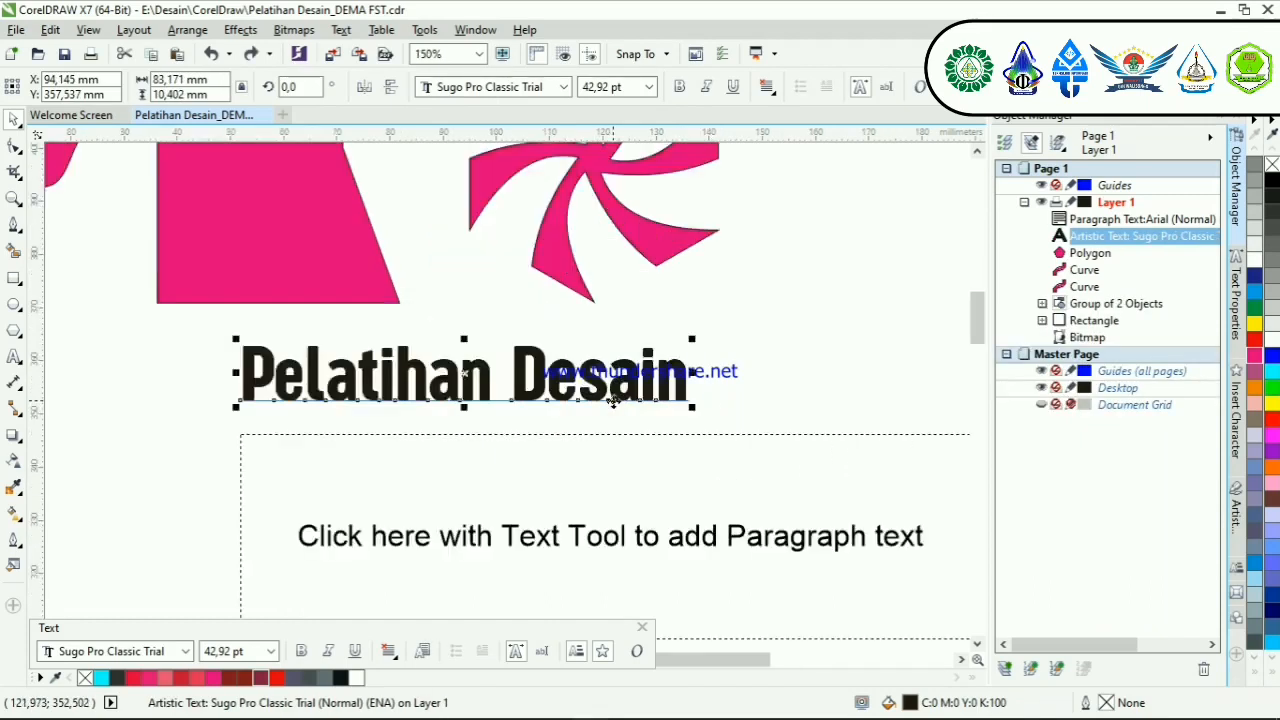
scroll(614, 400, "up", 1)
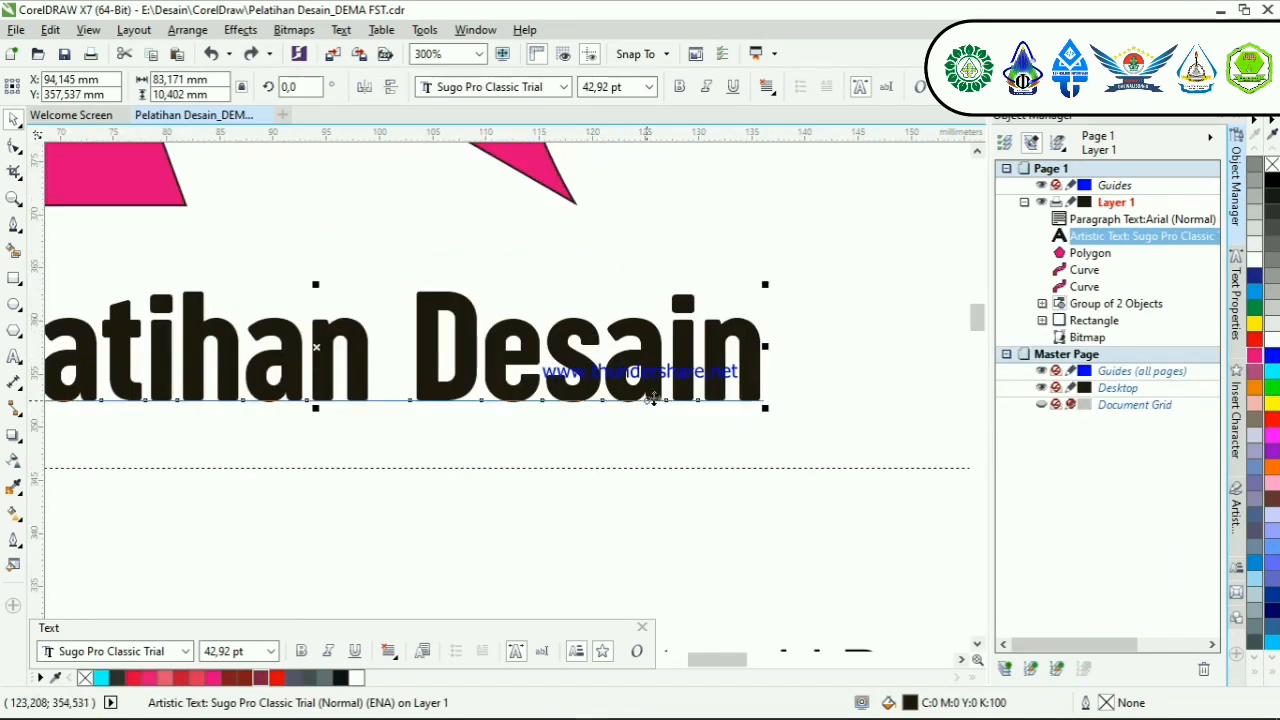
scroll(652, 398, "down", 1)
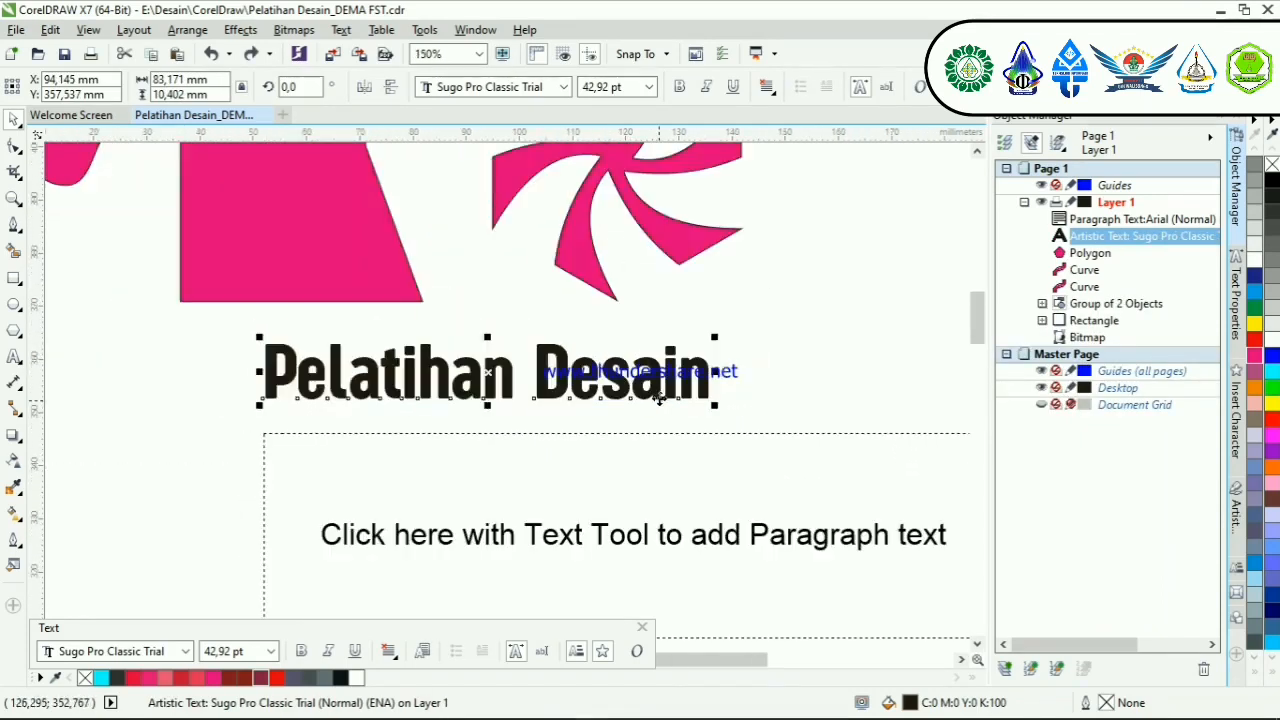
Step: Widen the heading's letter spacing with the Shape tool until the text is about 130 mm long
left_click(14, 155)
mouse_move(713, 407)
left_mouse_down()
mouse_move(1000, 409)
mouse_move(151, 417)
mouse_move(680, 461)
mouse_move(429, 423)
mouse_move(806, 399)
mouse_move(831, 380)
mouse_move(711, 397)
mouse_move(719, 406)
left_mouse_up()
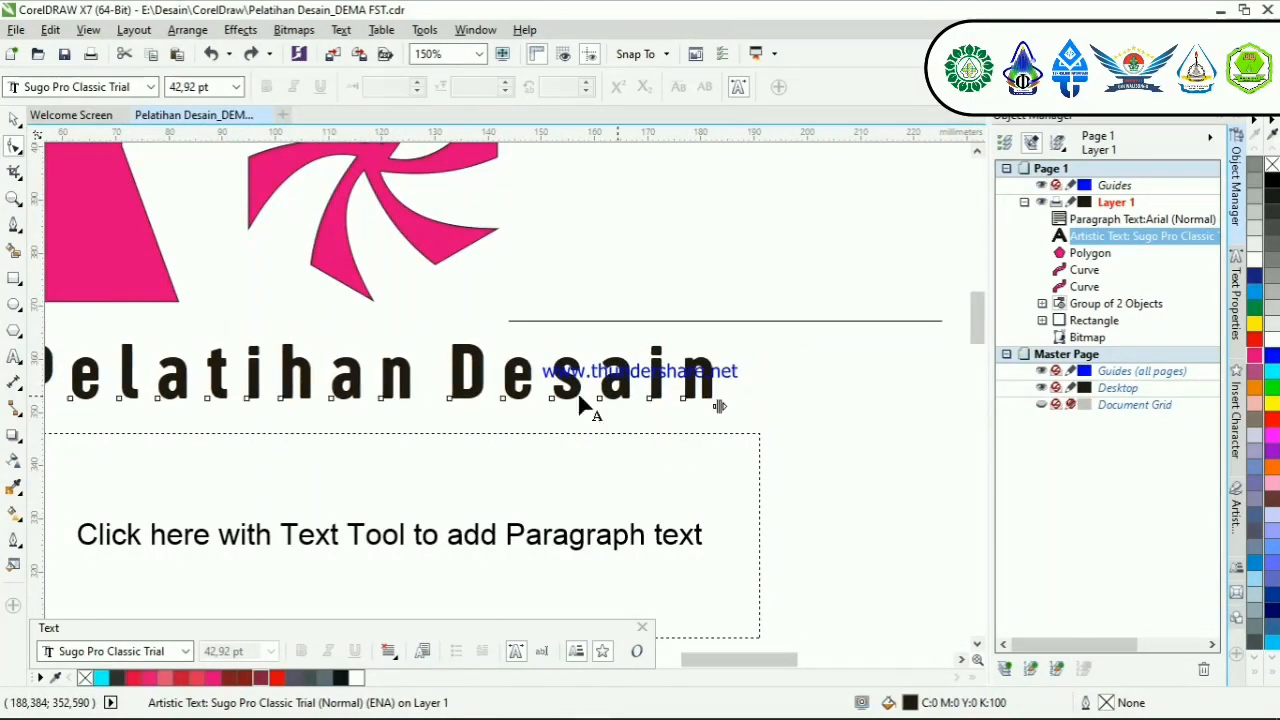
left_click(13, 119)
Step: Examine the letter spacing of the tagline under the PeDes logo as a comparison for the heading
scroll(592, 241, "down", 2)
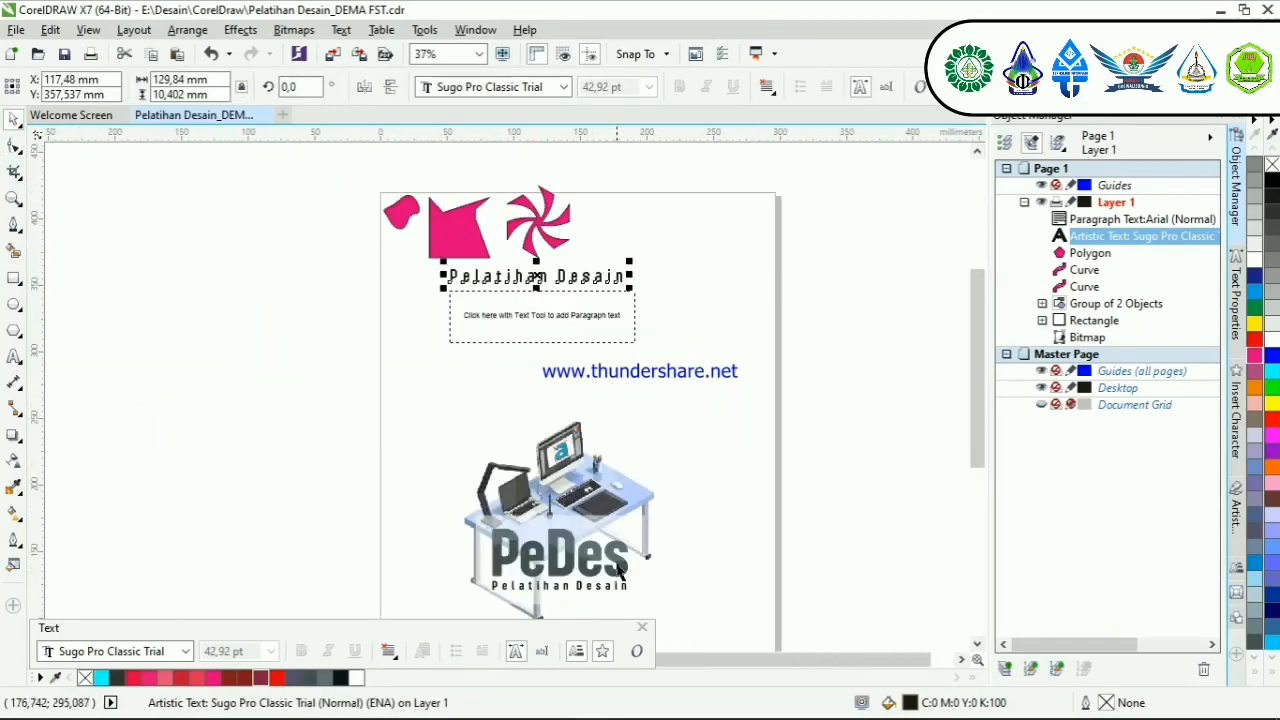
scroll(717, 528, "down", 1)
scroll(715, 530, "up", 2)
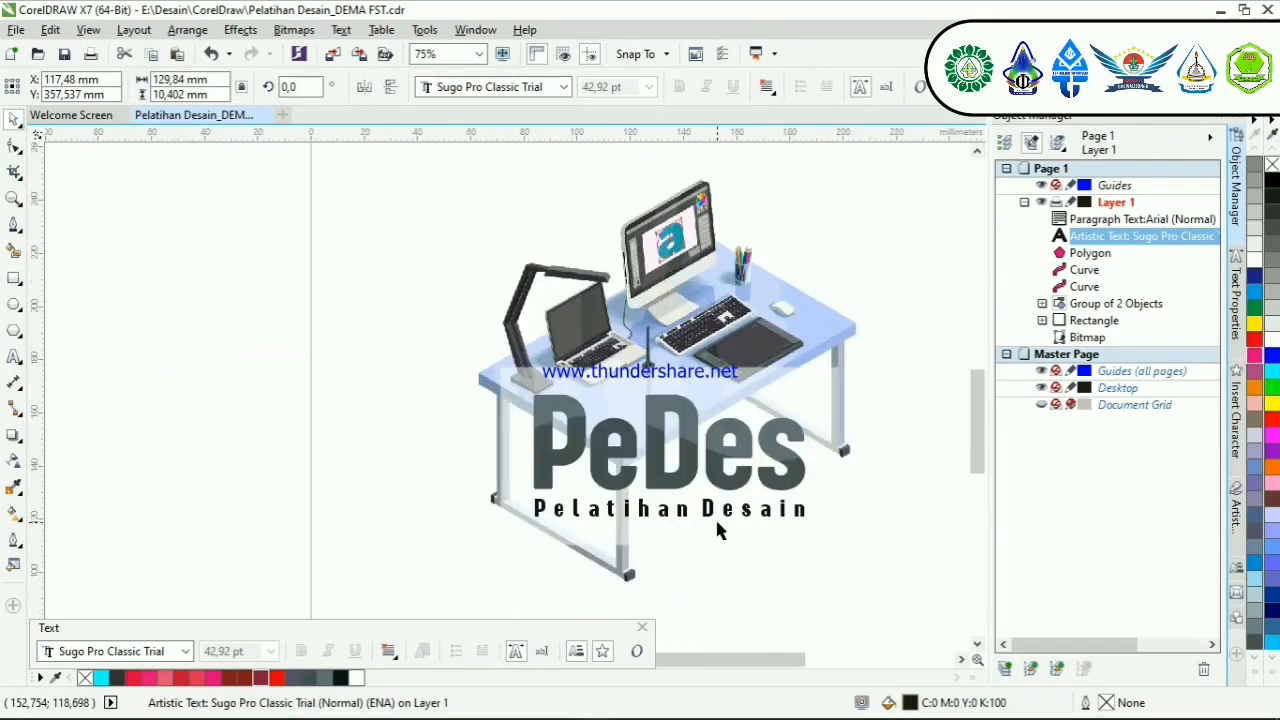
scroll(695, 527, "up", 1)
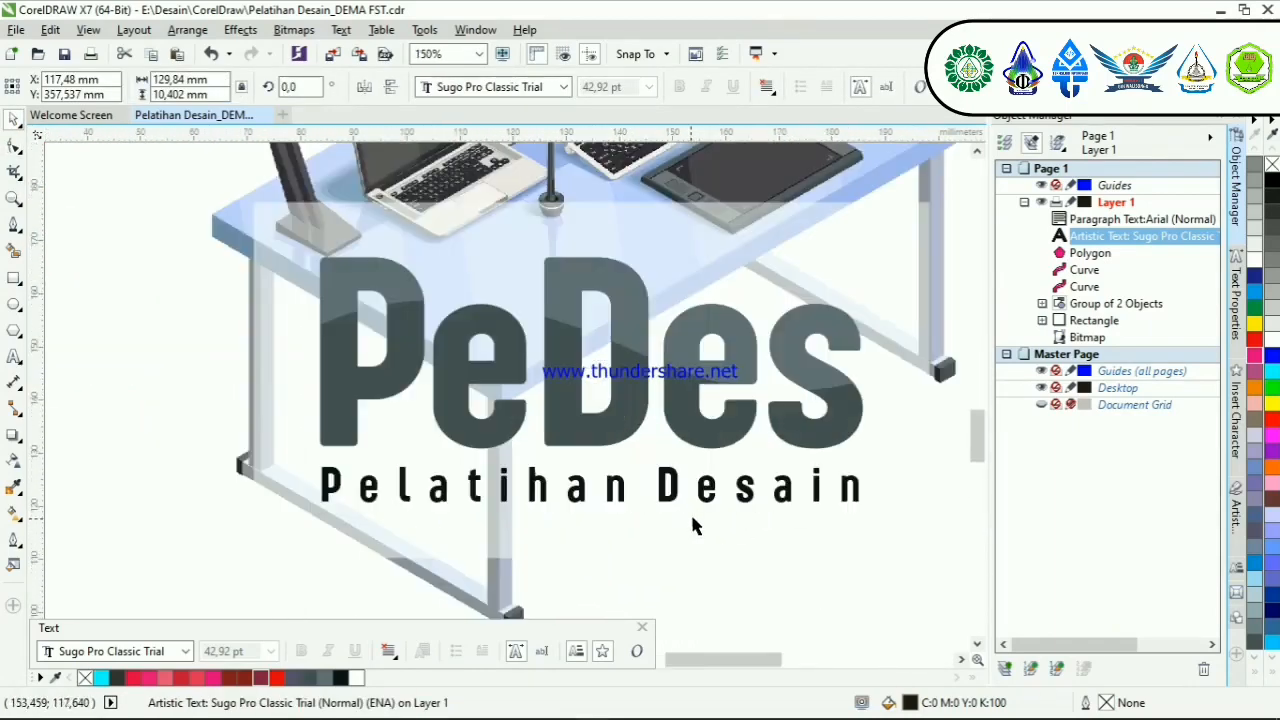
left_click(703, 497)
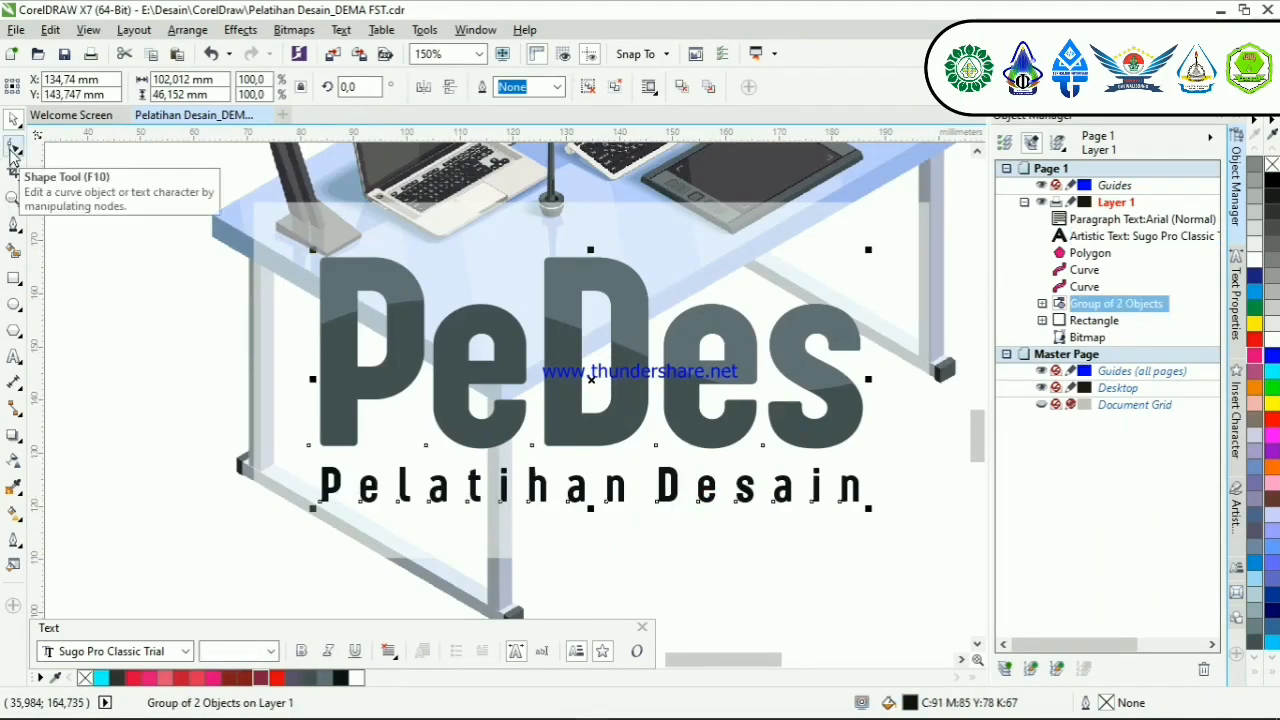
scroll(390, 380, "down", 3)
scroll(360, 228, "up", 2)
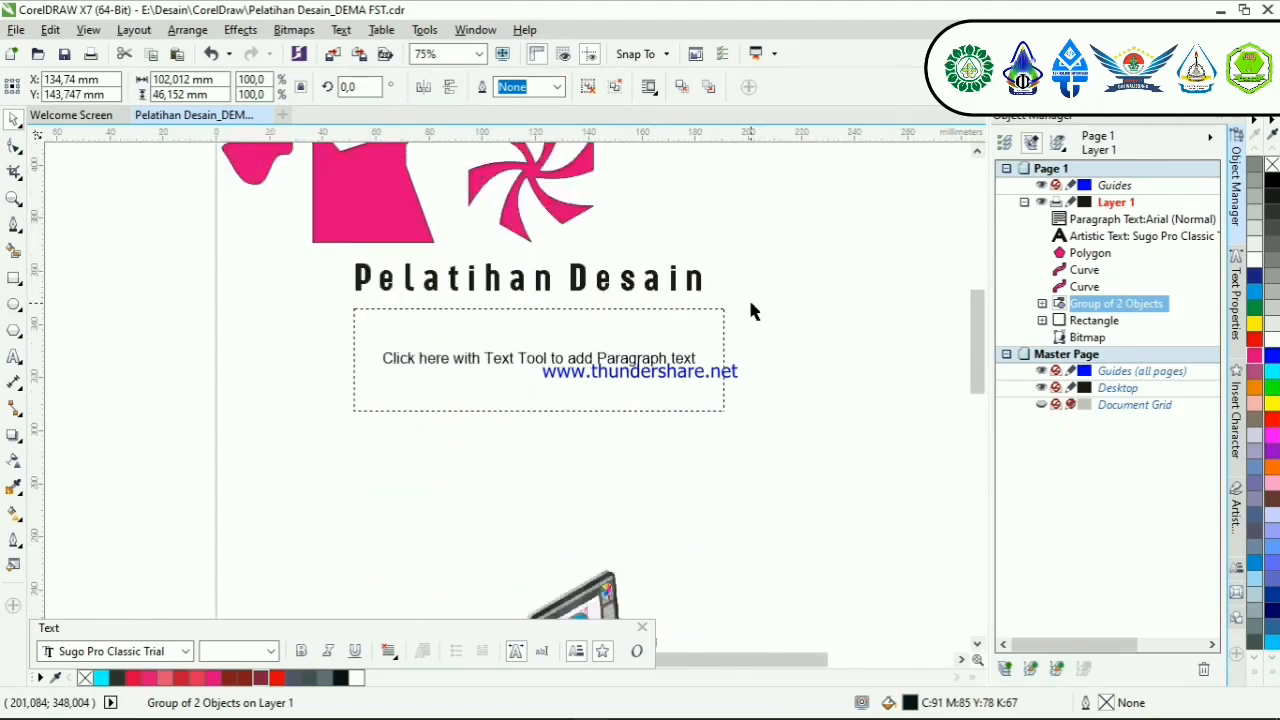
Step: Give the "Pelatihan Desain" heading a 3.0 mm outline in magenta (M:100) through its object properties
scroll(612, 285, "up", 2)
left_click(617, 298)
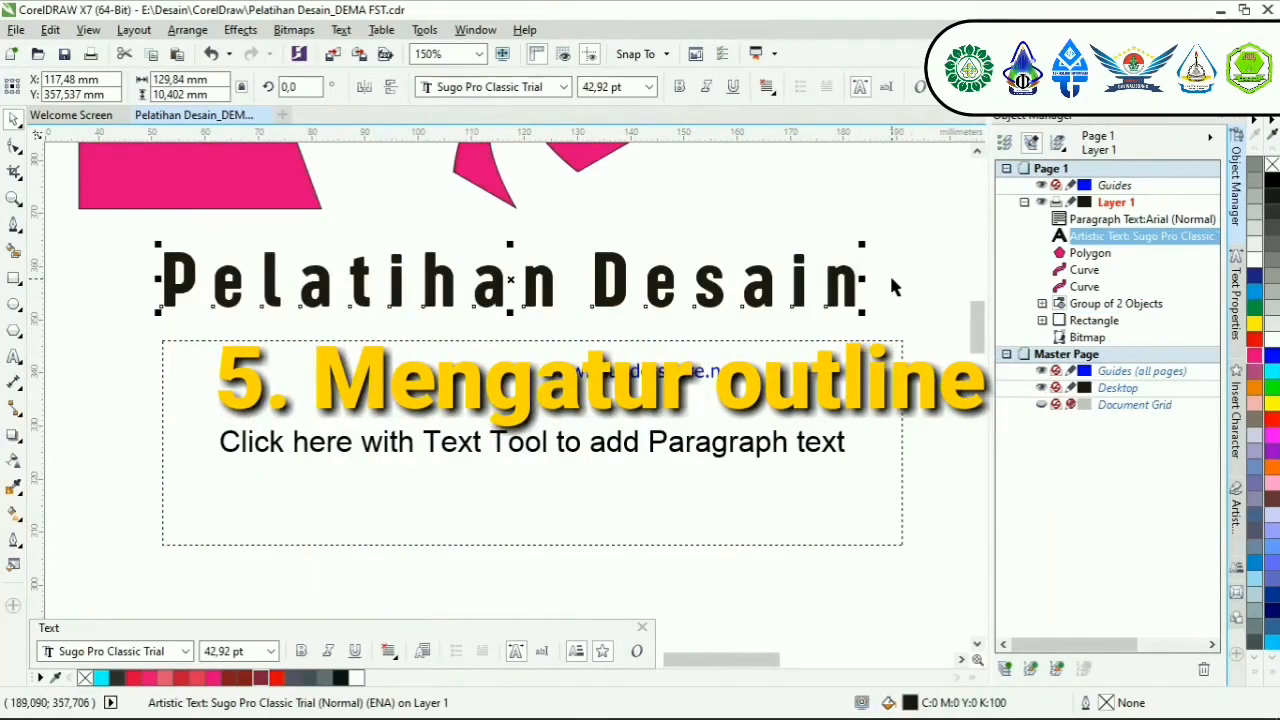
right_click(811, 208)
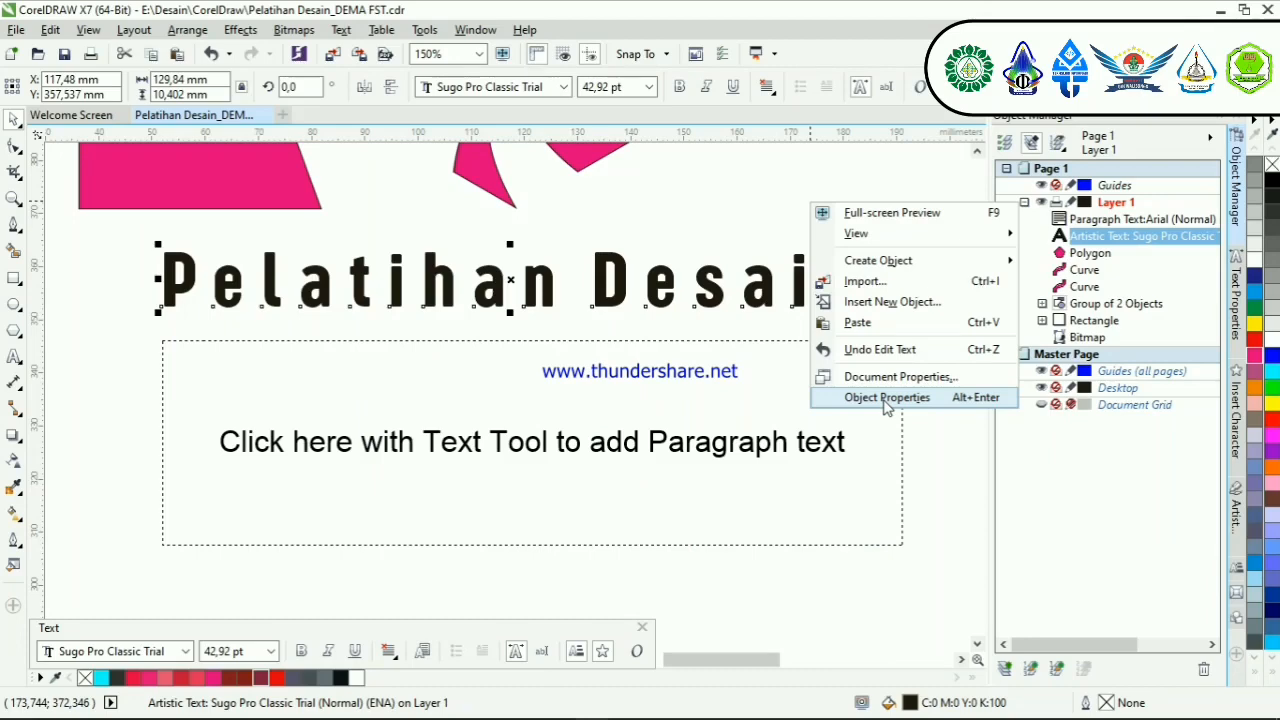
left_click(890, 512)
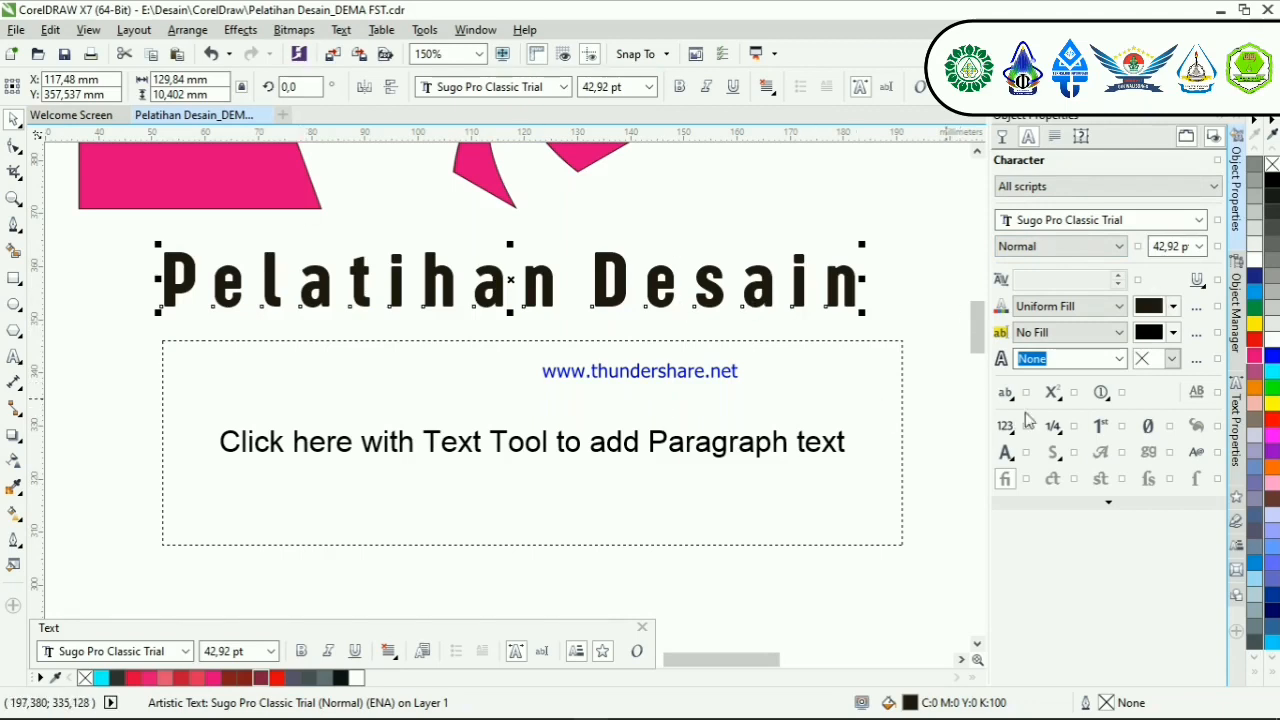
left_click(1121, 360)
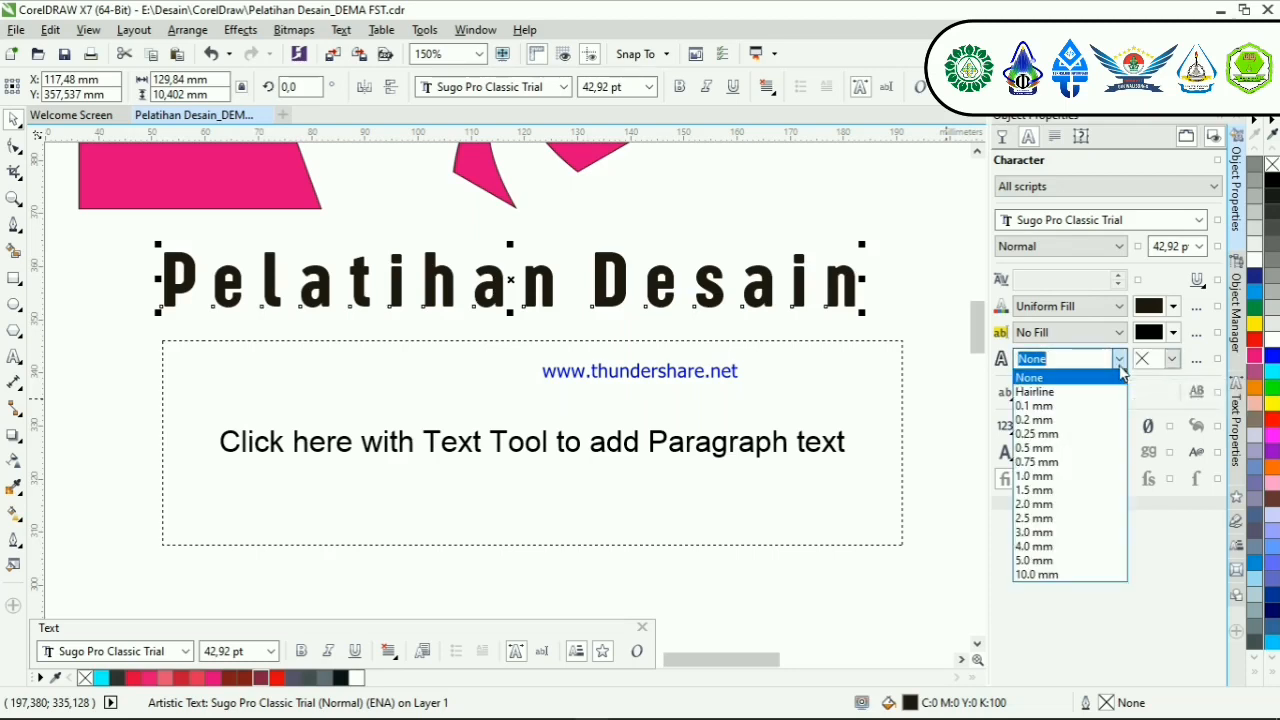
left_click(1072, 533)
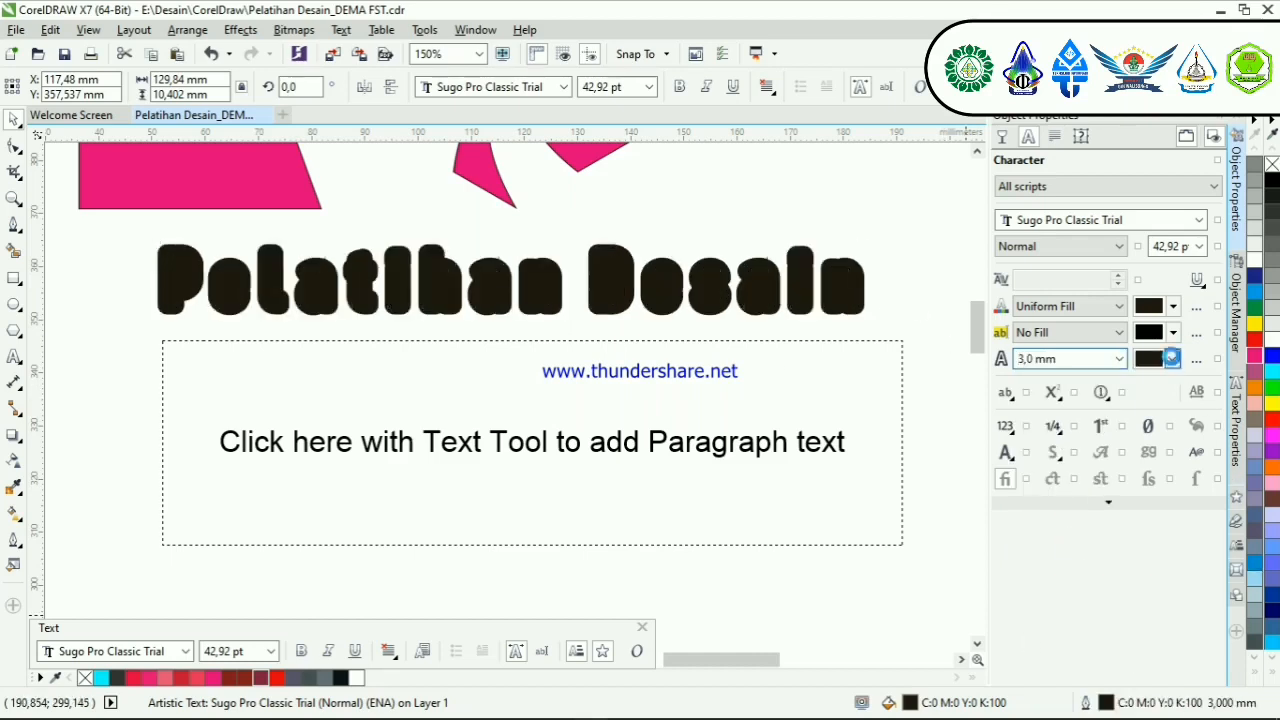
left_click(1172, 358)
left_click(1218, 412)
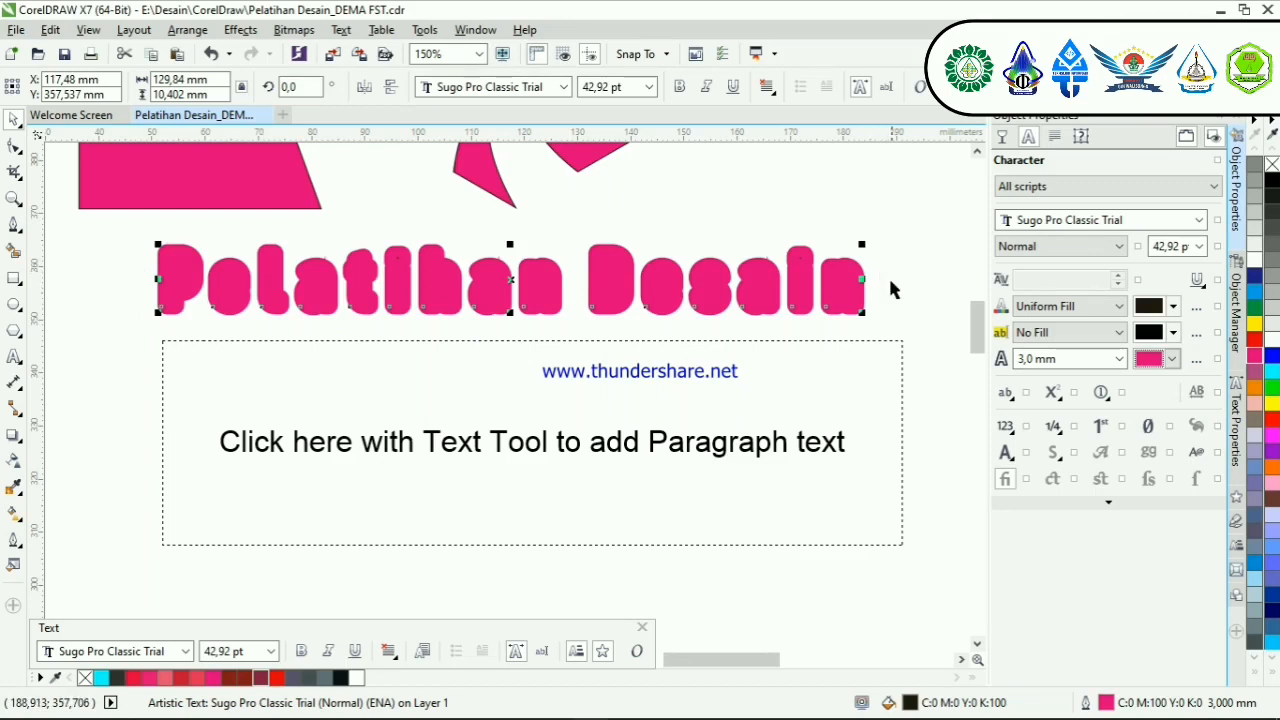
Step: Scale the outlined heading up proportionally from its lower-left corner to about 85 pt, roughly 258 mm wide
scroll(873, 276, "down", 2)
scroll(873, 276, "up", 1)
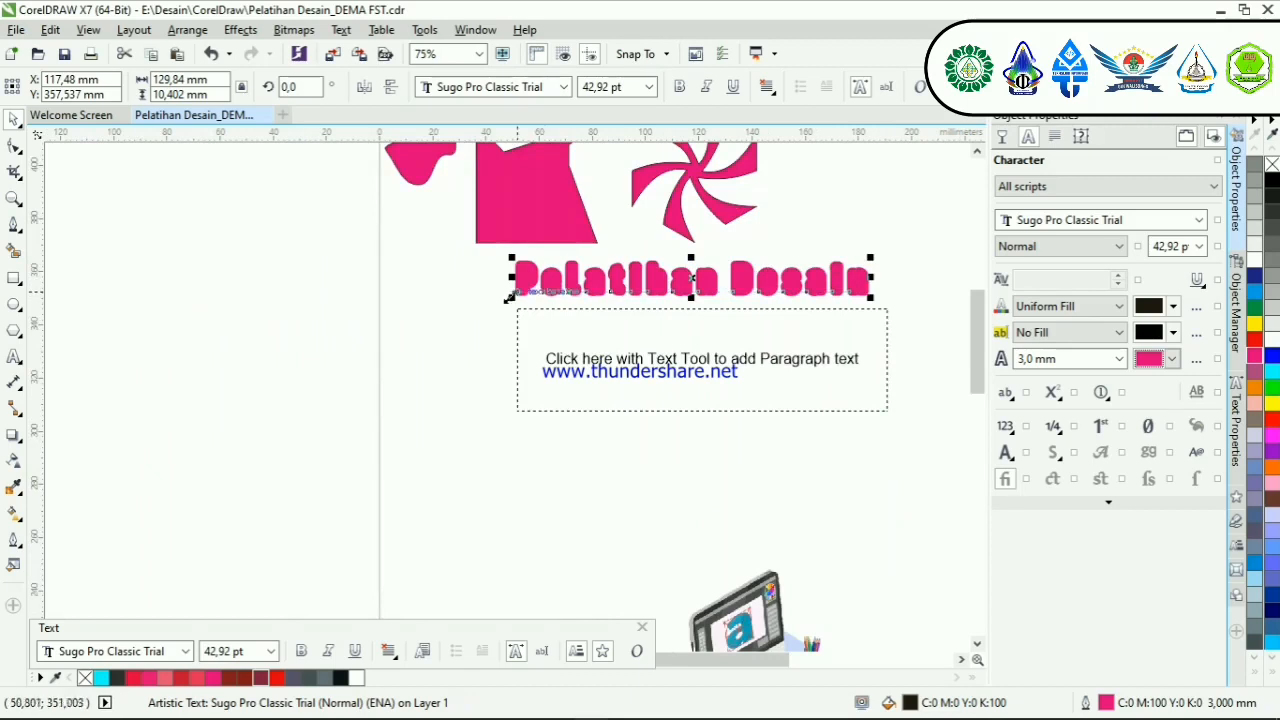
left_click_drag(512, 297, 166, 491)
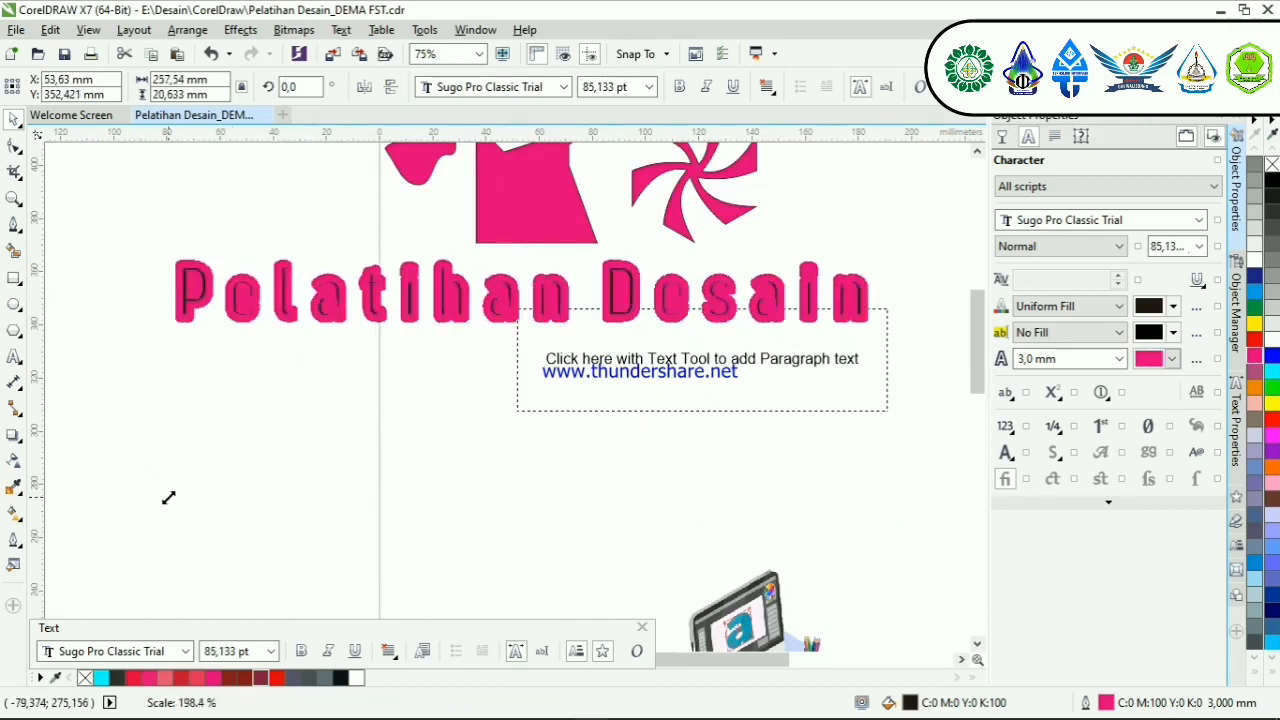
scroll(443, 268, "up", 1)
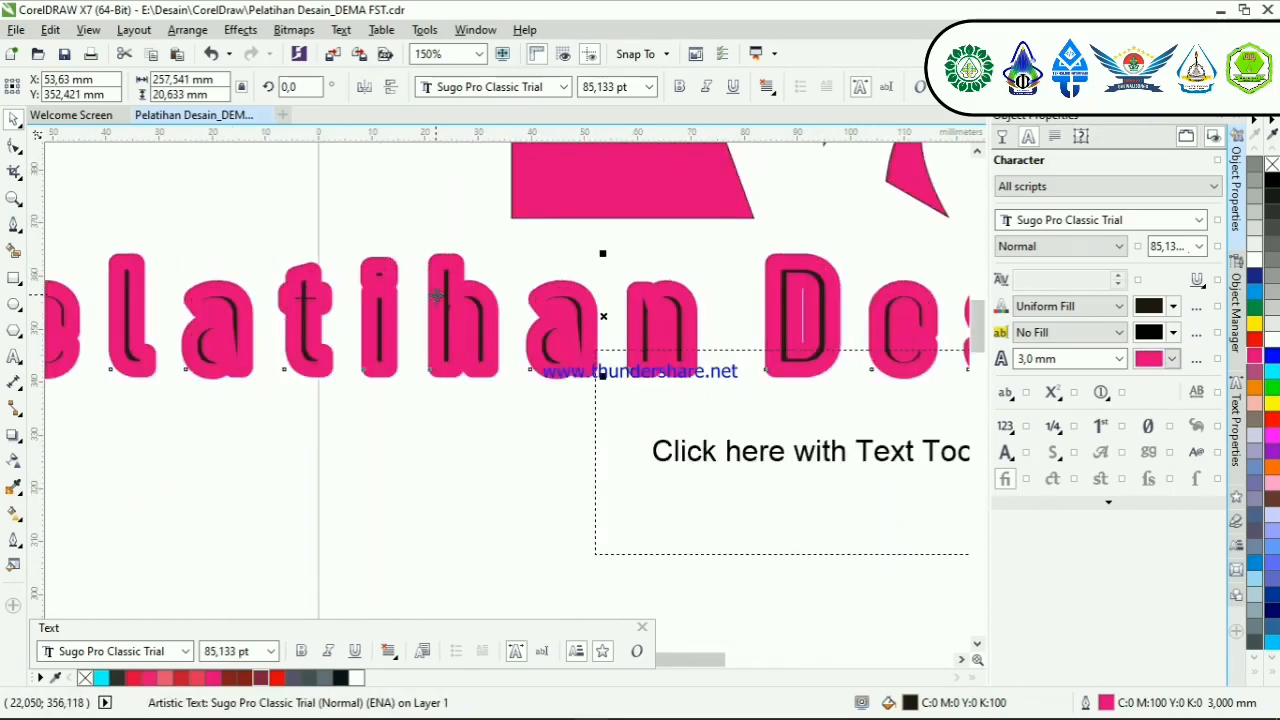
Step: Scale the outlined heading down proportionally from its lower-left corner to about 26.6 pt, roughly 80 mm wide
scroll(580, 371, "down", 1)
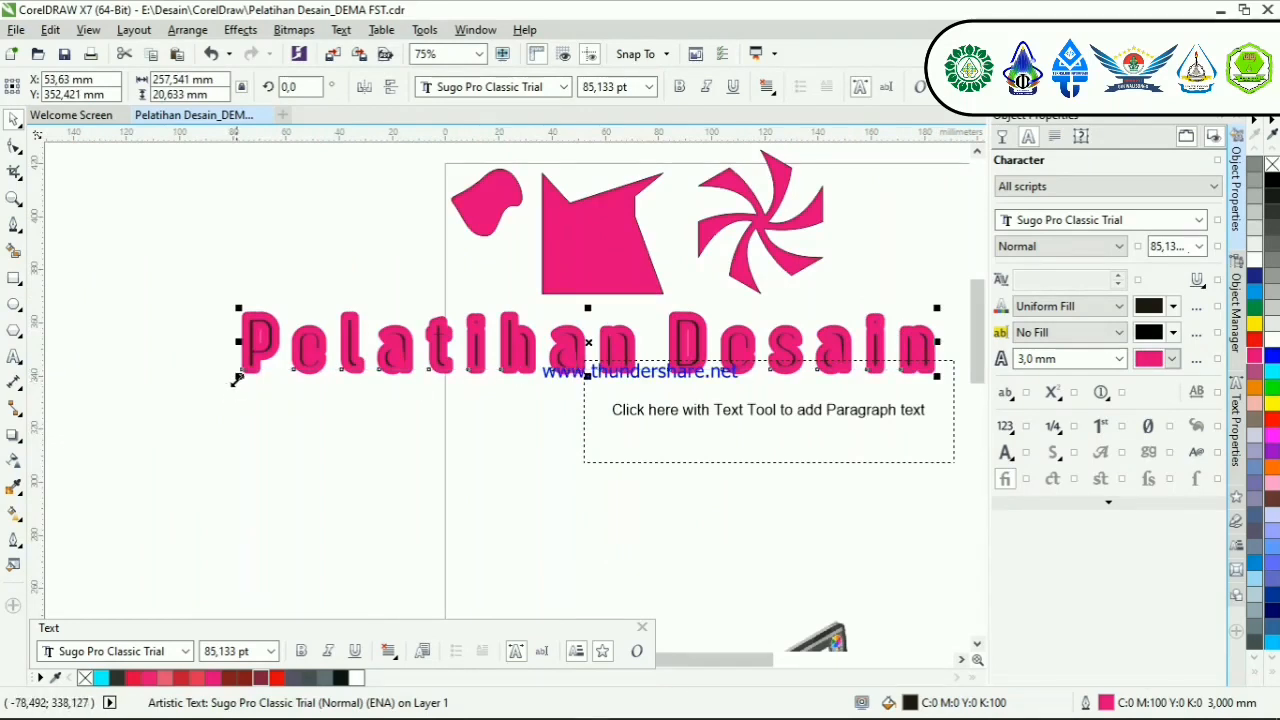
left_click_drag(237, 377, 735, 345)
scroll(872, 314, "up", 1)
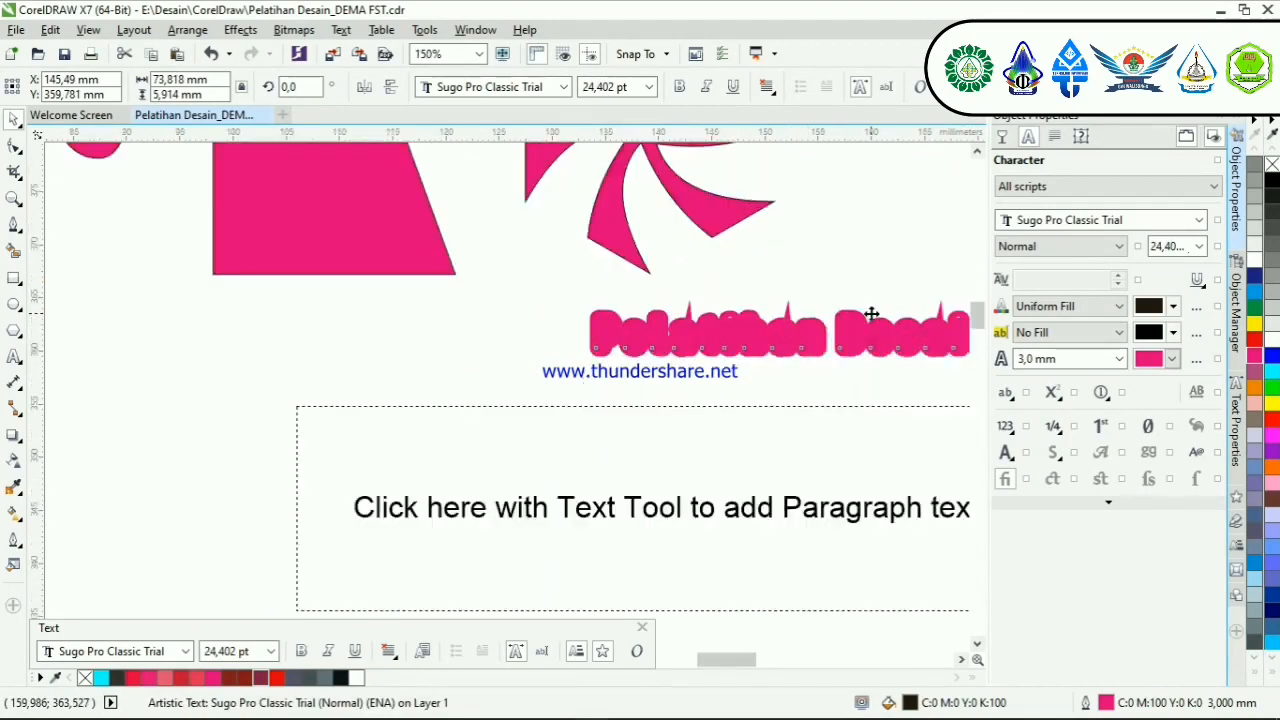
scroll(872, 314, "up", 2)
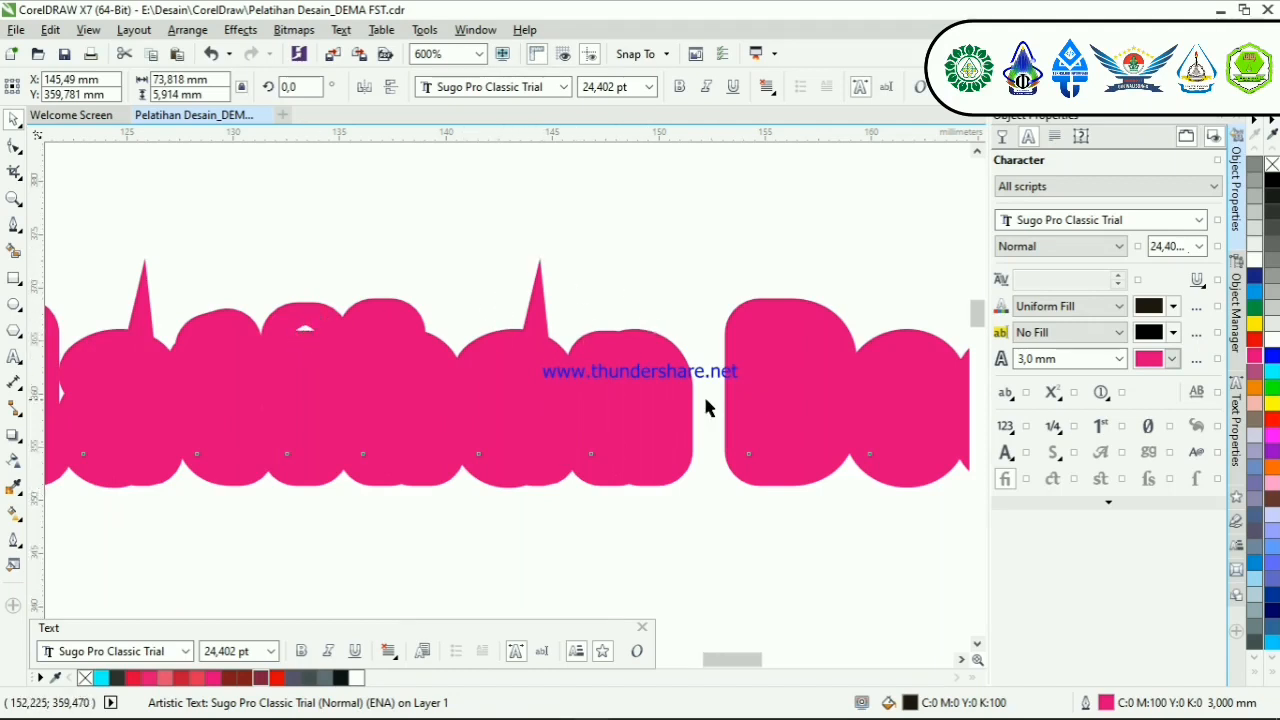
scroll(705, 409, "down", 3)
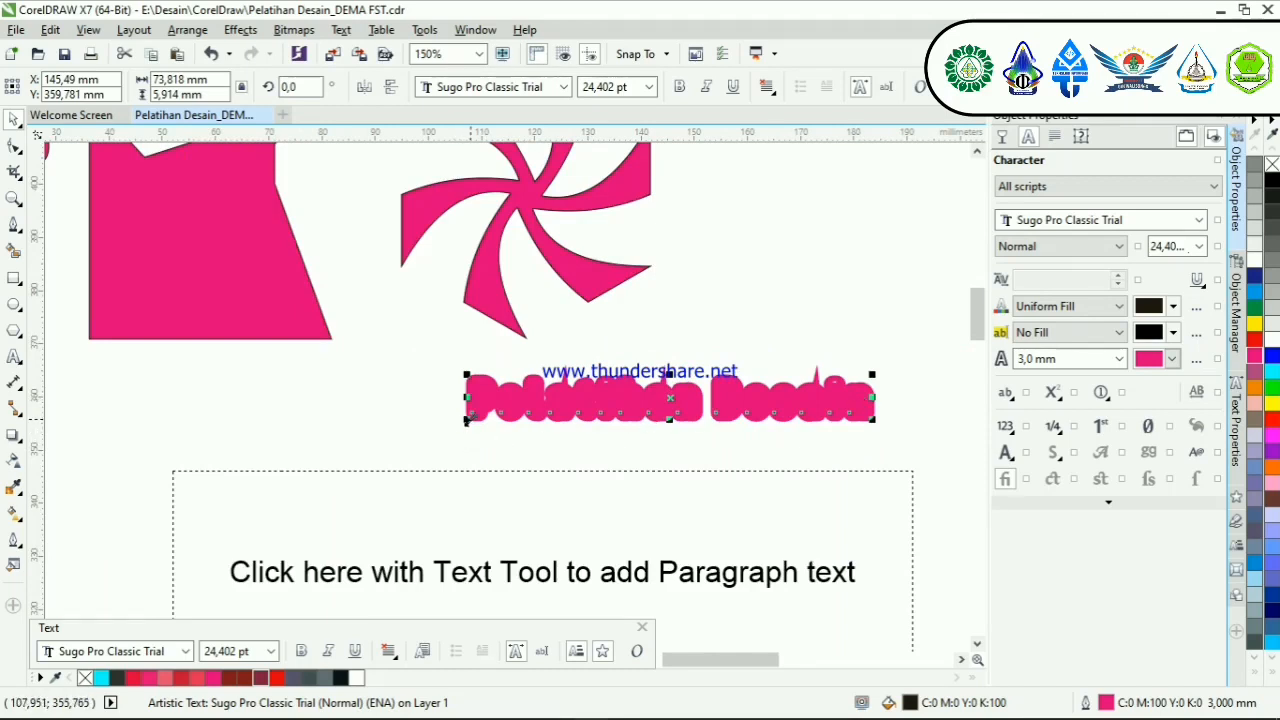
left_click_drag(464, 424, 431, 425)
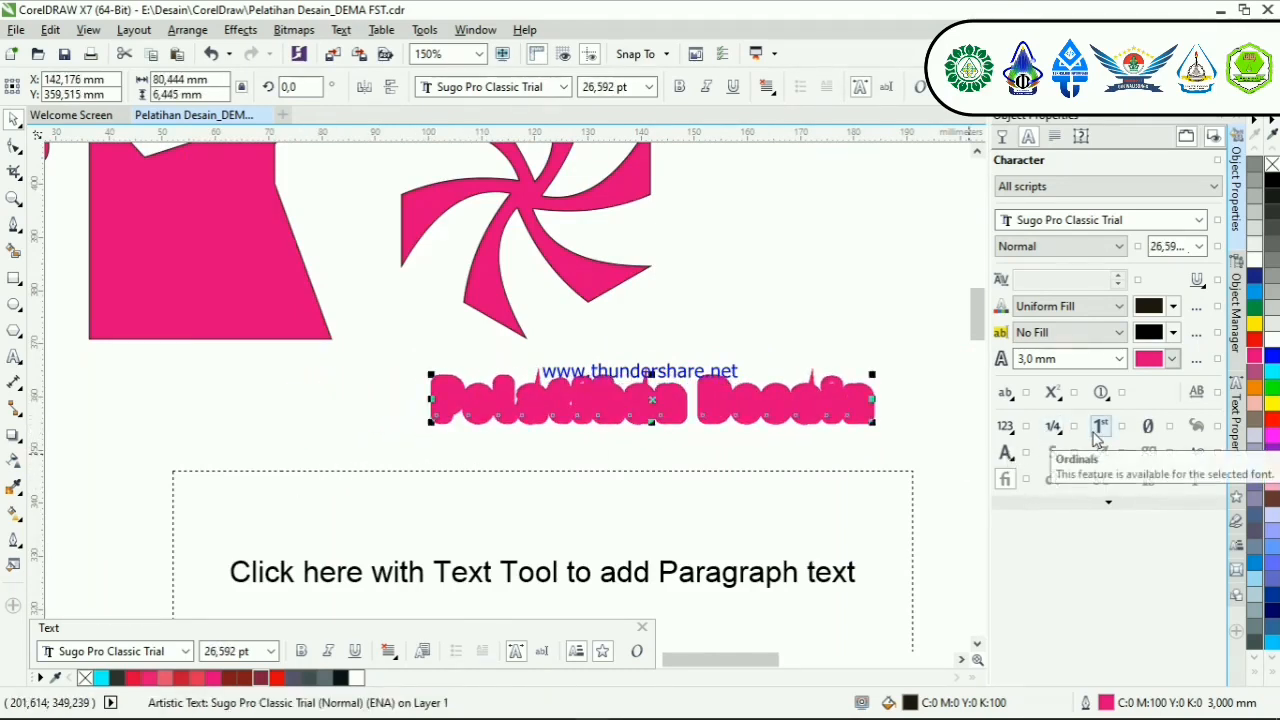
Step: Set the corners of the heading's 3.0 mm outline to round in the Outline Pen settings
left_click(1196, 359)
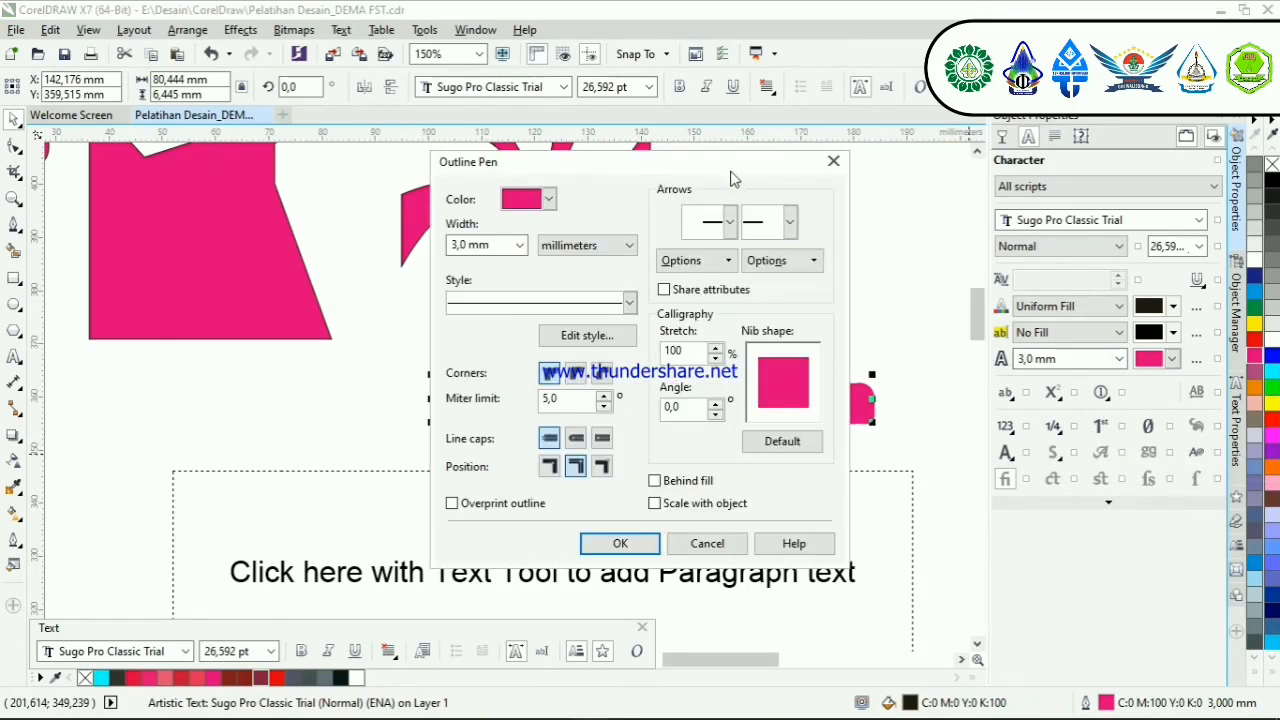
left_click_drag(732, 174, 1131, 186)
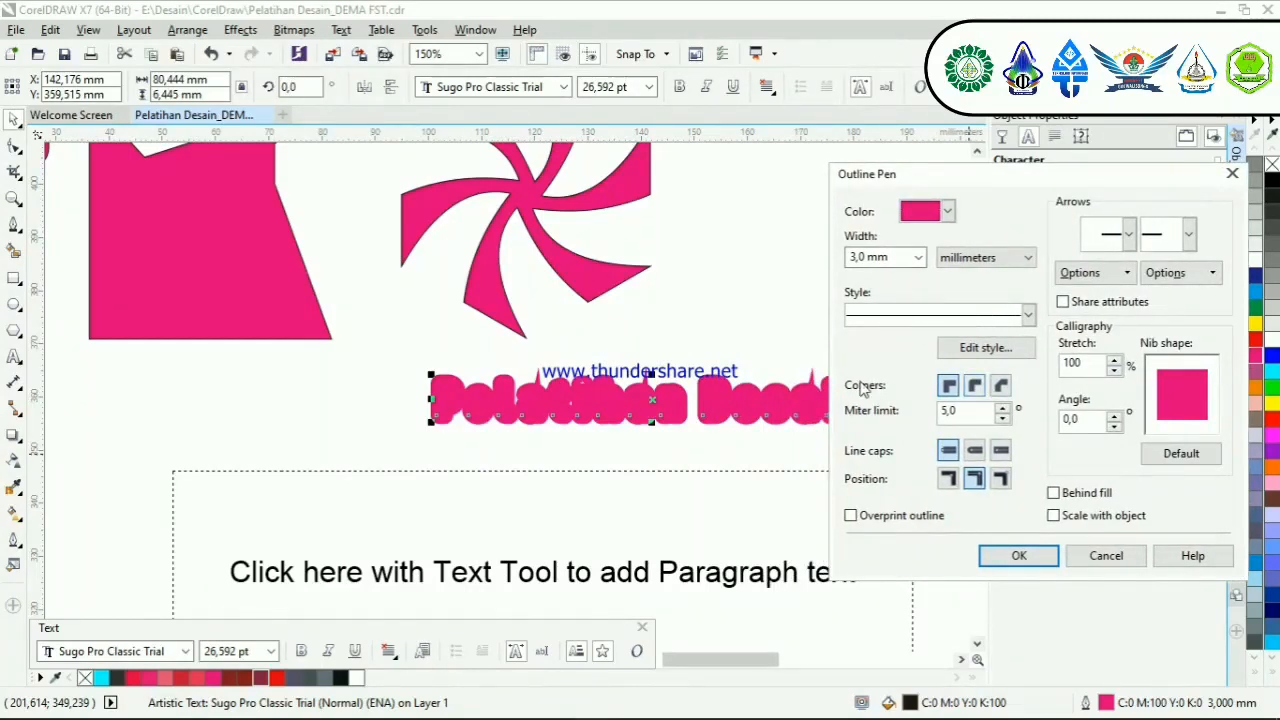
left_click(975, 387)
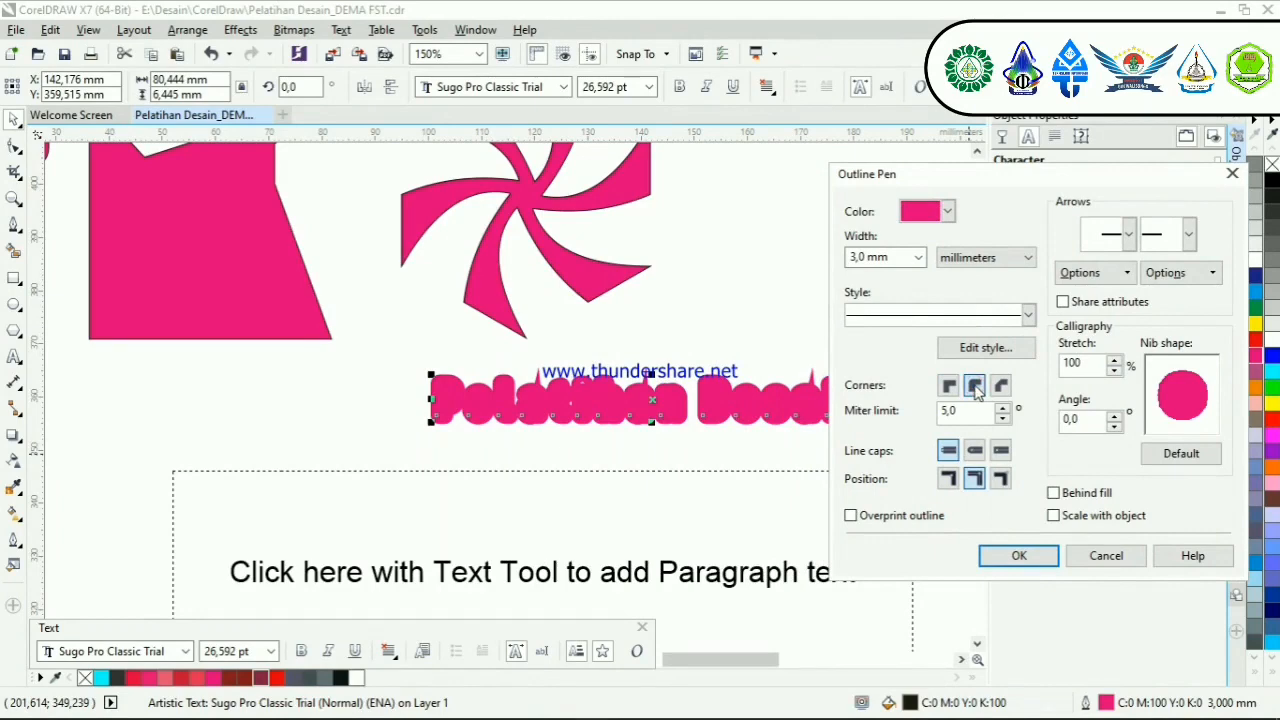
left_click(1019, 556)
scroll(820, 400, "up", 2)
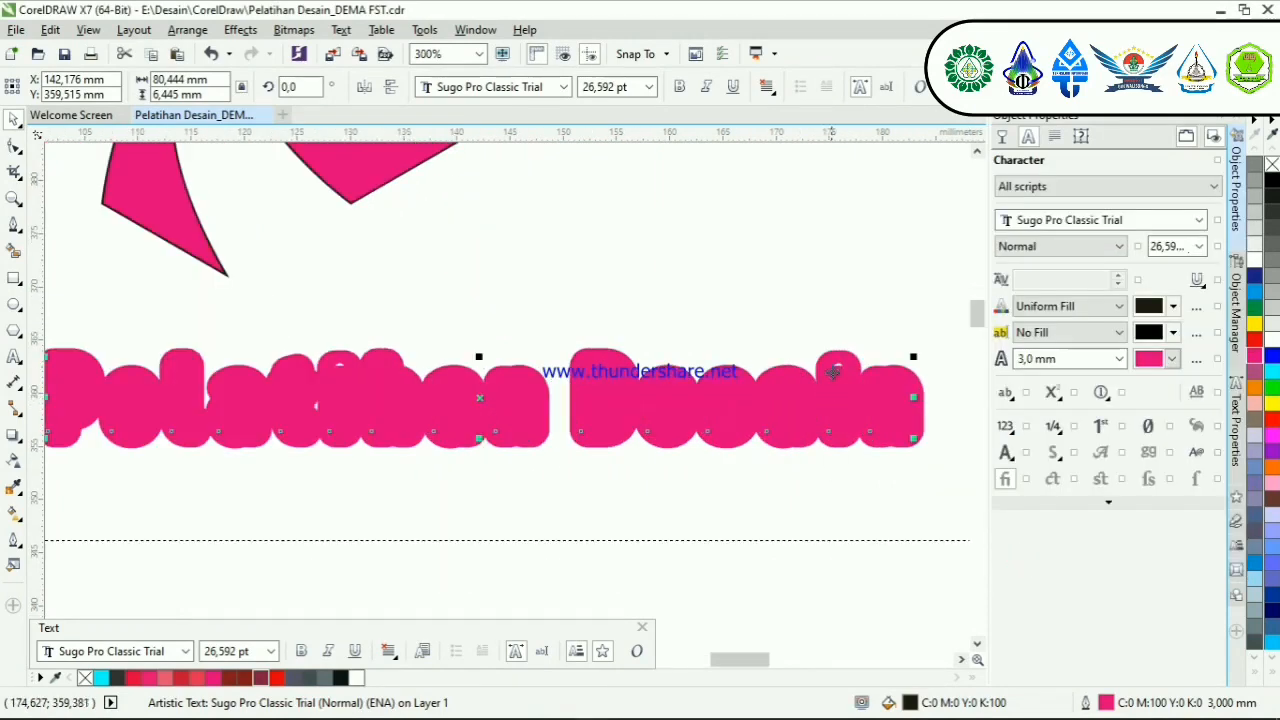
scroll(711, 362, "down", 2)
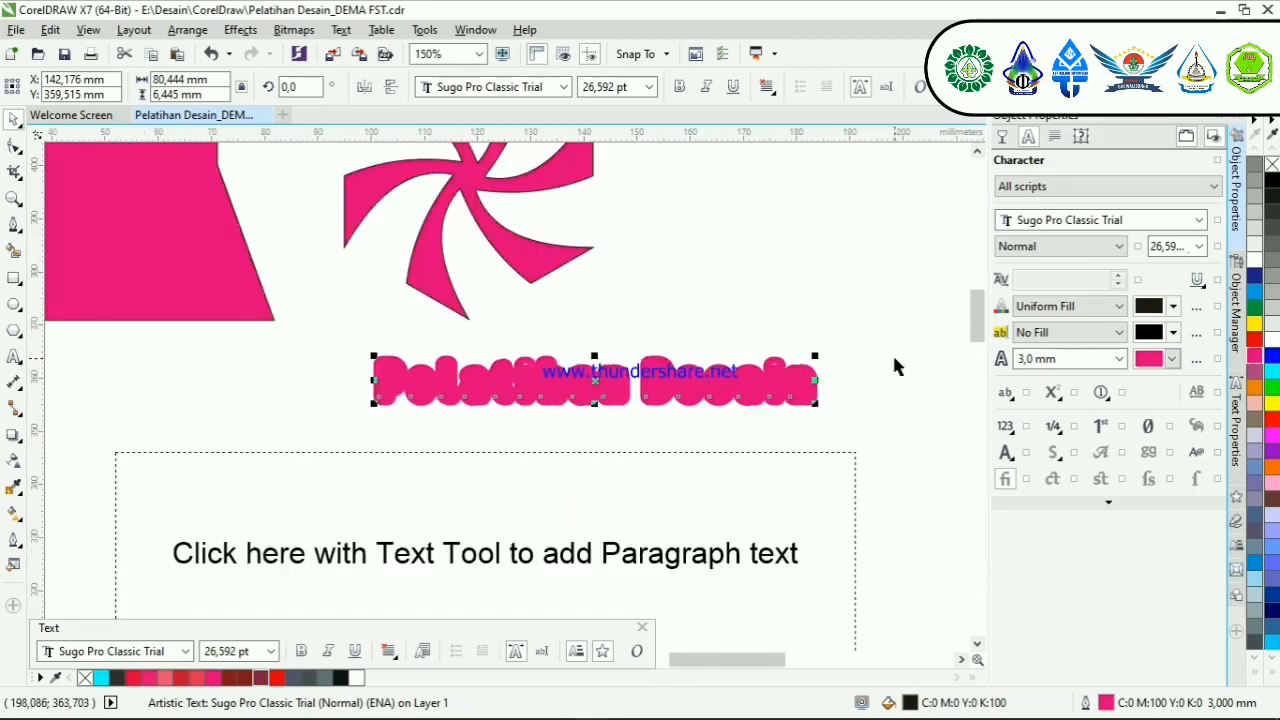
Step: Place the heading's outline behind its fill in the Outline Pen settings
scroll(745, 366, "up", 2)
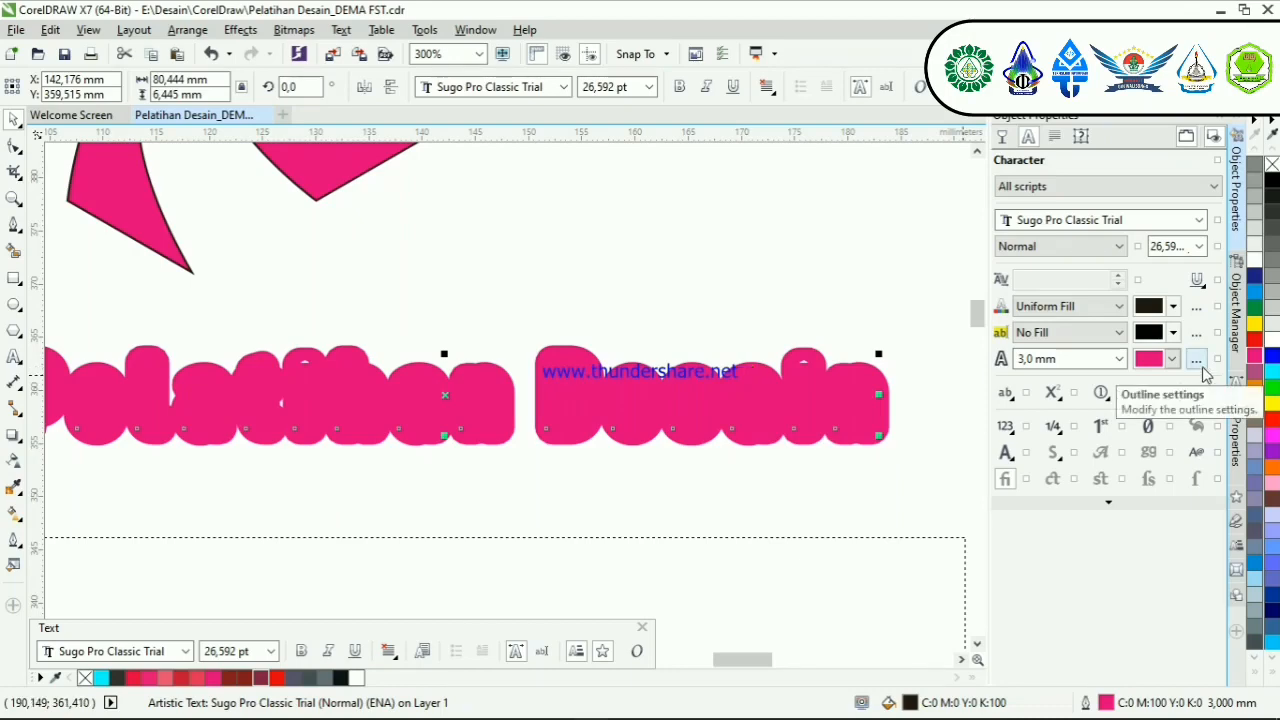
left_click(1197, 360)
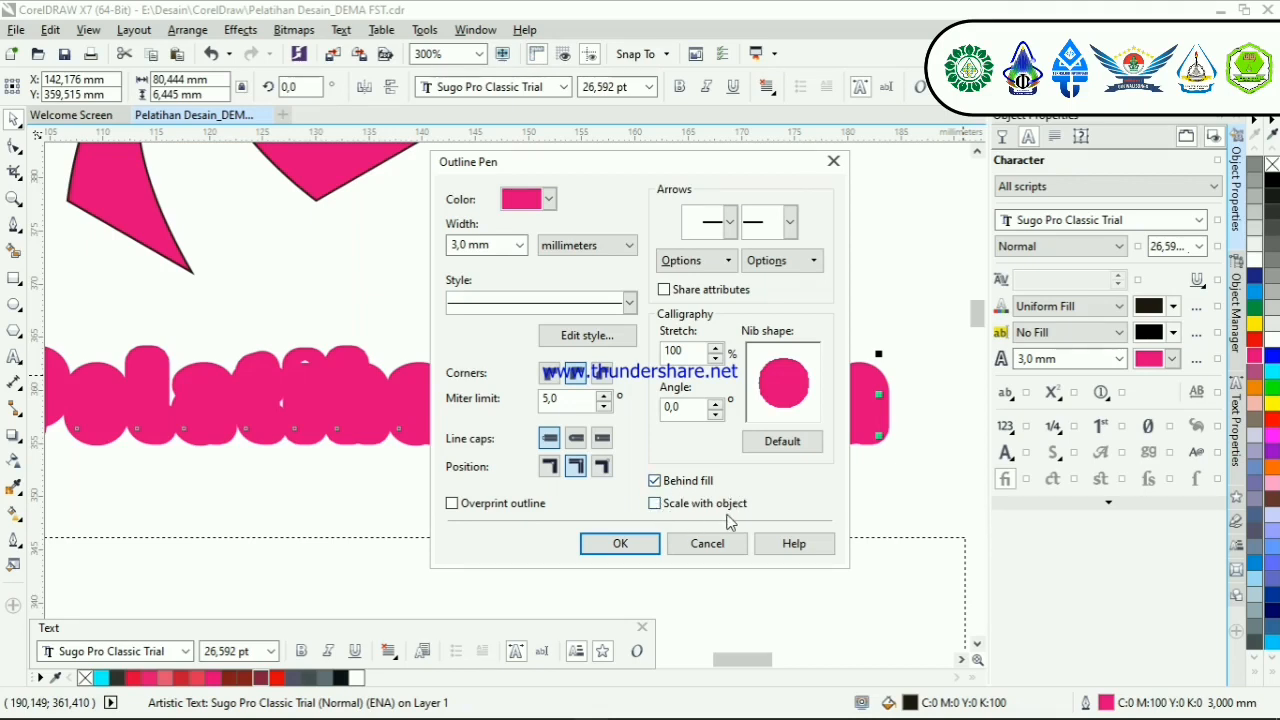
left_click(646, 541)
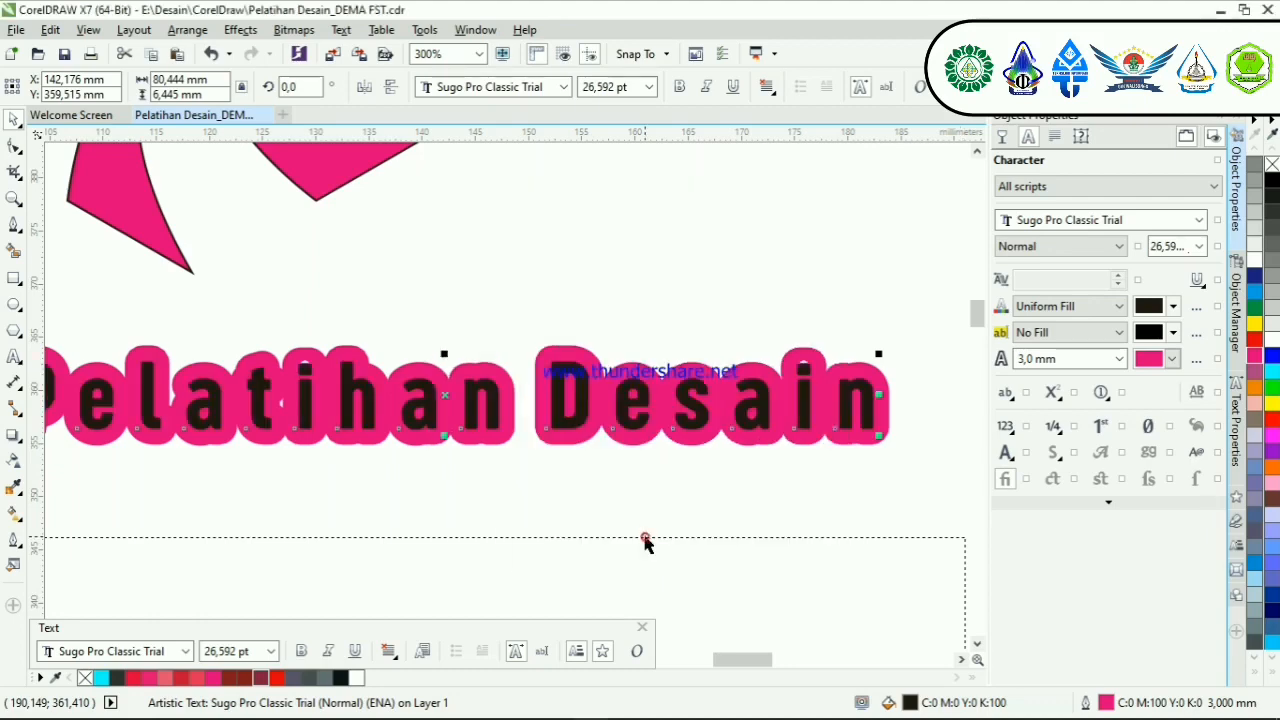
Step: Scale the heading up proportionally from its lower-left corner to about 44.7 pt, roughly 135 mm wide
scroll(778, 503, "down", 2)
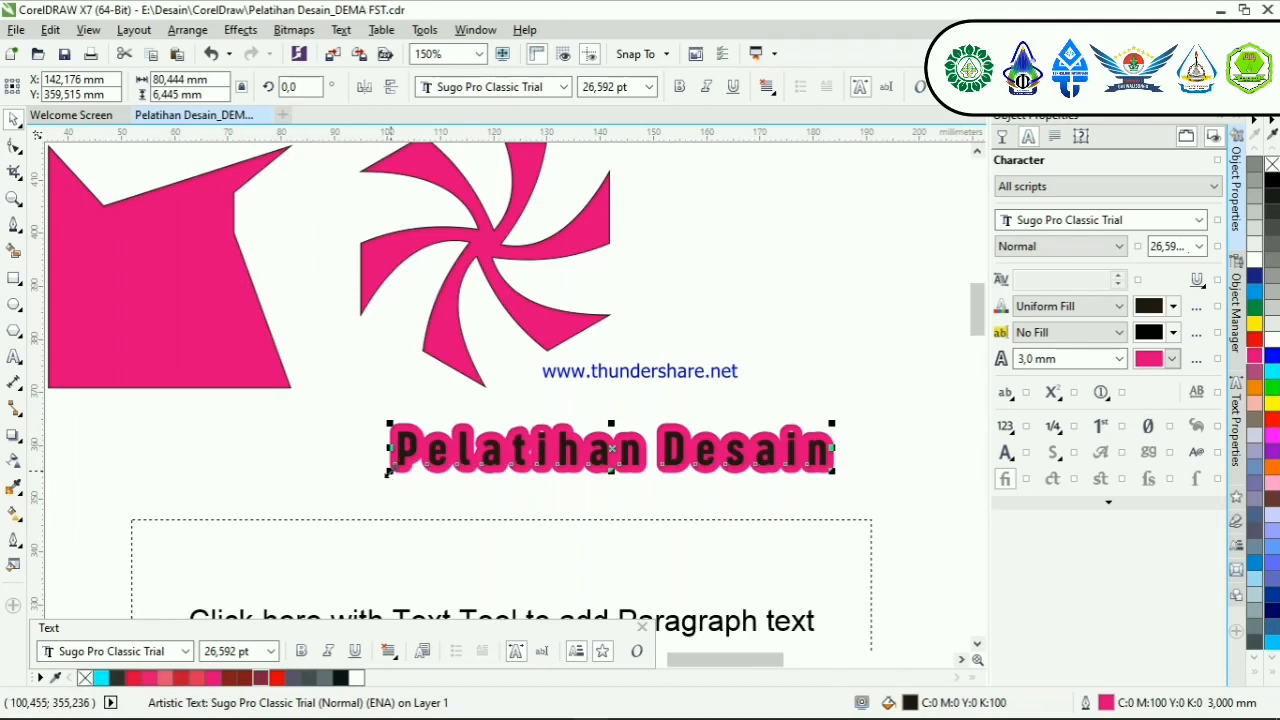
left_click_drag(389, 474, 101, 571)
scroll(455, 481, "up", 2)
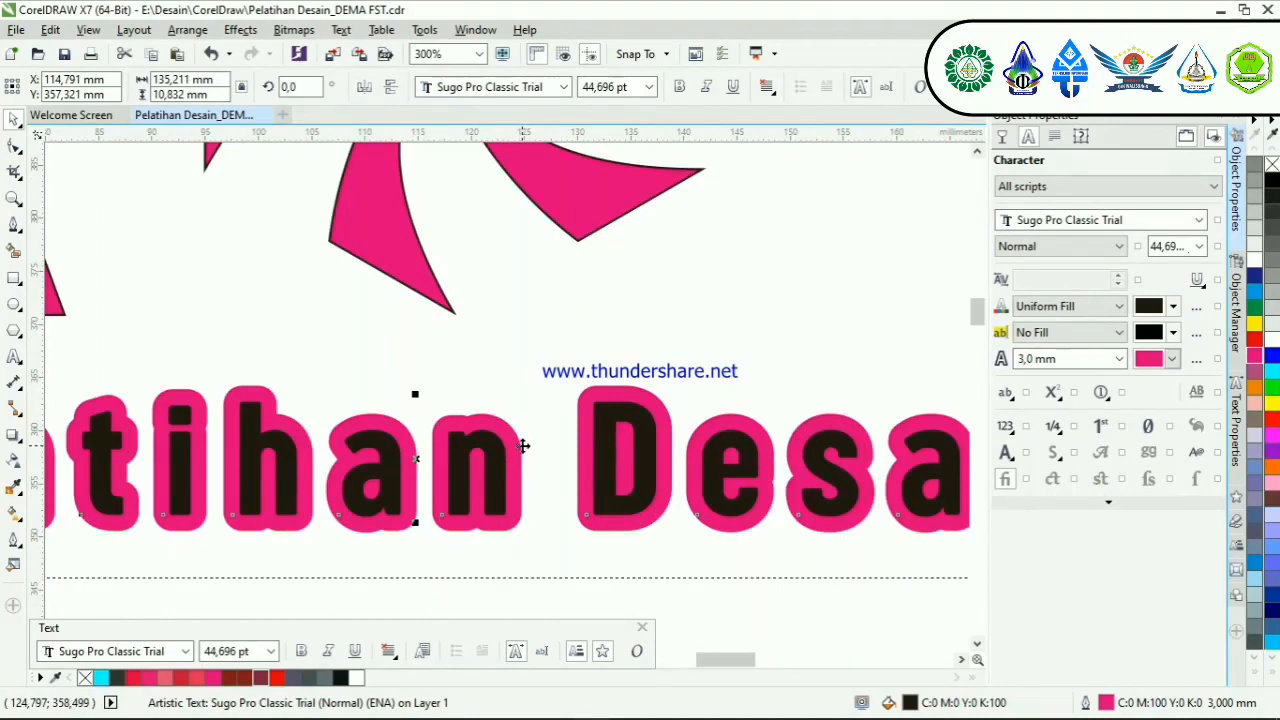
scroll(521, 447, "down", 2)
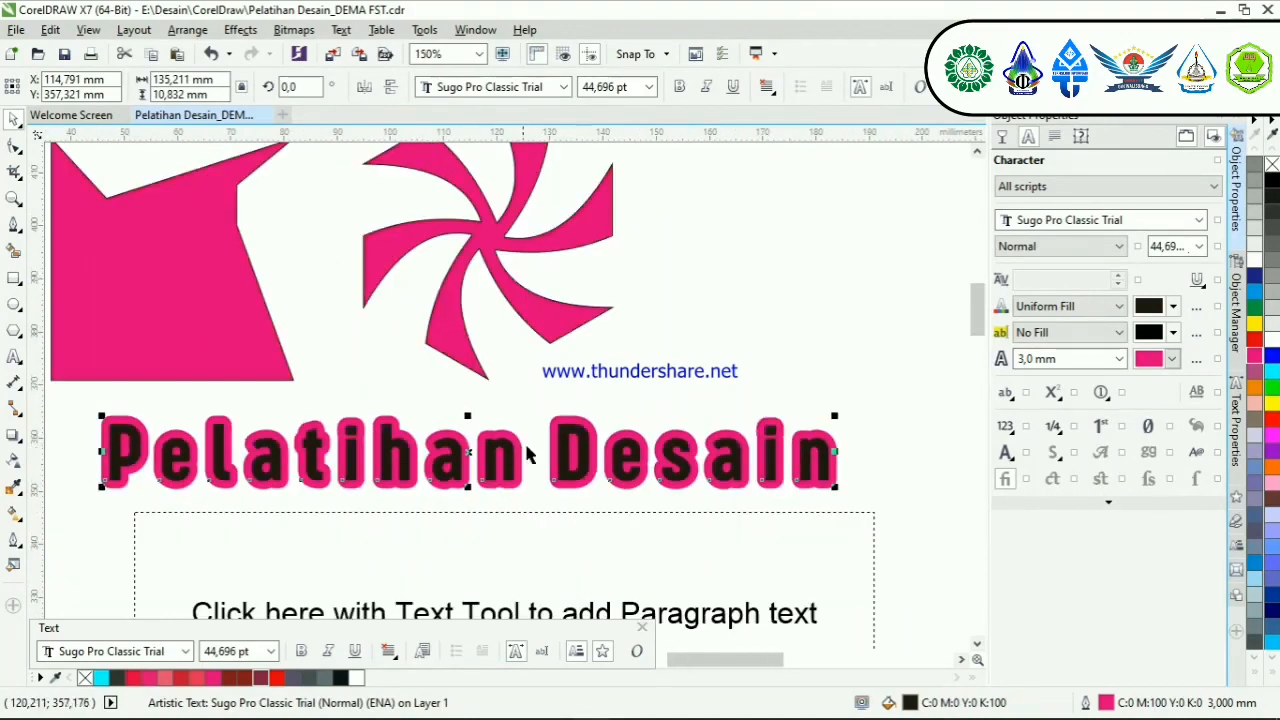
Step: Make the heading's outline scale with the object in the Outline Pen settings
left_click(1194, 360)
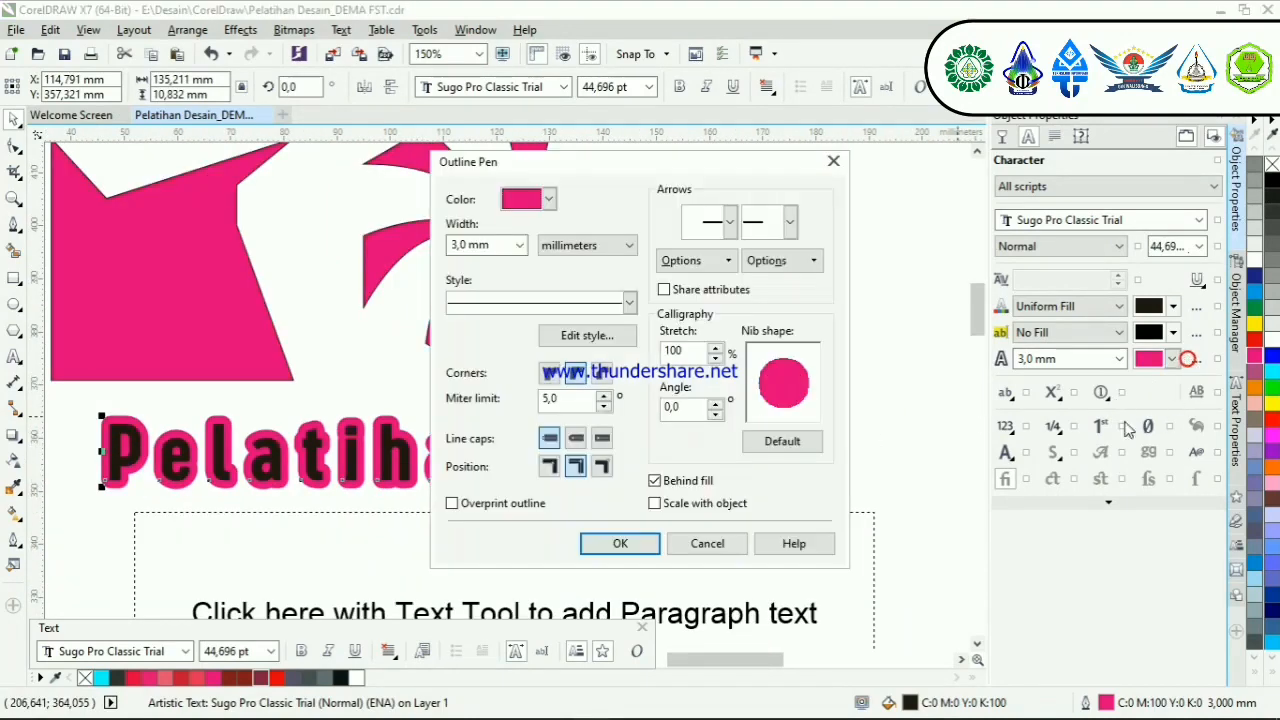
left_click(656, 504)
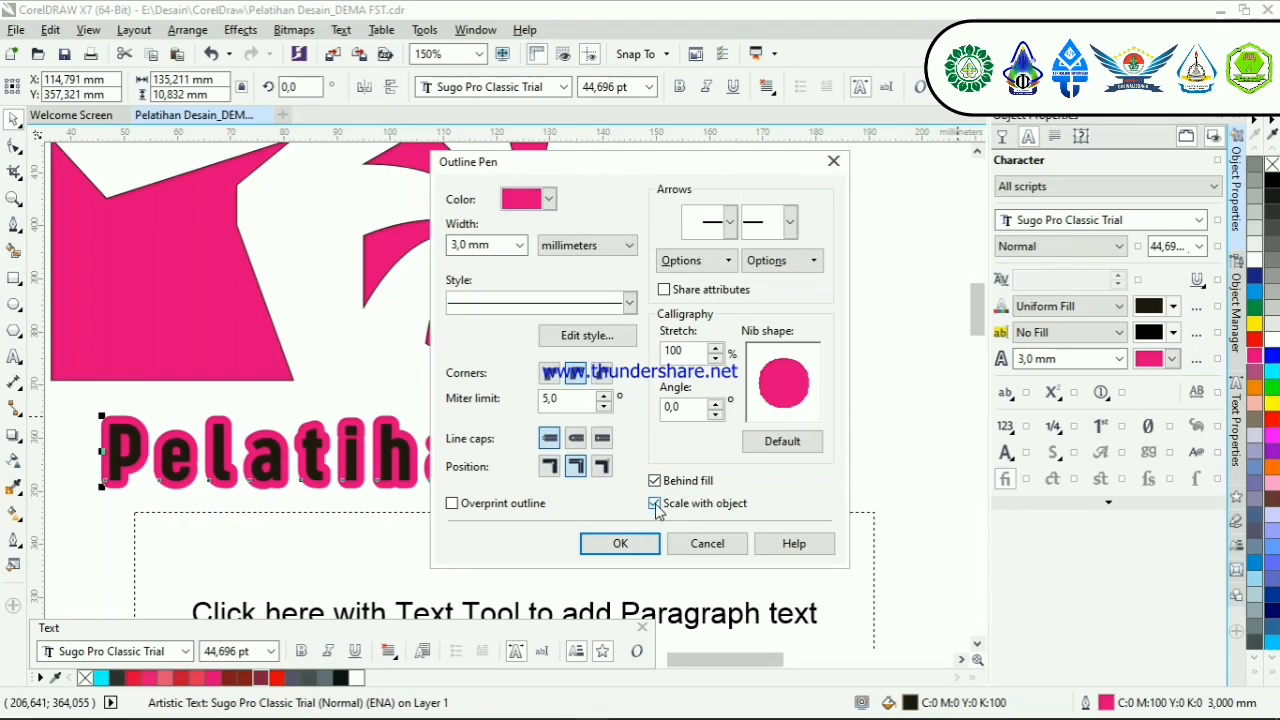
left_click(652, 541)
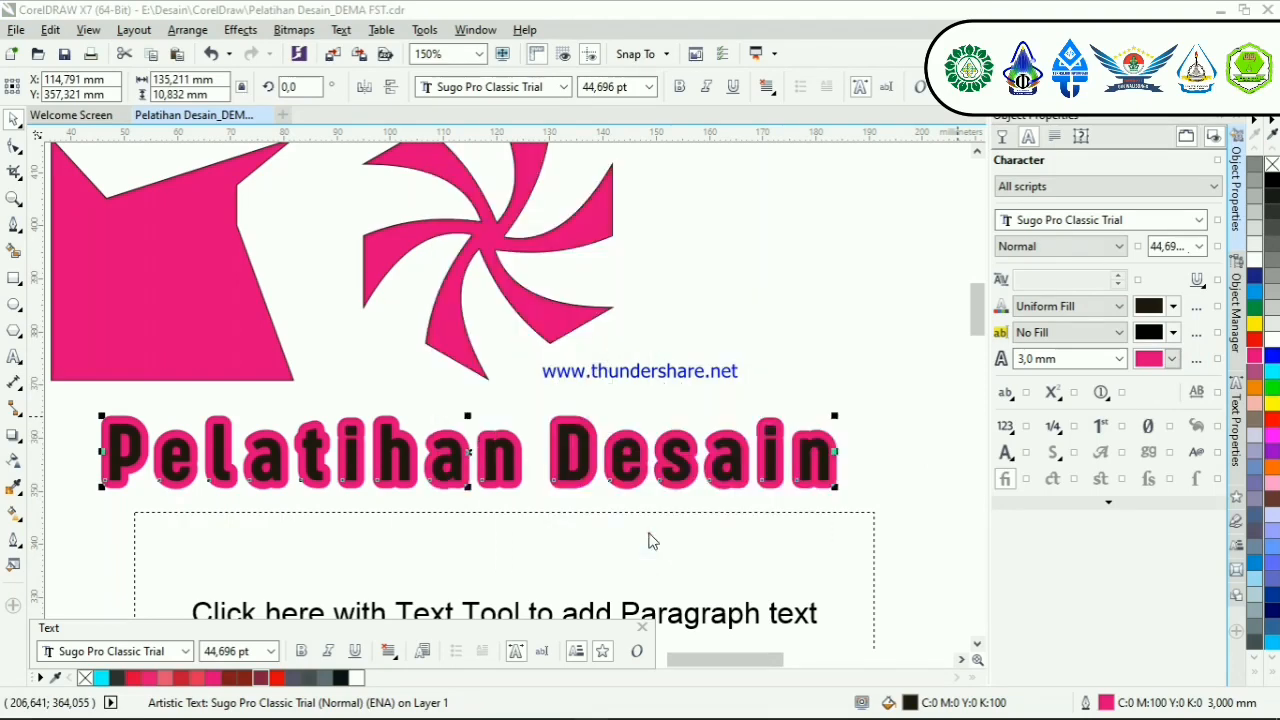
Step: Shrink the heading proportionally from its upper-left corner to about 7.9 pt, roughly 24 mm wide, to test the scaling outline
left_click_drag(101, 419, 218, 467)
scroll(862, 484, "up", 3)
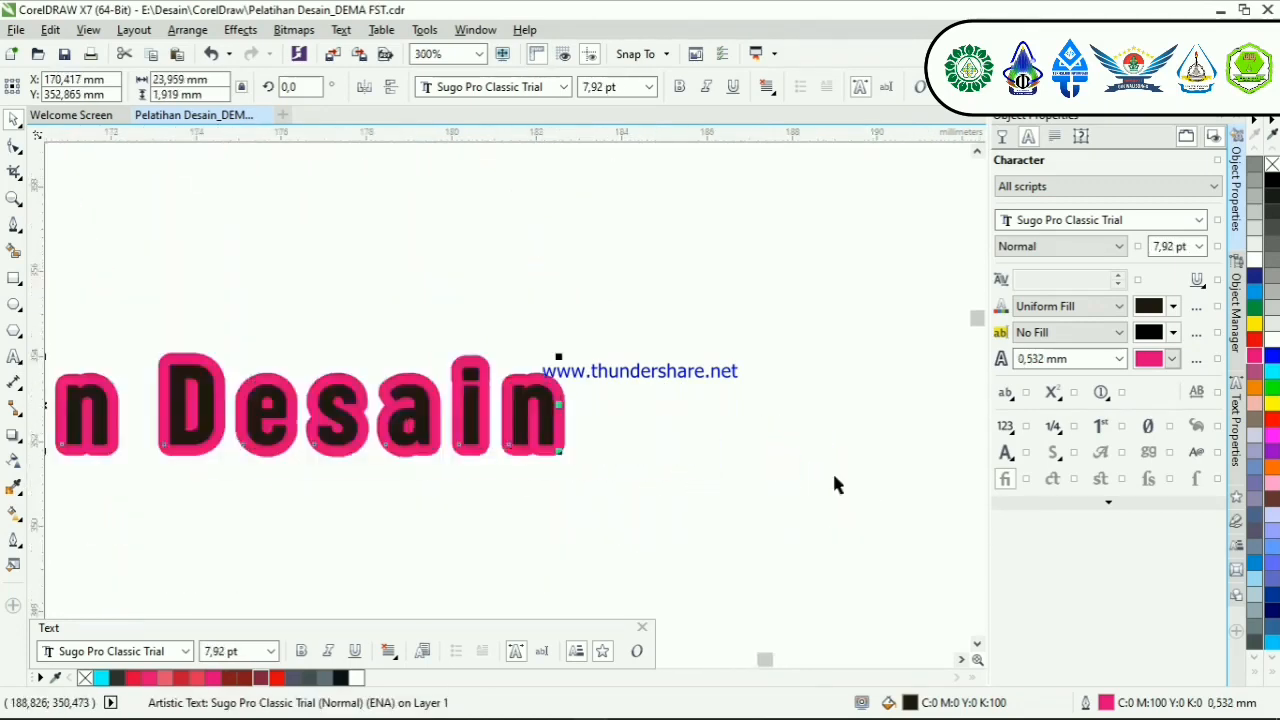
scroll(820, 477, "down", 1)
scroll(486, 436, "up", 1)
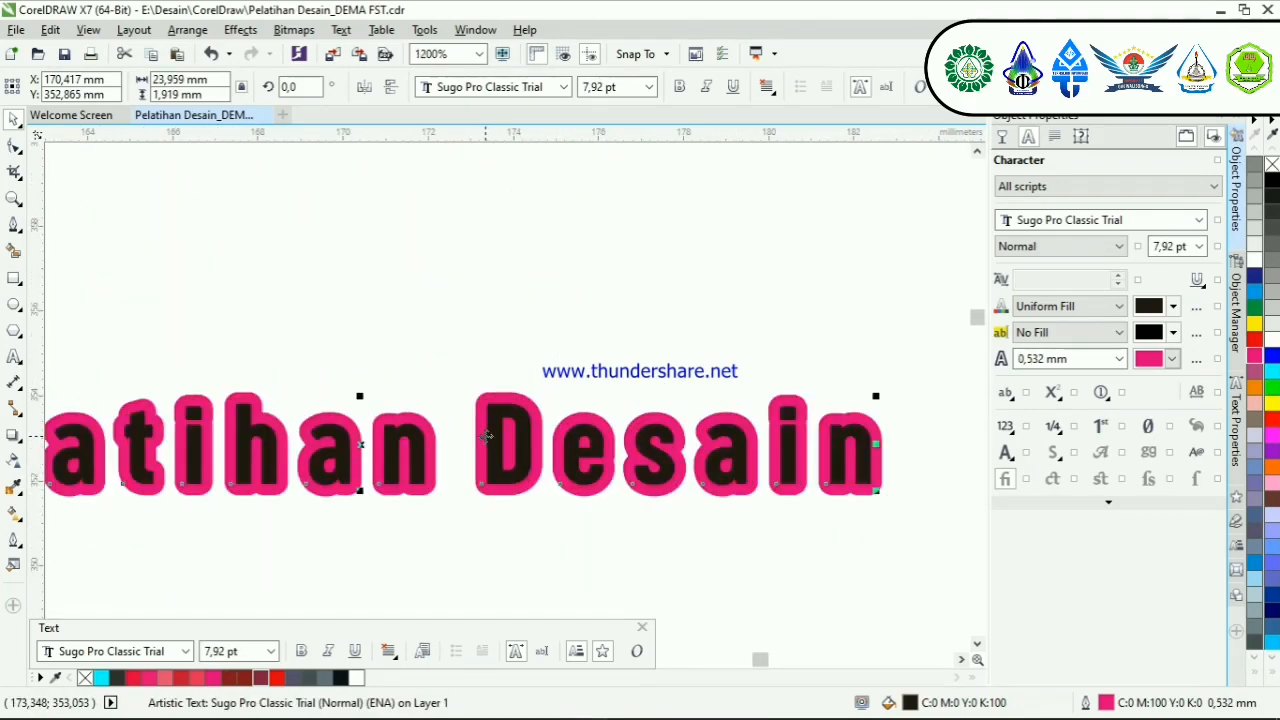
scroll(580, 428, "down", 1)
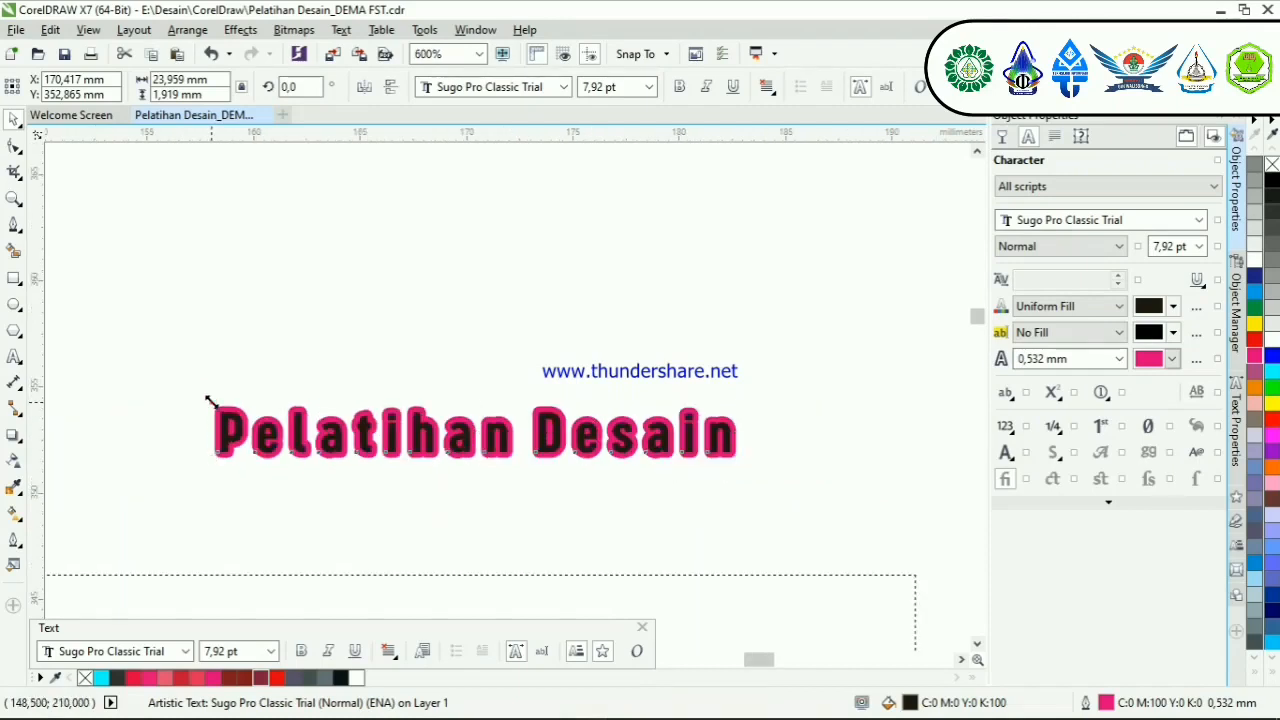
Step: Enlarge the heading proportionally to about 42 pt, roughly 127 mm wide, and move it up just above the paragraph text frame
left_click_drag(211, 401, 114, 295)
scroll(569, 364, "down", 2)
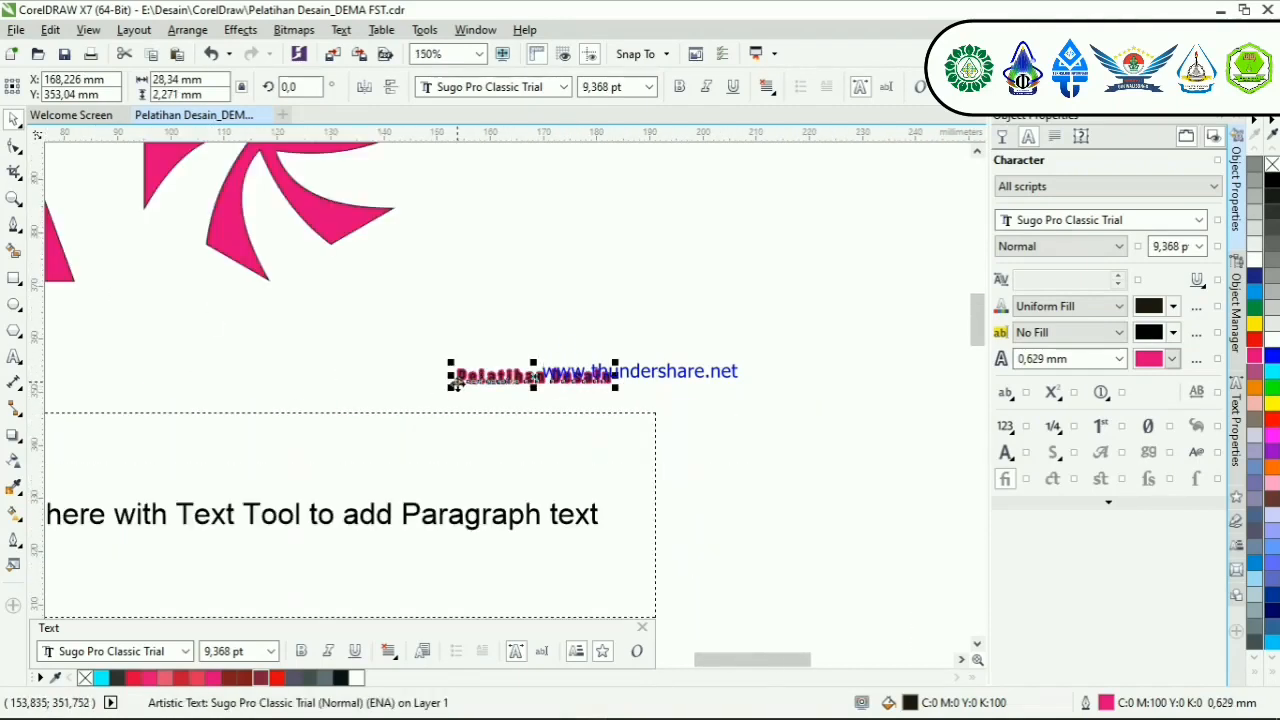
left_click_drag(452, 384, 112, 440)
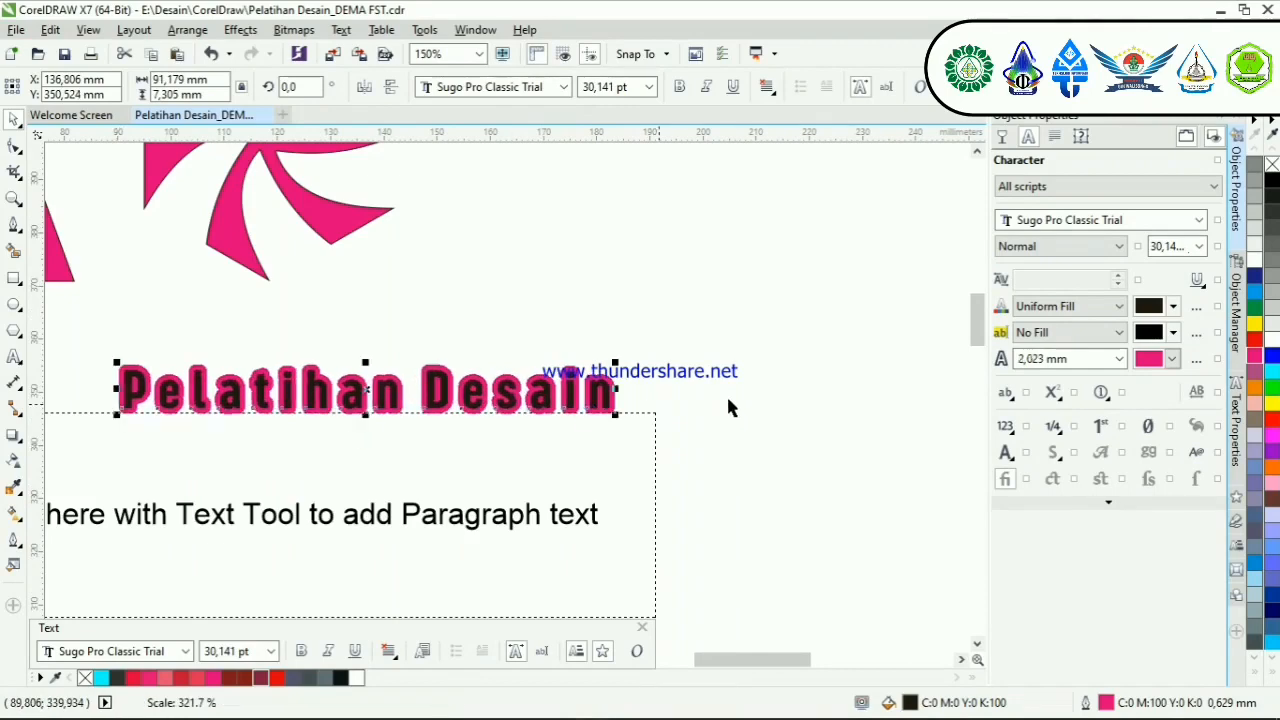
scroll(728, 405, "down", 1)
scroll(415, 383, "up", 1)
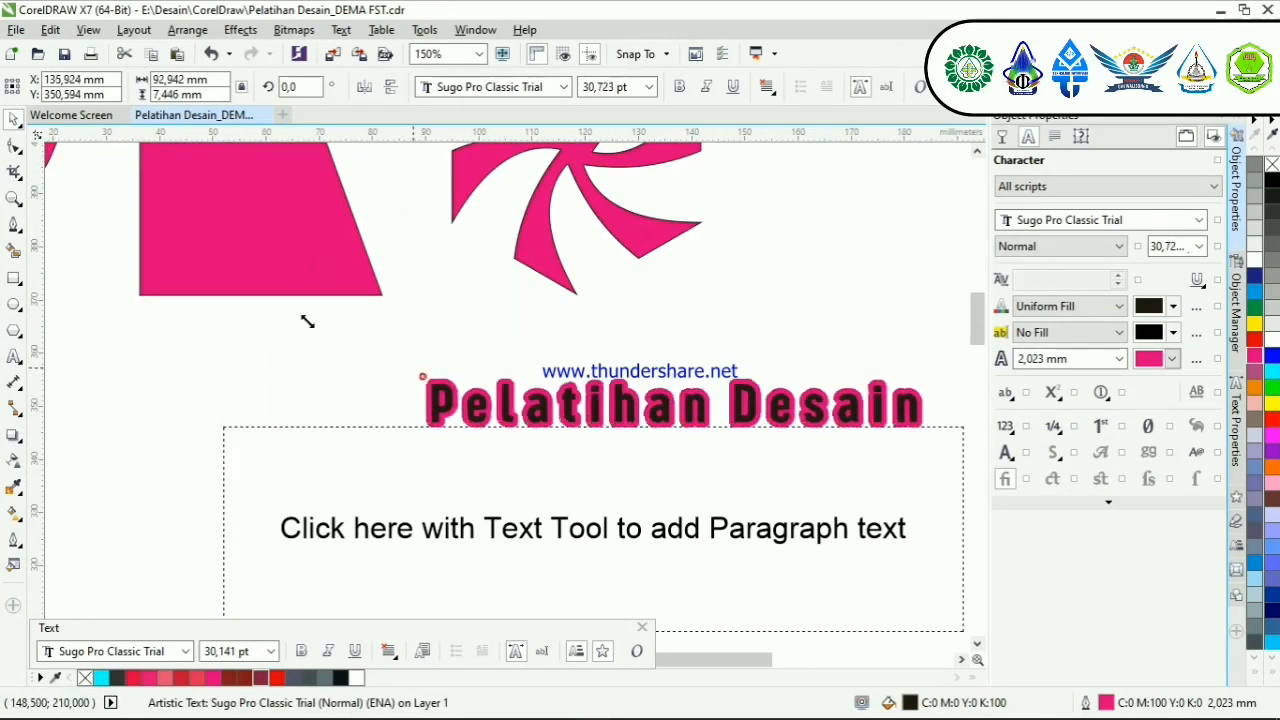
left_click_drag(307, 321, 235, 362)
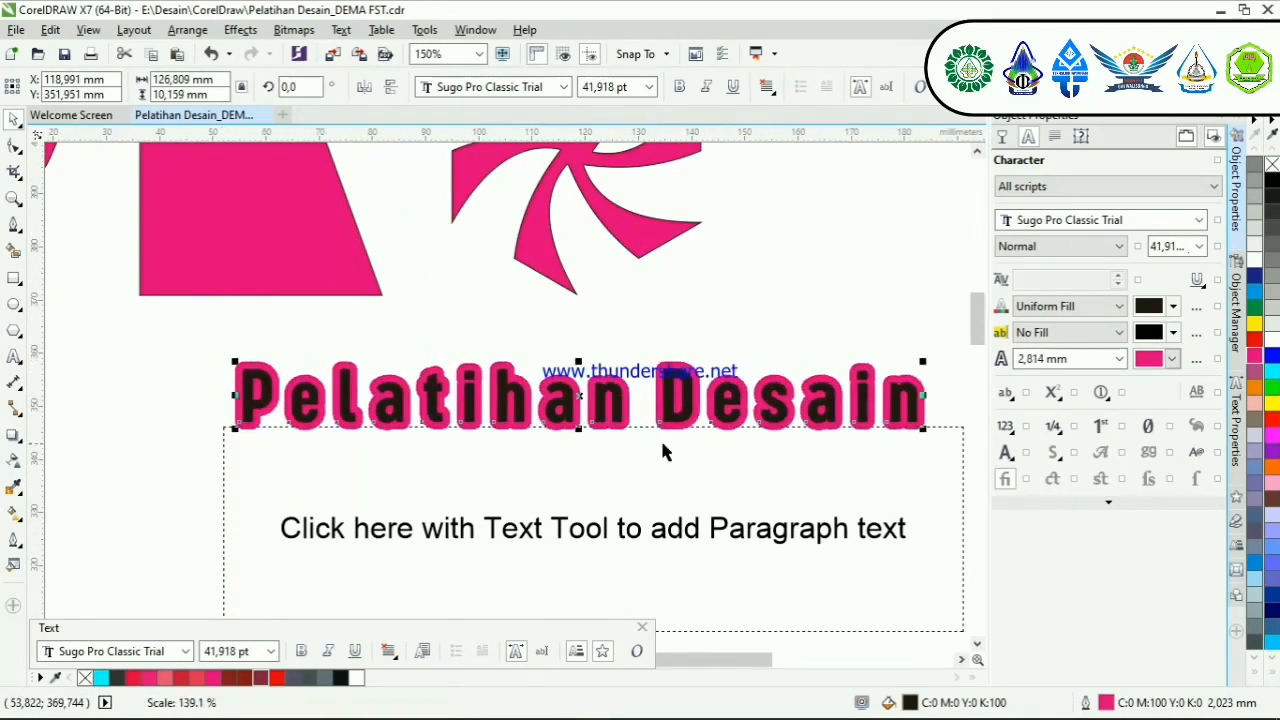
left_click_drag(614, 425, 614, 408)
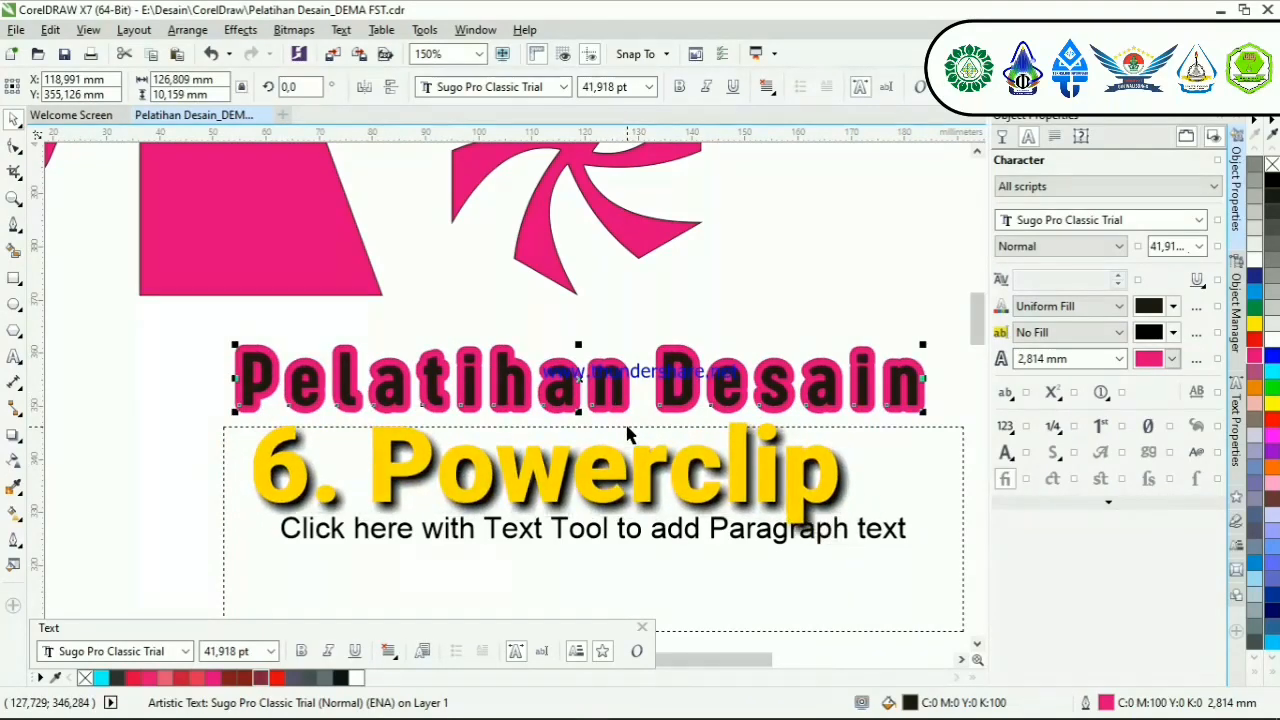
Step: Show the Object Manager, check the entry of the pinwheel polygon on Layer 1, and clear the selection
scroll(695, 337, "down", 2)
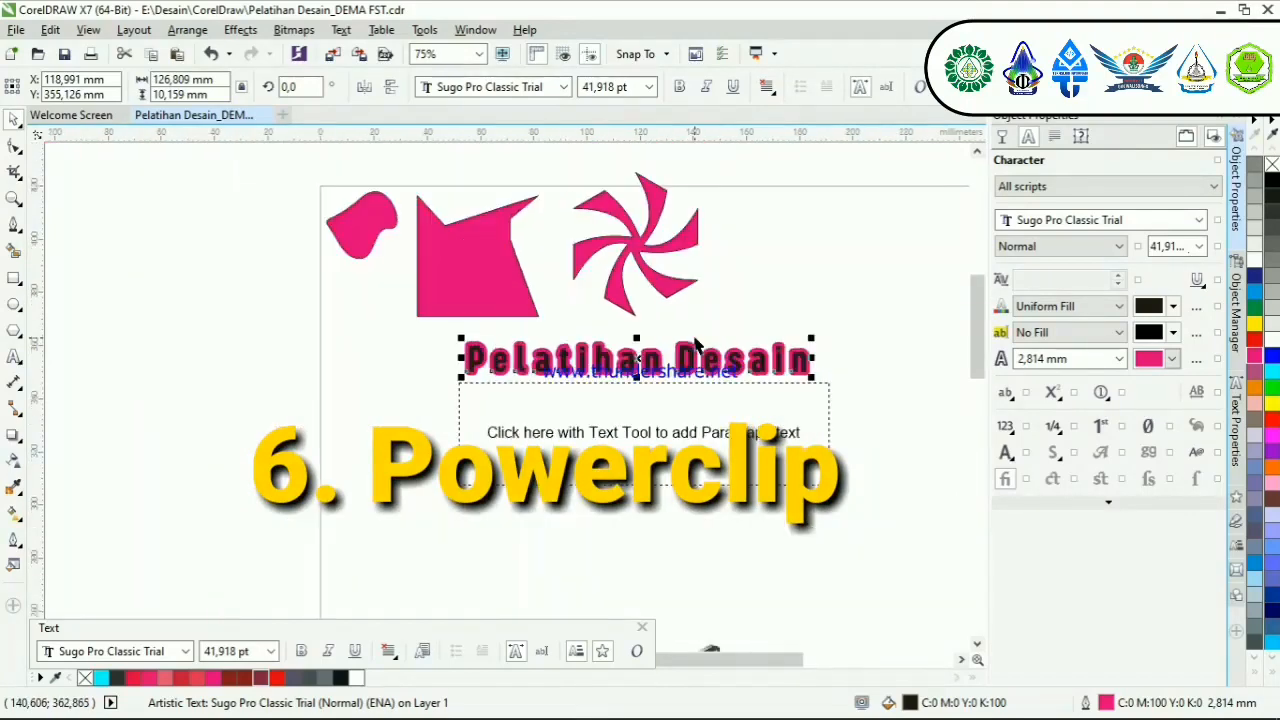
scroll(697, 340, "down", 1)
left_click(486, 349)
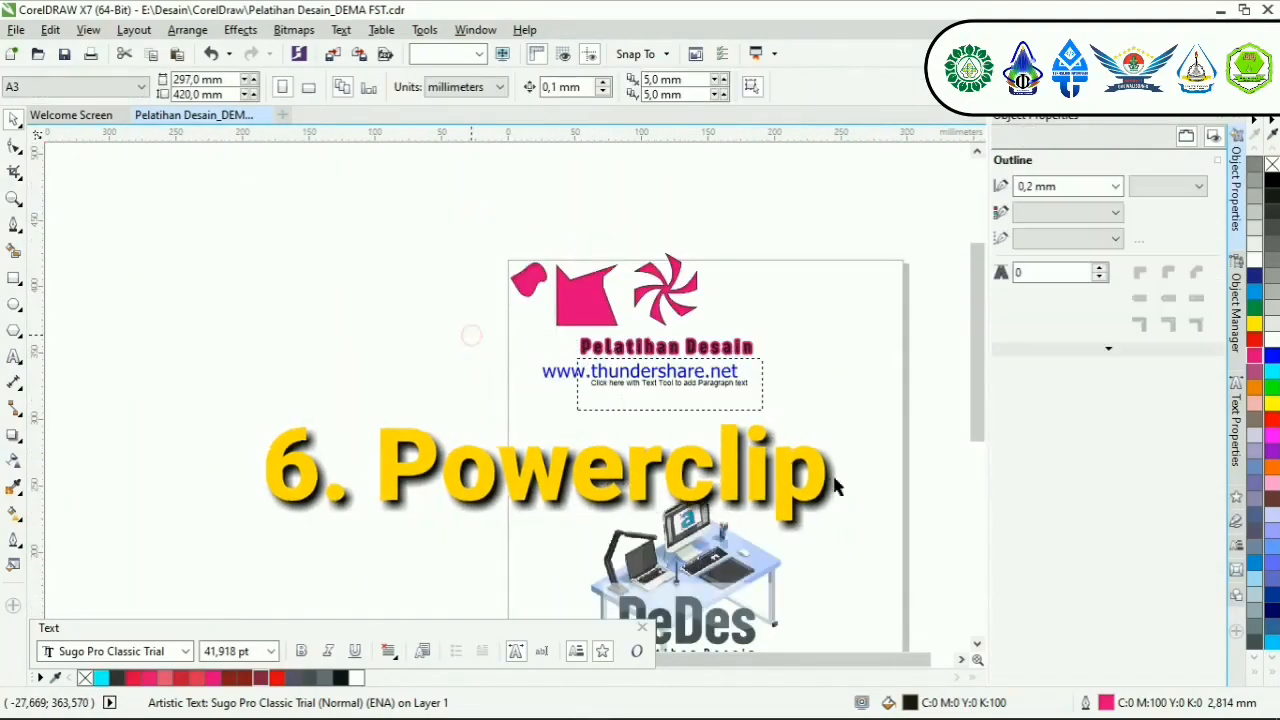
scroll(731, 280, "up", 1)
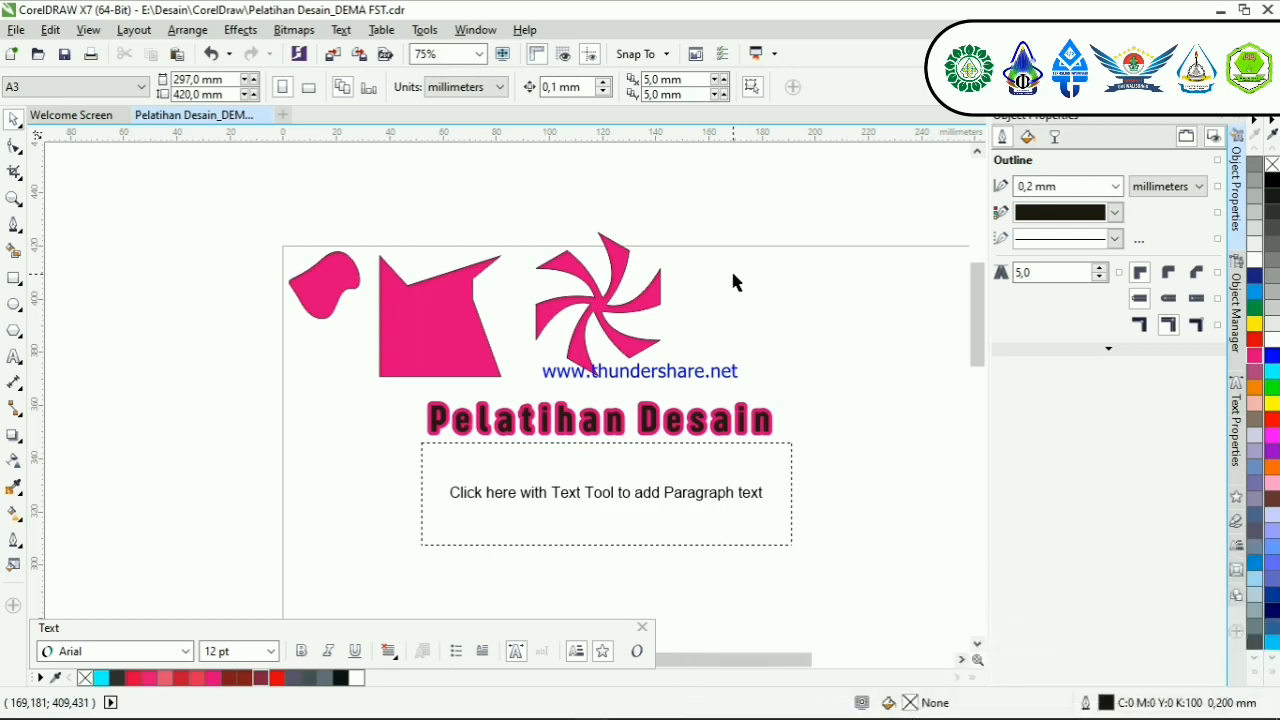
left_click(606, 276)
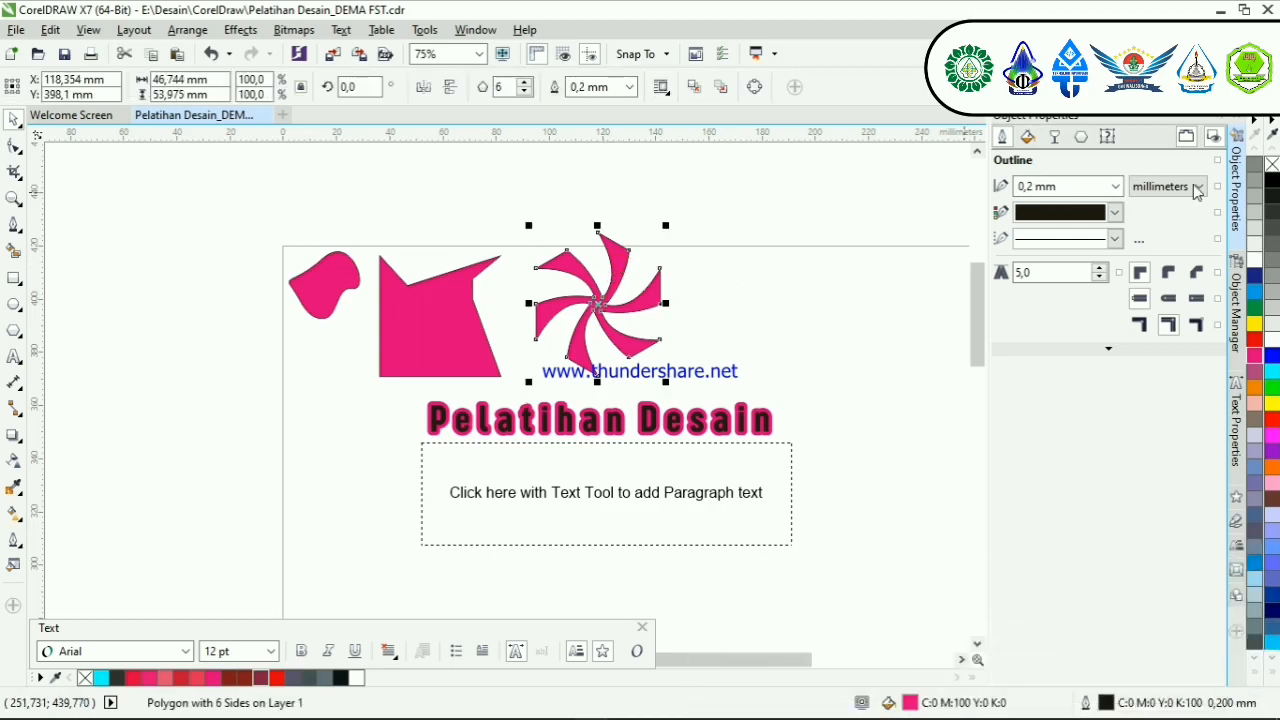
left_click(1238, 300)
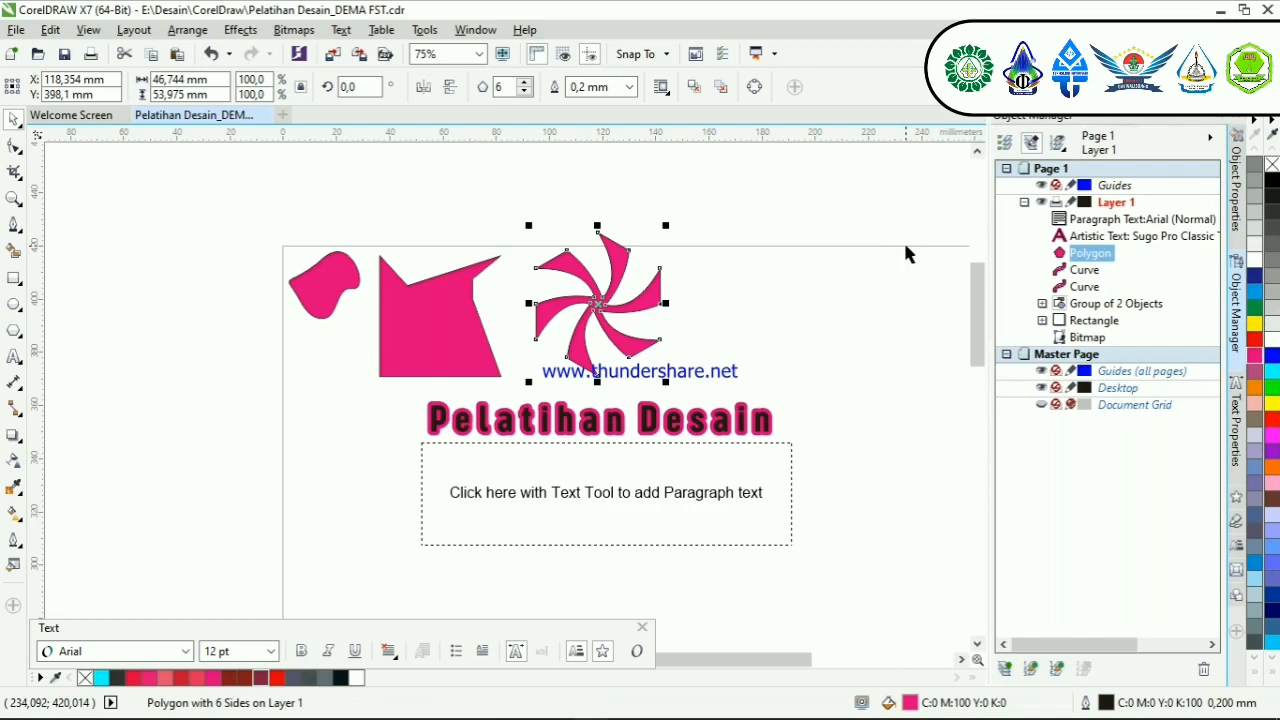
left_click(843, 266)
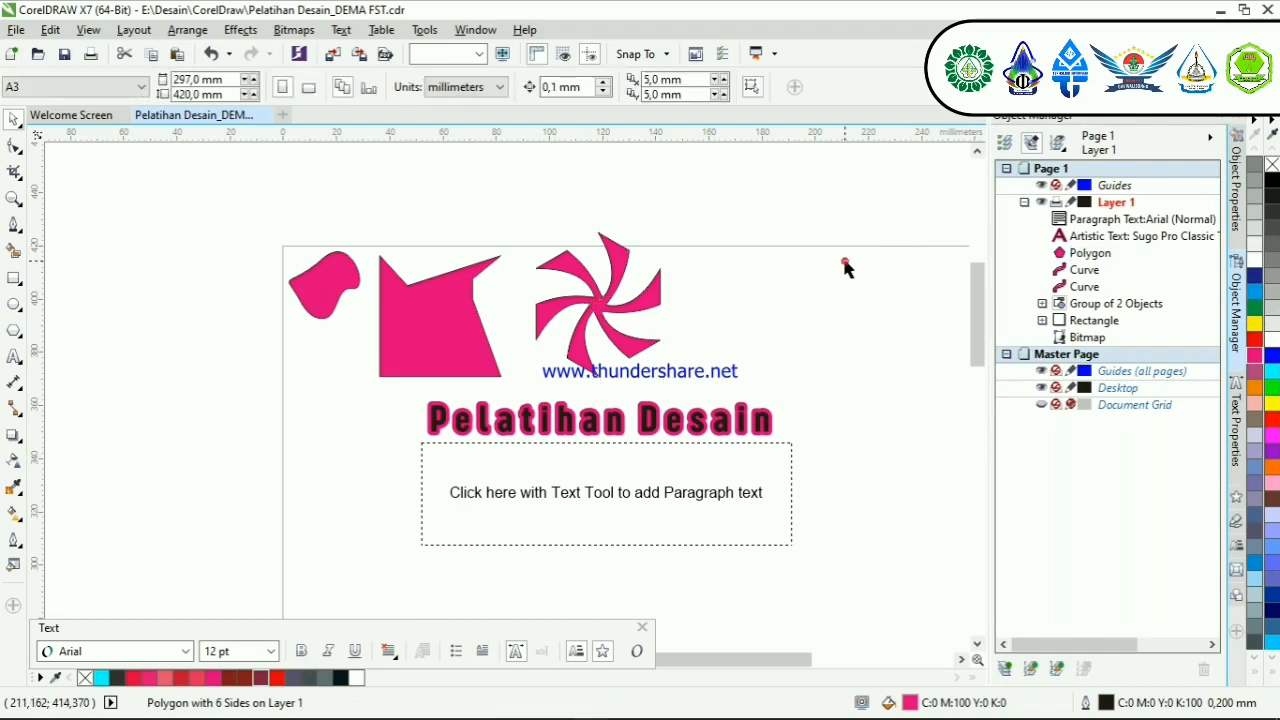
Step: Move the desk bitmap off the page into the empty area beside it, centred at about X -107 mm, Y 336 mm
scroll(836, 266, "down", 2)
left_click_drag(776, 530, 534, 362)
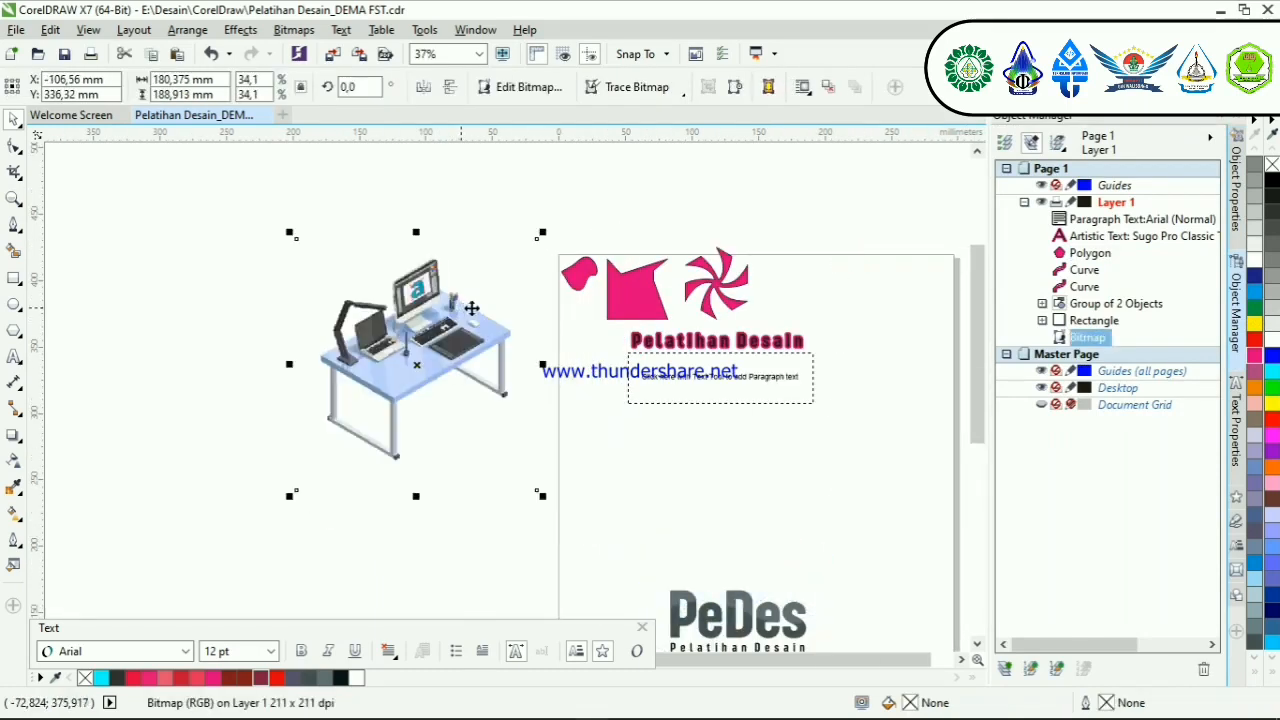
Step: Draw a trapezoid basic shape about 118 x 85 mm in the empty area above the PeDes logo
left_click(19, 336)
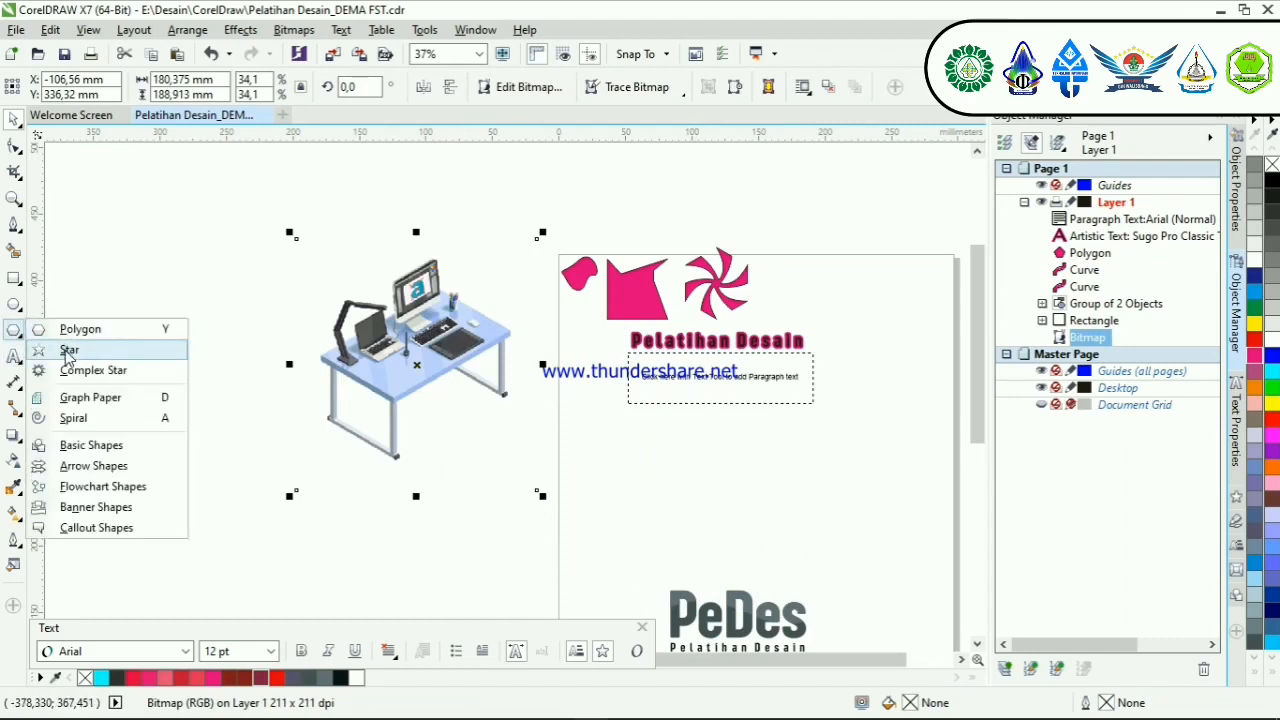
left_click(80, 445)
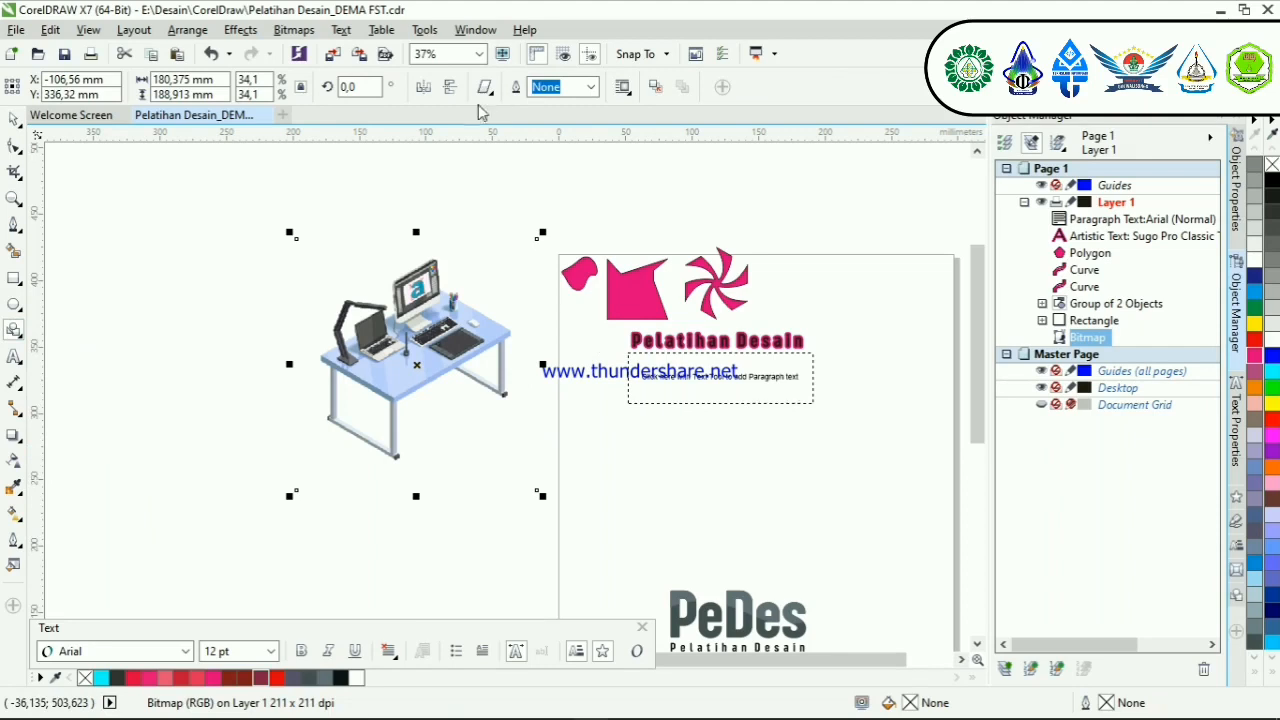
left_click(20, 337)
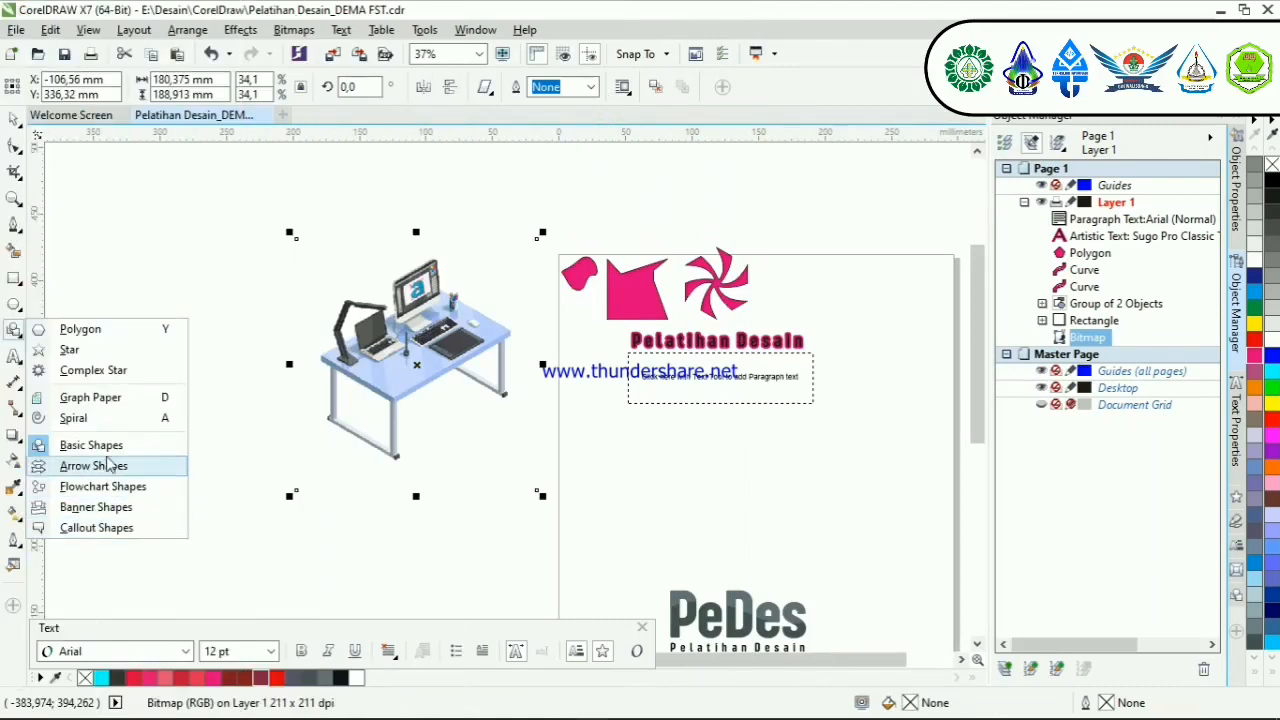
left_click(106, 447)
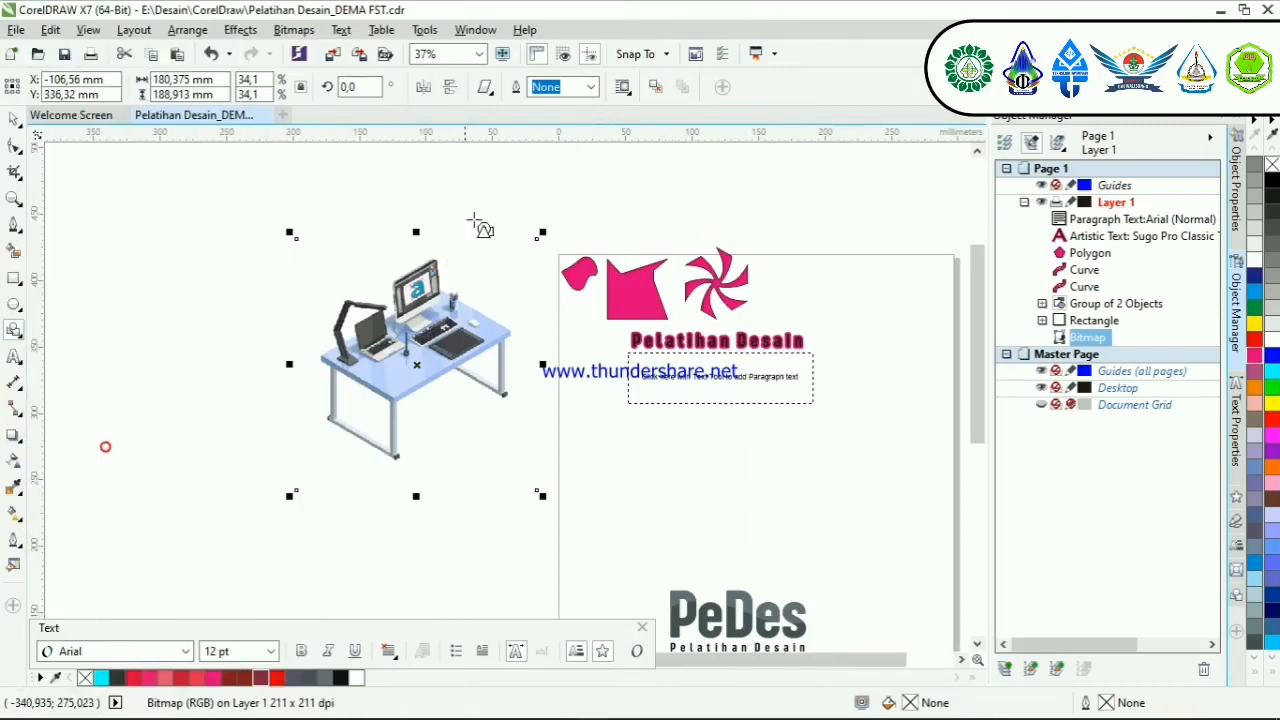
left_click(487, 88)
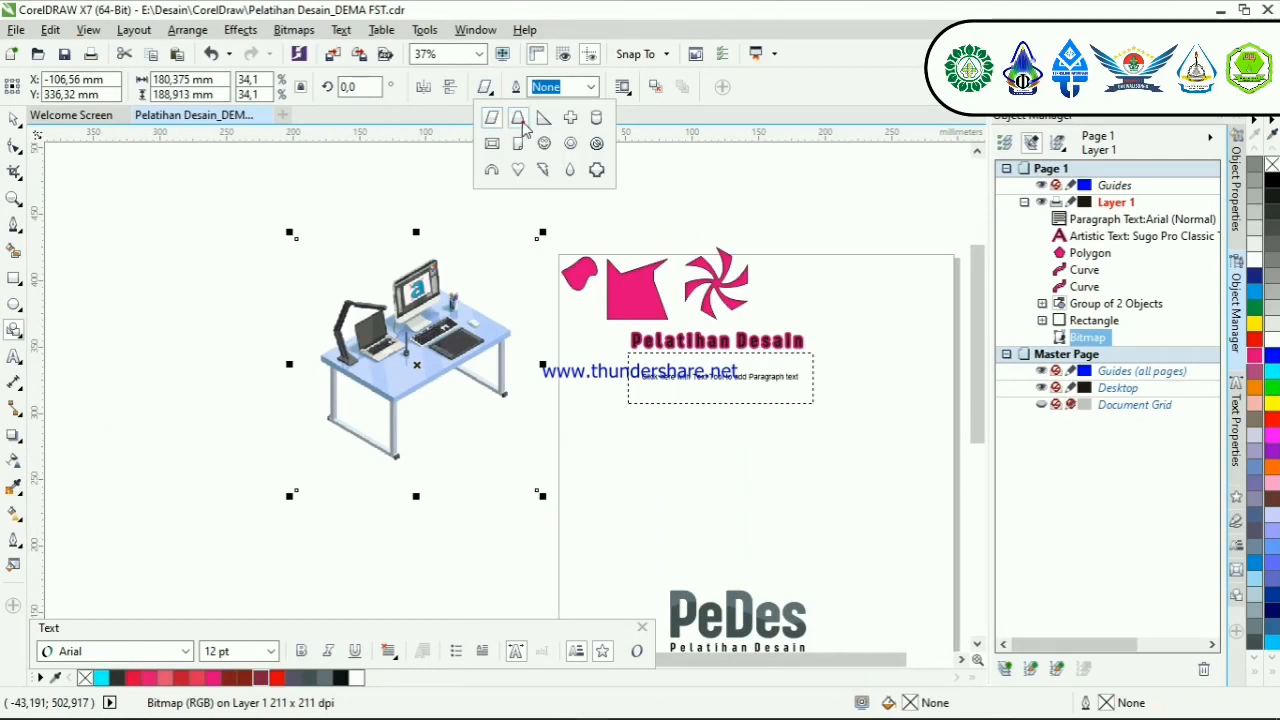
left_click(518, 118)
left_click_drag(574, 439, 742, 563)
left_click(14, 120)
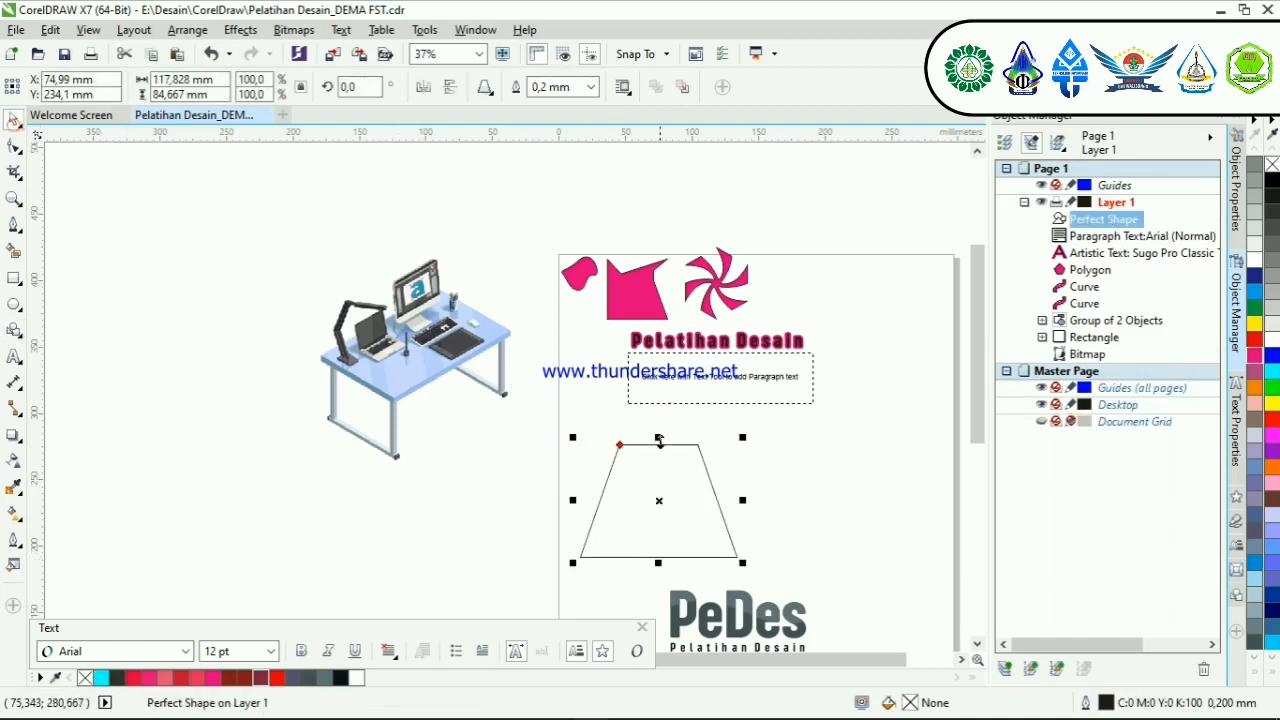
Step: Move the desk bitmap down to about Y 305 mm, and raise and shrink the trapezoid to about 103 x 74 mm
left_click(440, 362)
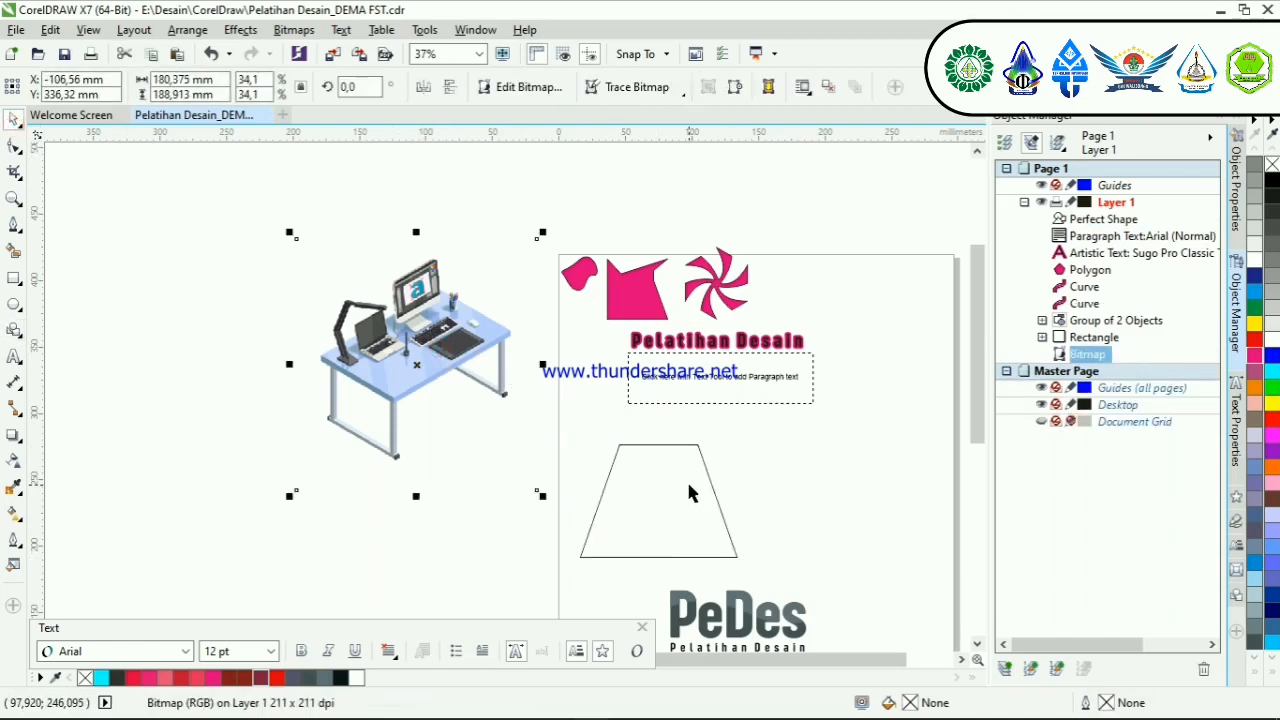
left_click_drag(474, 345, 473, 391)
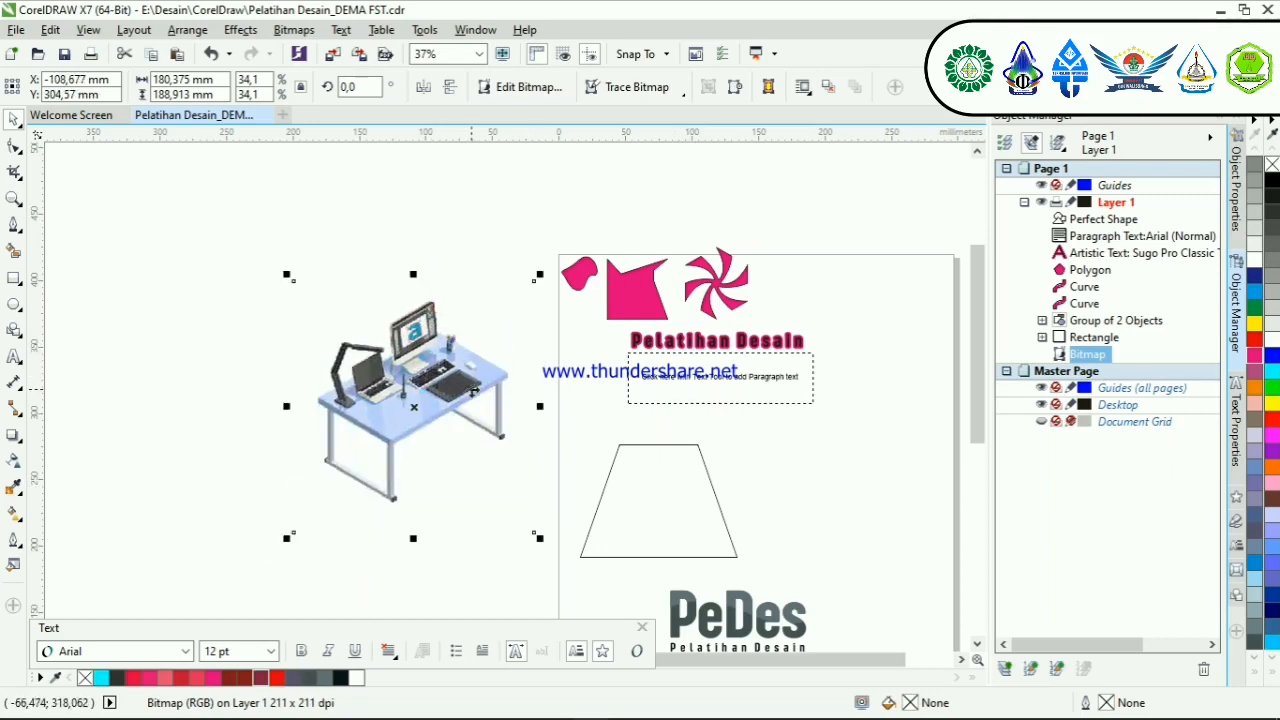
left_click(689, 505)
left_click_drag(696, 513, 694, 494)
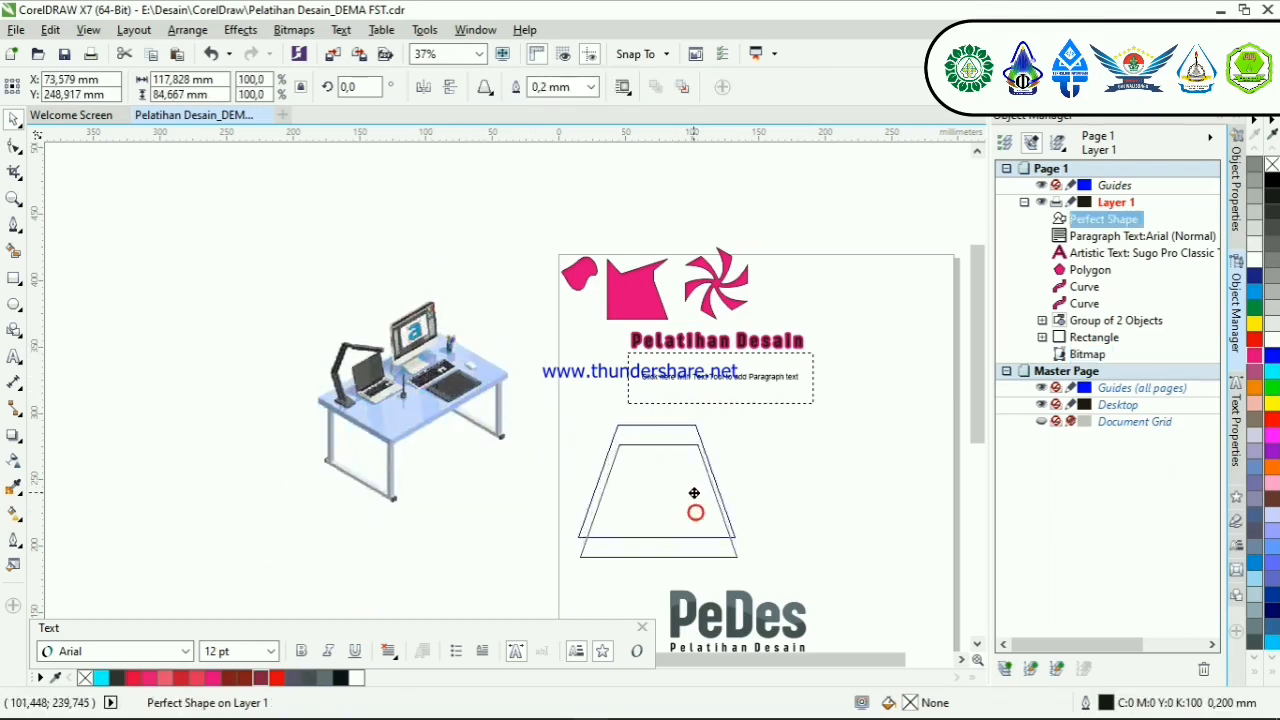
left_click_drag(742, 545, 721, 529)
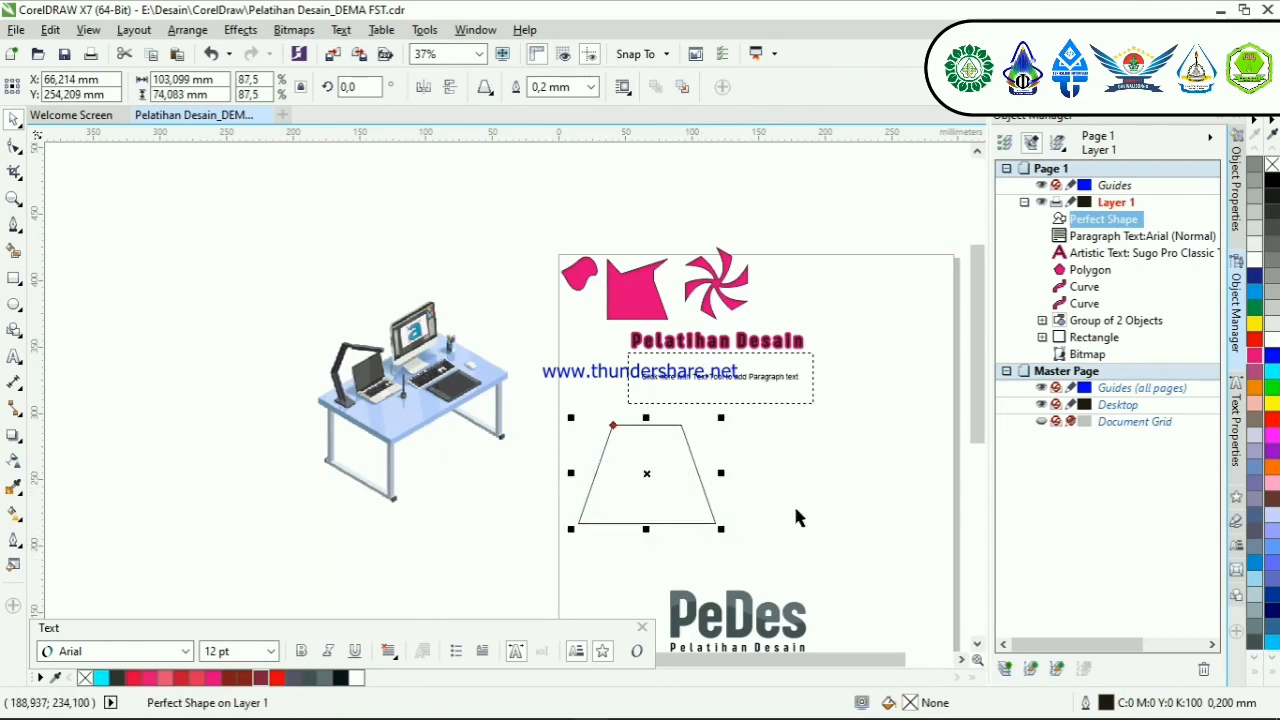
Step: Place the desk bitmap inside the trapezoid as a PowerClip
left_click(442, 395)
right_click(442, 392)
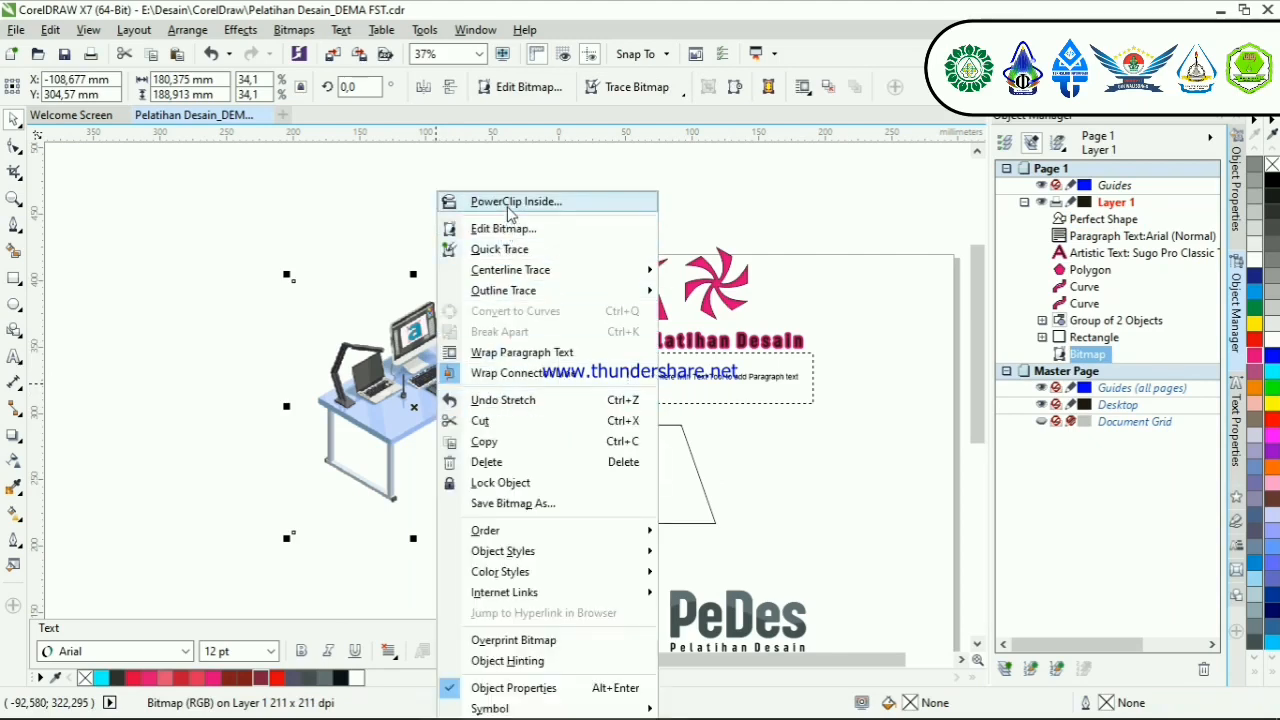
left_click(401, 229)
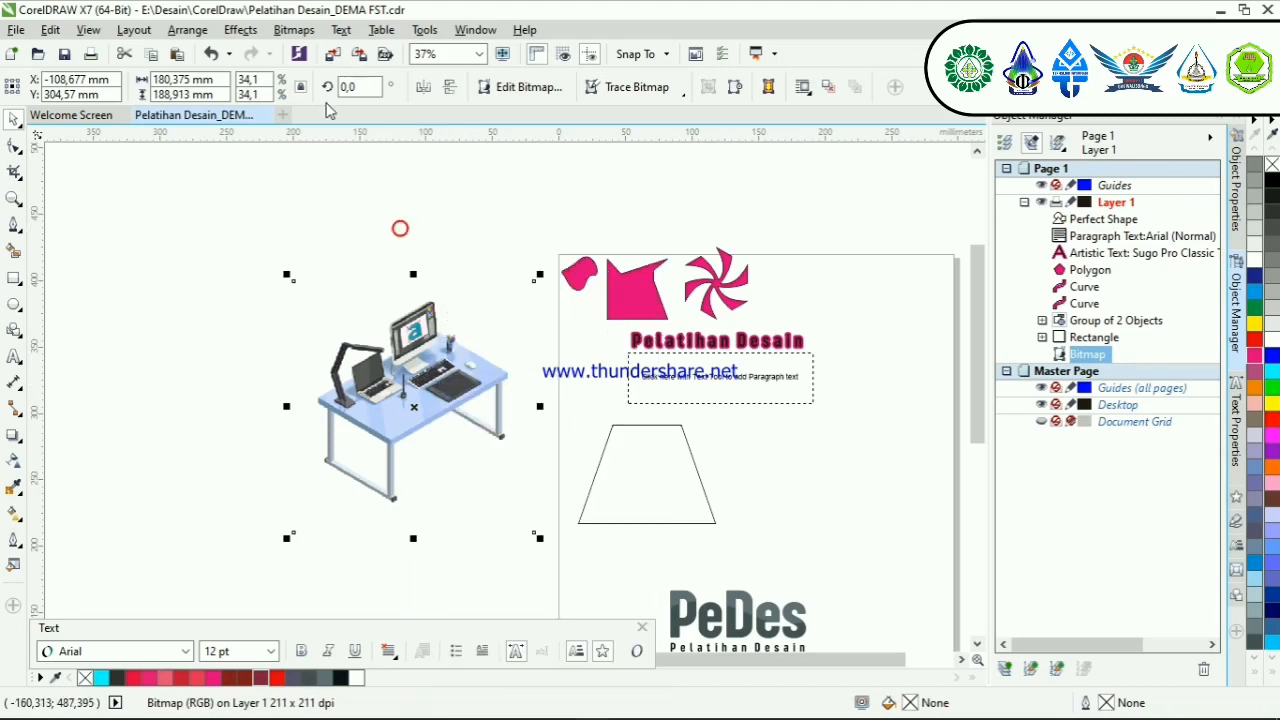
left_click(246, 33)
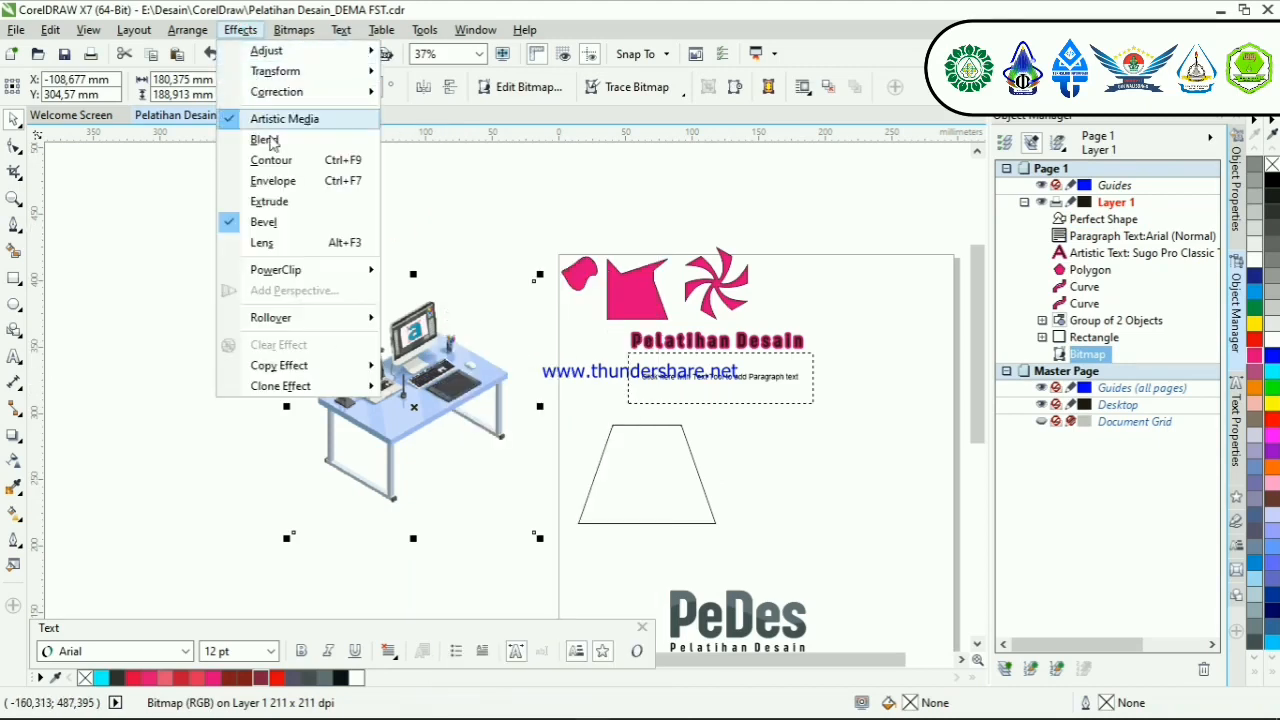
mouse_move(307, 274)
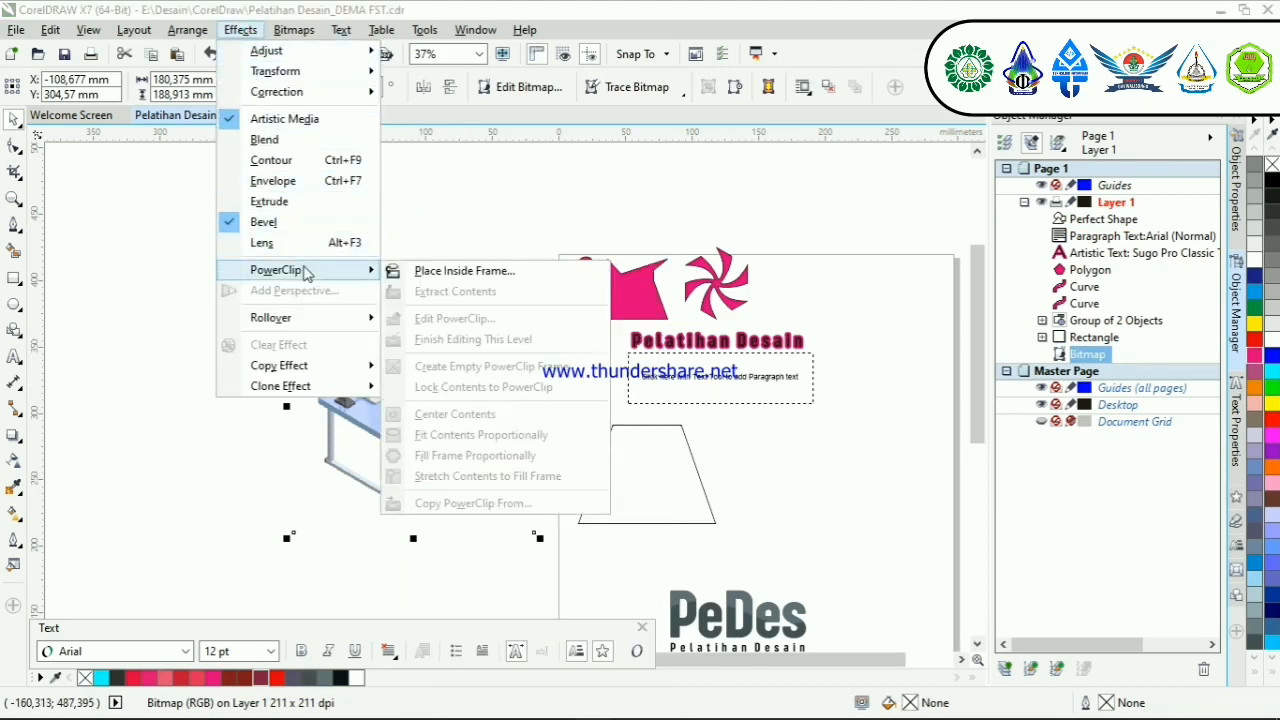
left_click(440, 271)
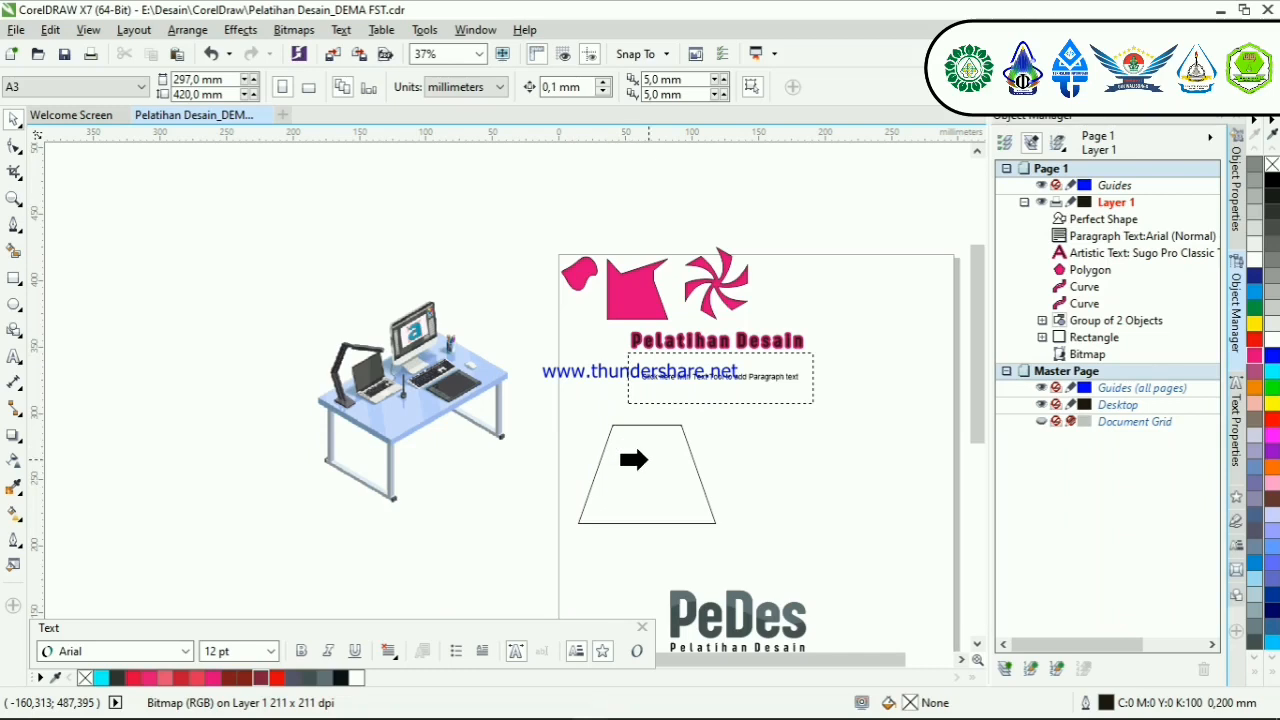
left_click(630, 461)
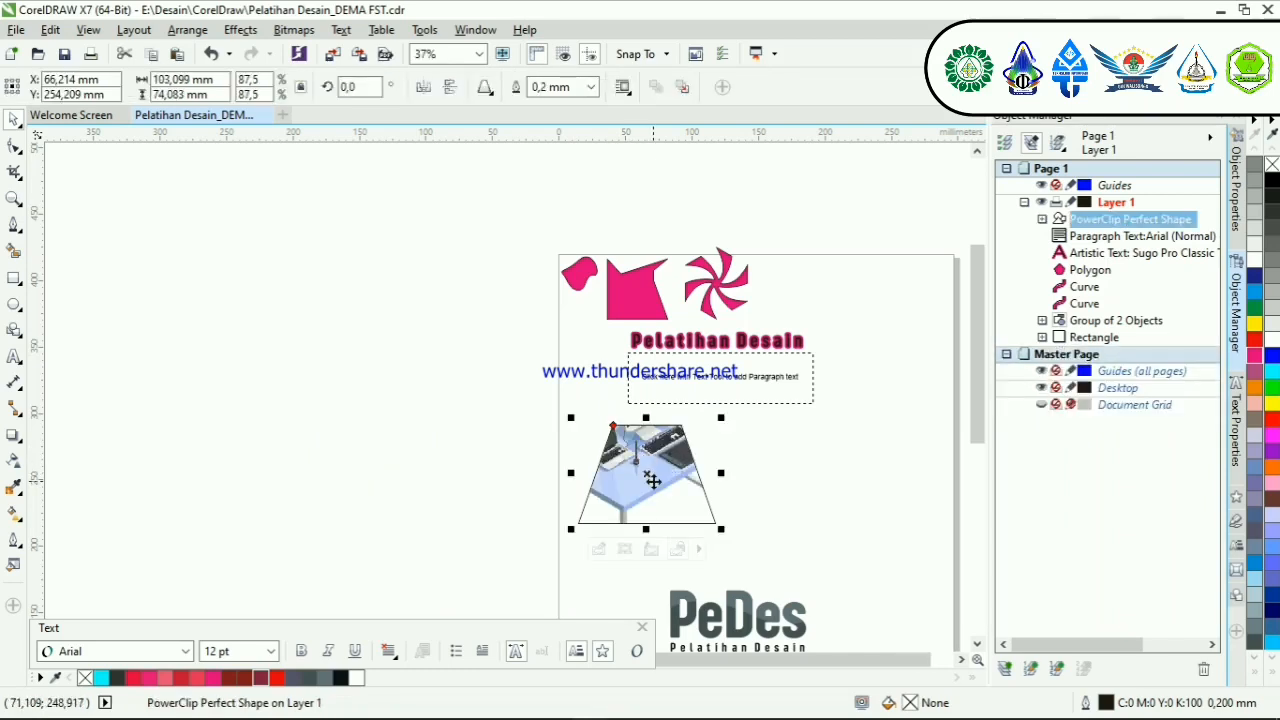
Step: Move the PowerClip trapezoid to about X -37 mm, Y 334 mm, and shift its bitmap contents down to frame the monitor
left_click_drag(620, 461, 517, 371)
scroll(542, 394, "up", 3)
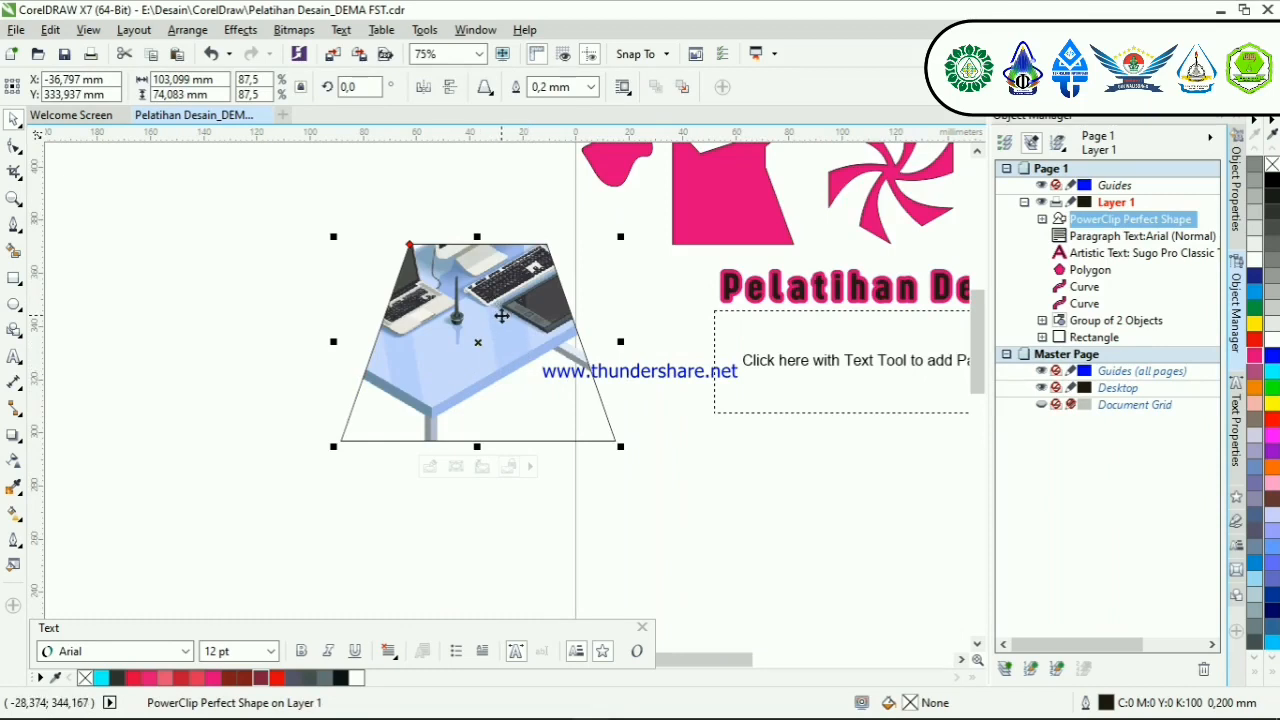
right_click(501, 316)
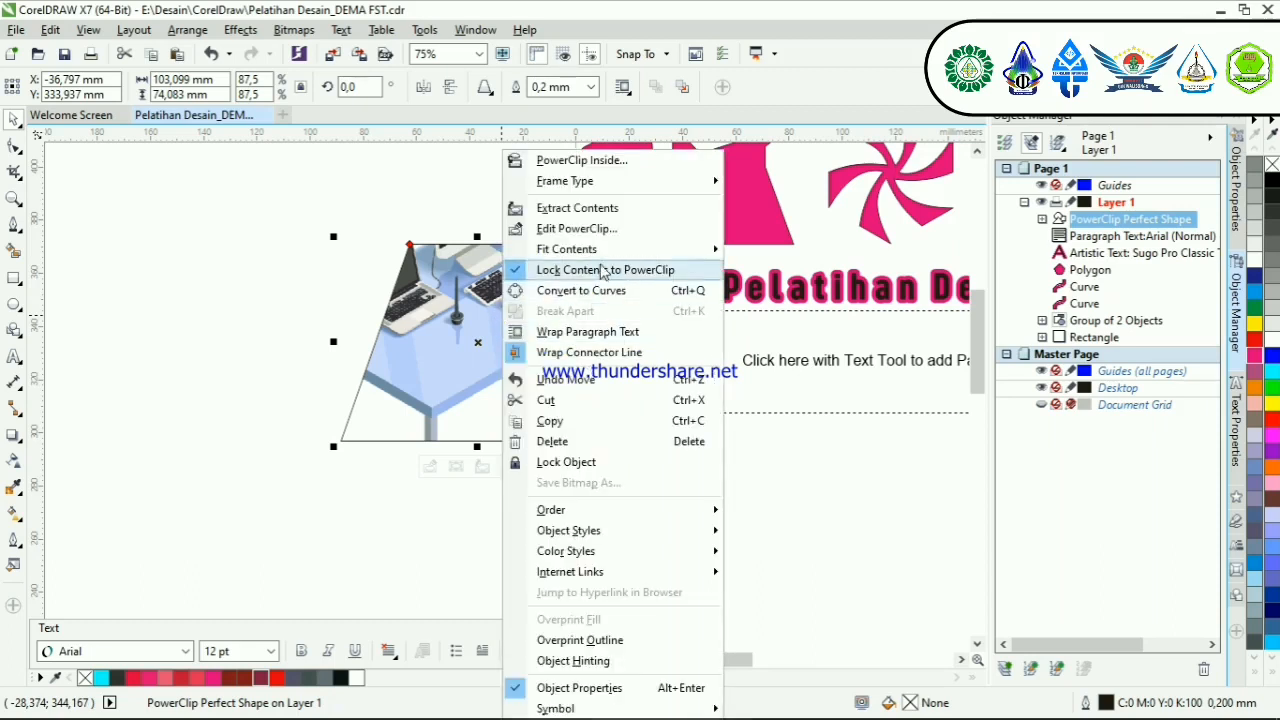
left_click(603, 228)
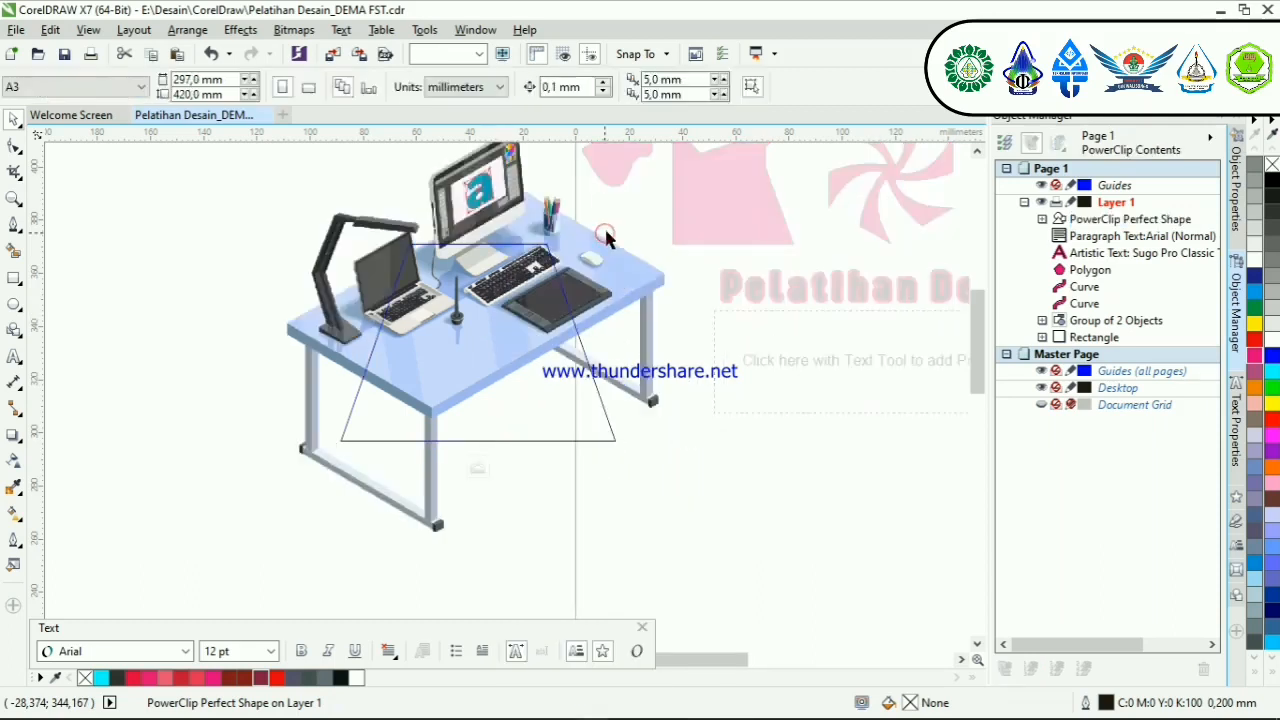
left_click_drag(644, 279, 638, 392)
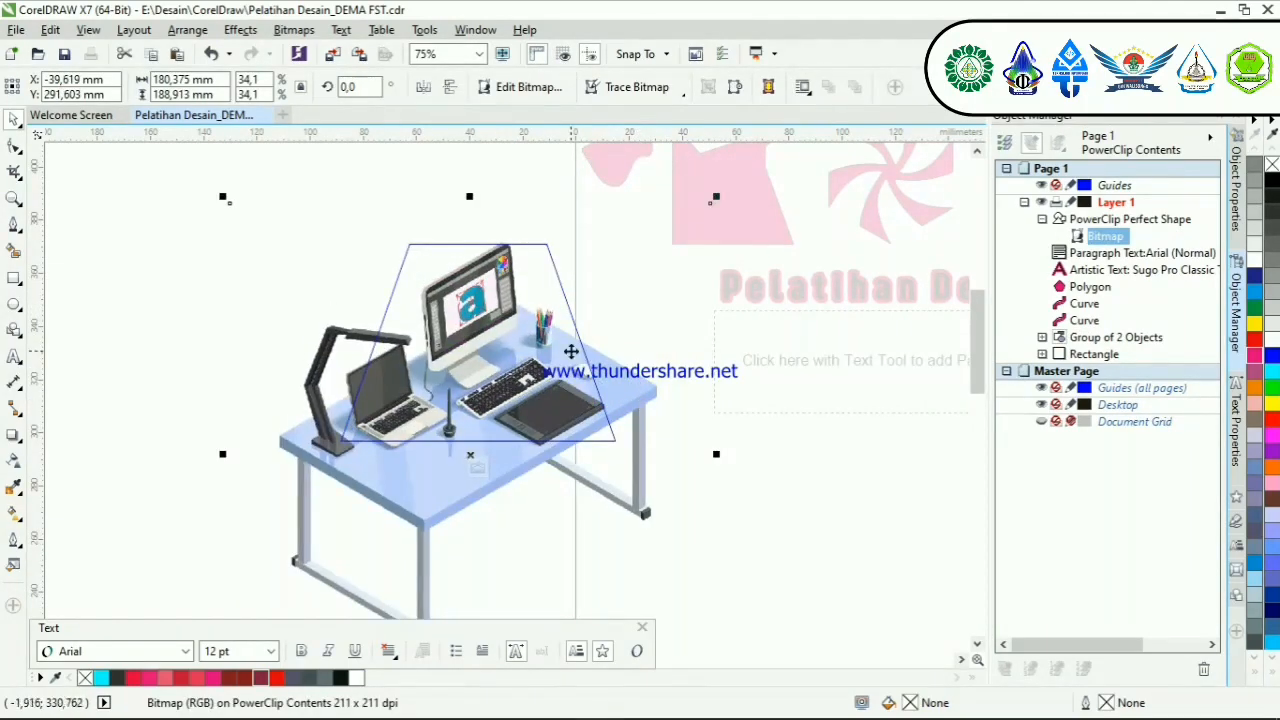
left_click(478, 468)
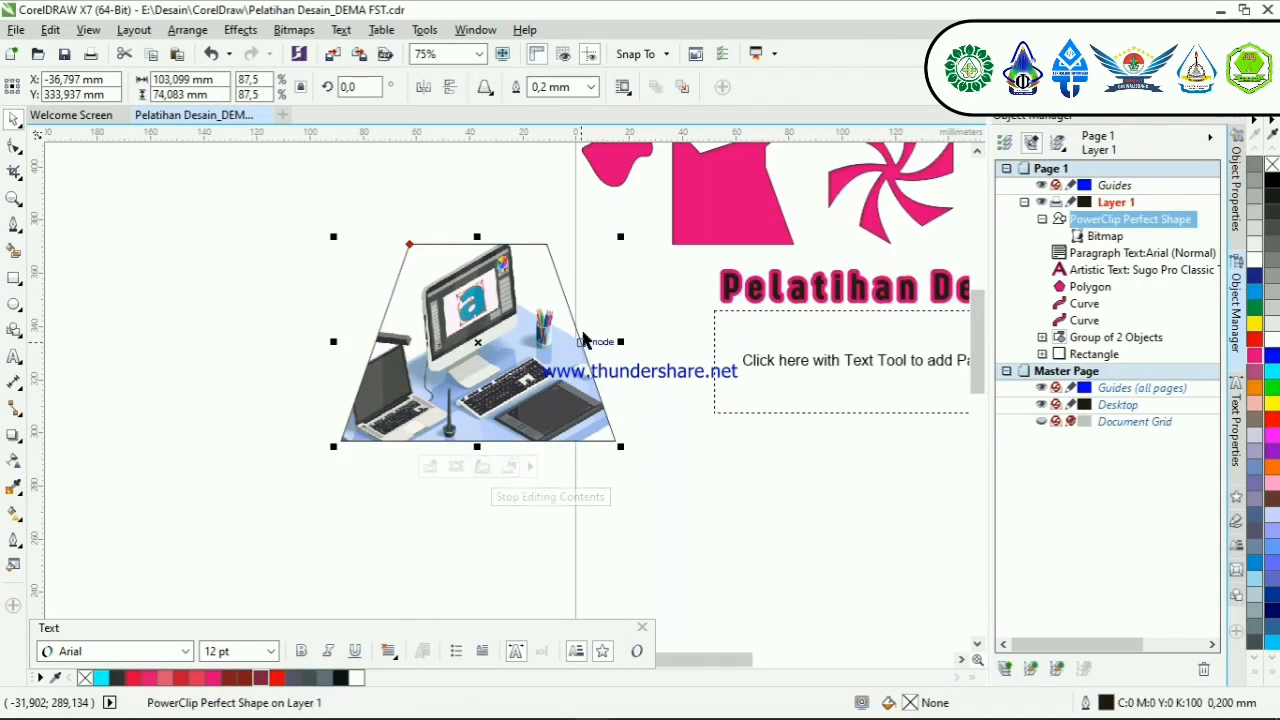
Step: Extract the desk bitmap from the trapezoid PowerClip and move it into the empty area beside the frame, away from the page
left_click(451, 214)
scroll(469, 312, "down", 2)
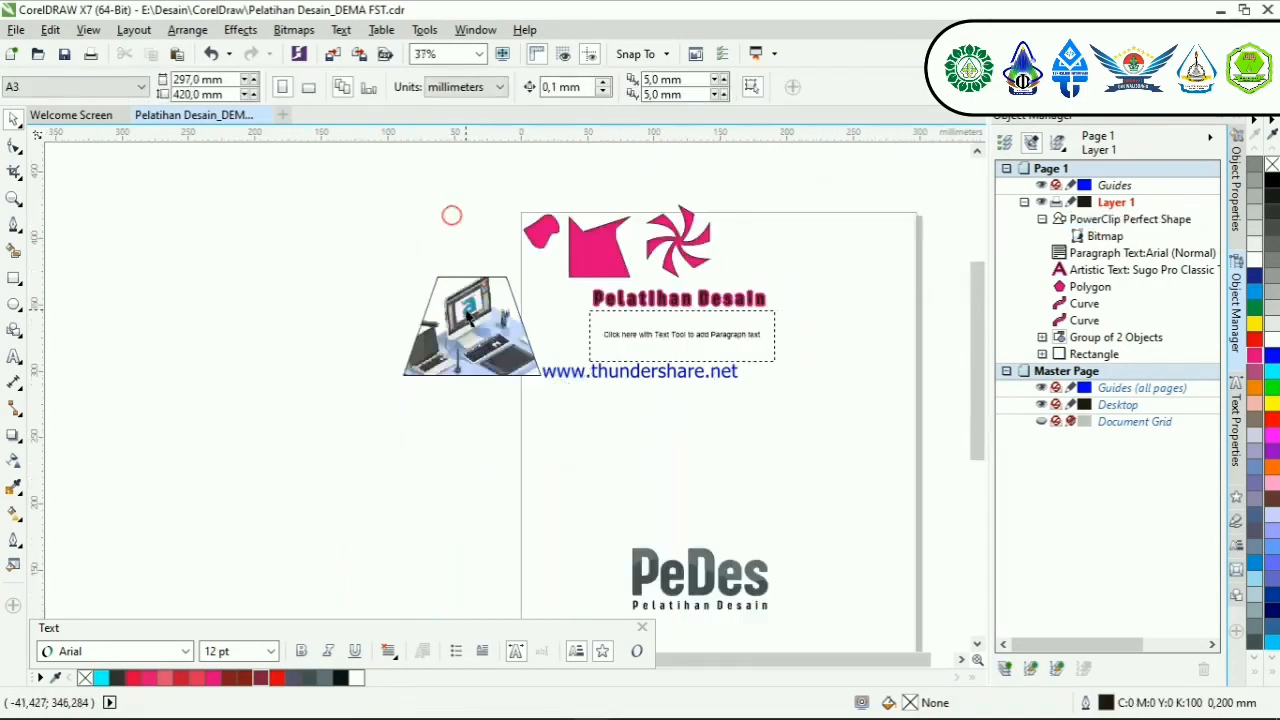
scroll(467, 312, "up", 2)
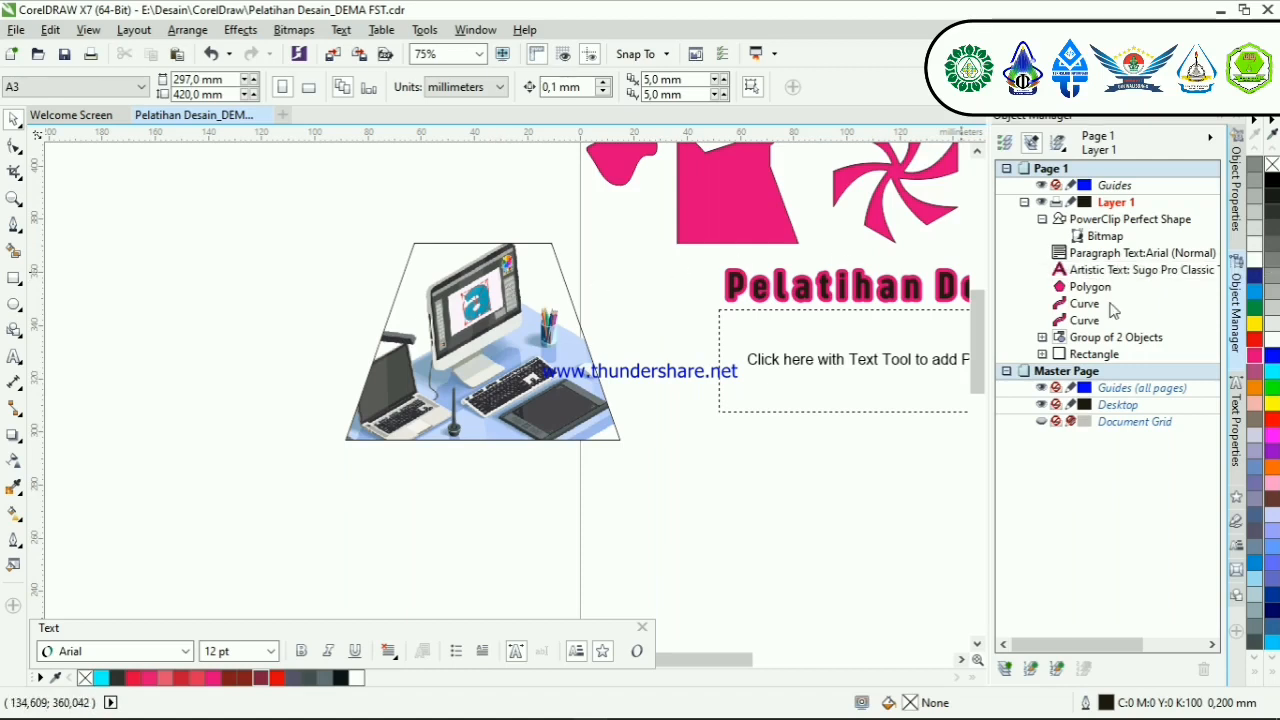
scroll(481, 330, "down", 2)
left_click(481, 330)
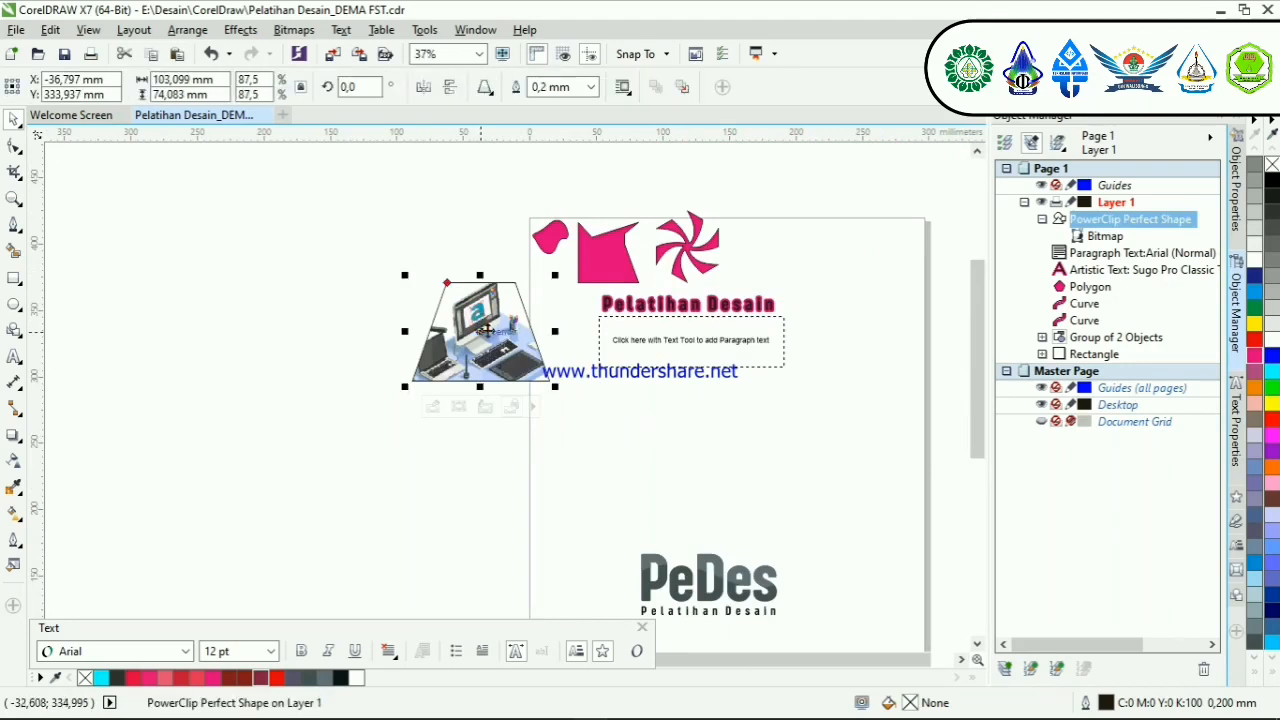
right_click(484, 330)
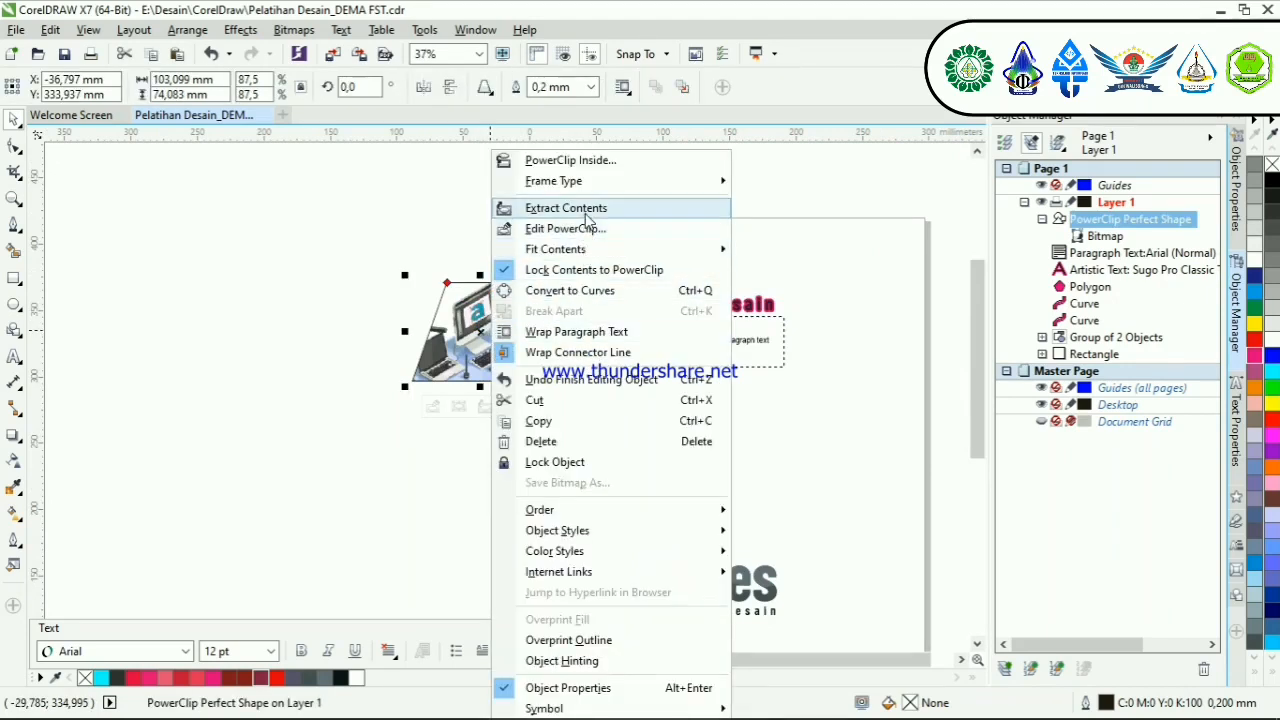
left_click(588, 219)
left_click_drag(486, 385, 294, 317)
Step: Try to PowerClip the empty trapezoid frame inside the desk bitmap and inside the pink angular curve, and undo the clipping
left_click(478, 322)
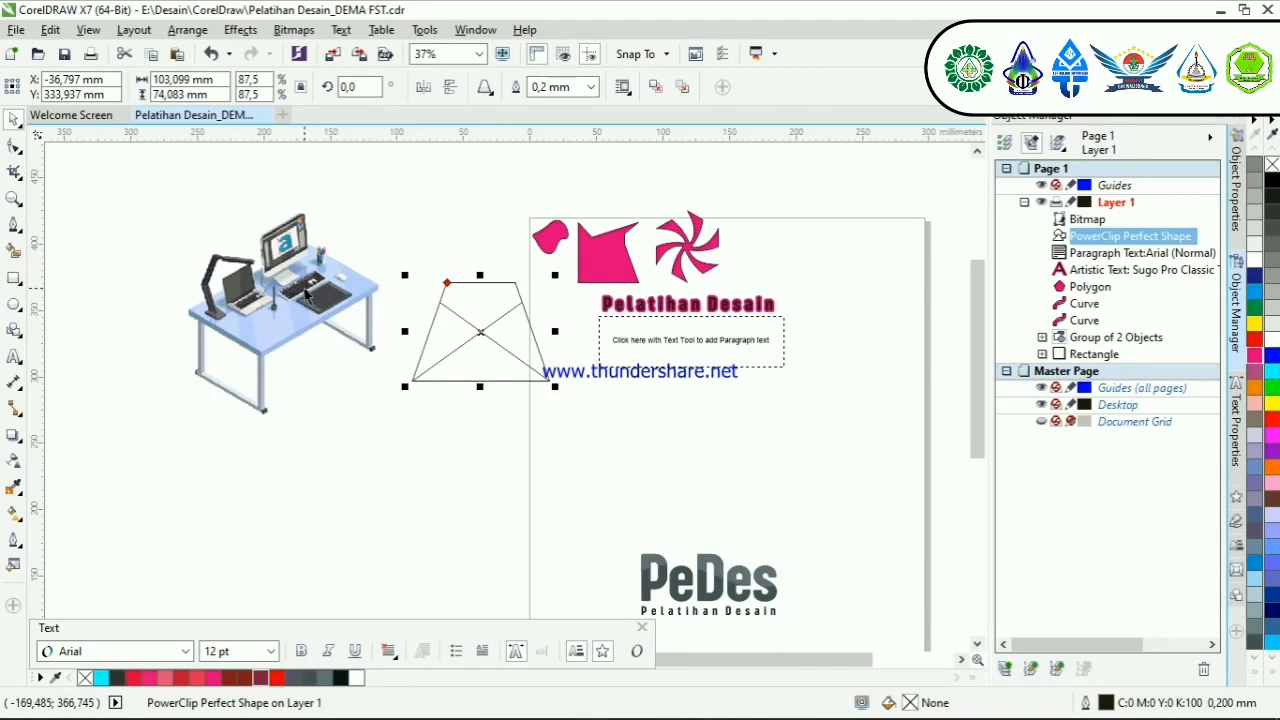
right_click(508, 328)
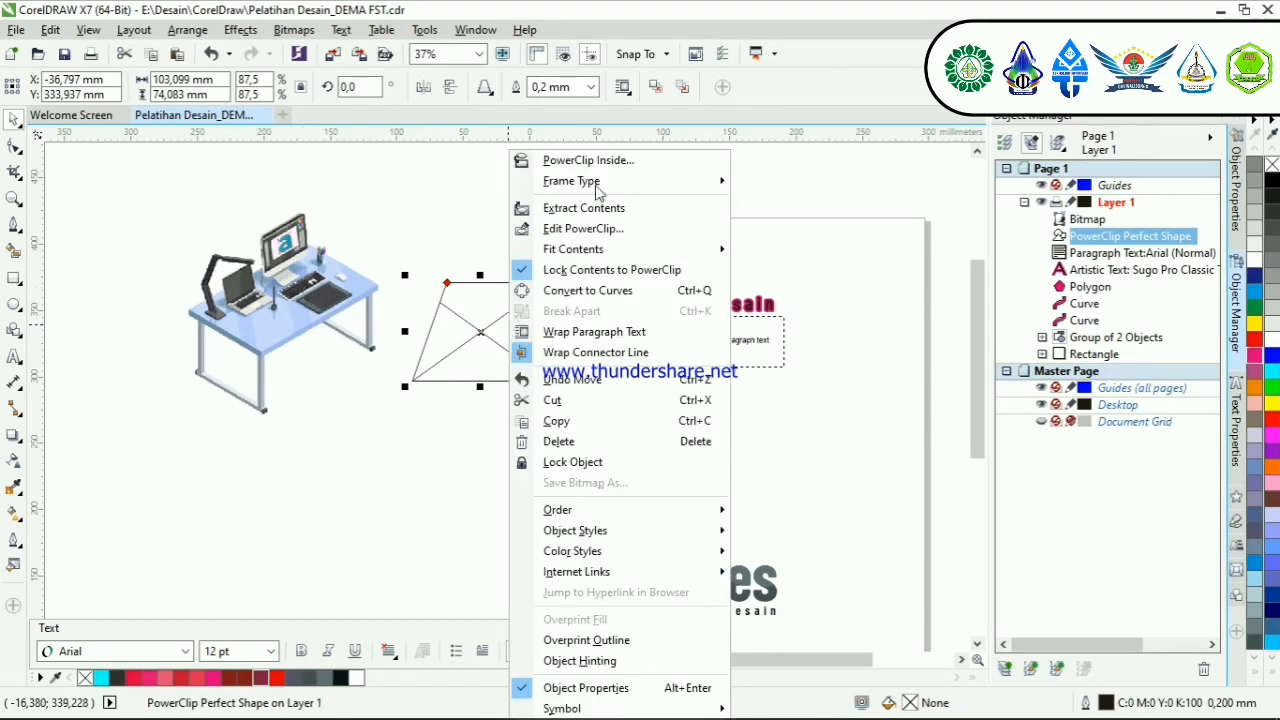
left_click(590, 162)
left_click(257, 310)
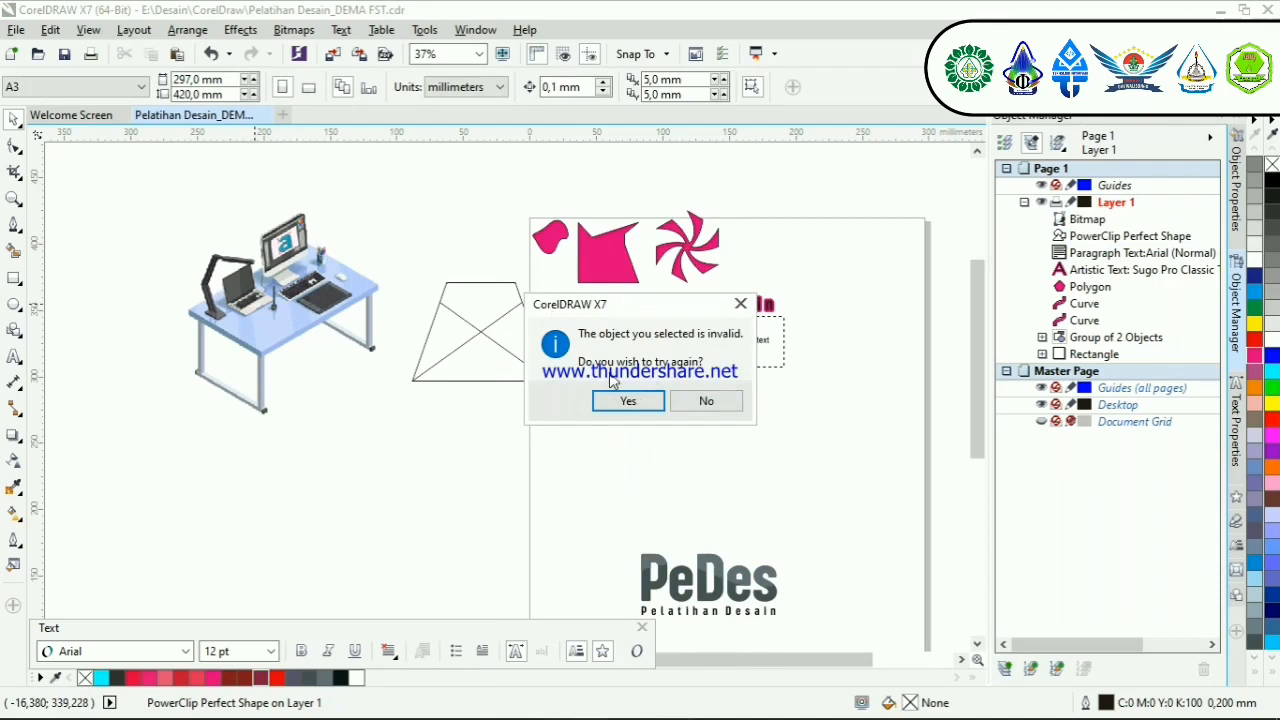
left_click(628, 400)
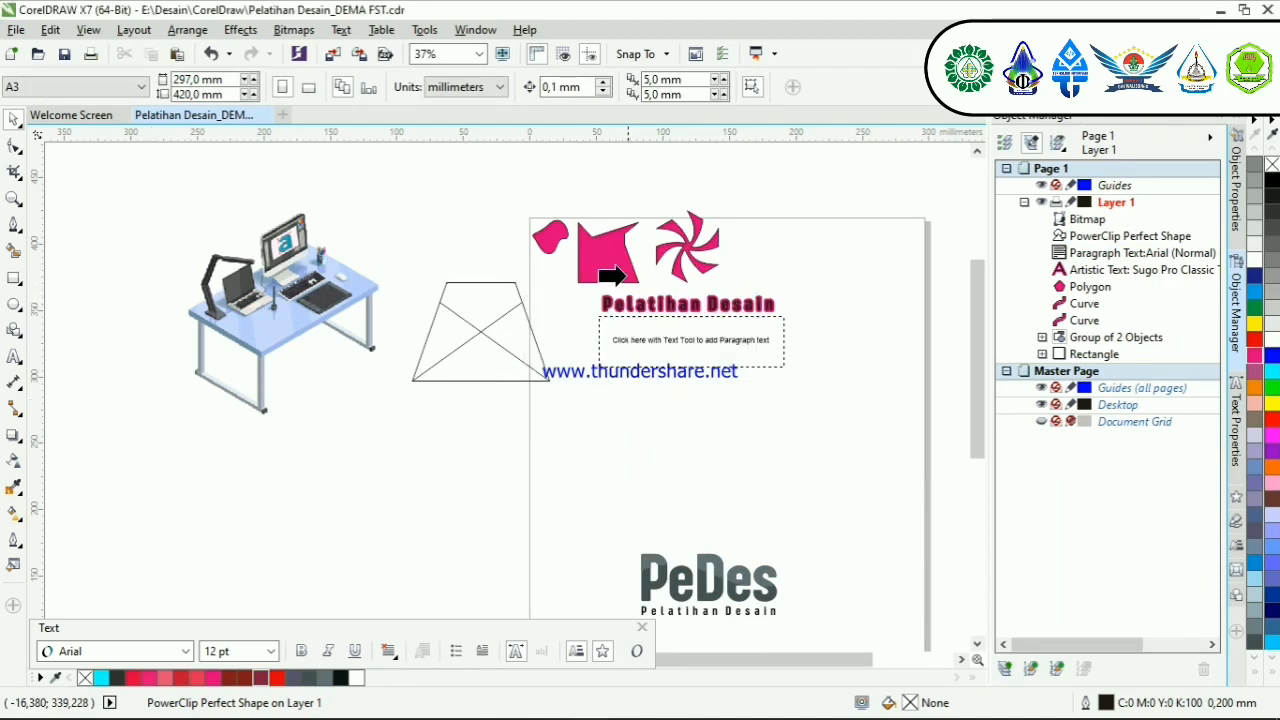
left_click(607, 270)
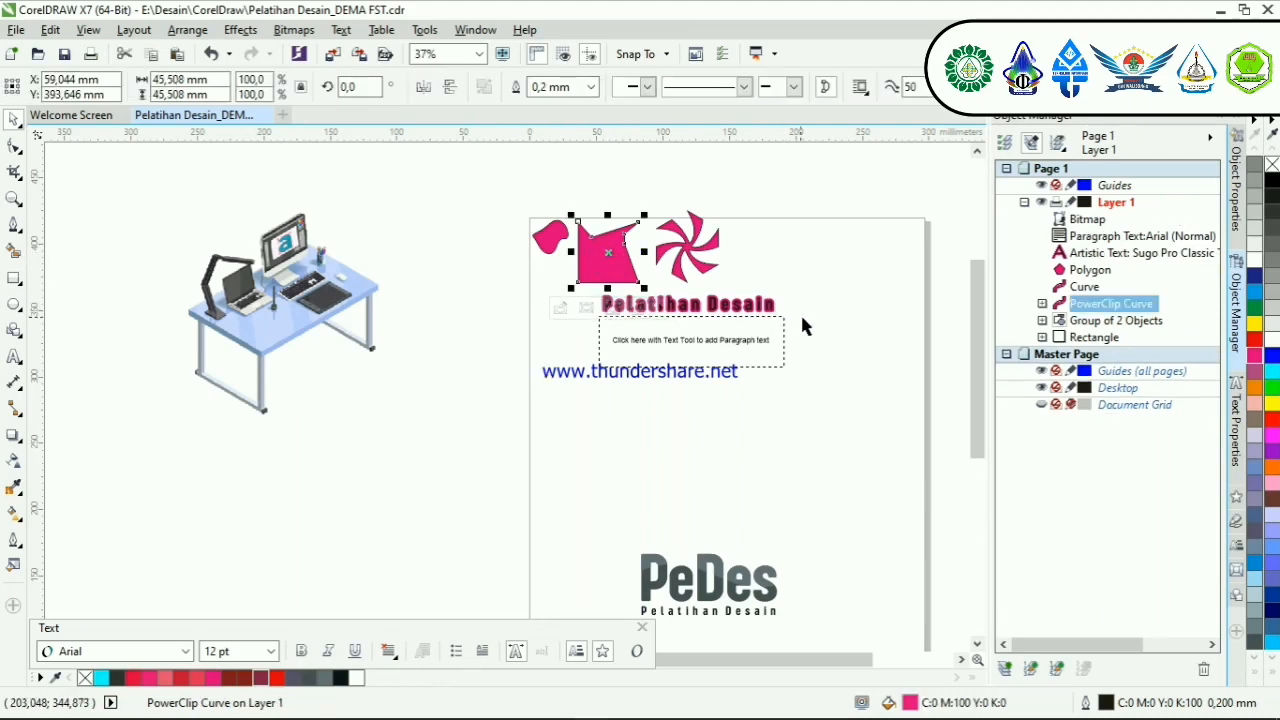
key("ctrl+z")
Step: Align the desk bitmap horizontally and vertically to the centre of the rectangle behind the PeDes logo
left_click(469, 426)
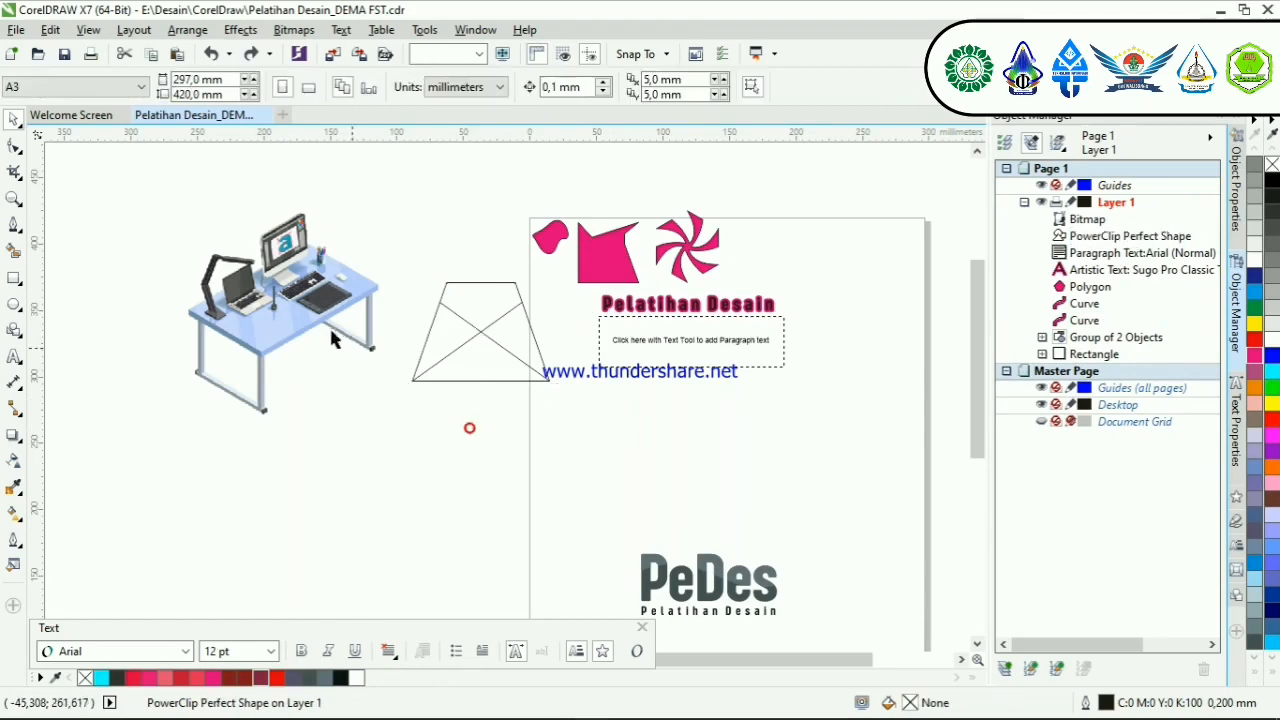
left_click(330, 328)
left_click(623, 537, "shift")
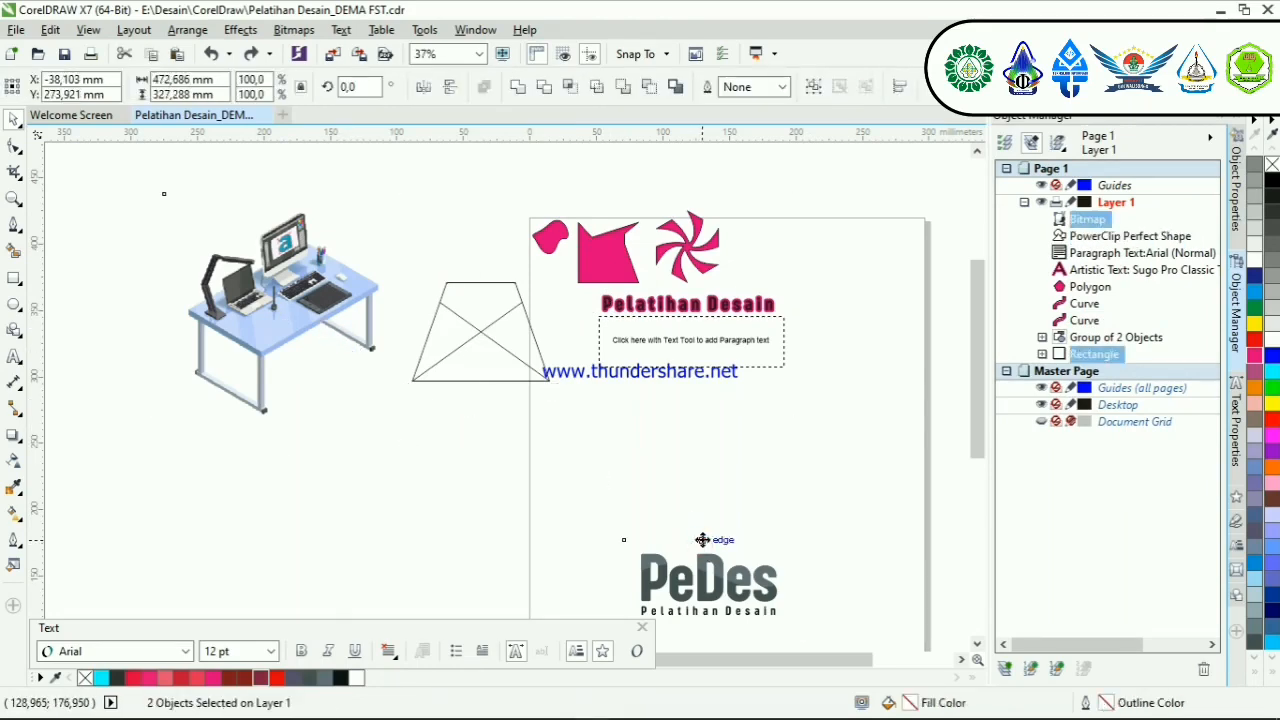
key("c")
key("e")
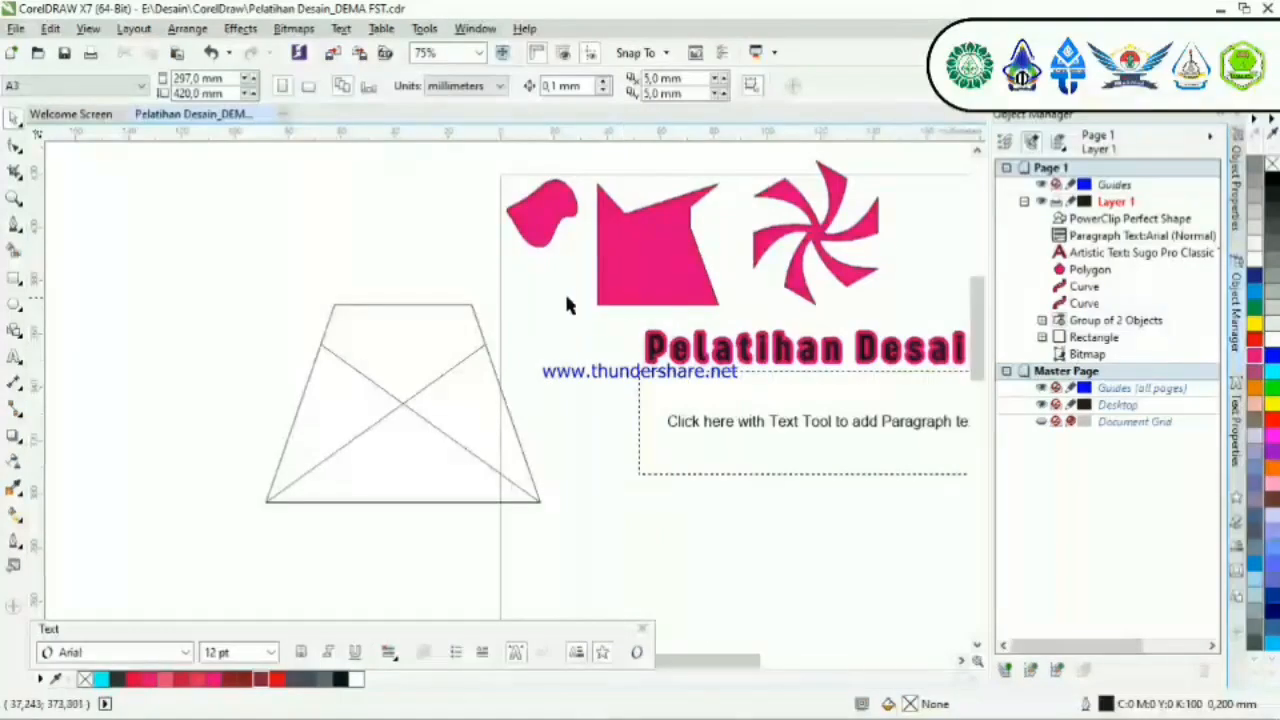
Step: Delete the empty trapezoid frame and the paragraph text frame below the heading
left_click(459, 304)
key("Delete")
left_click(703, 387)
key("Delete")
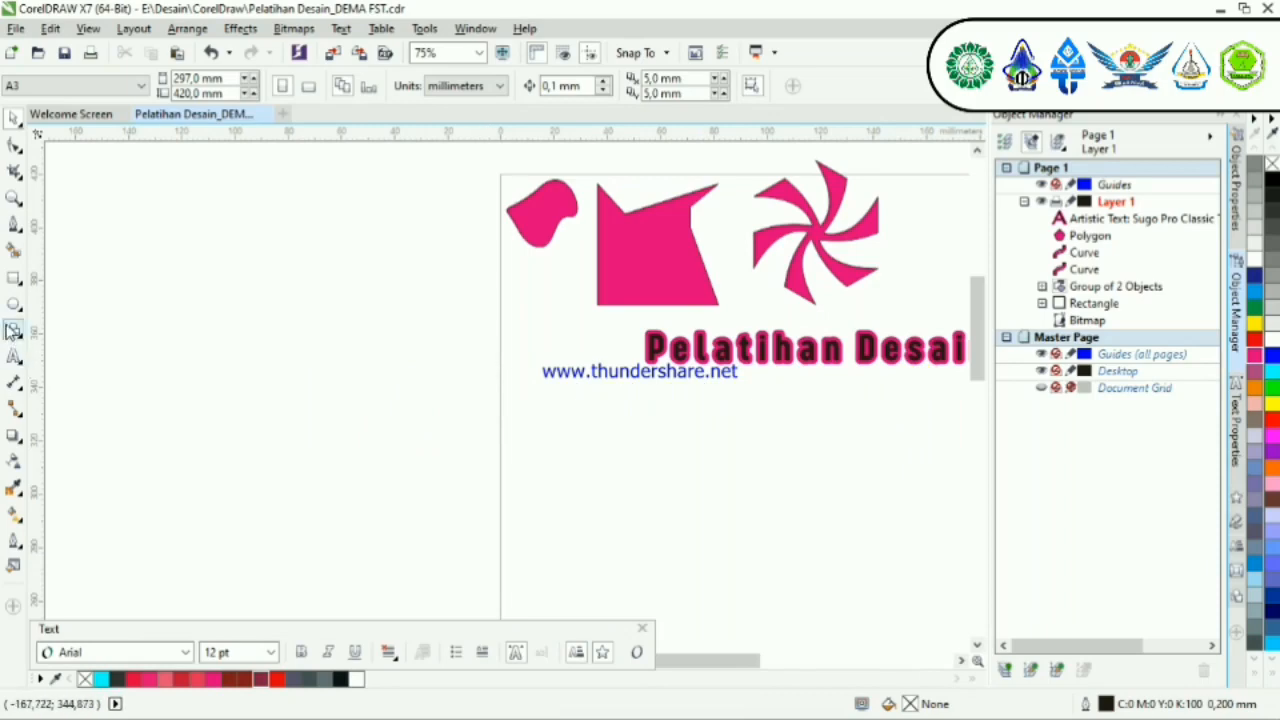
Step: Draw a rectangle about 119 x 55 mm across the page's edge, below the pink shapes
left_click(14, 278)
left_click_drag(367, 358, 688, 510)
left_click(14, 122)
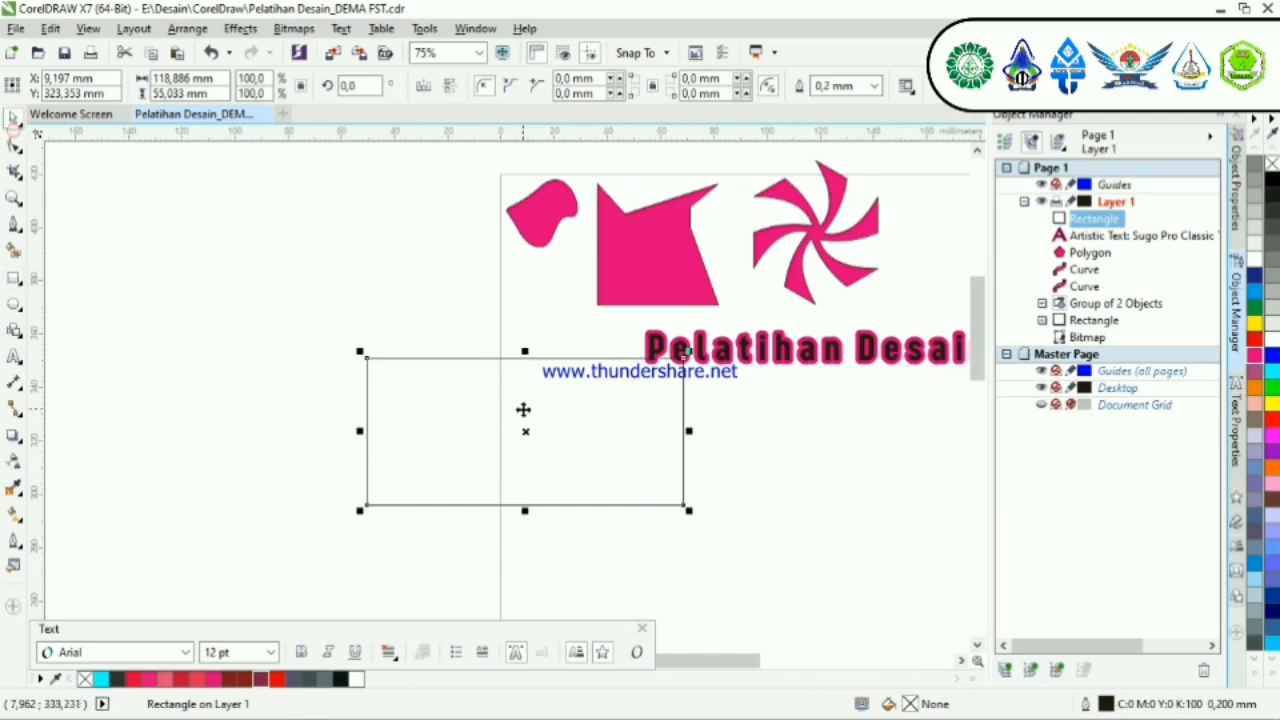
Step: Move the new rectangle up and farther off the page's left edge, and fill it with magenta
left_click_drag(526, 431, 465, 410)
left_click(1255, 355)
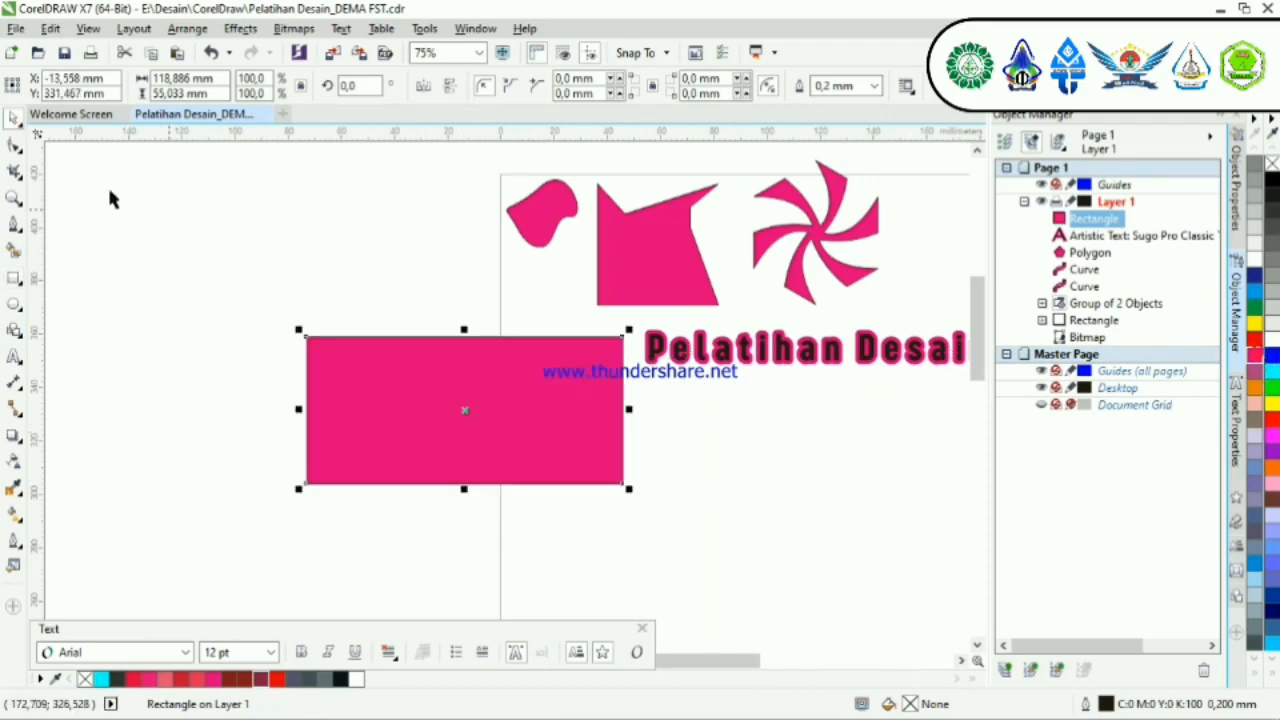
Step: Delete the three pink shapes and the Pelatihan Desain heading together, keeping the magenta rectangle
left_click(447, 282)
scroll(479, 200, "down", 2)
left_click_drag(475, 172, 772, 329)
key("Delete")
scroll(380, 285, "up", 2)
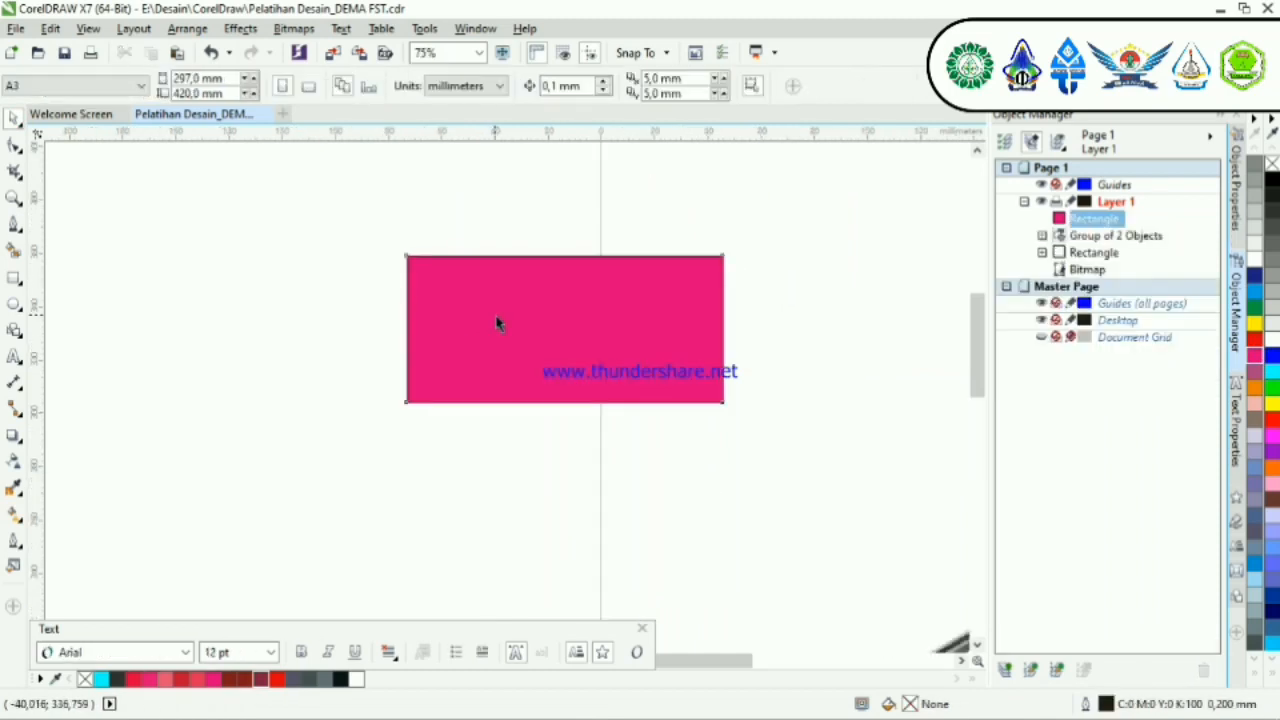
Step: Move the magenta rectangle onto the page above the PeDes logo and enlarge it proportionally to about 172 x 80 mm
left_click(497, 322)
scroll(497, 322, "down", 2)
left_click_drag(500, 320, 713, 346)
left_click(847, 371)
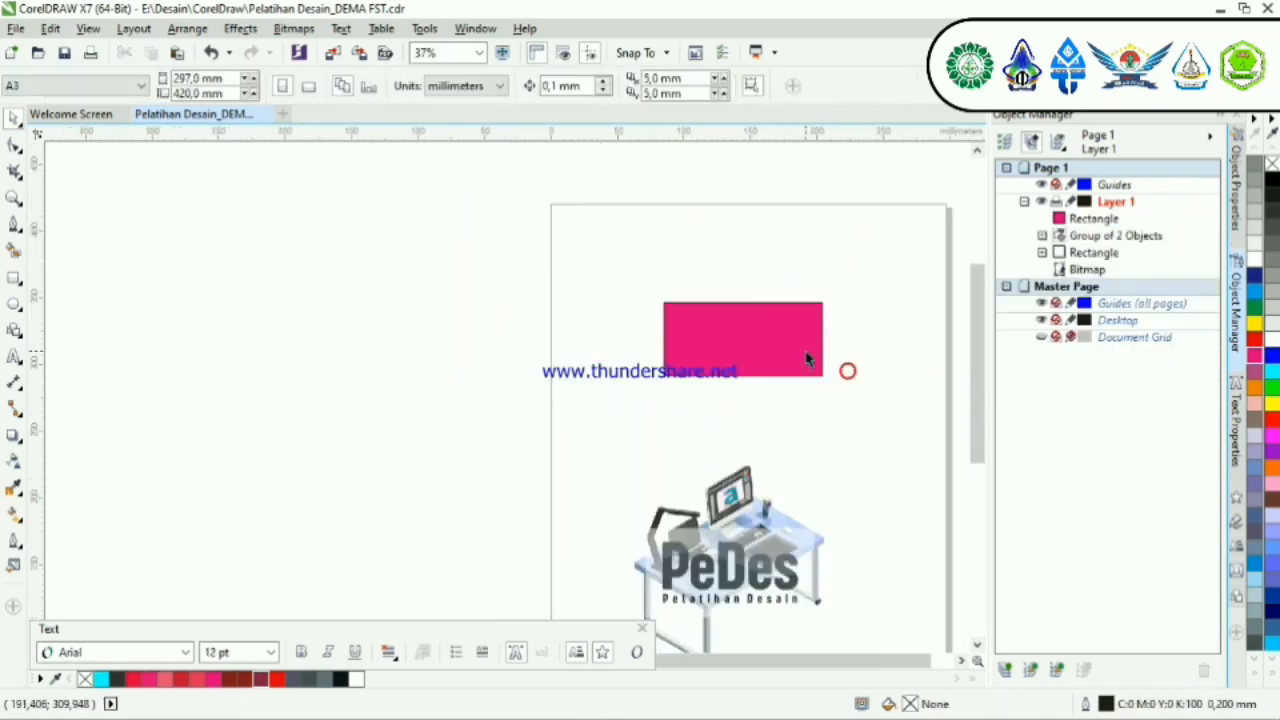
left_click(807, 358)
left_click_drag(828, 381, 893, 410)
scroll(862, 358, "up", 2)
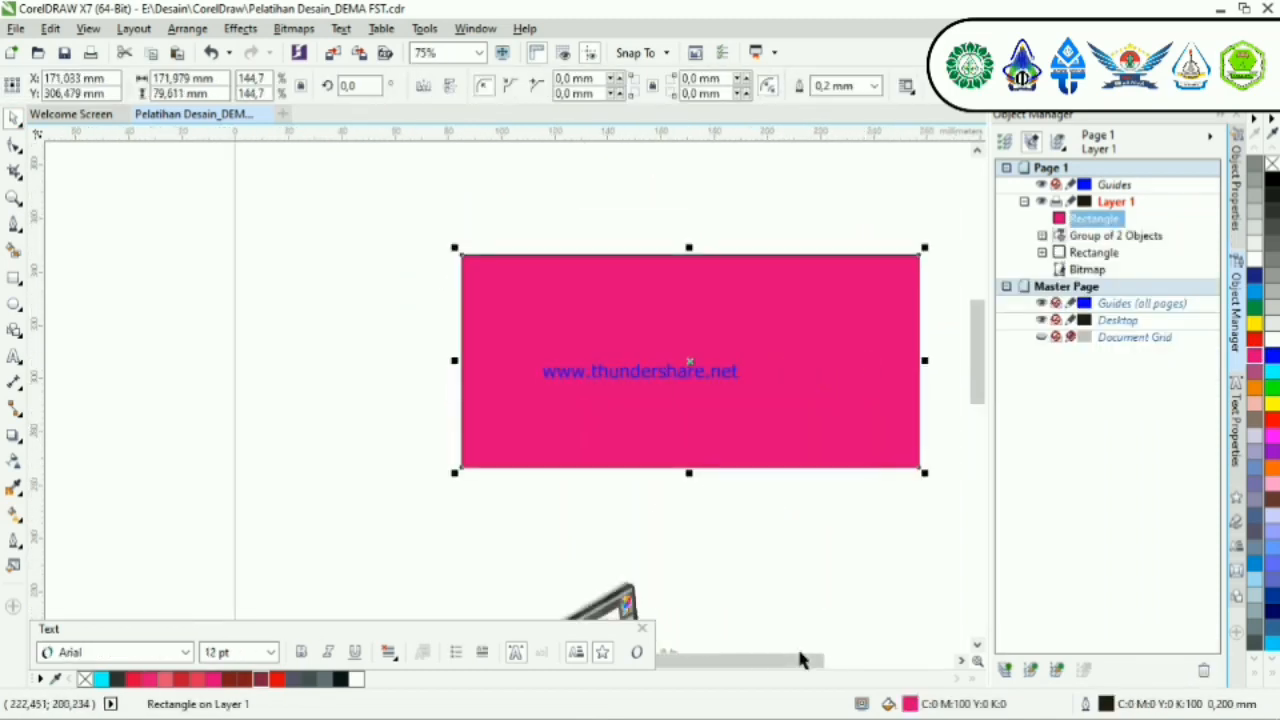
left_click_drag(800, 660, 828, 666)
left_click_drag(750, 438, 730, 405)
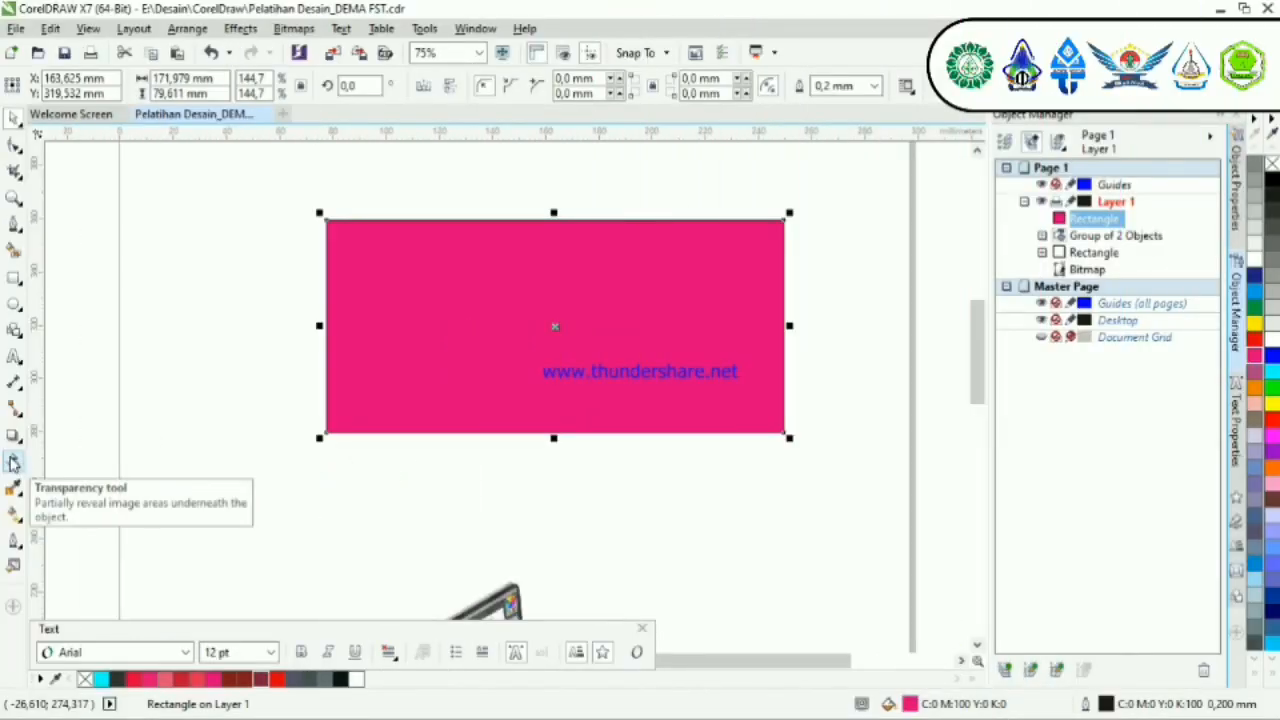
Step: Apply a uniform transparency of 50 to the magenta rectangle and move the desk bitmap up behind it
left_click(13, 461)
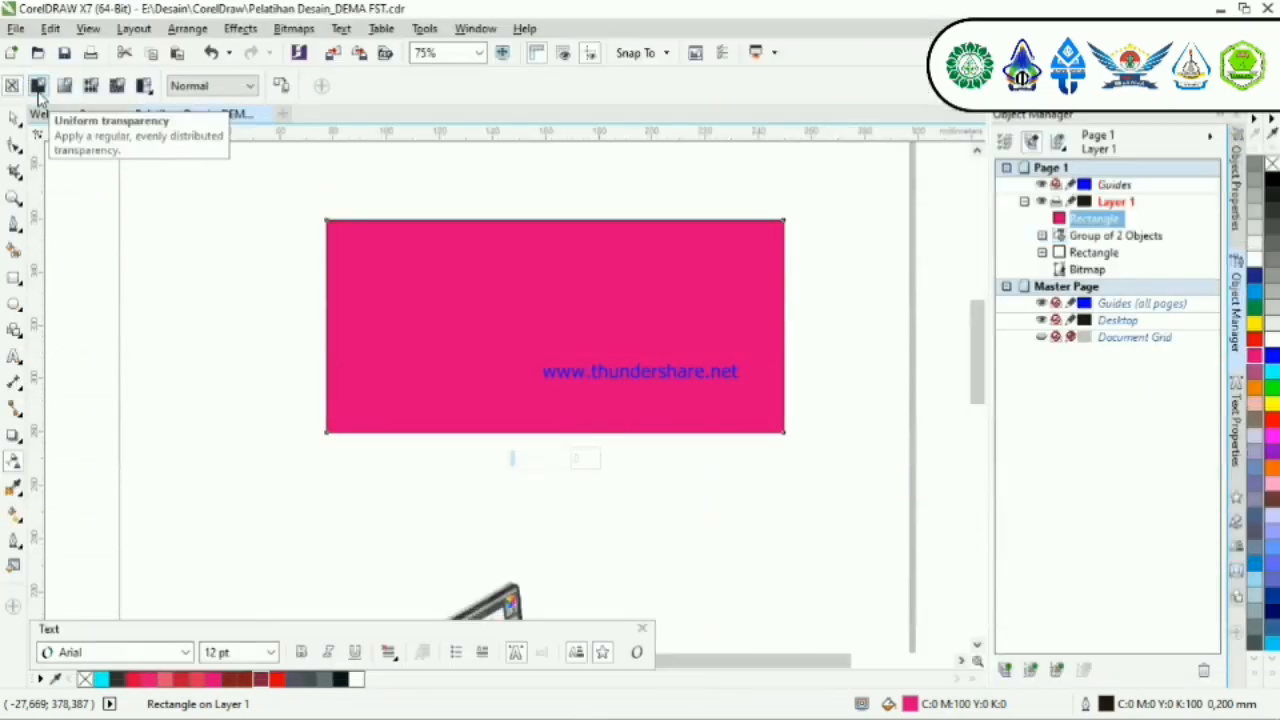
left_click(38, 88)
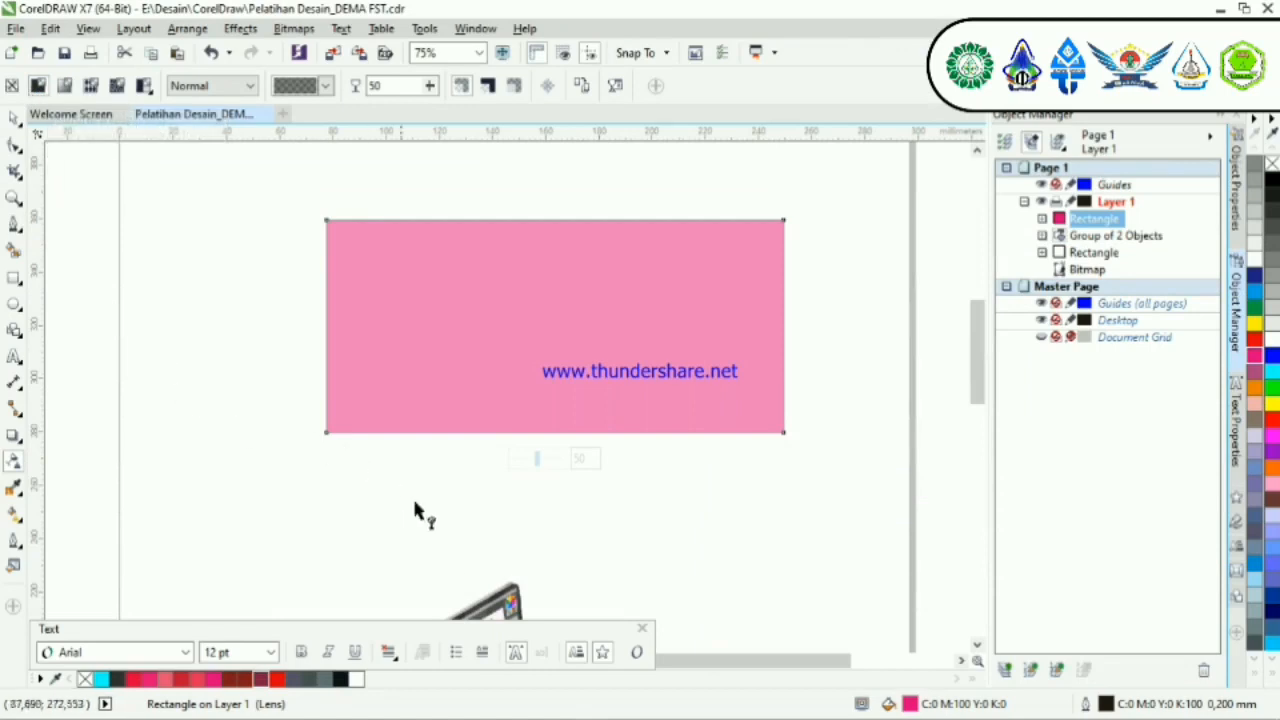
key("space")
left_click_drag(502, 600, 579, 171)
left_click(837, 360)
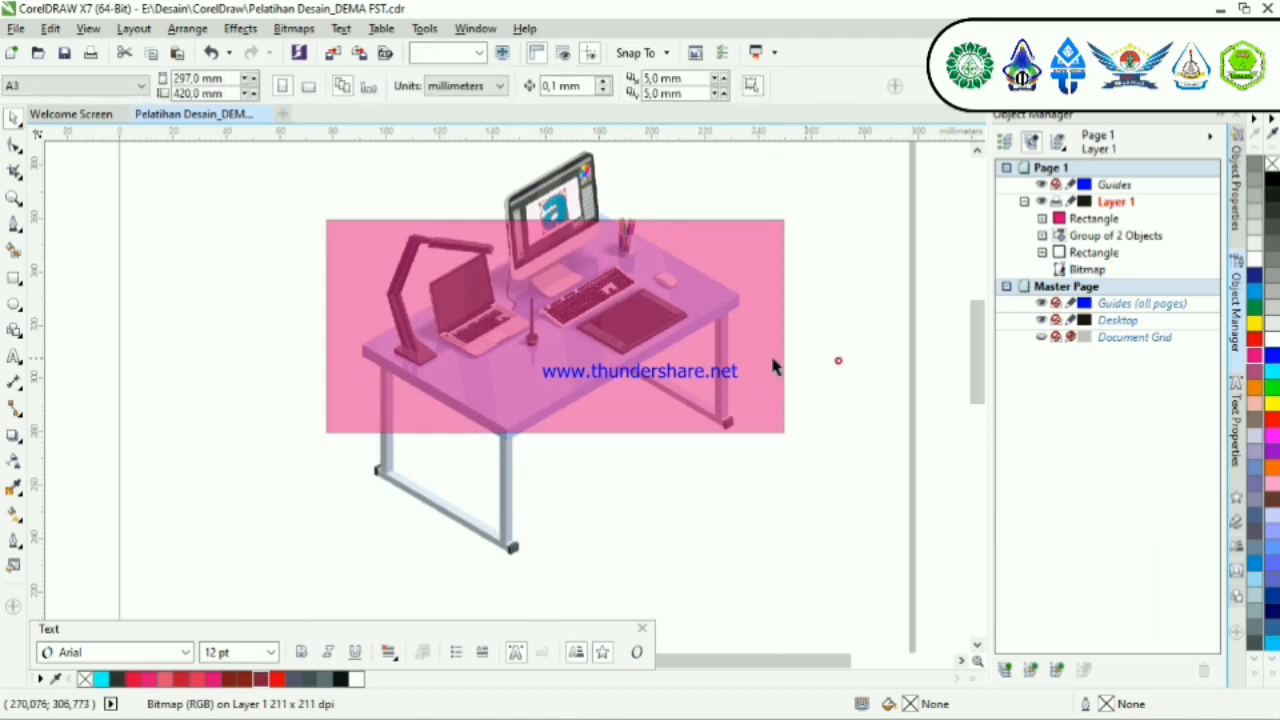
Step: Give the rectangle a fountain transparency, trying the elliptical, conical and rectangular types before returning to linear
left_click(760, 350)
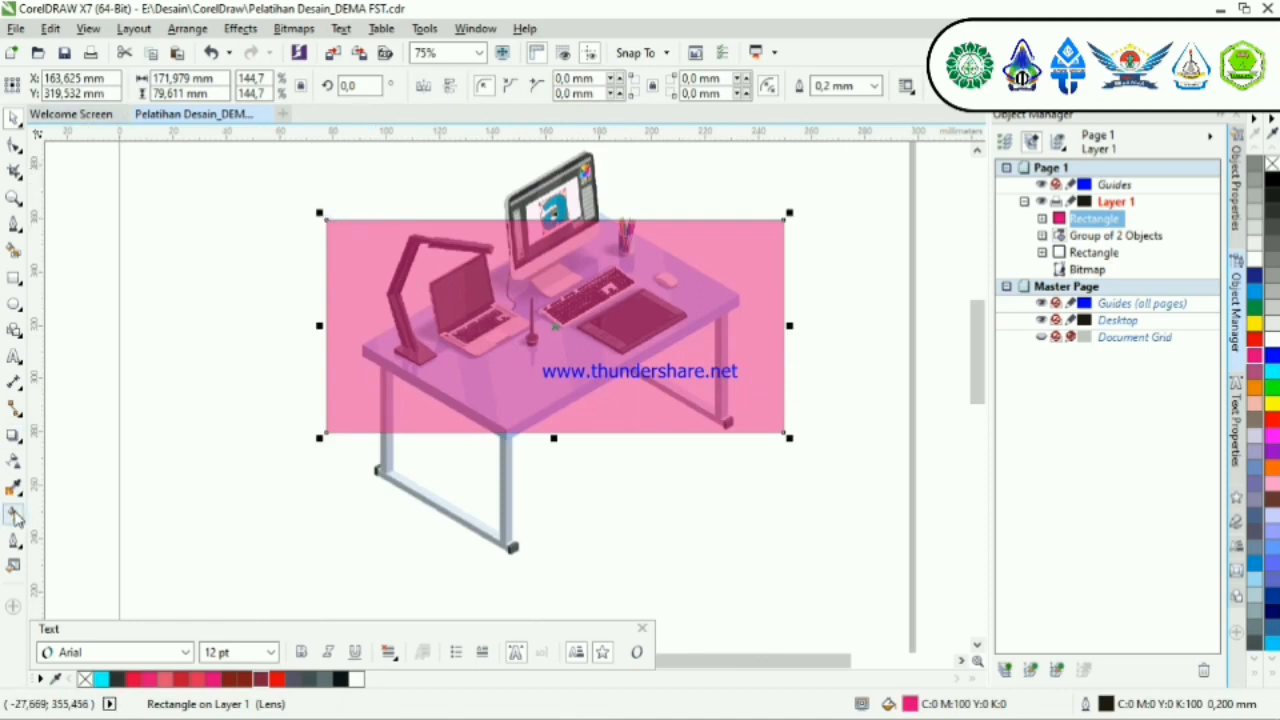
left_click(14, 461)
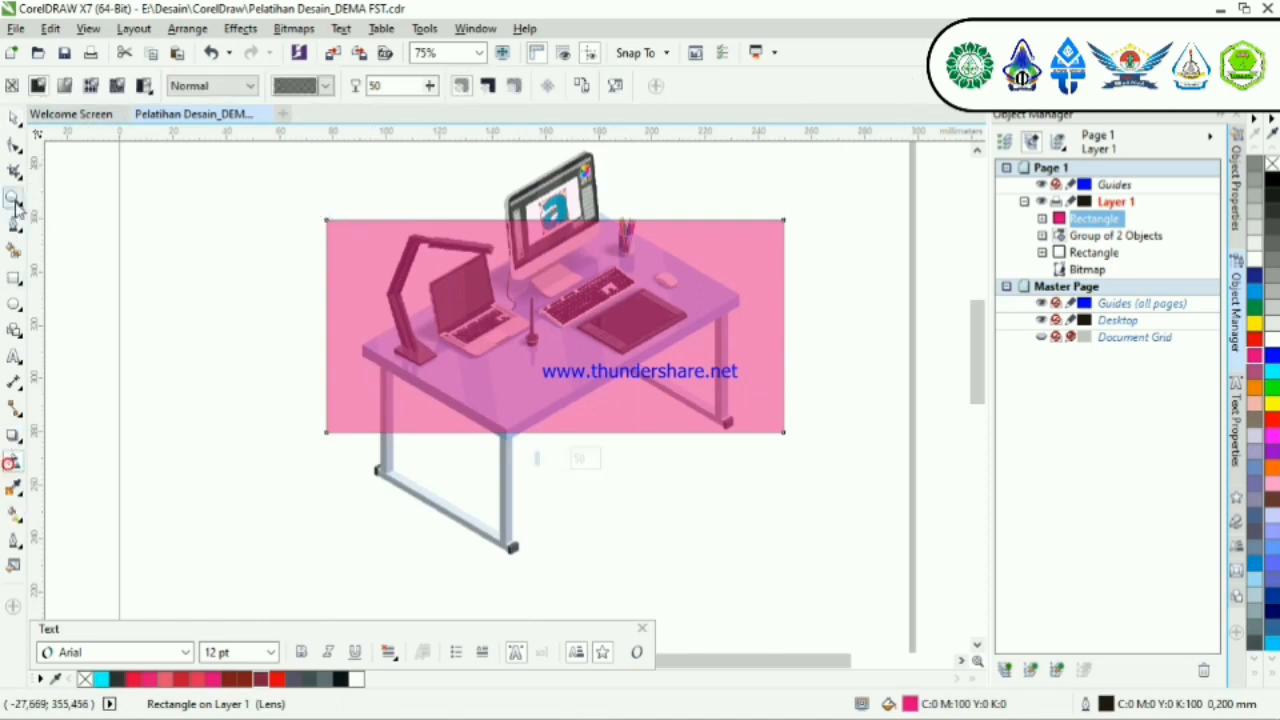
left_click(68, 89)
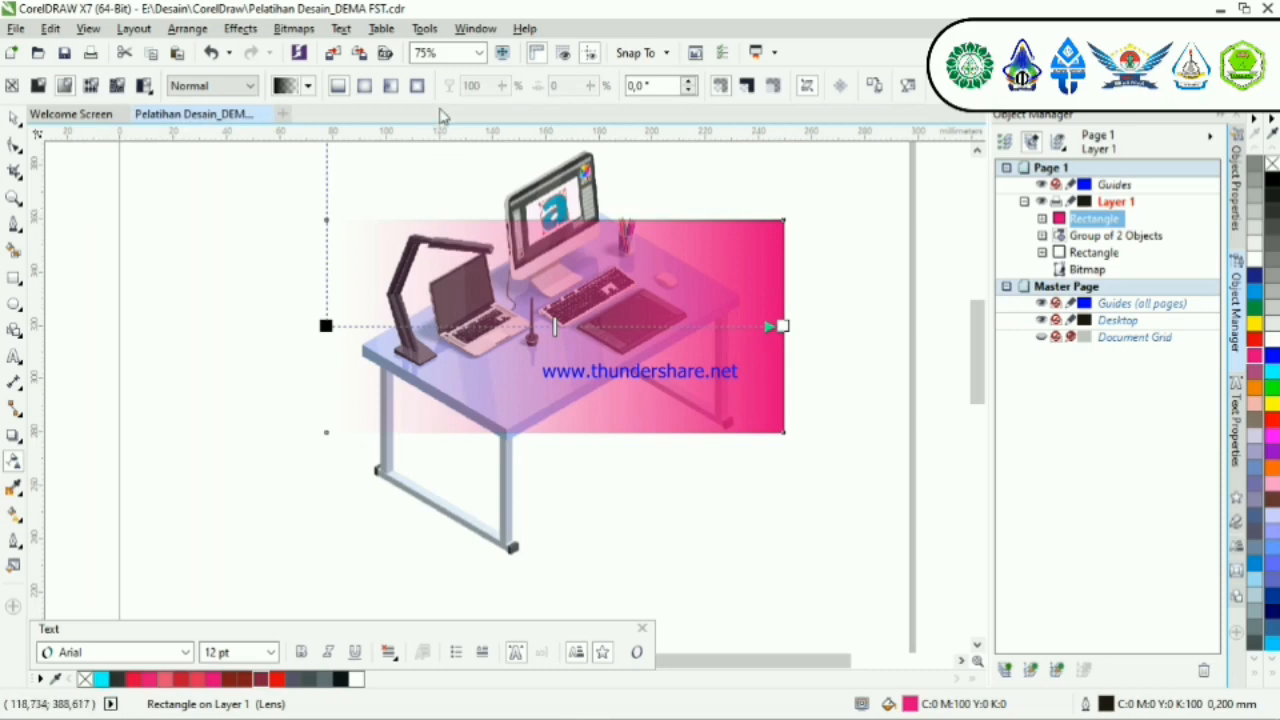
left_click(366, 87)
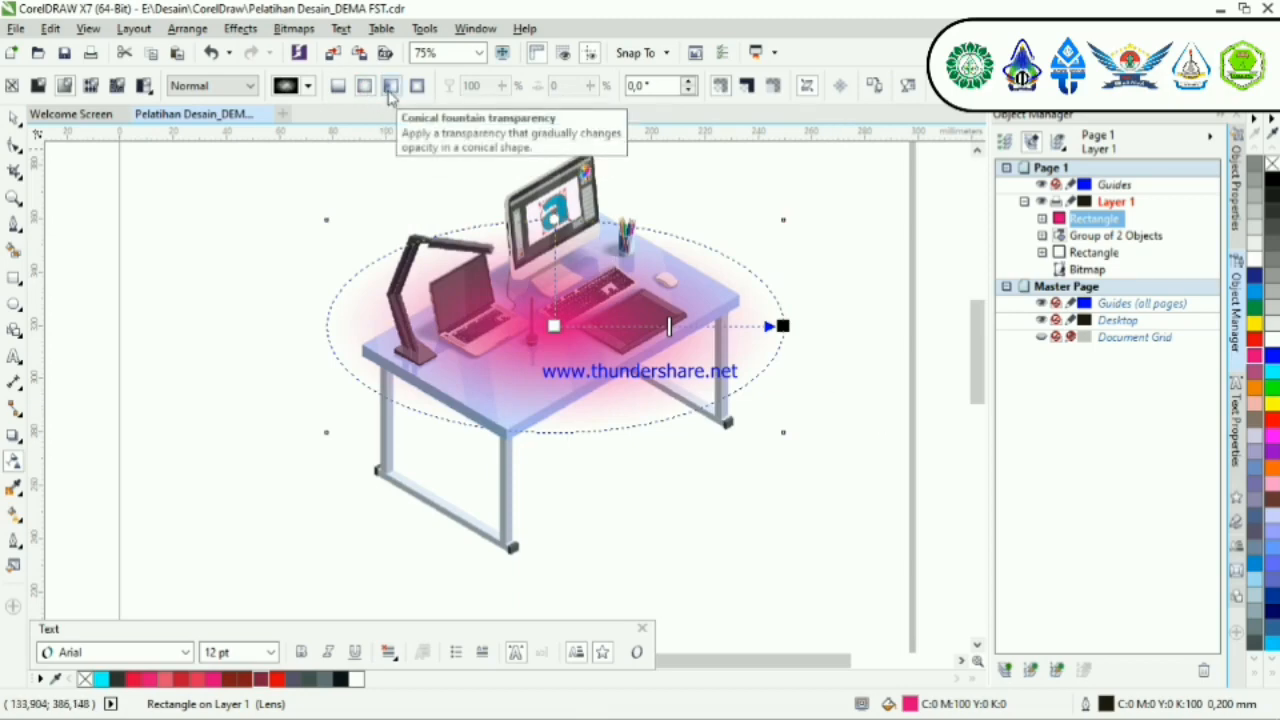
left_click(390, 90)
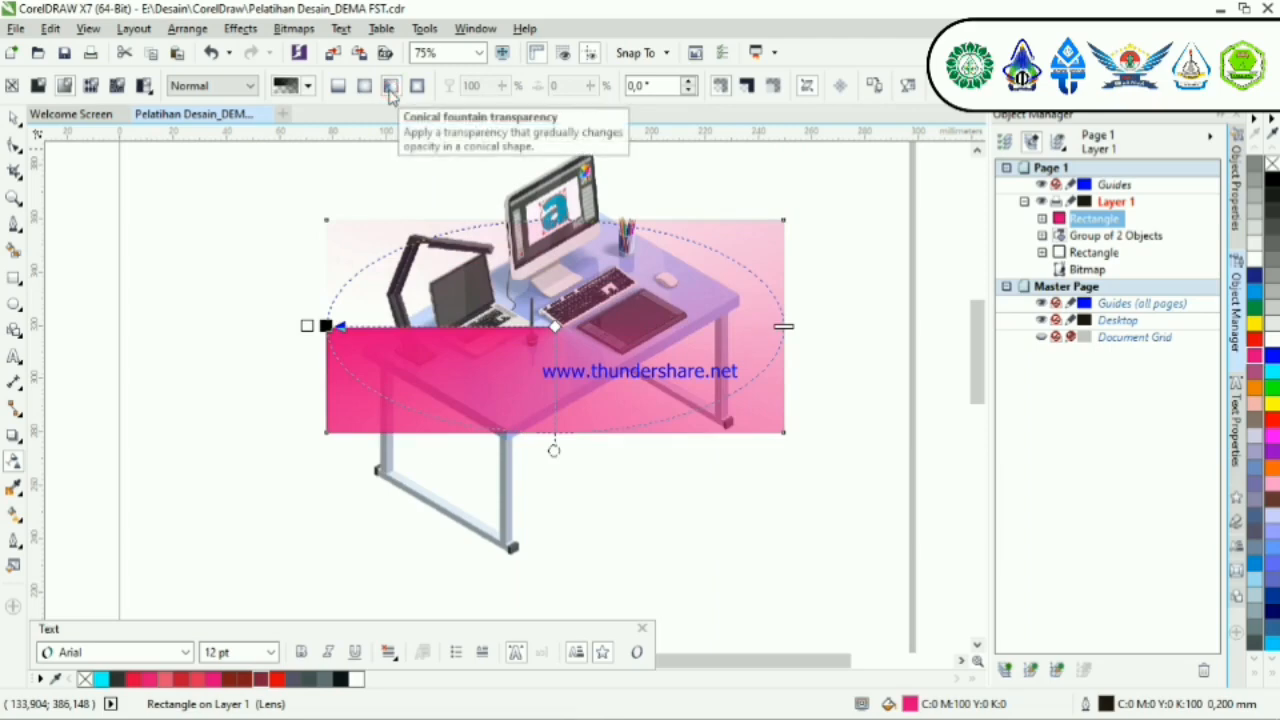
left_click(416, 88)
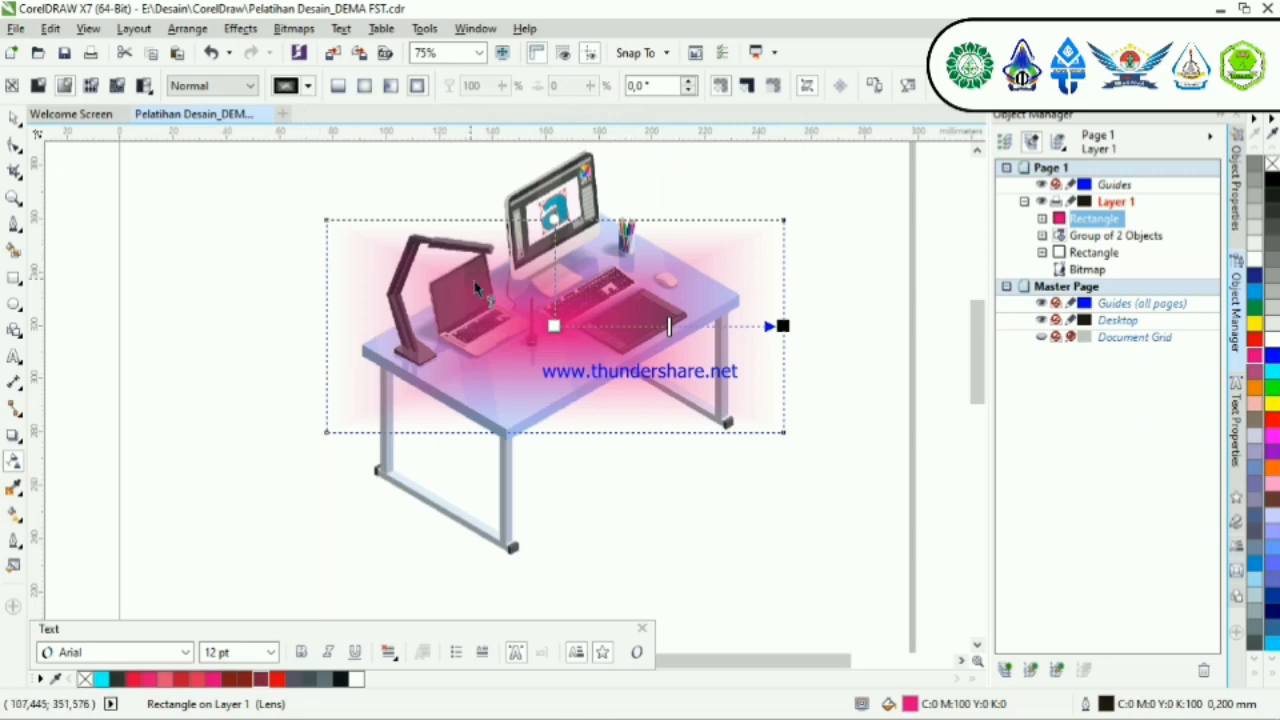
left_click(338, 85)
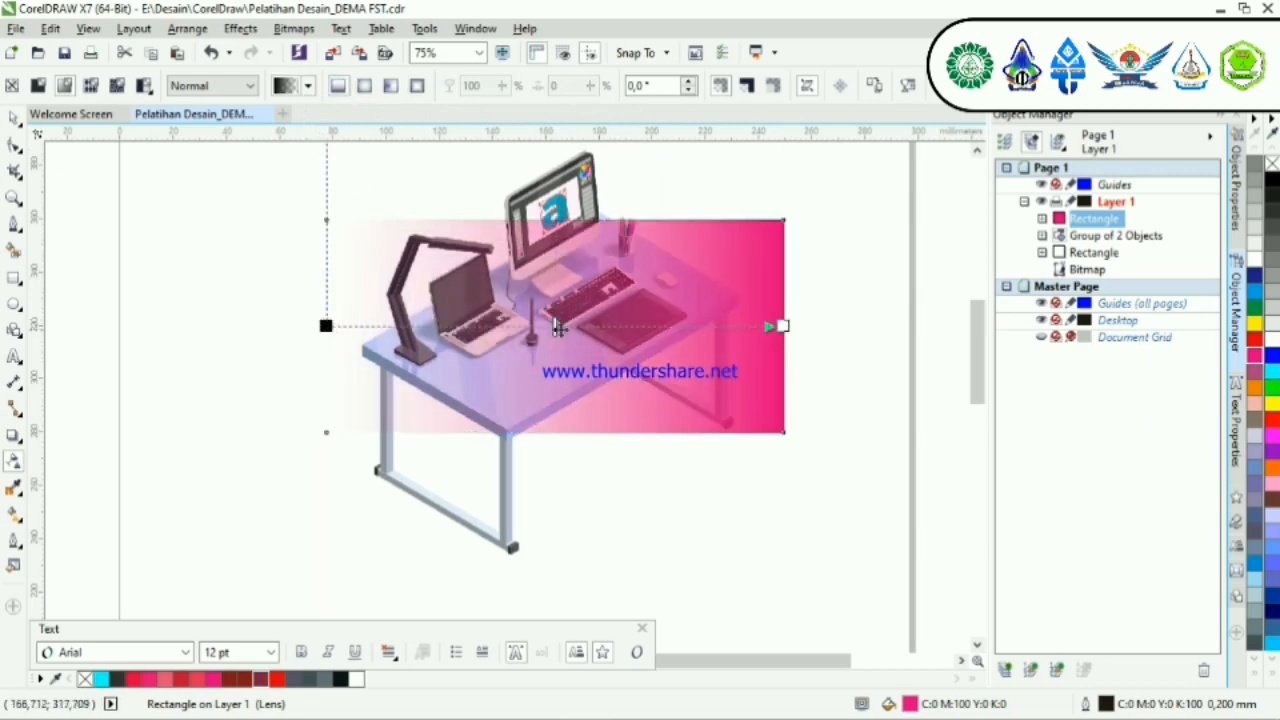
Step: Slide the midpoint of the linear transparency back and forth along its axis, leaving it slightly past the rectangle's centre
left_click_drag(555, 325, 666, 325)
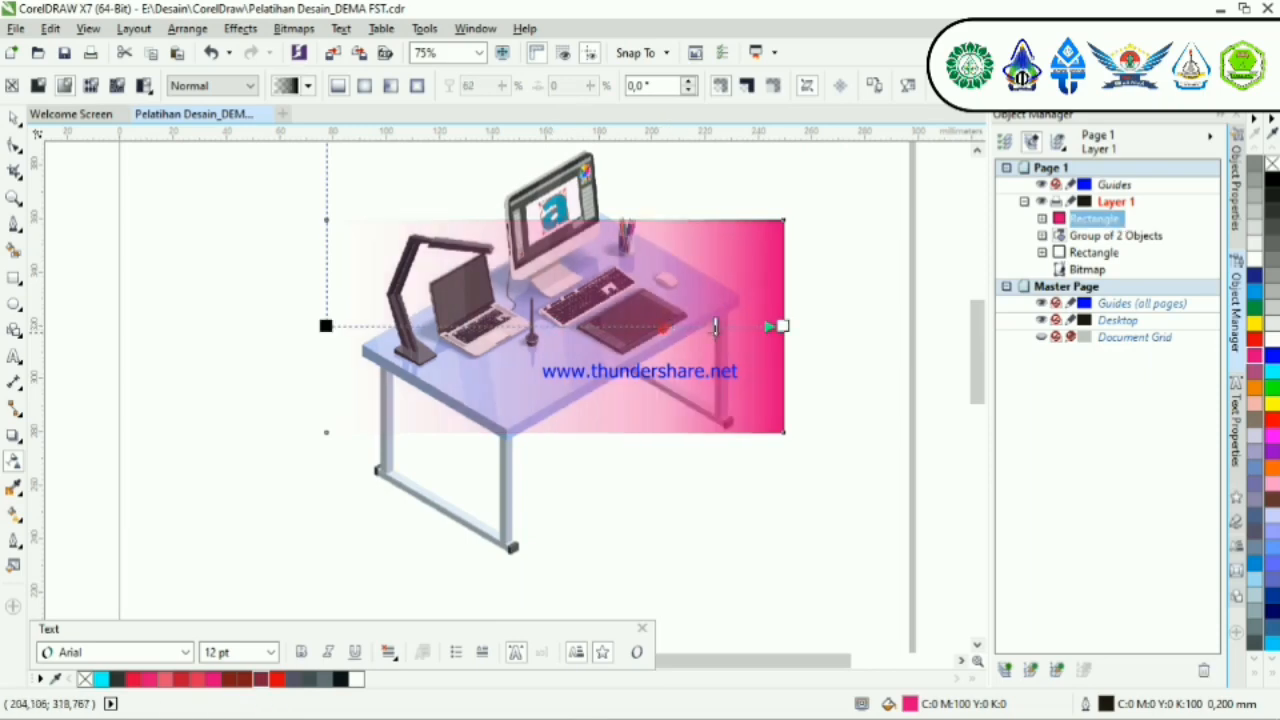
left_click_drag(663, 326, 380, 326)
left_click_drag(587, 335, 569, 345)
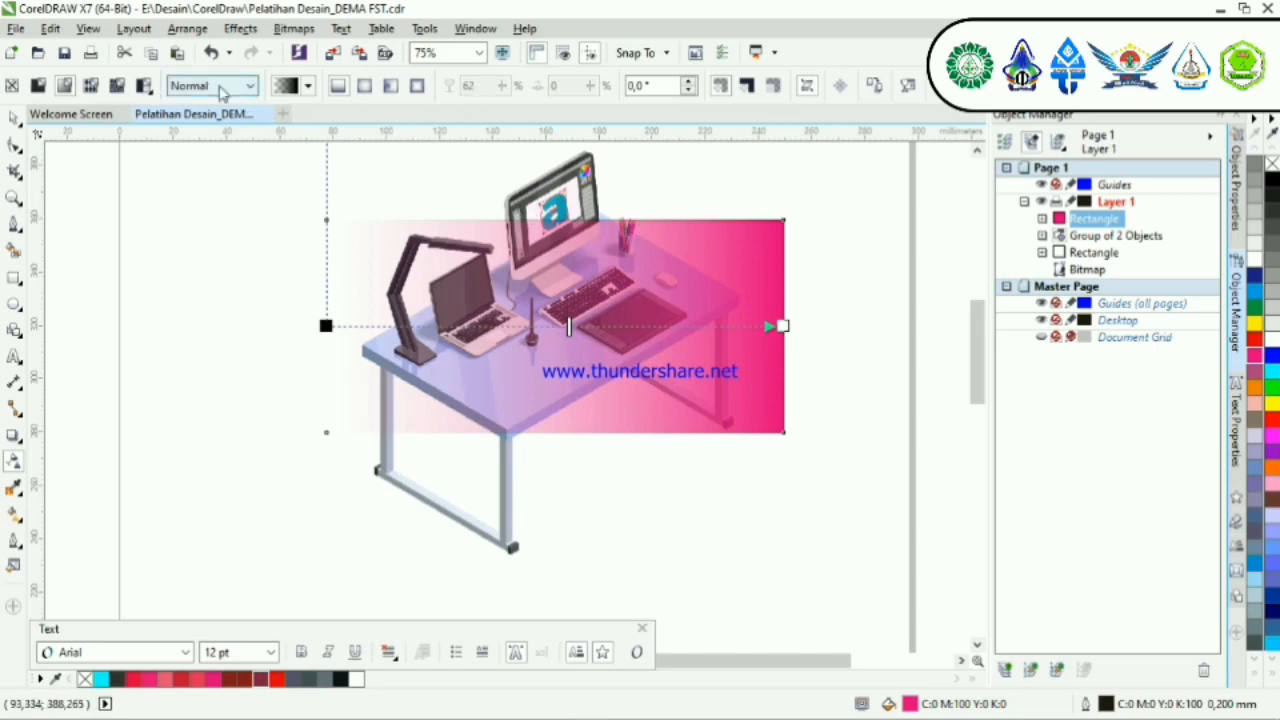
Step: Switch the rectangle to uniform transparency and vary its strength, first to 90 and finally to 34
left_click(38, 86)
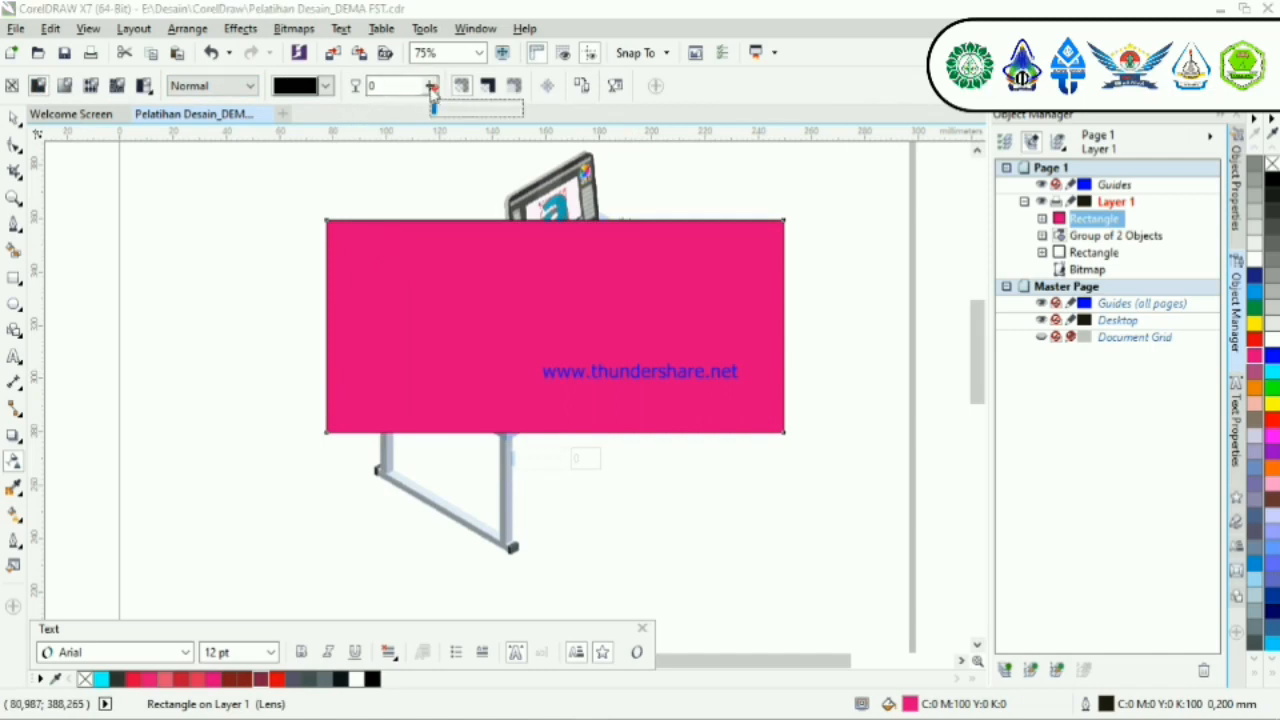
left_click_drag(426, 116, 512, 112)
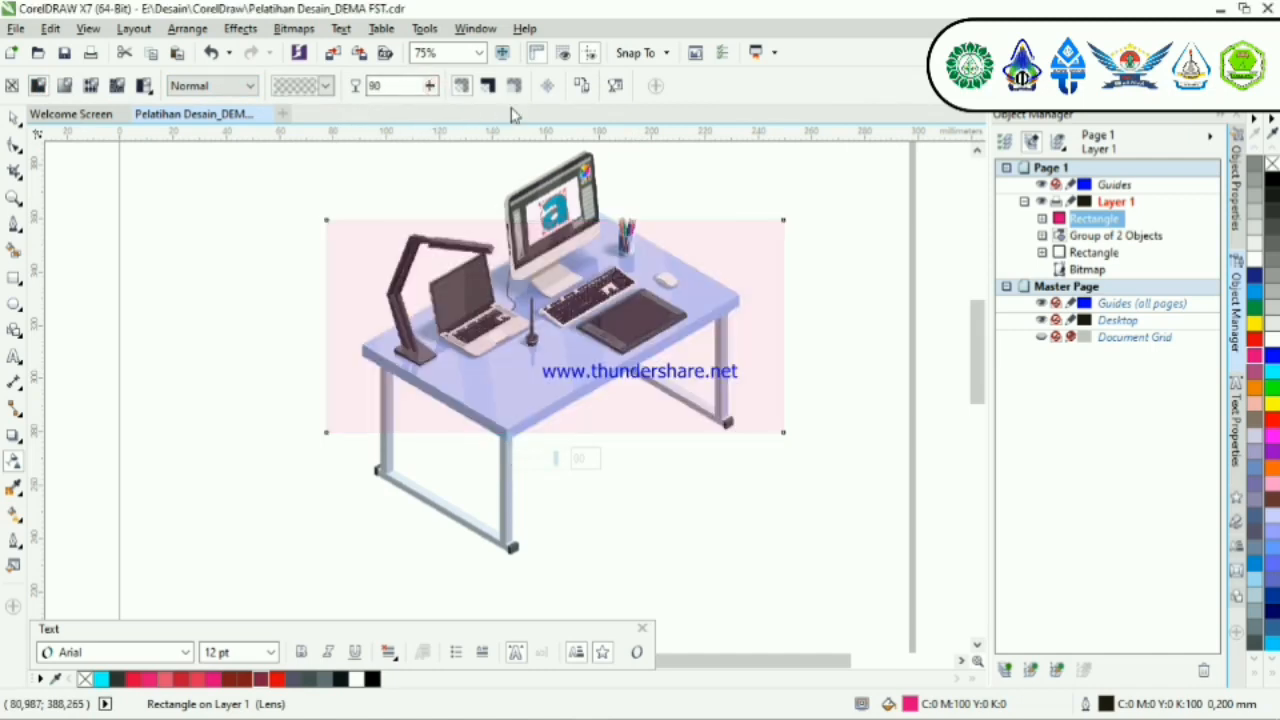
left_click(431, 87)
left_click_drag(431, 112, 409, 113)
left_click(431, 87)
left_click(431, 87)
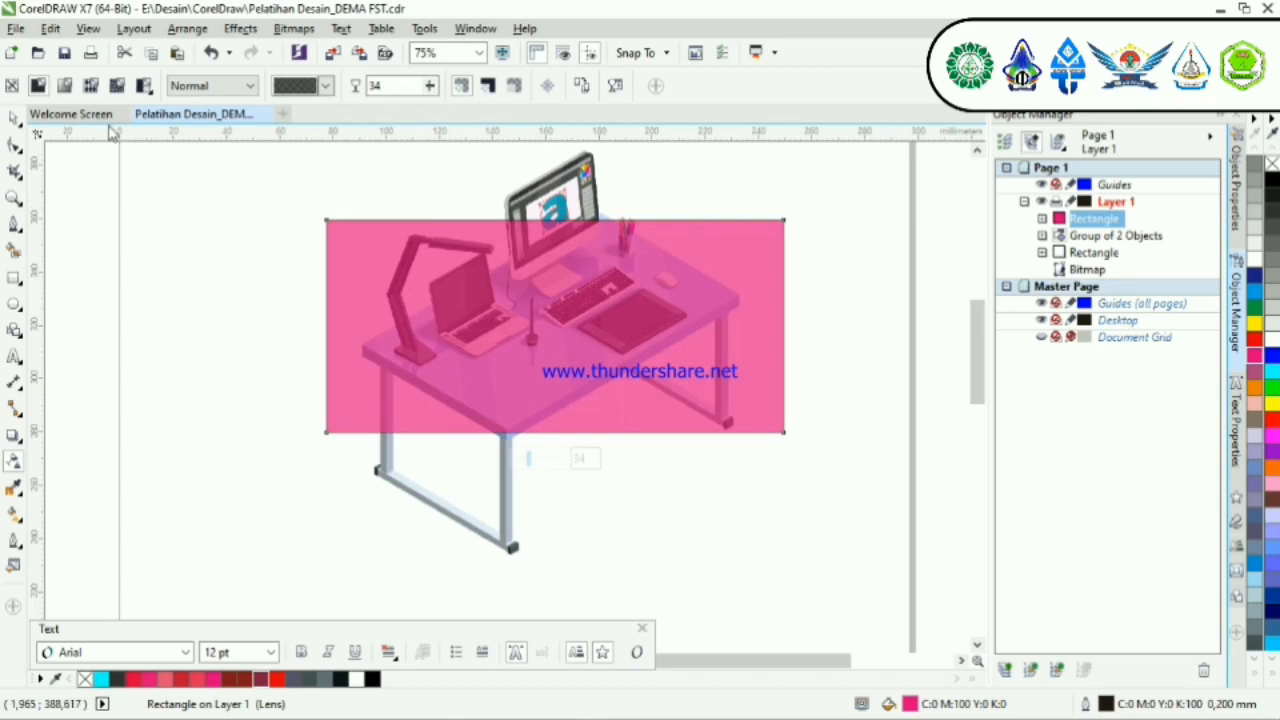
Step: Remove both the transparency and the outline from the magenta rectangle
left_click(12, 87)
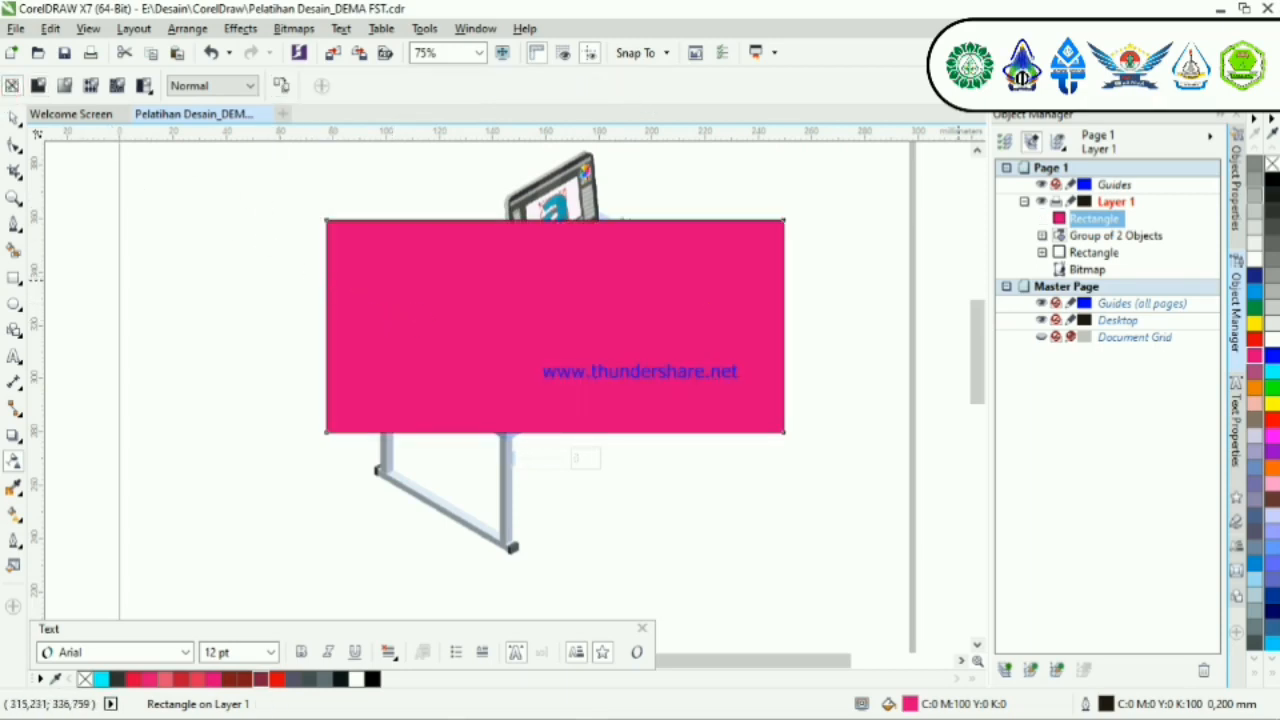
right_click(1272, 163)
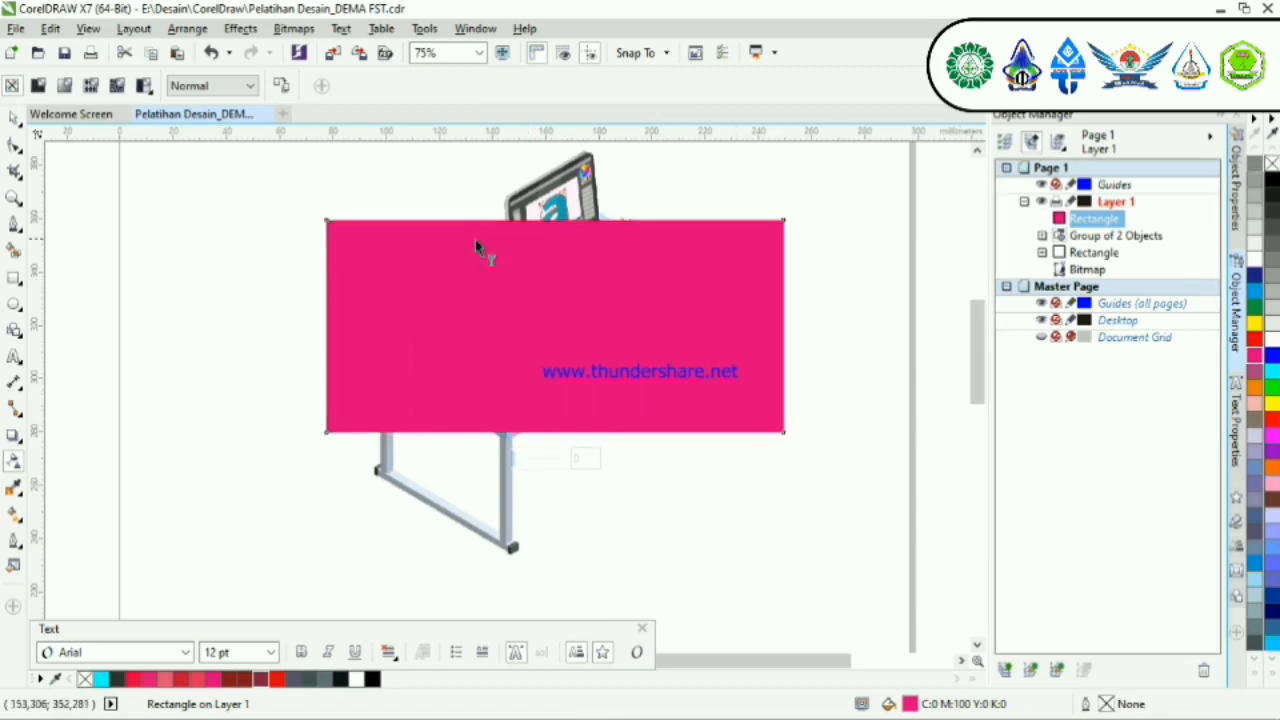
Step: Apply a fountain fill to the rectangle with Interactive Fill, trying elliptical, conical and rectangular types before returning to linear
left_click(20, 520)
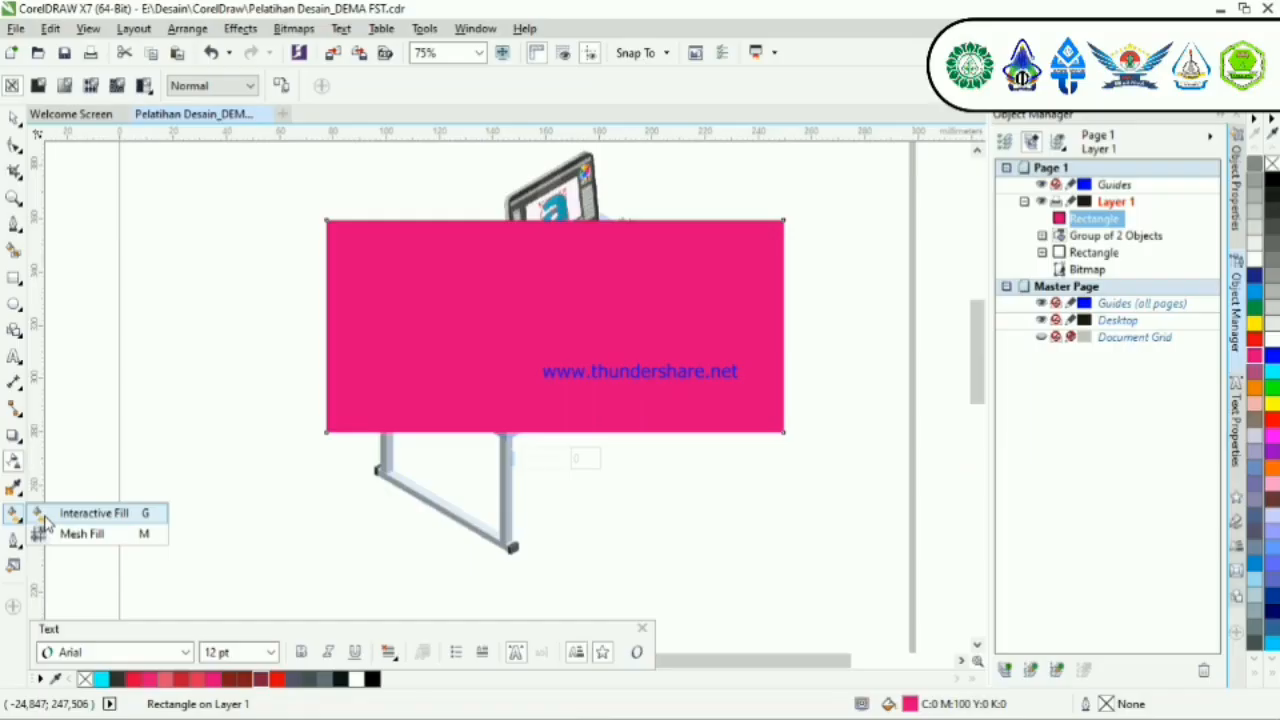
left_click(90, 513)
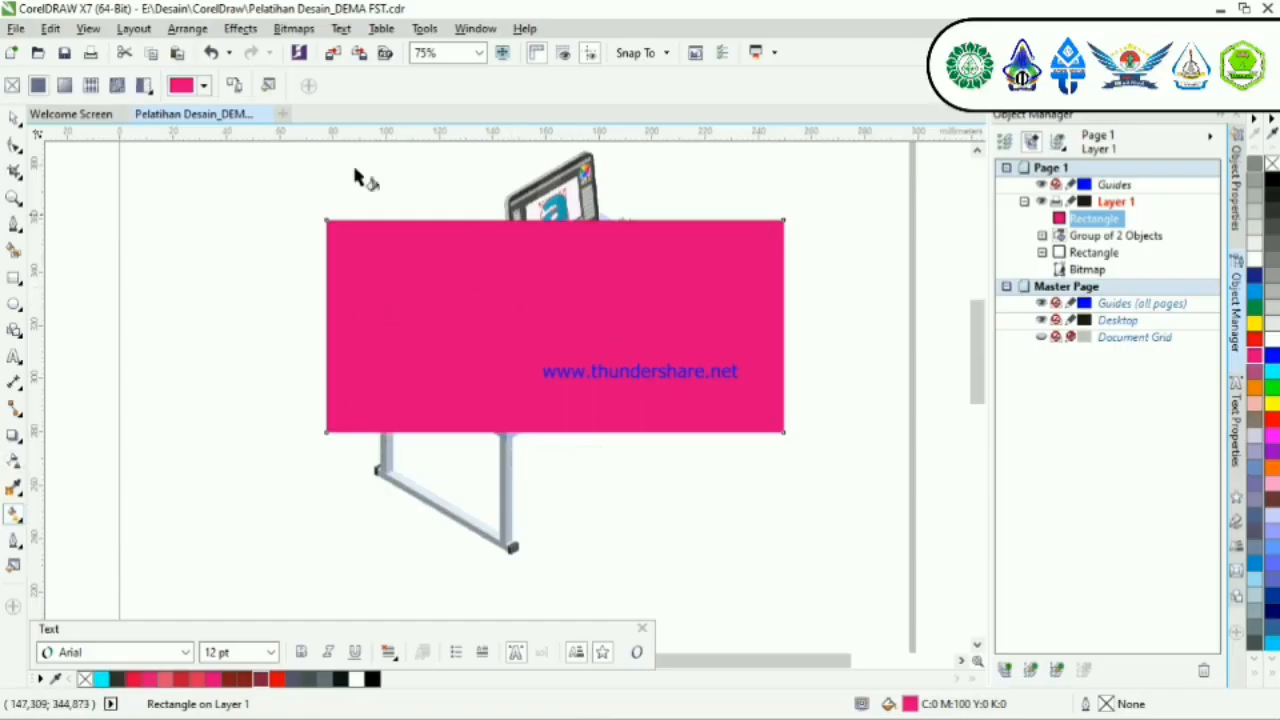
left_click(63, 88)
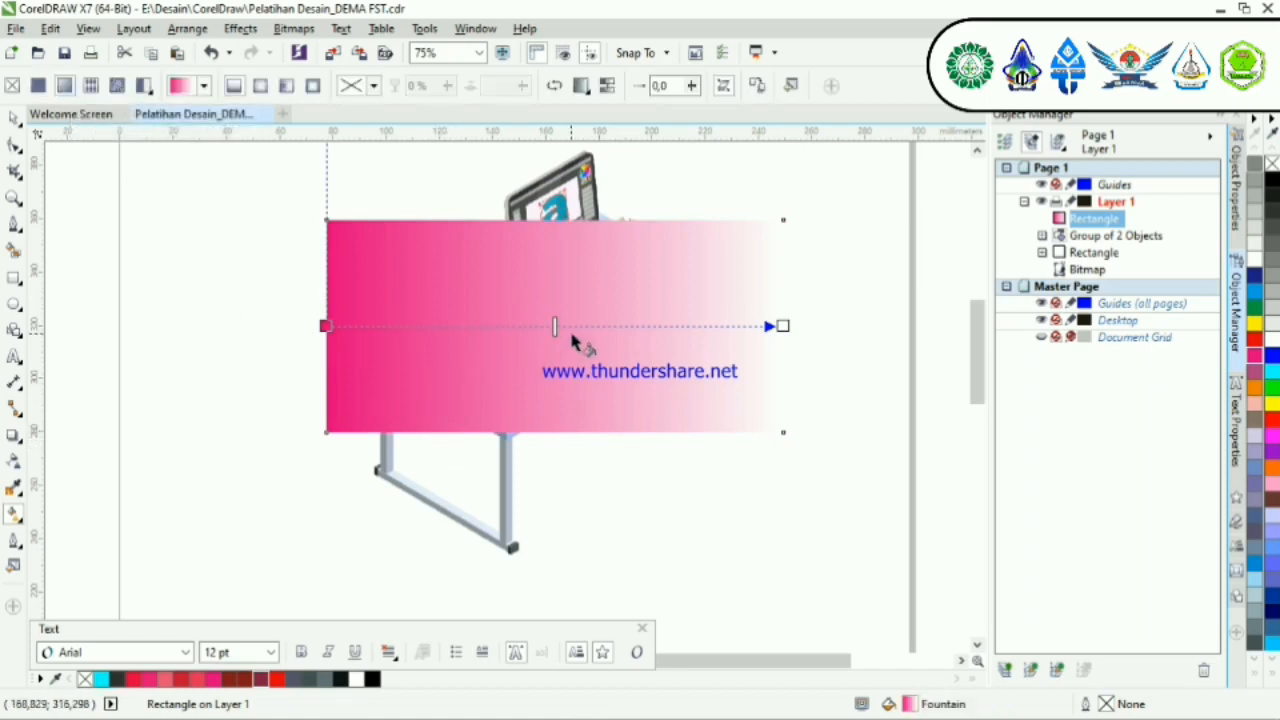
left_click(261, 86)
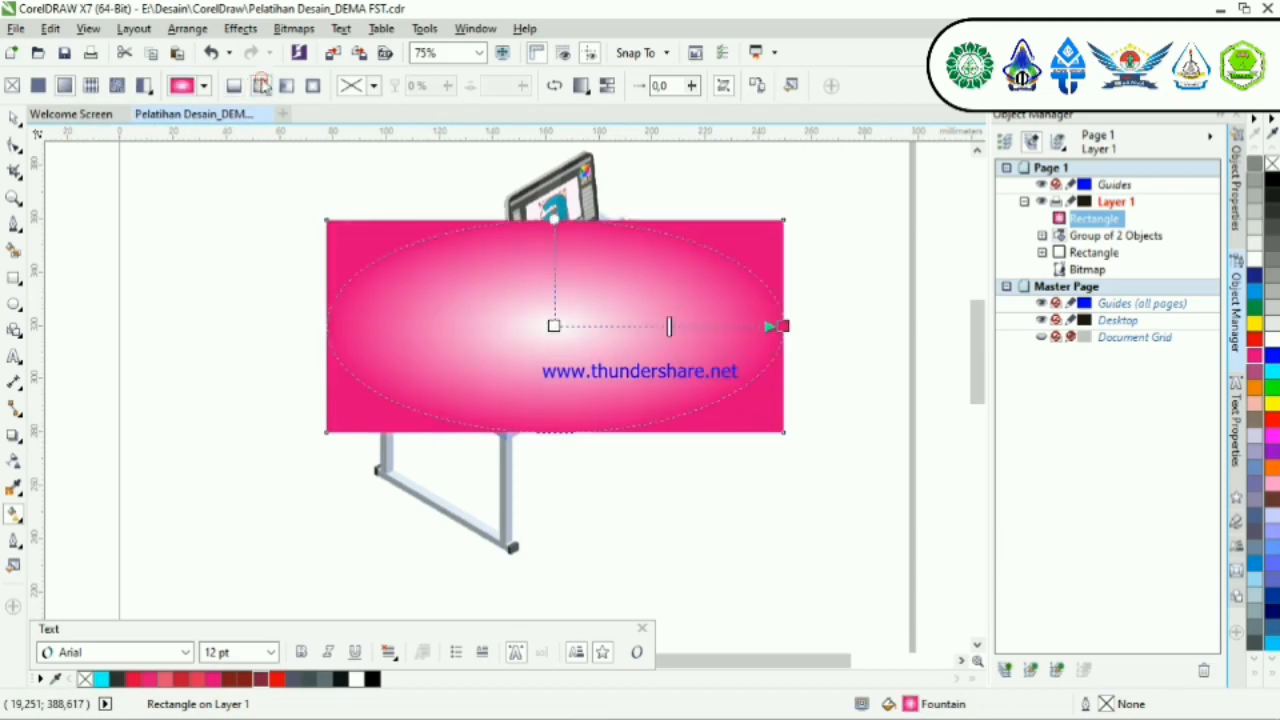
left_click(287, 88)
left_click(312, 87)
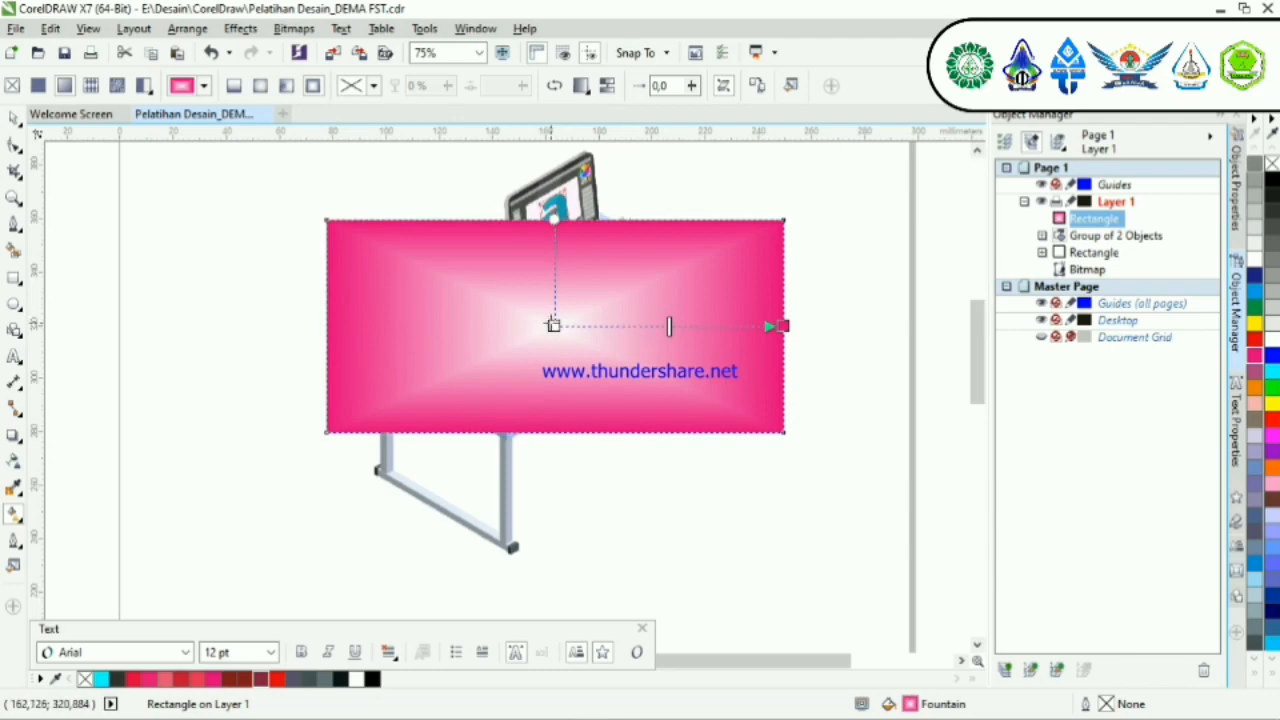
left_click(234, 85)
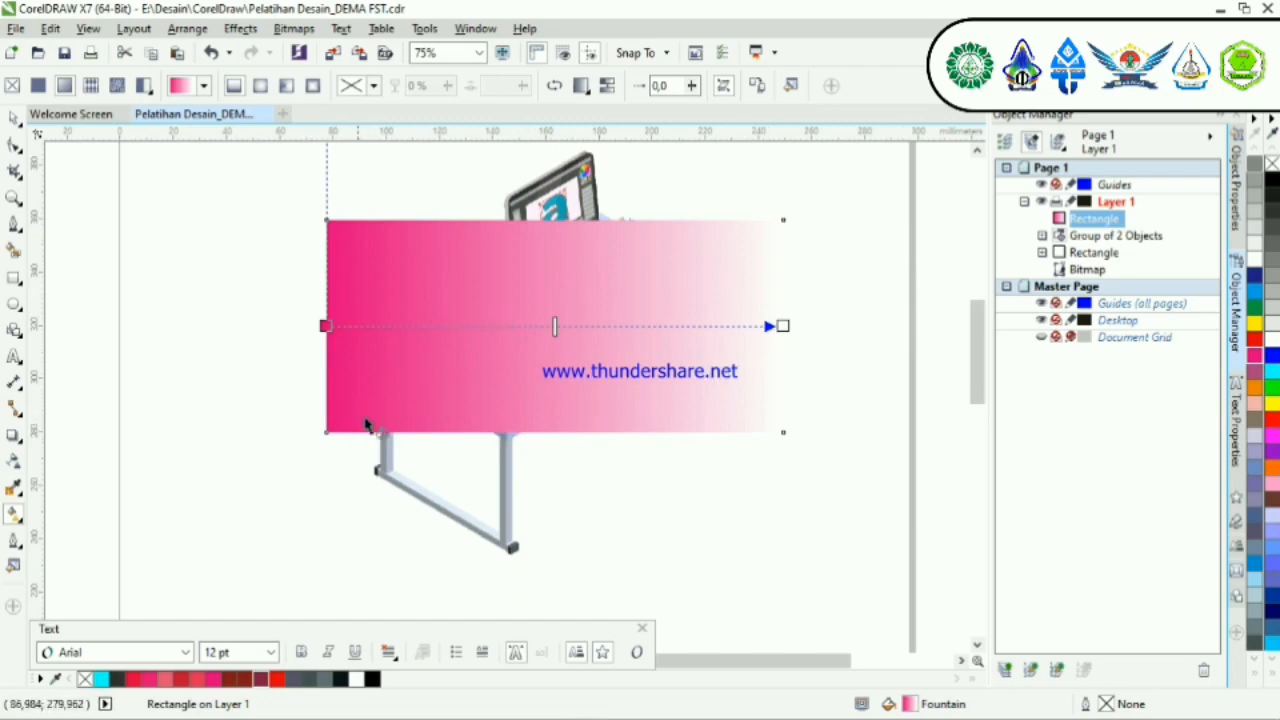
Step: Angle the gradient diagonally from the rectangle's lower-left corner towards its upper right, and colour the end node yellow (#FFFF00) sampled from the palette
left_click_drag(340, 405, 737, 259)
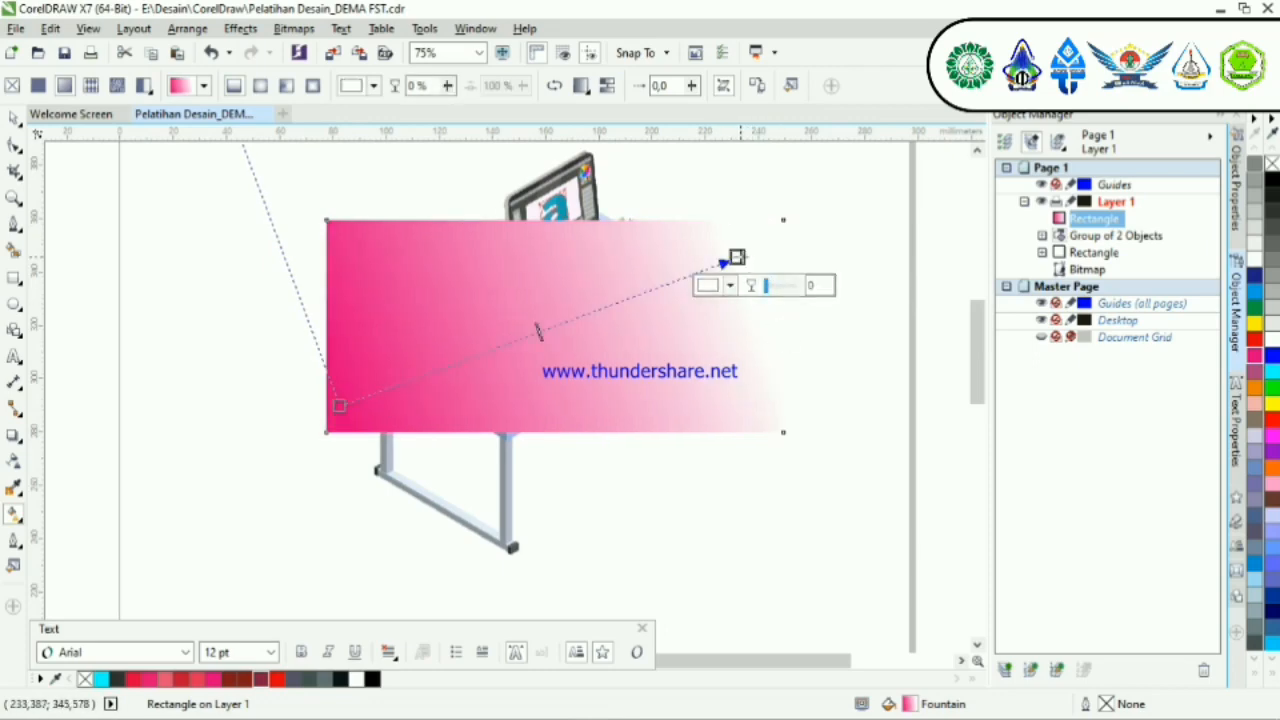
left_click(738, 257)
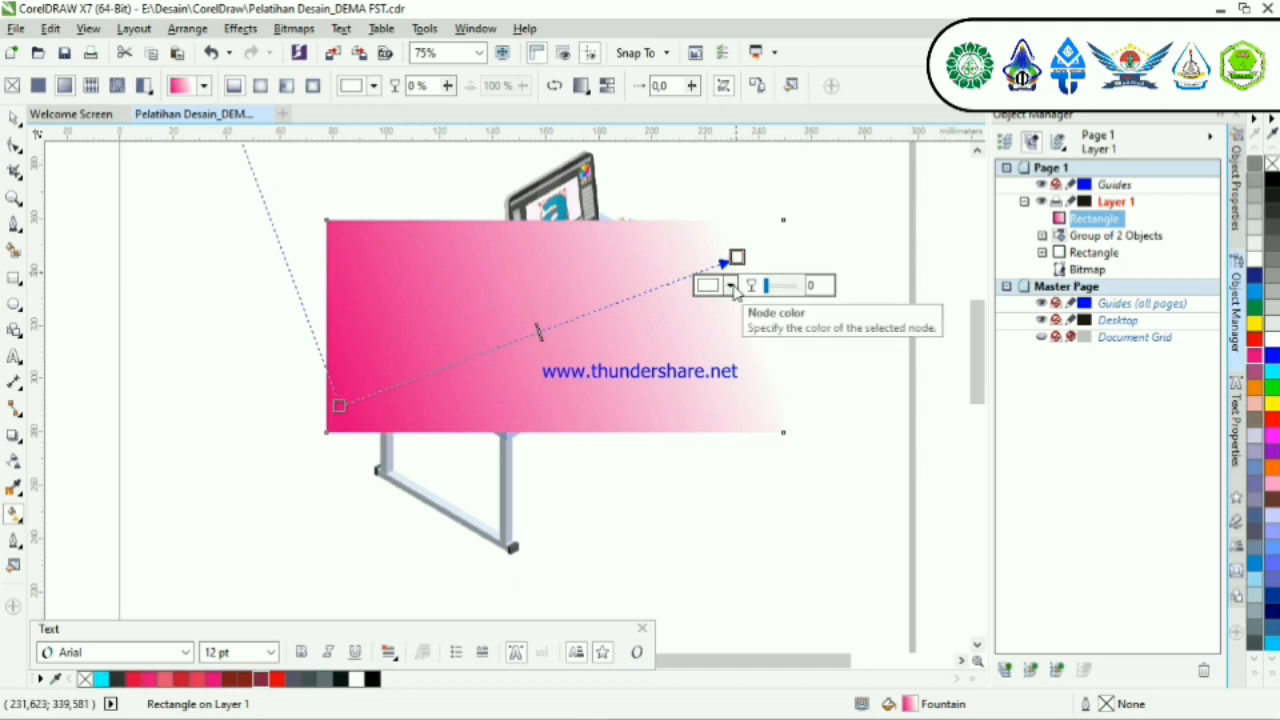
left_click(732, 286)
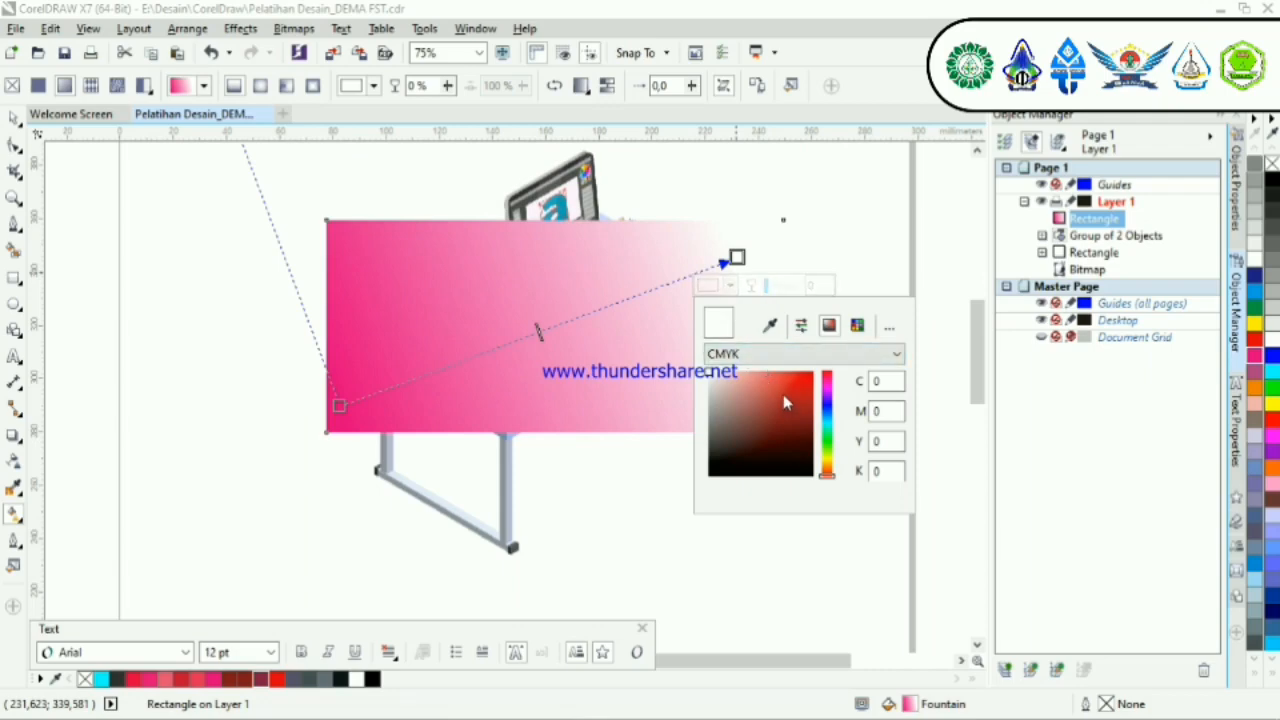
left_click_drag(783, 391, 827, 388)
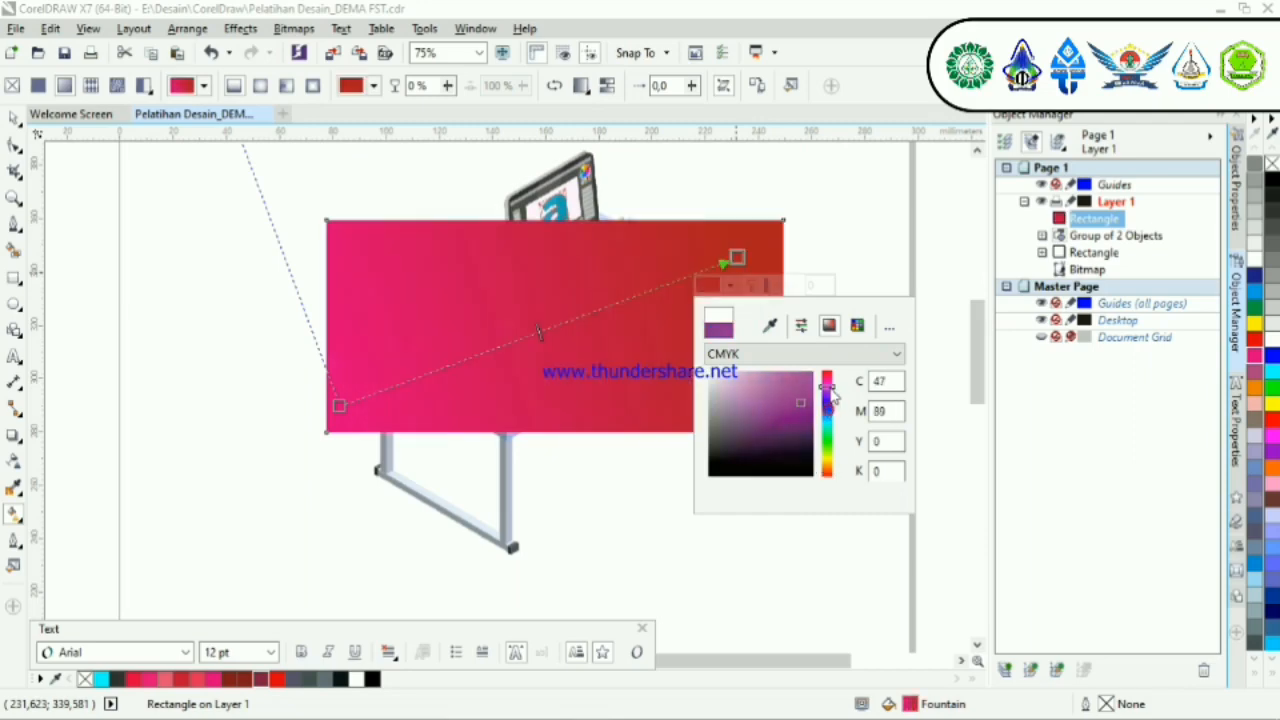
left_click(770, 325)
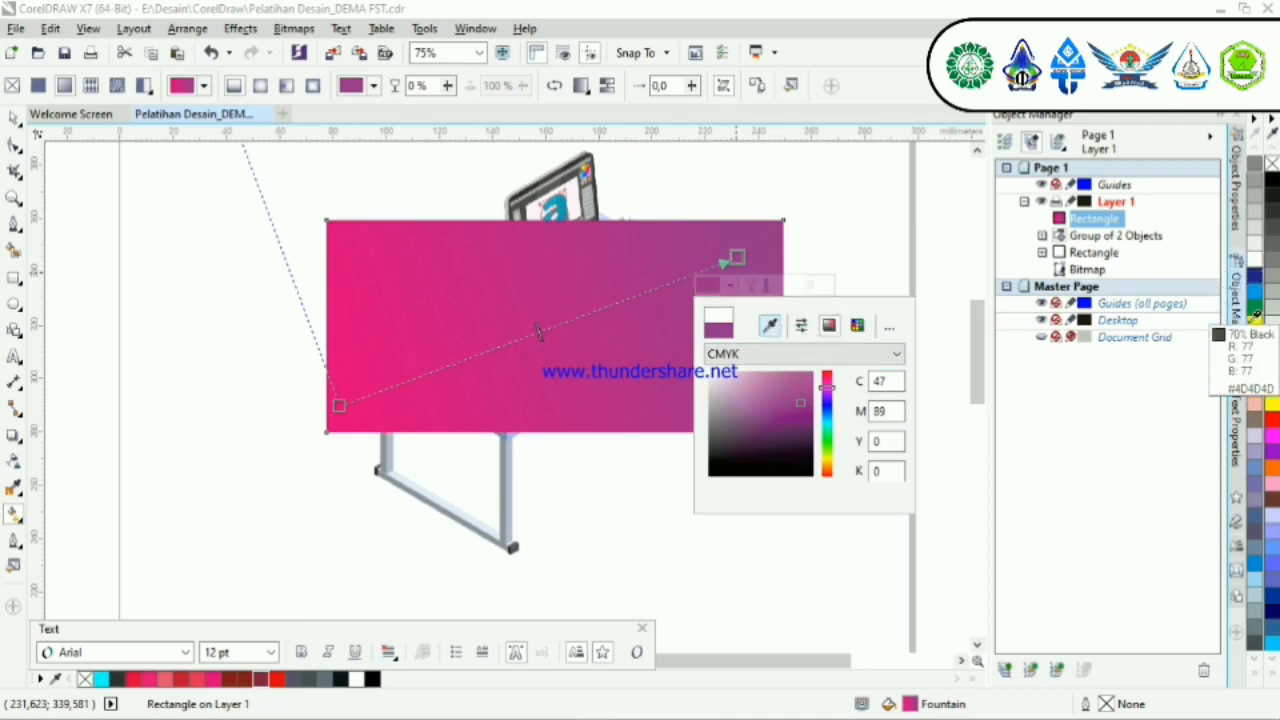
left_click(1272, 400)
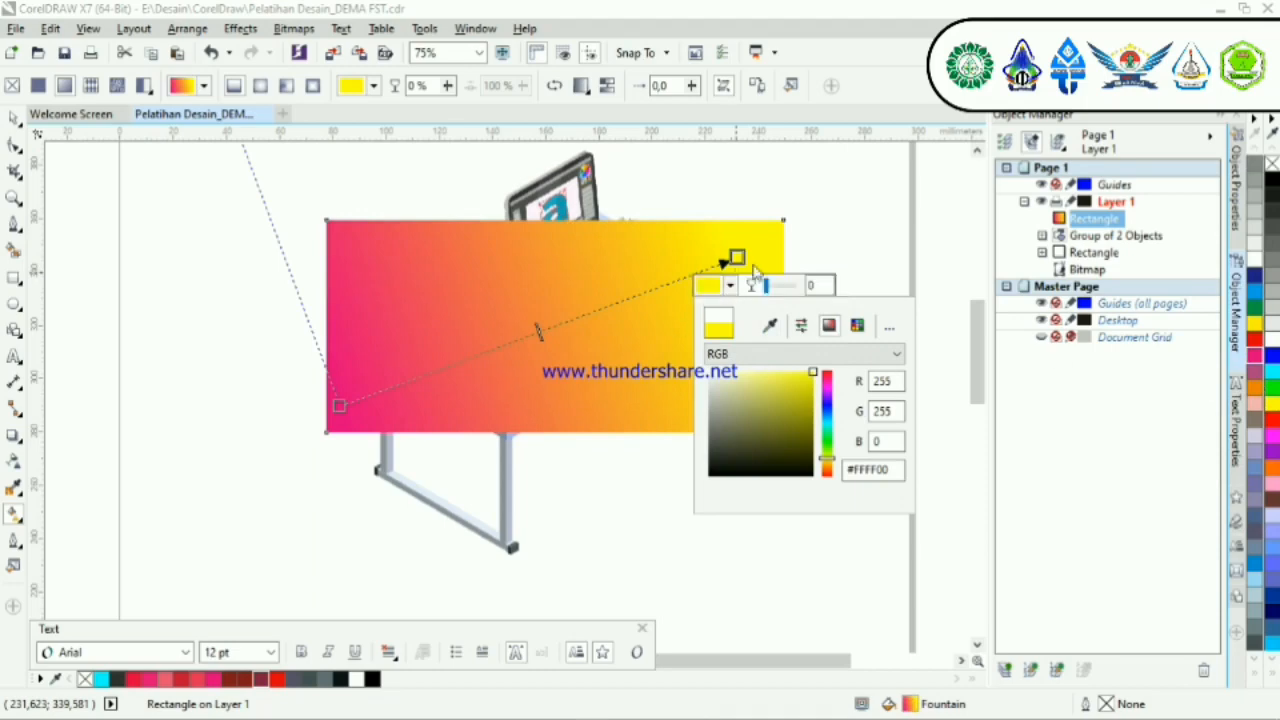
left_click(14, 118)
left_click(252, 281)
left_click(572, 352)
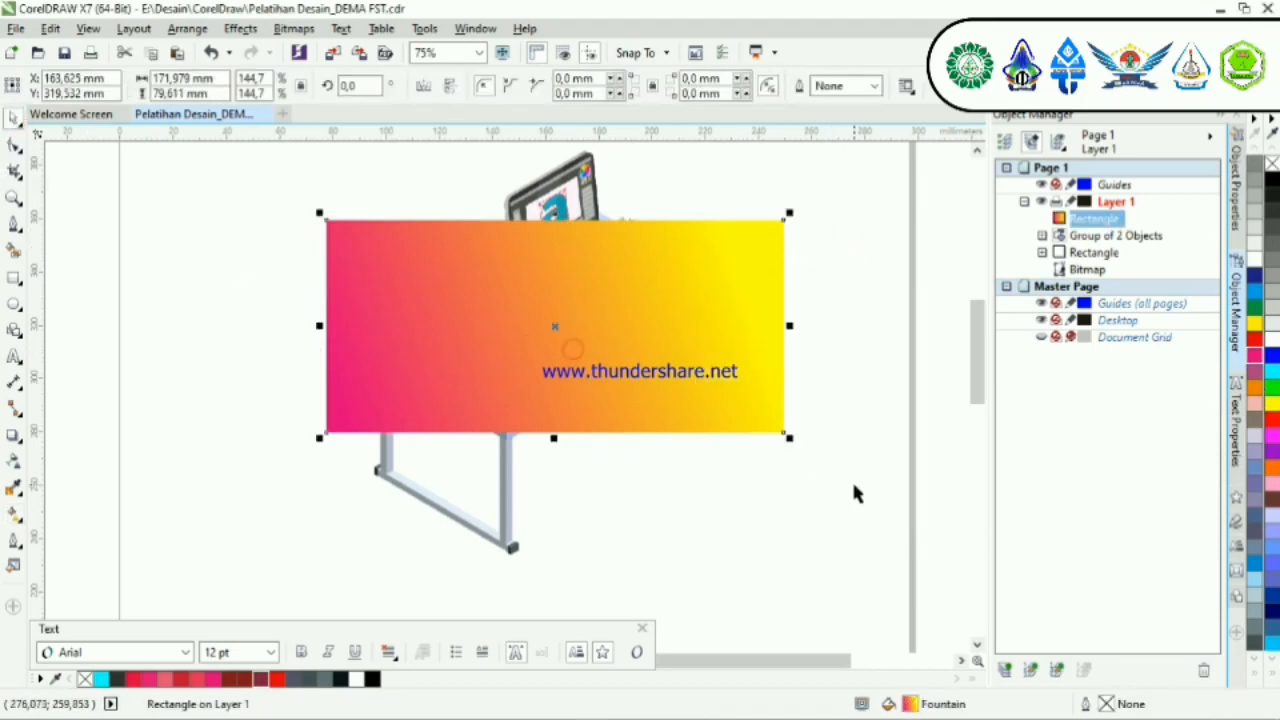
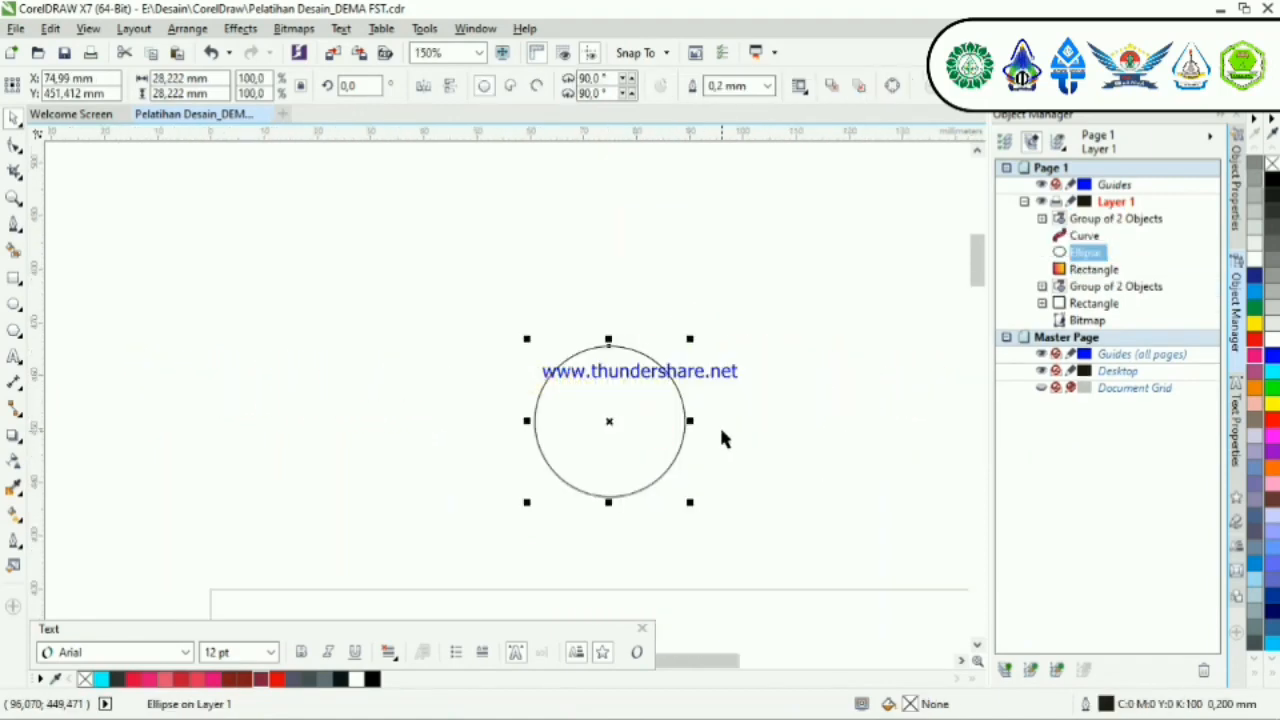
Step: Move the circle above the page's upper-left corner, fill it magenta, and place a duplicate level with it above the upper-right corner
left_click_drag(614, 420, 290, 396)
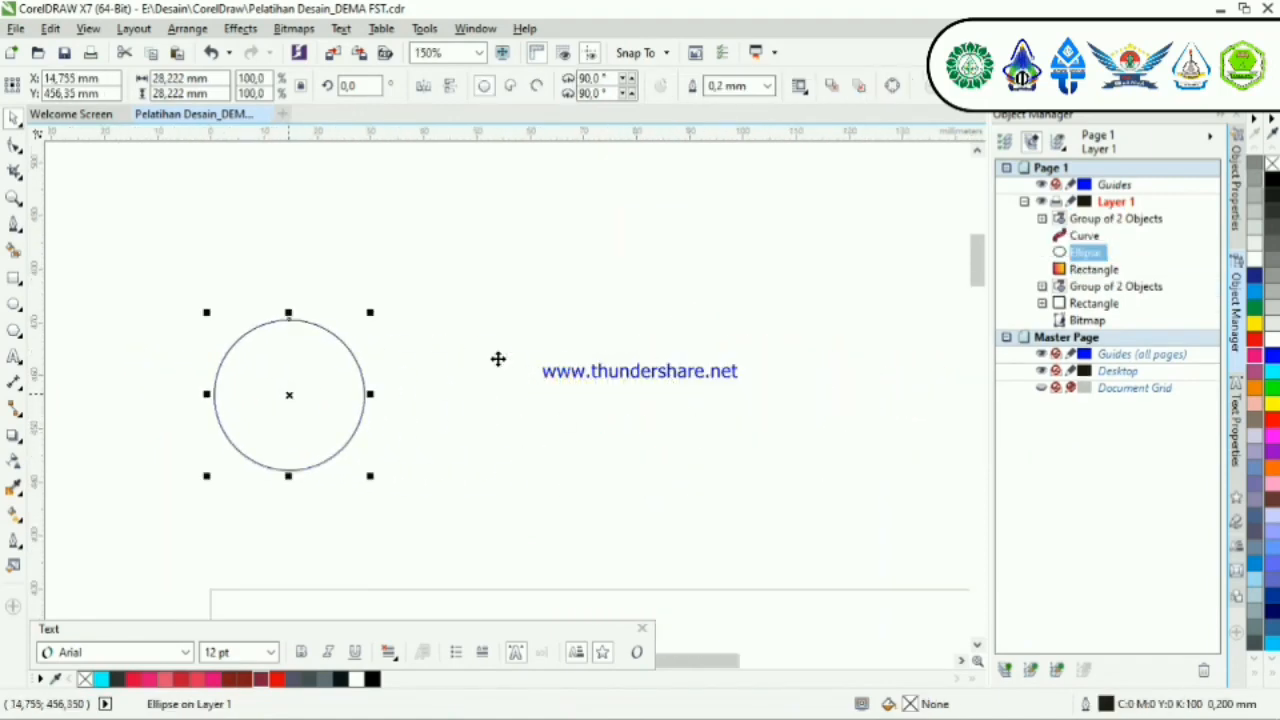
left_click(1255, 354)
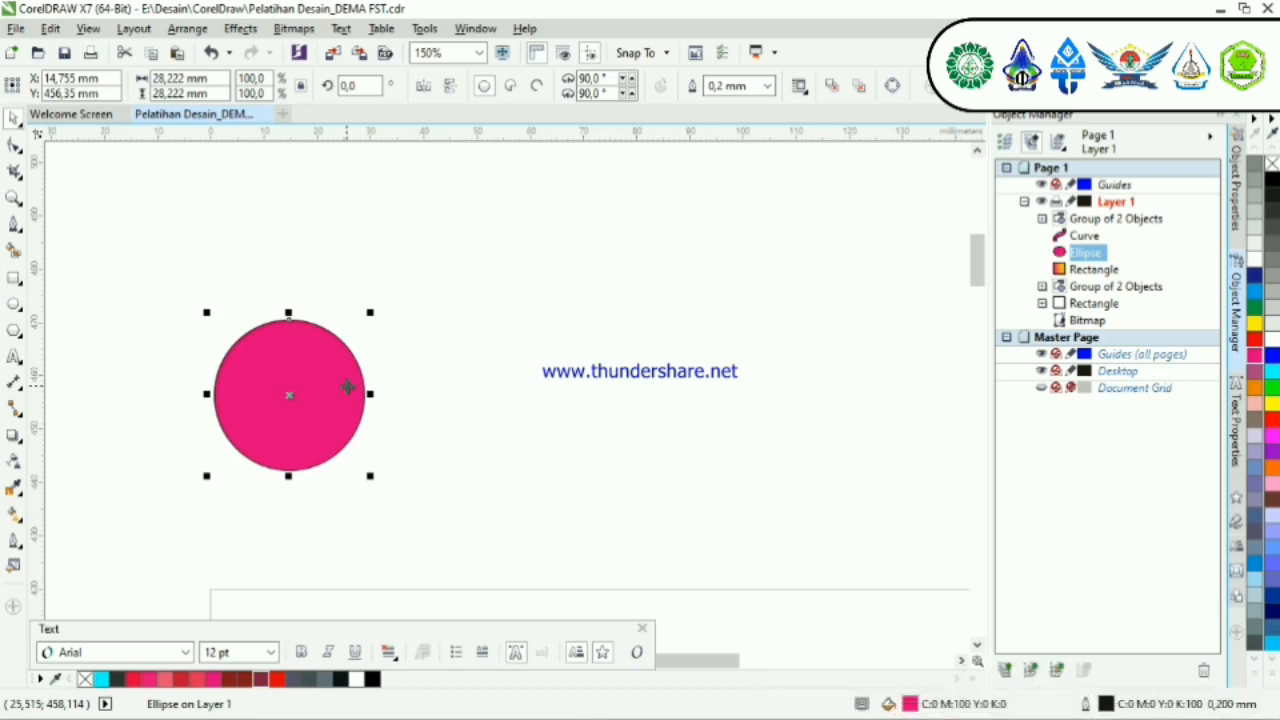
key("ctrl+d")
left_click_drag(347, 387, 592, 410)
scroll(586, 409, "down", 4)
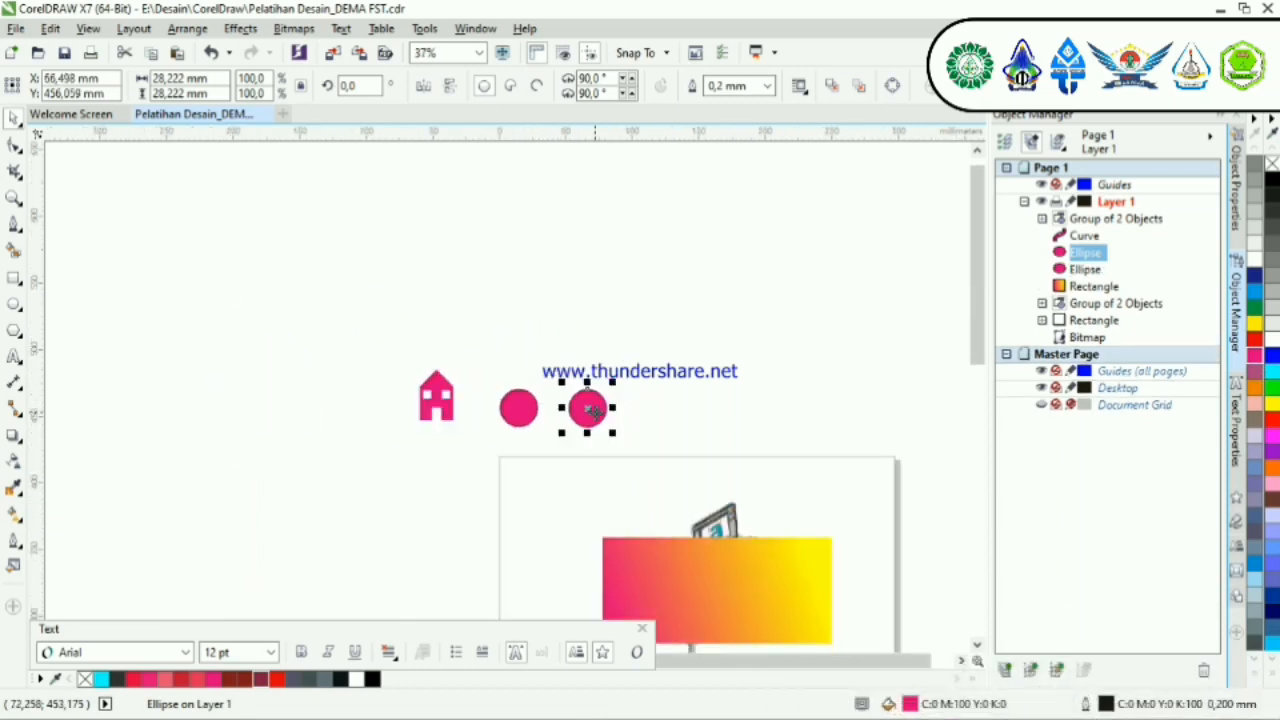
left_click_drag(874, 413, 871, 408)
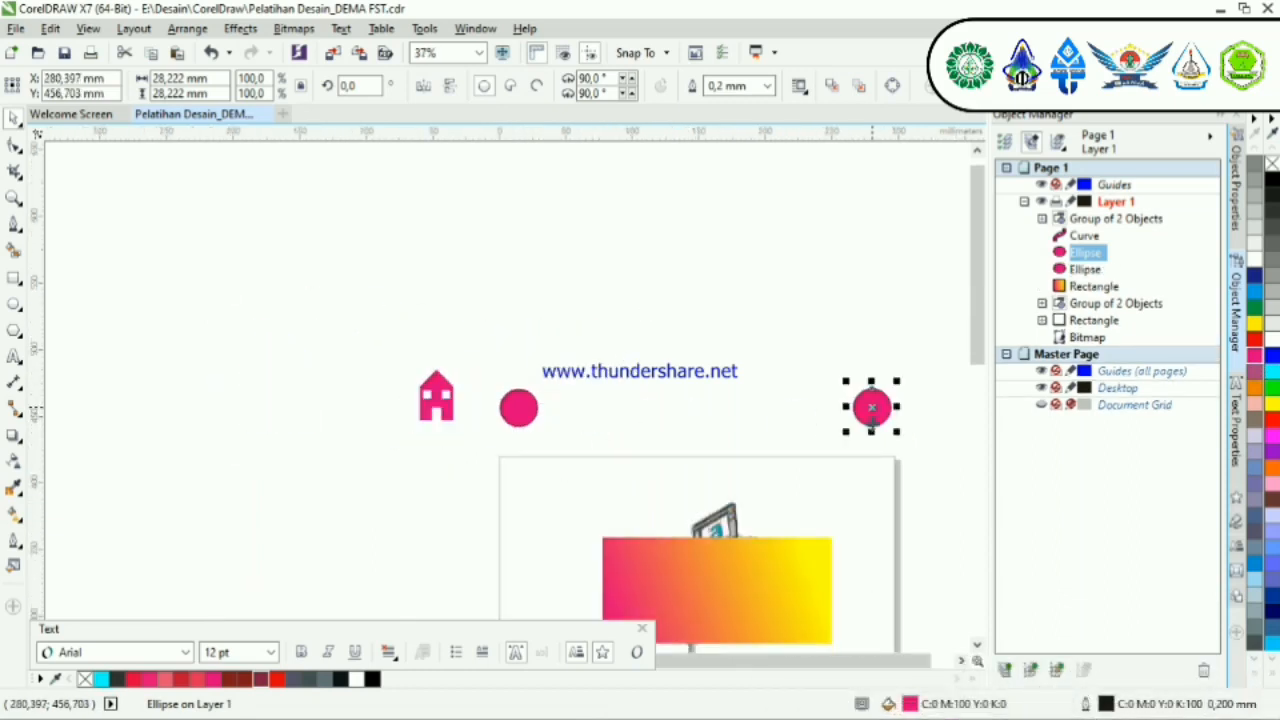
Step: Shrink the duplicate circle proportionally to about 17 mm and shift it slightly downward
scroll(929, 427, "up", 2)
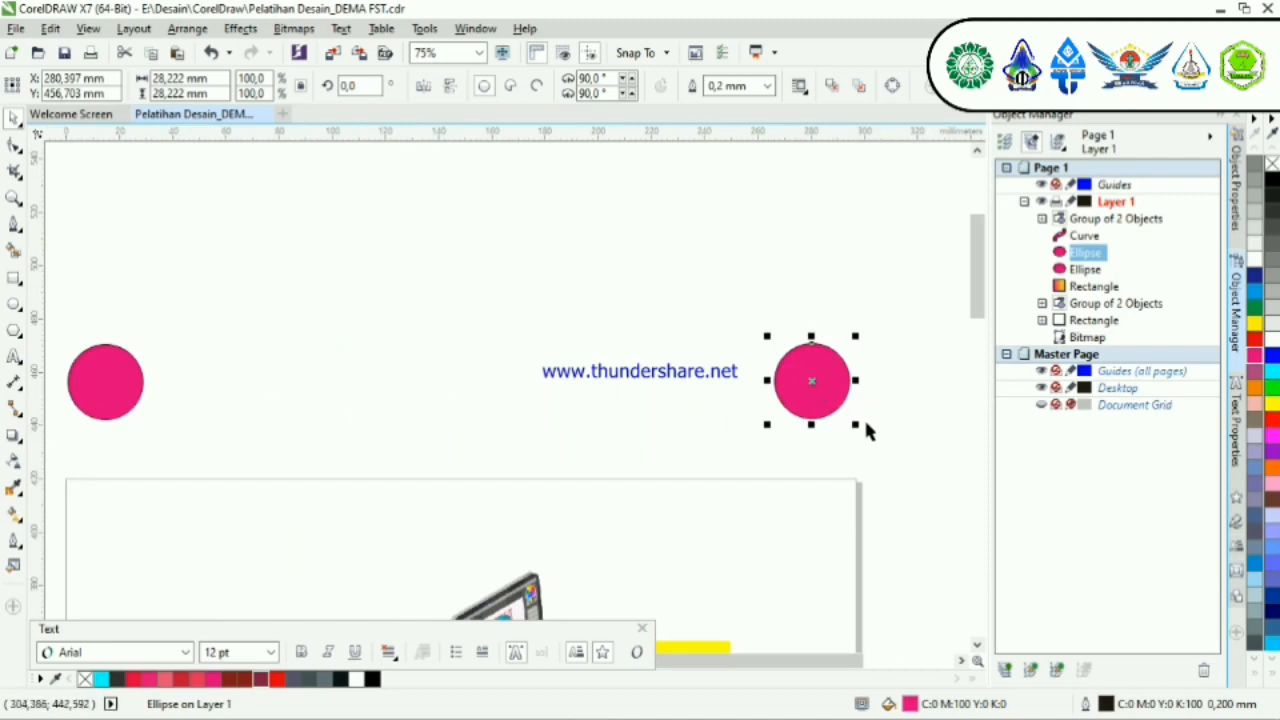
left_click_drag(855, 424, 847, 420)
left_click_drag(812, 381, 815, 393)
left_click(936, 426)
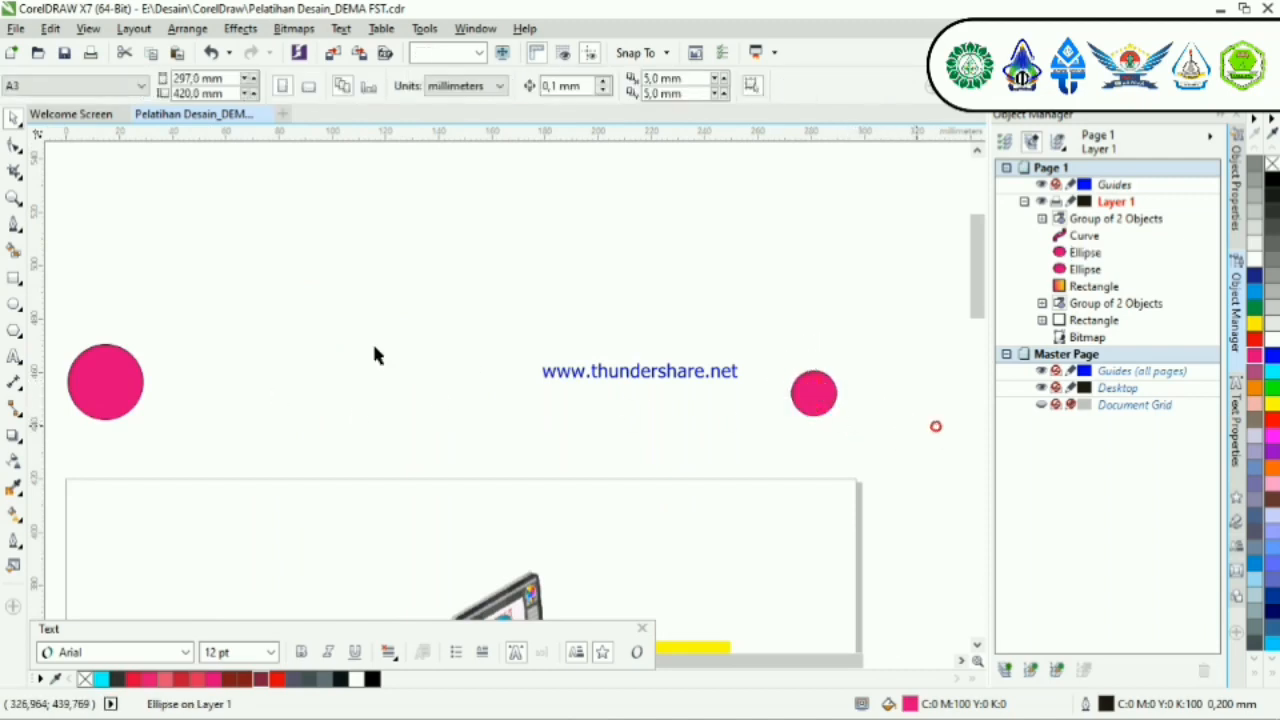
Step: Blend the large magenta circle into the small one using the Blend tool with 20 steps
left_click(99, 378)
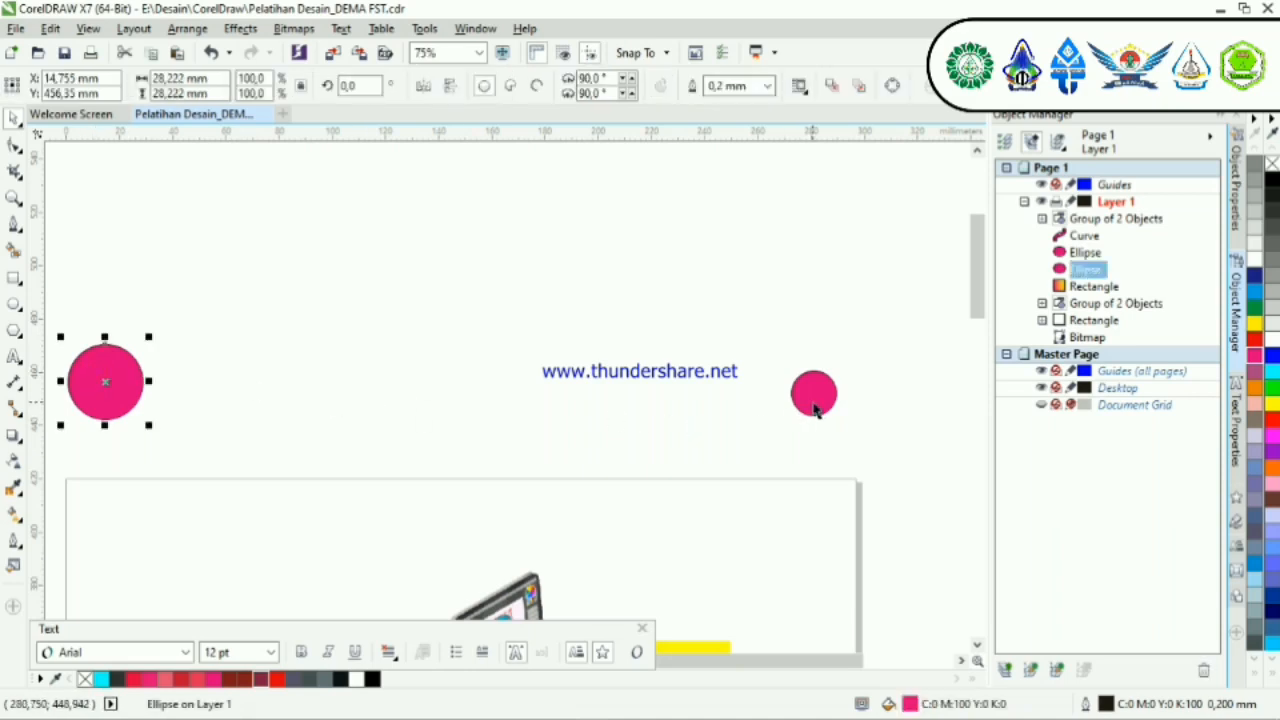
left_click_drag(62, 302, 876, 467)
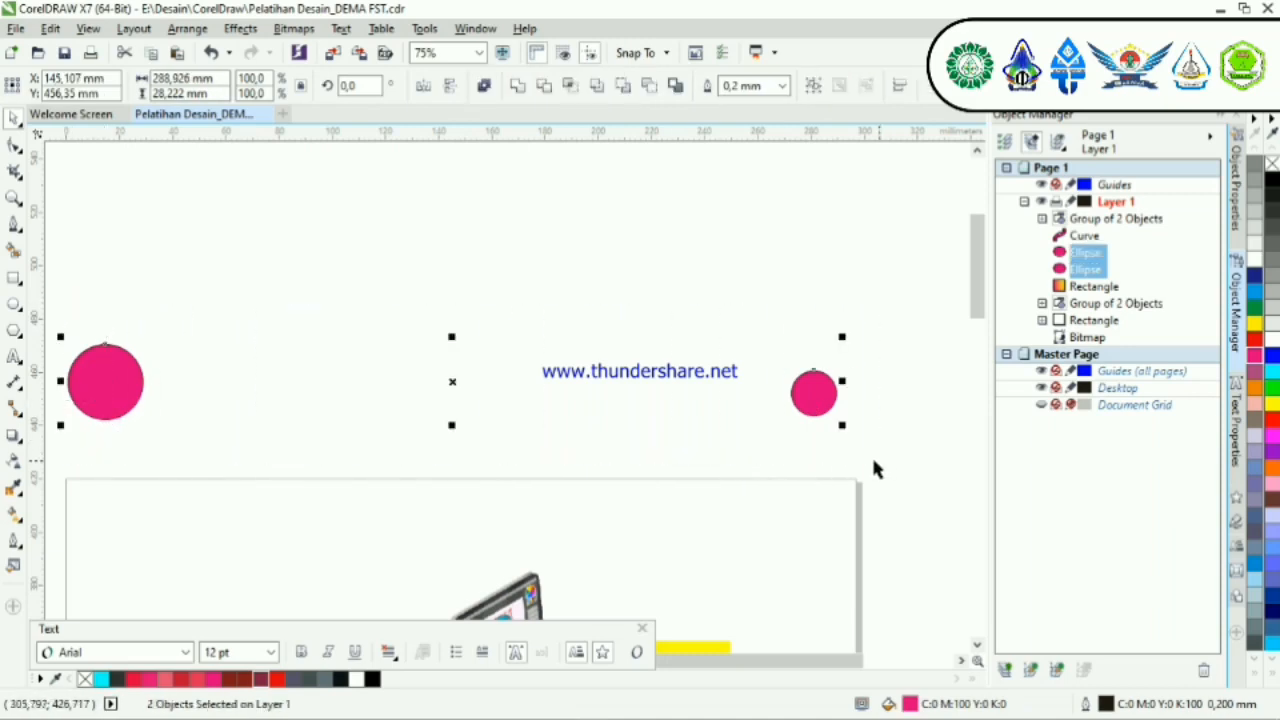
left_click(23, 437)
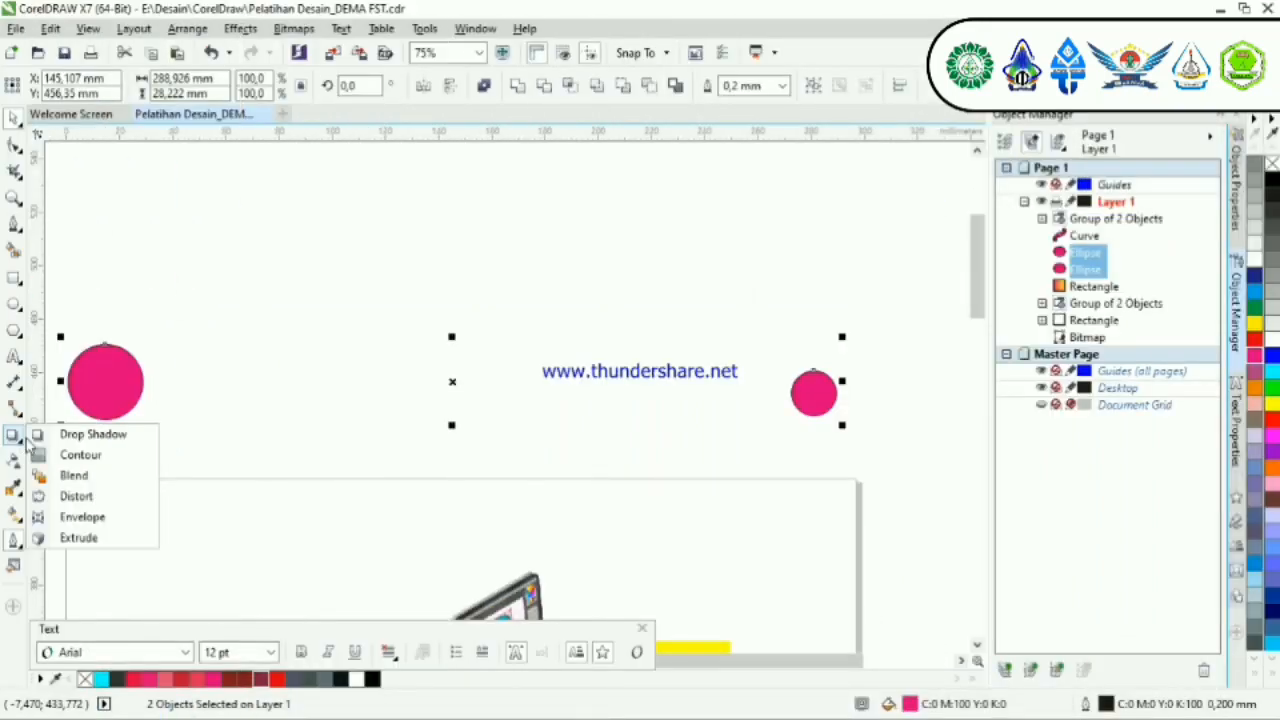
left_click(51, 477)
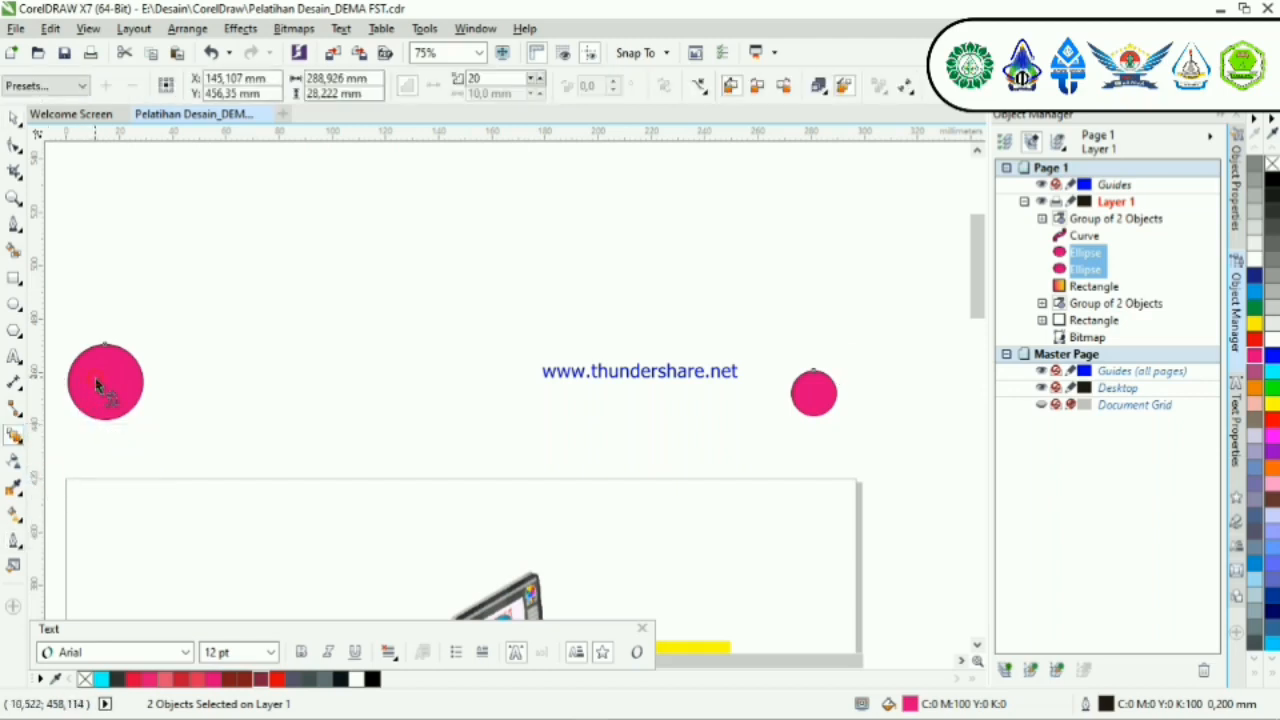
left_click_drag(95, 378, 813, 392)
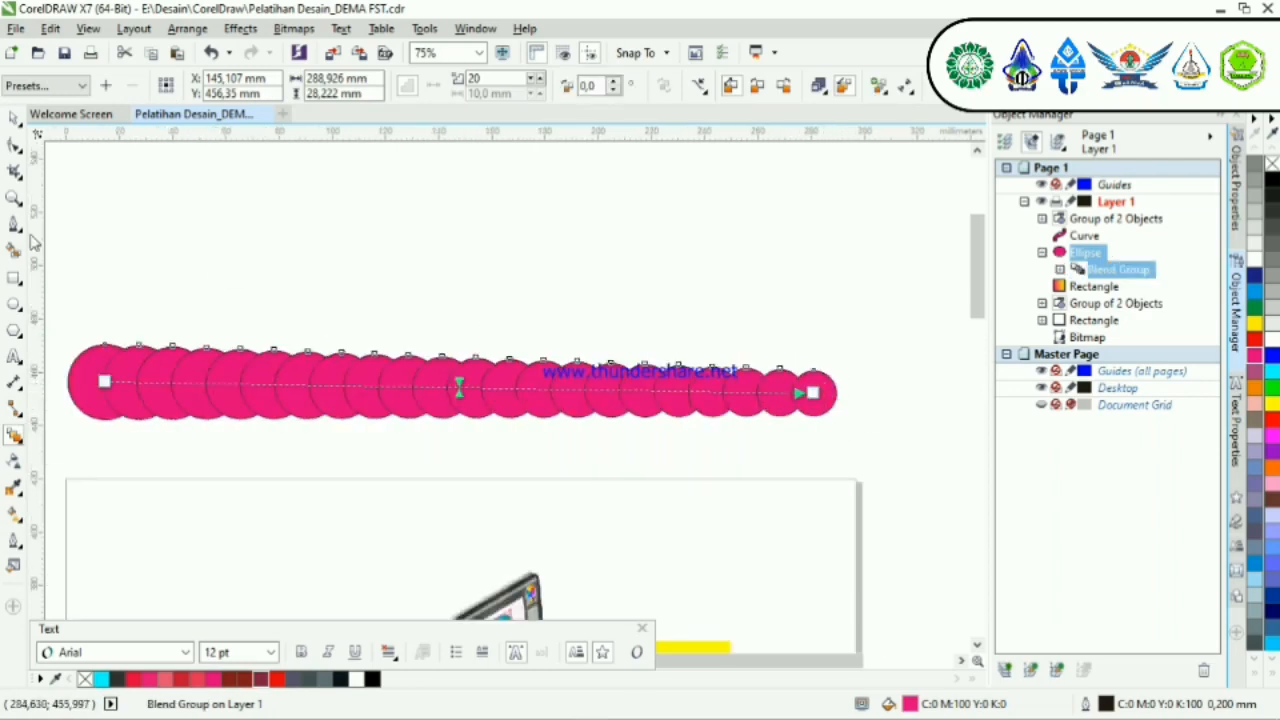
Step: Stretch the blend by moving its small end circle horizontally outward to about X 373 mm
left_click(14, 120)
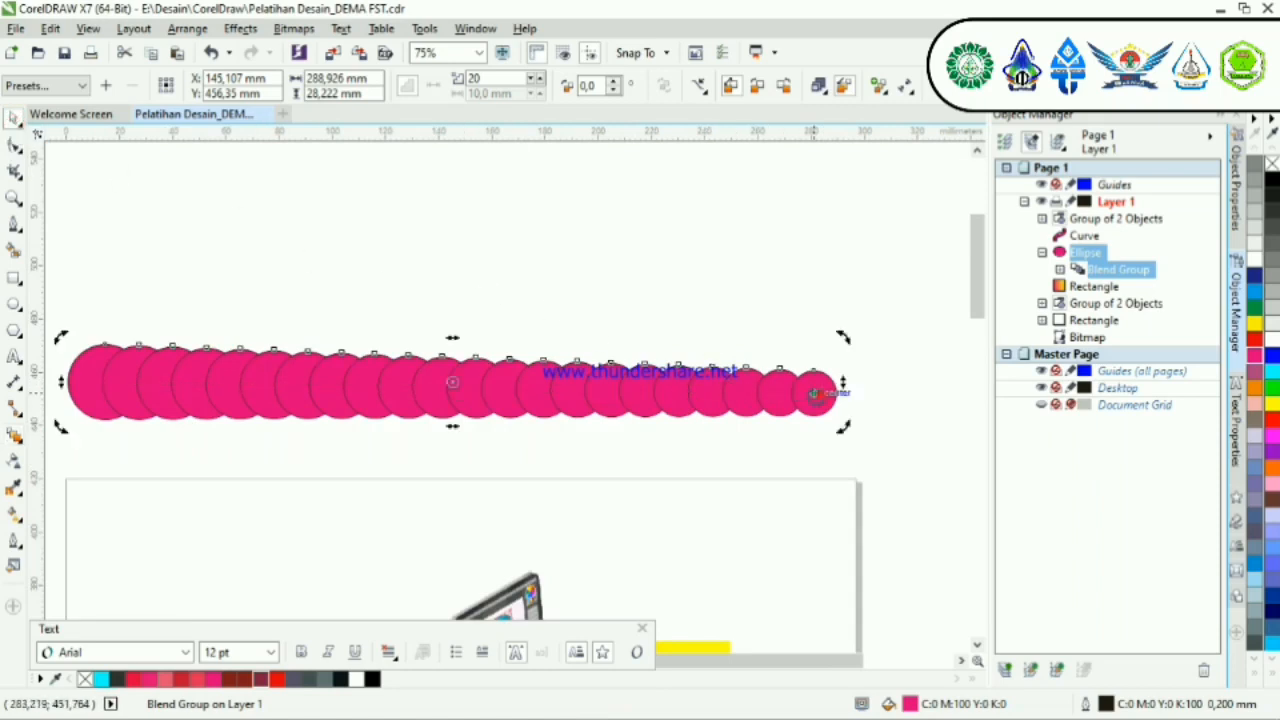
left_click(826, 391)
scroll(828, 390, "down", 2)
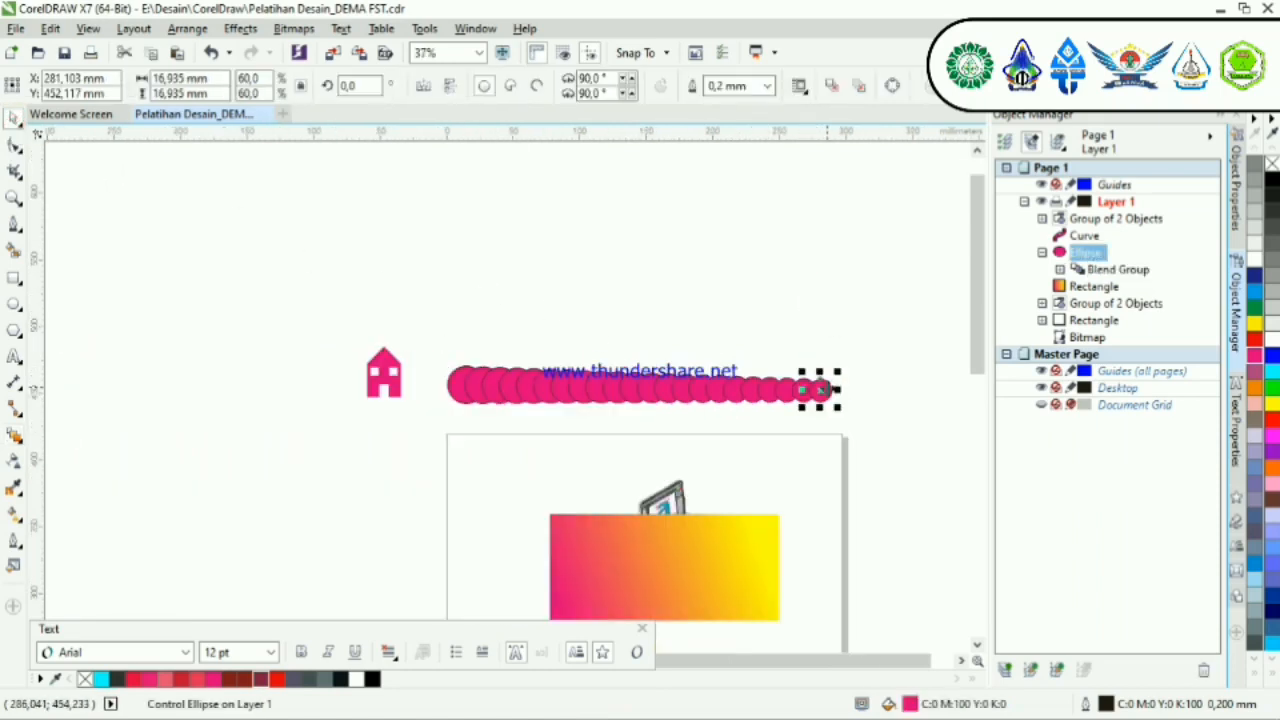
left_click_drag(823, 390, 944, 390)
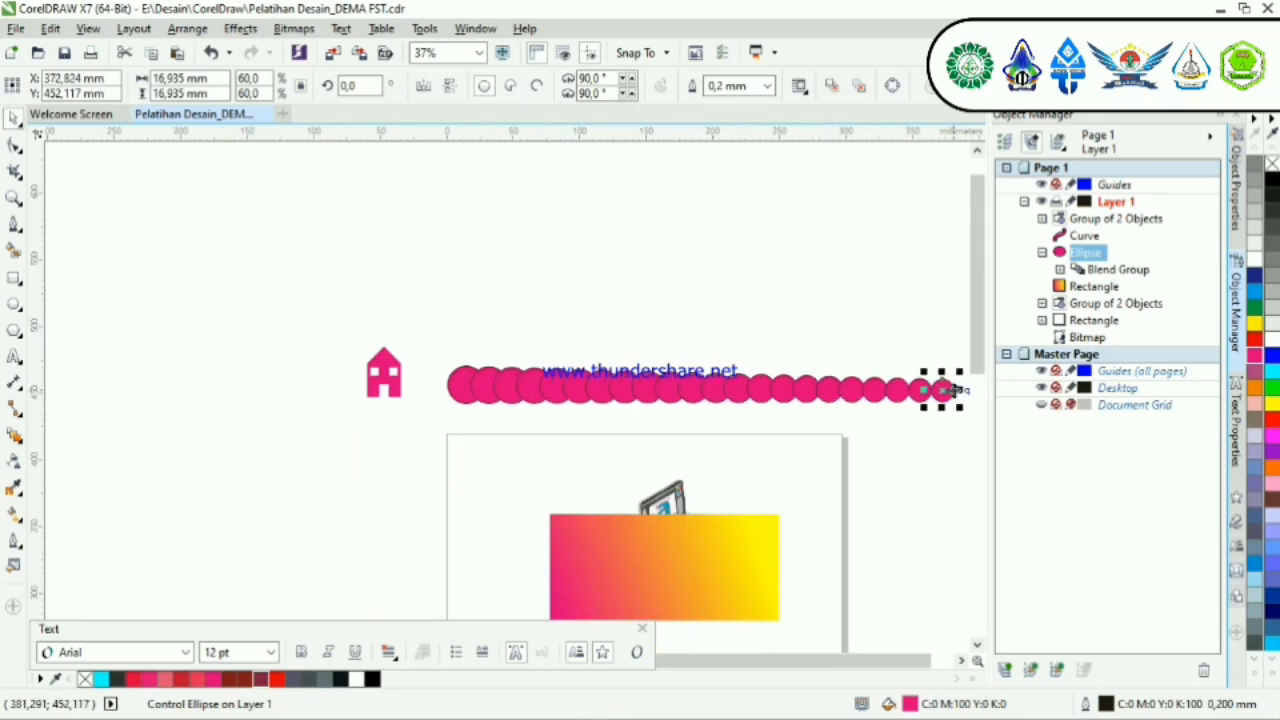
scroll(914, 362, "up", 2)
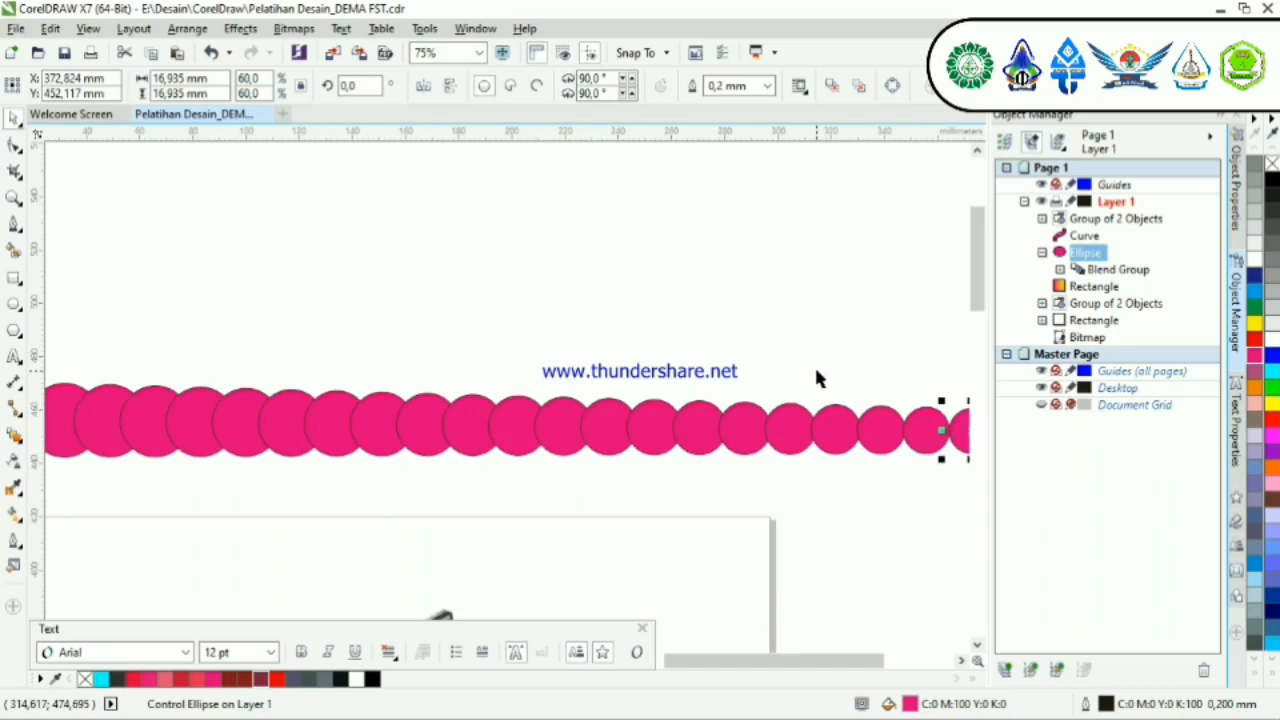
scroll(816, 378, "down", 2)
left_click(591, 362)
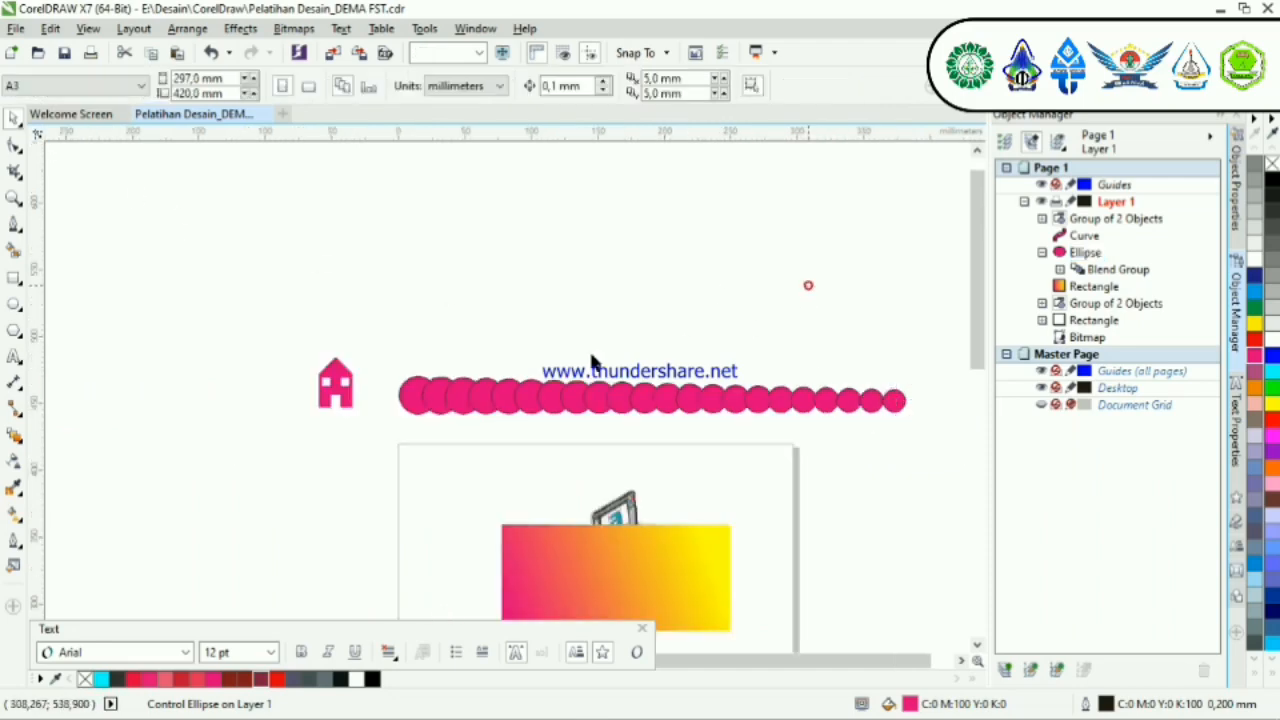
Step: Reduce the number of steps in the circle blend to 11
left_click_drag(382, 352, 866, 438)
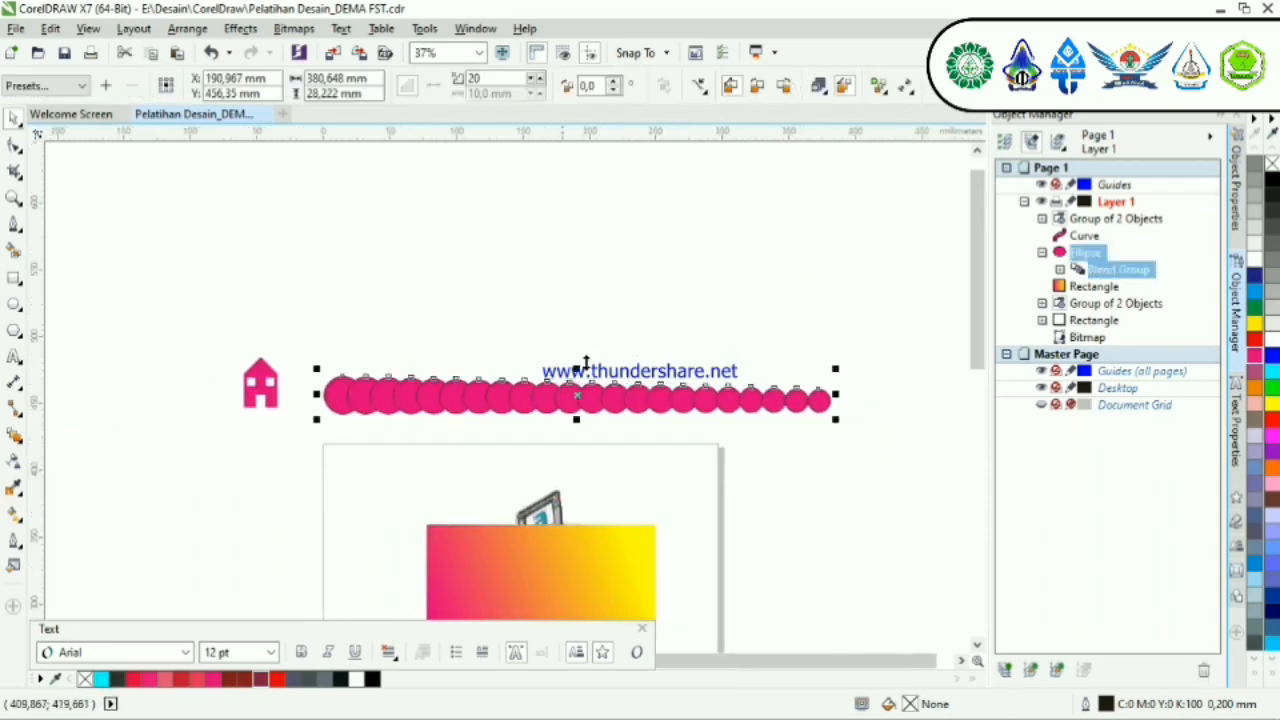
scroll(737, 369, "up", 2)
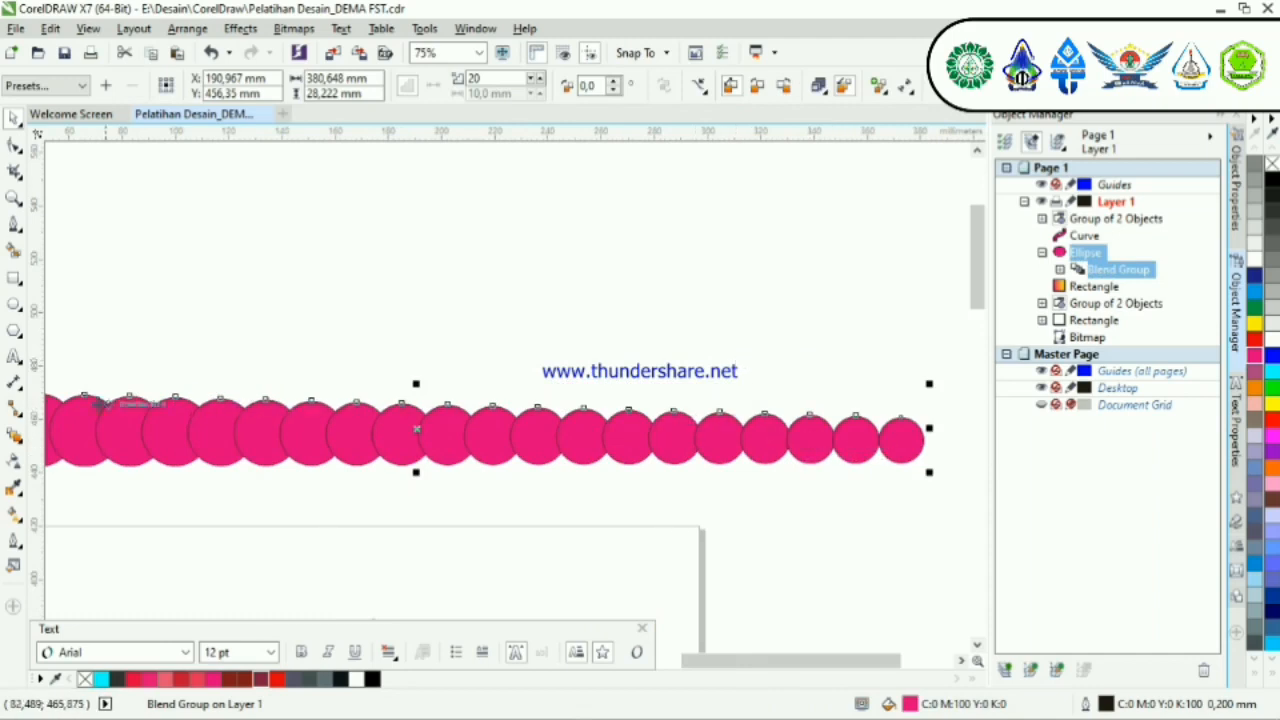
left_click(531, 80)
left_click(531, 80)
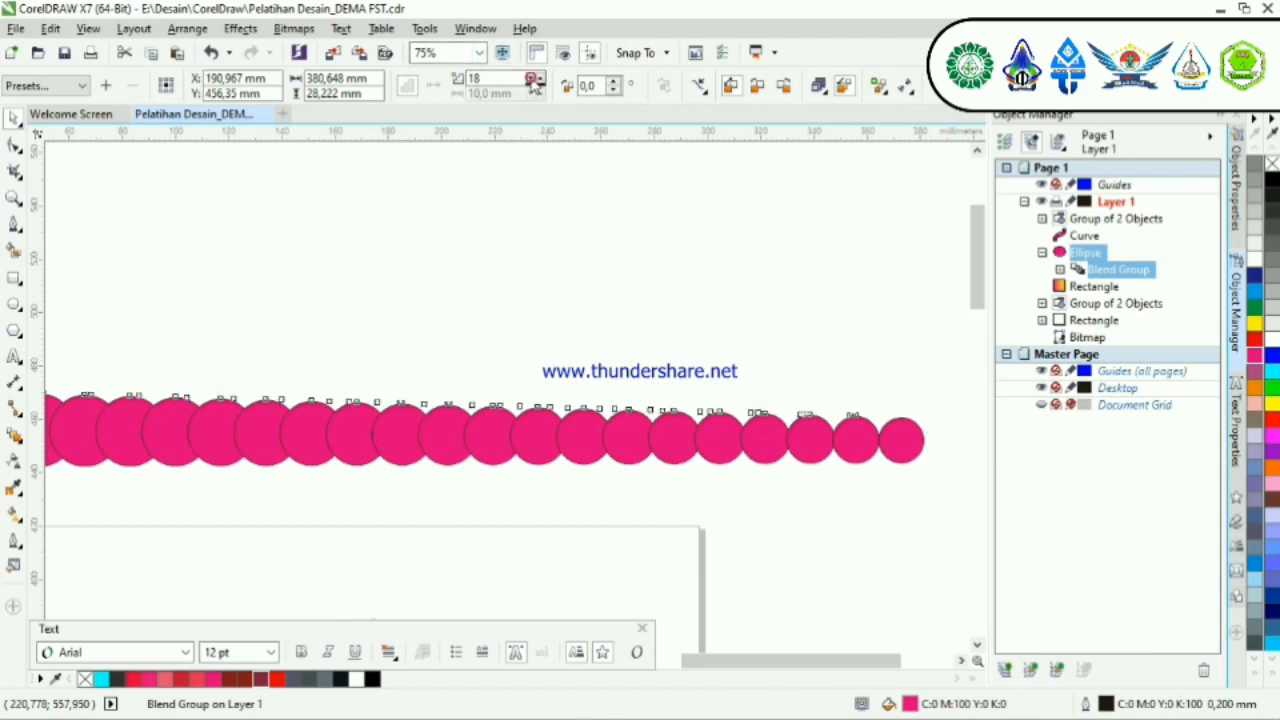
left_click(531, 80)
left_click(531, 80)
left_click(531, 80)
left_click(531, 80)
left_click(531, 80)
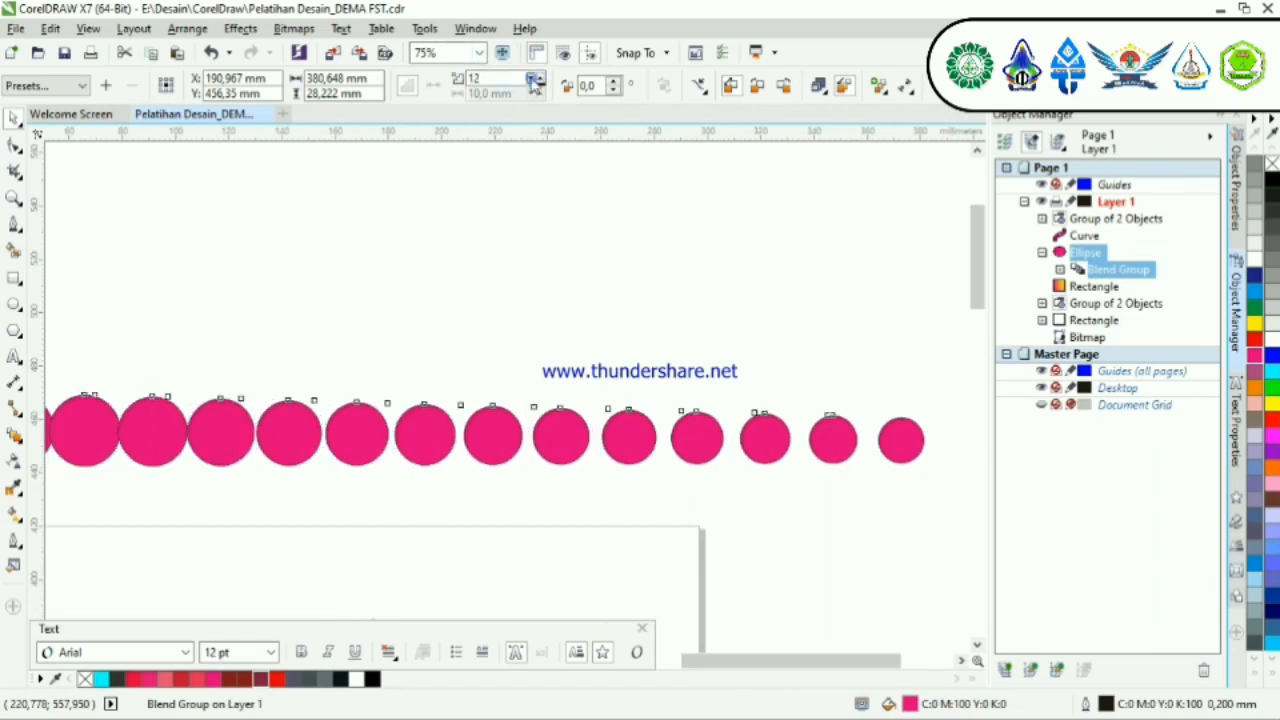
left_click(531, 80)
left_click(531, 80)
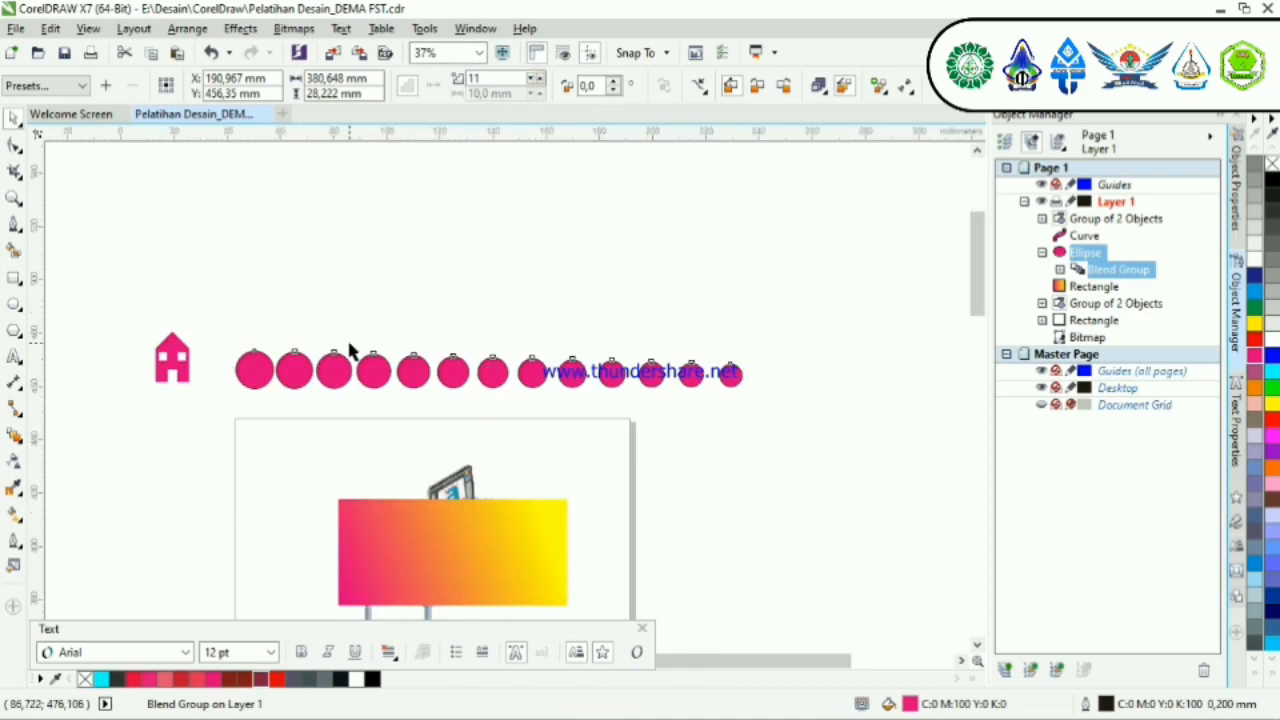
scroll(346, 337, "up", 1)
scroll(346, 337, "down", 1)
left_click(768, 402)
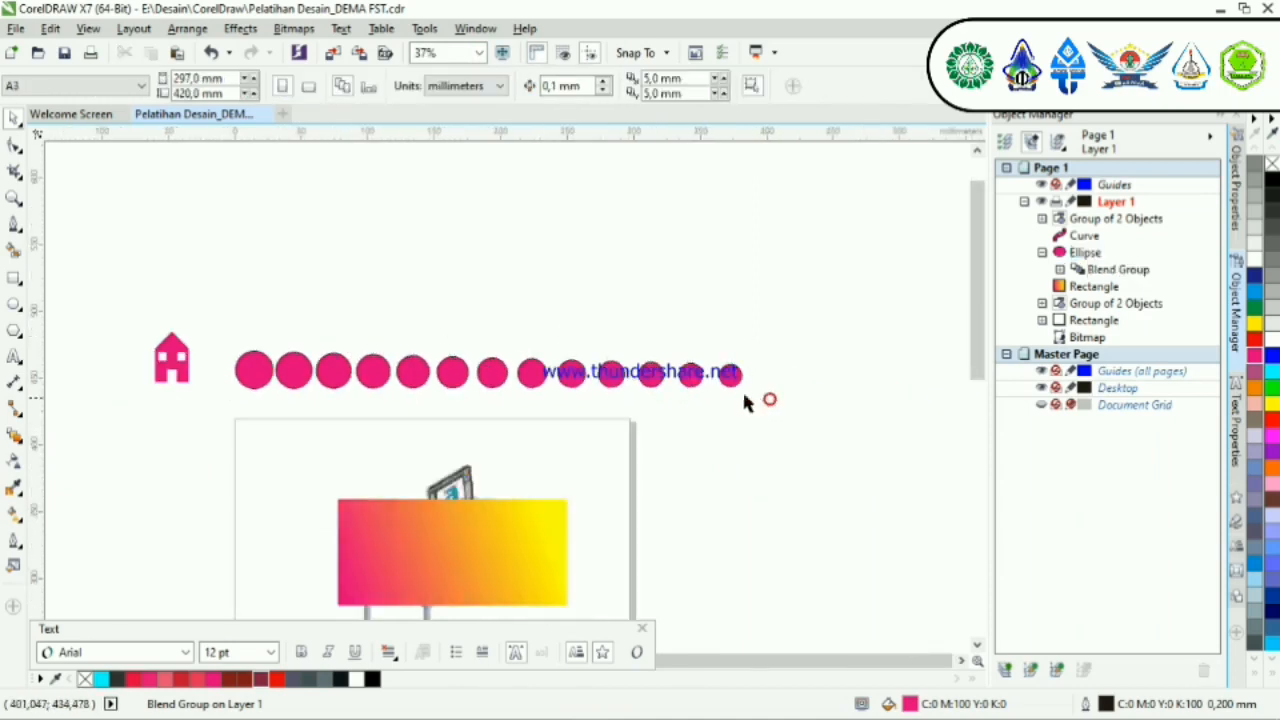
Step: Draw a circle about 31 mm in diameter below the first circle of the blended row and fill it magenta
scroll(388, 378, "up", 1)
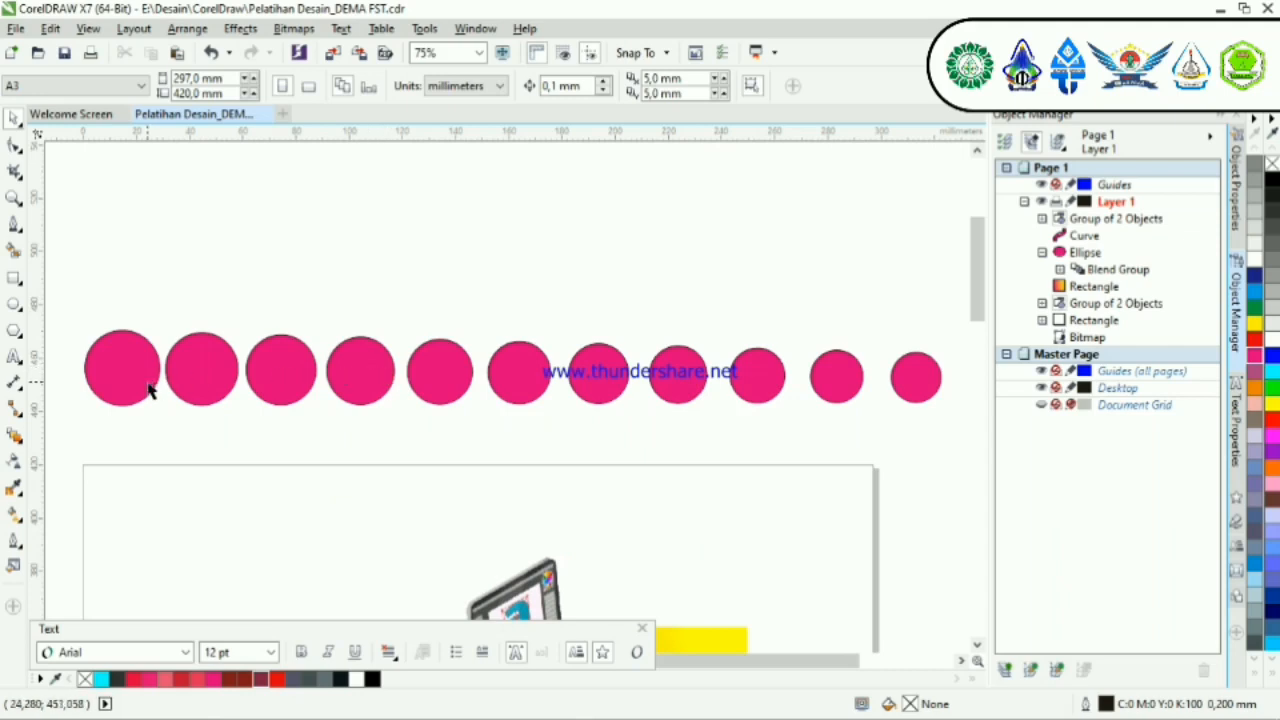
left_click(13, 305)
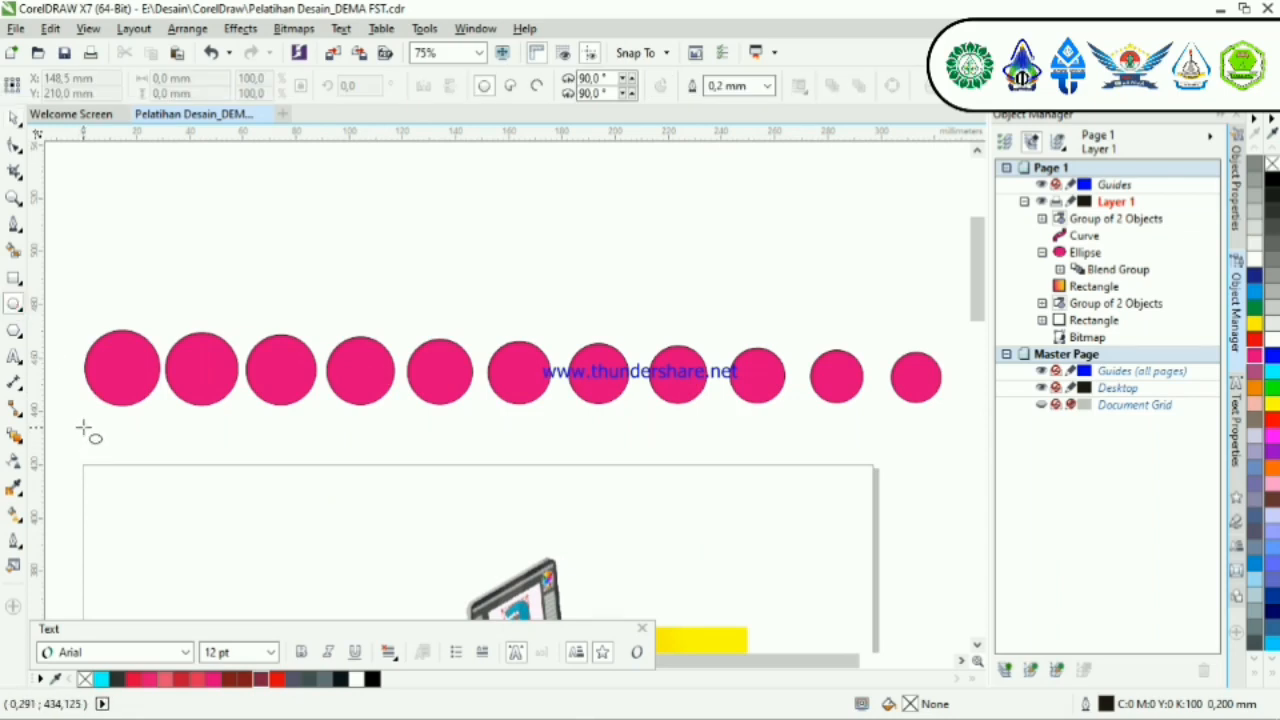
left_click_drag(85, 428, 170, 515)
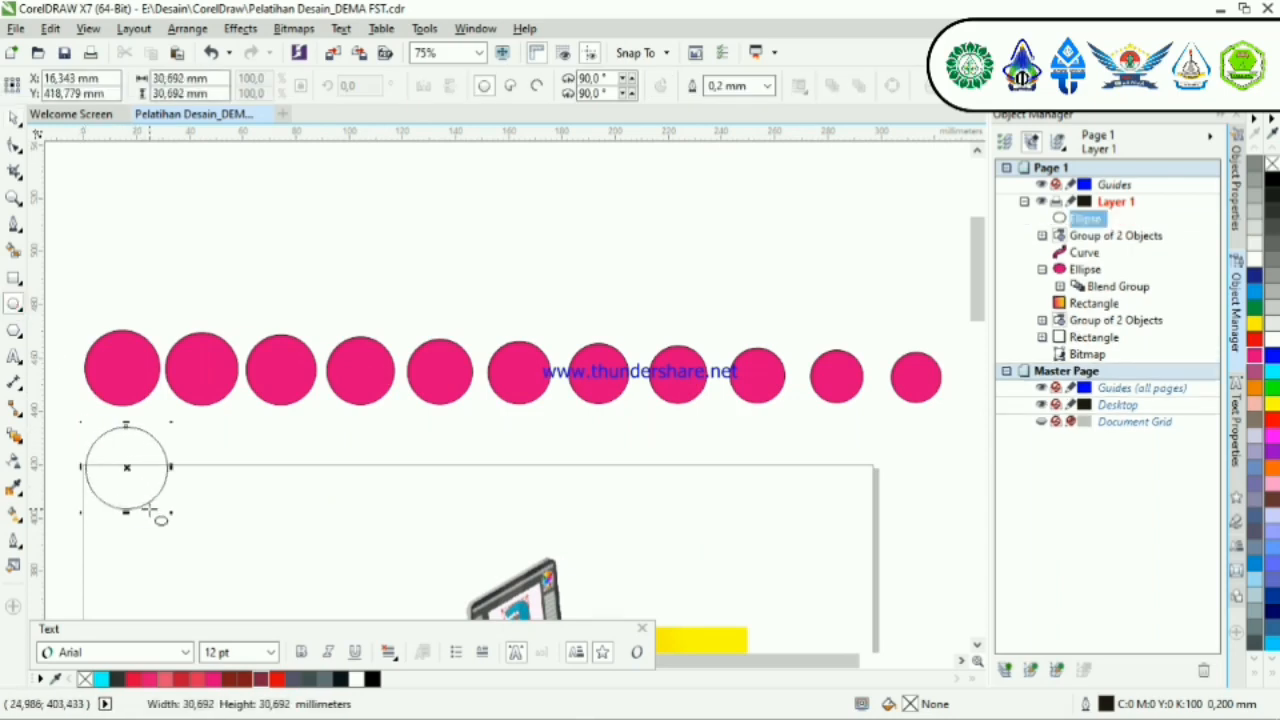
left_click(1255, 364)
left_click(15, 120)
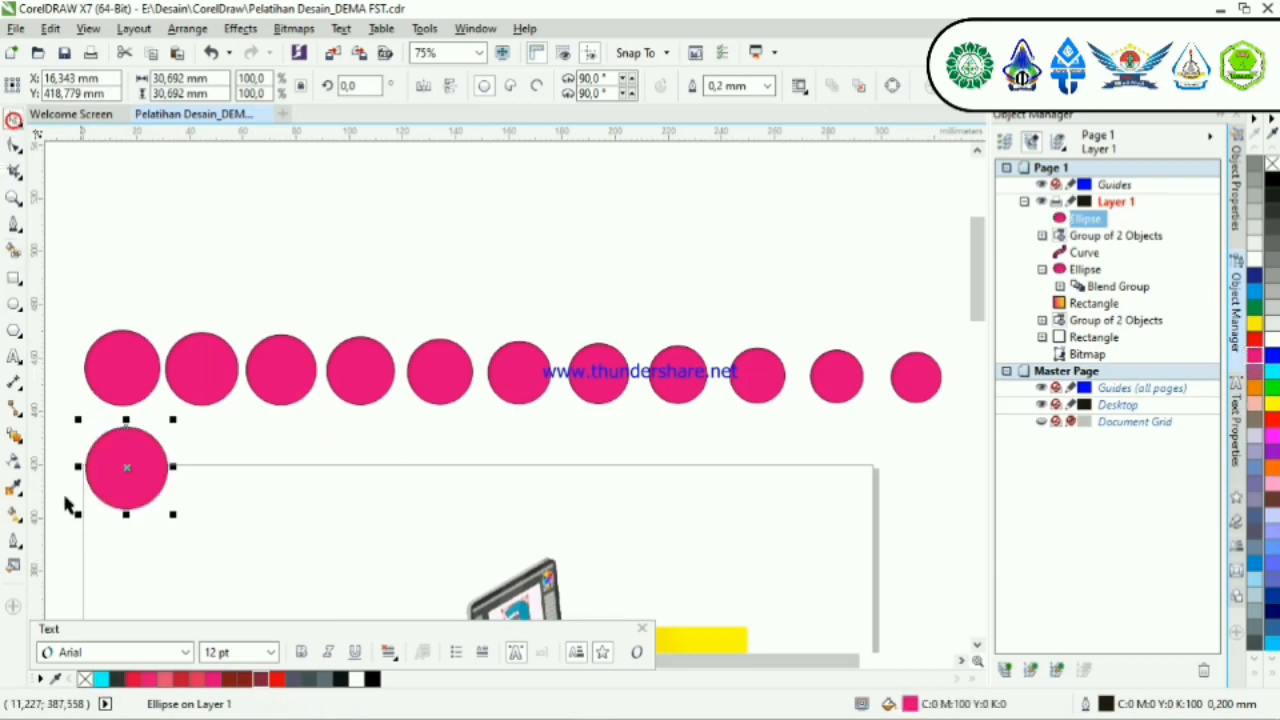
Step: Duplicate the new magenta circle and place the copy beside it to the right with a small gap
scroll(75, 495, "up", 2)
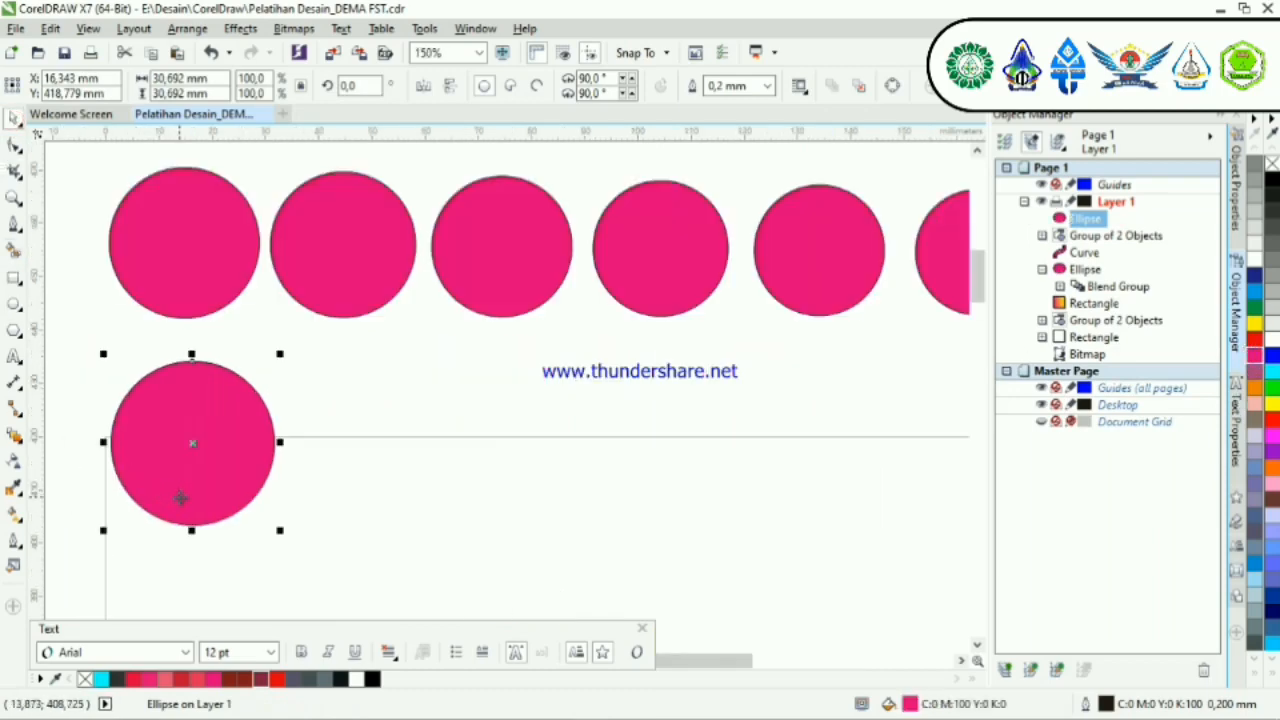
key("ctrl+d")
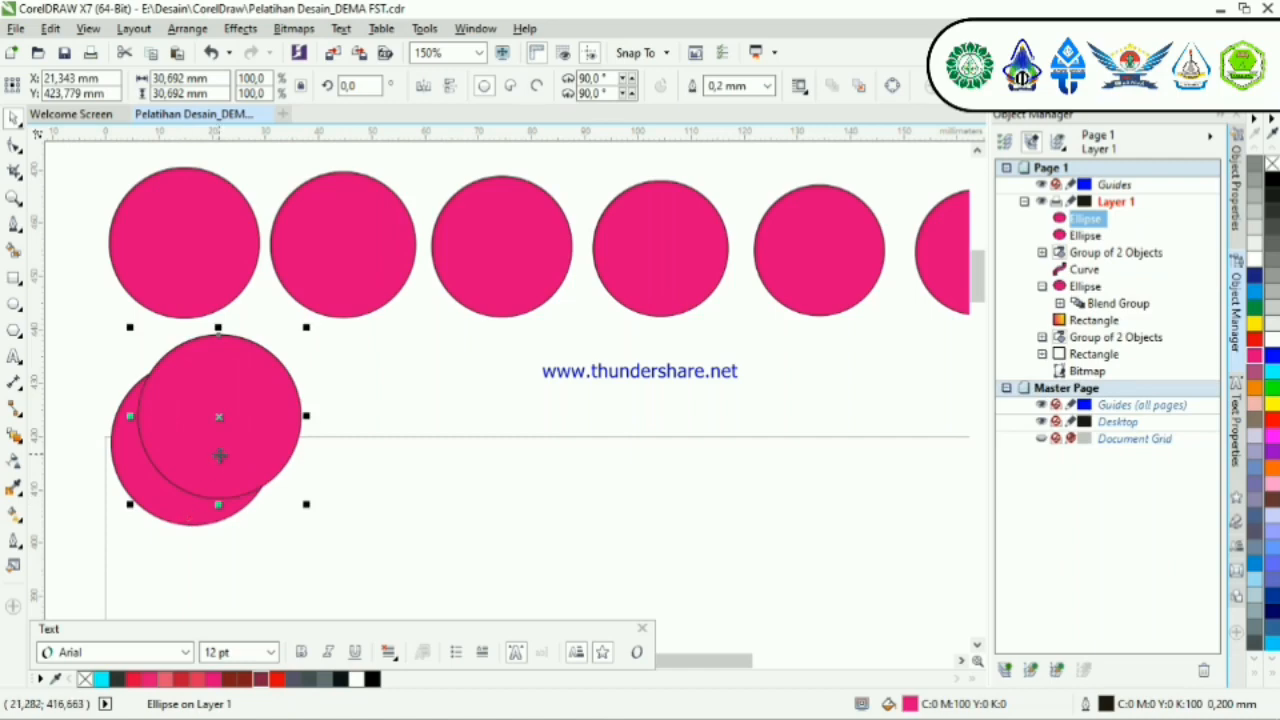
left_click_drag(217, 458, 383, 488)
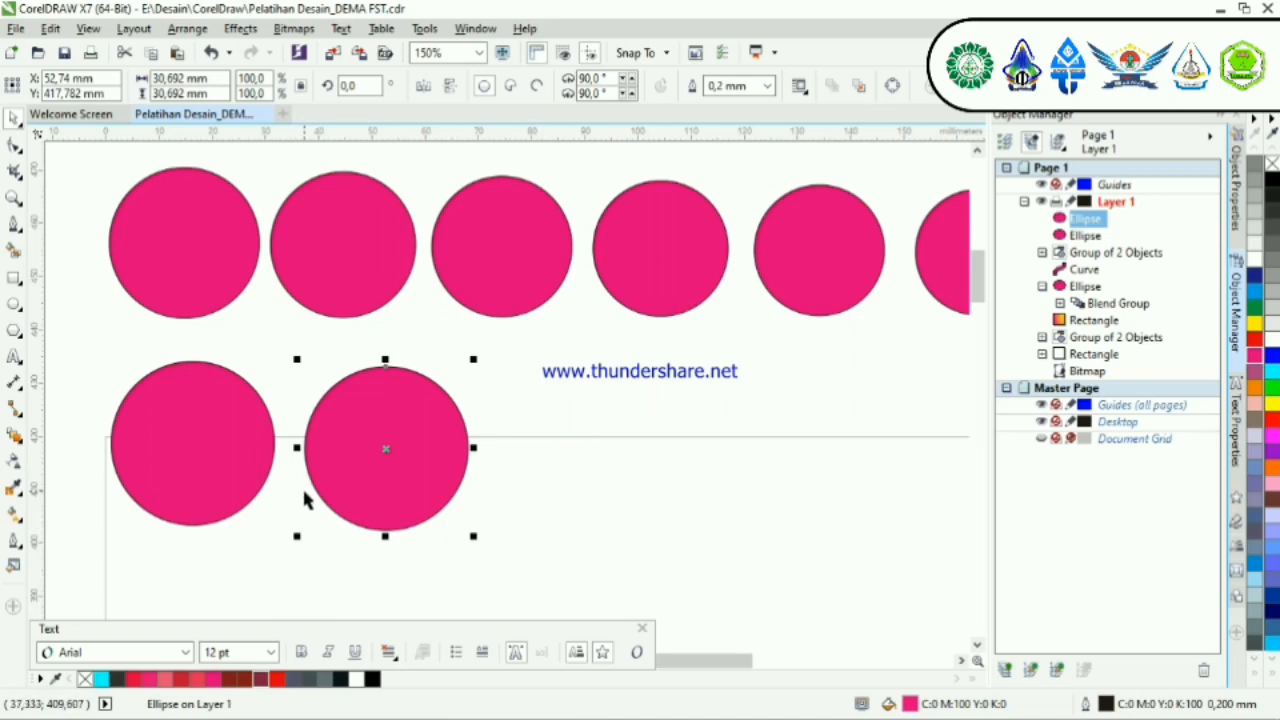
Step: Repeat the offset duplication nine more times to extend the second row of circles to eleven
key("ctrl+d")
key("ctrl+d")
key("ctrl+d")
key("ctrl+d")
key("ctrl+d")
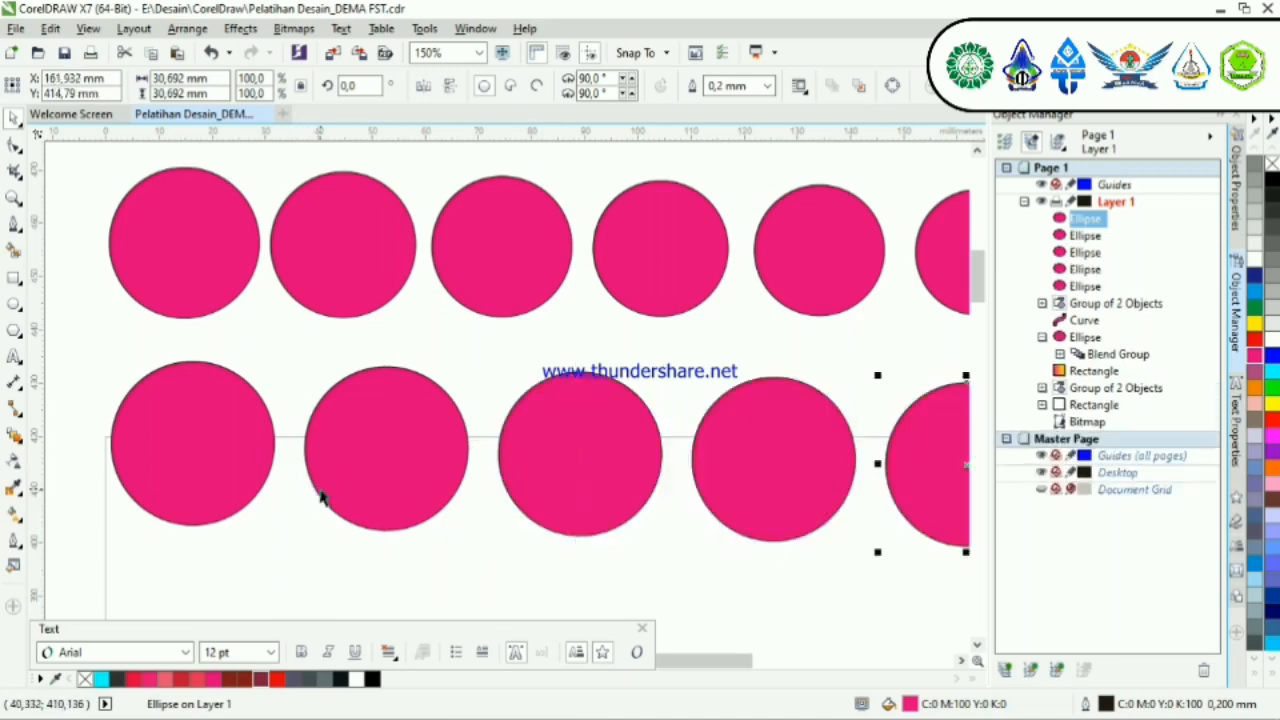
scroll(500, 472, "down", 4)
key("ctrl+d")
key("ctrl+d")
key("ctrl+d")
key("ctrl+d")
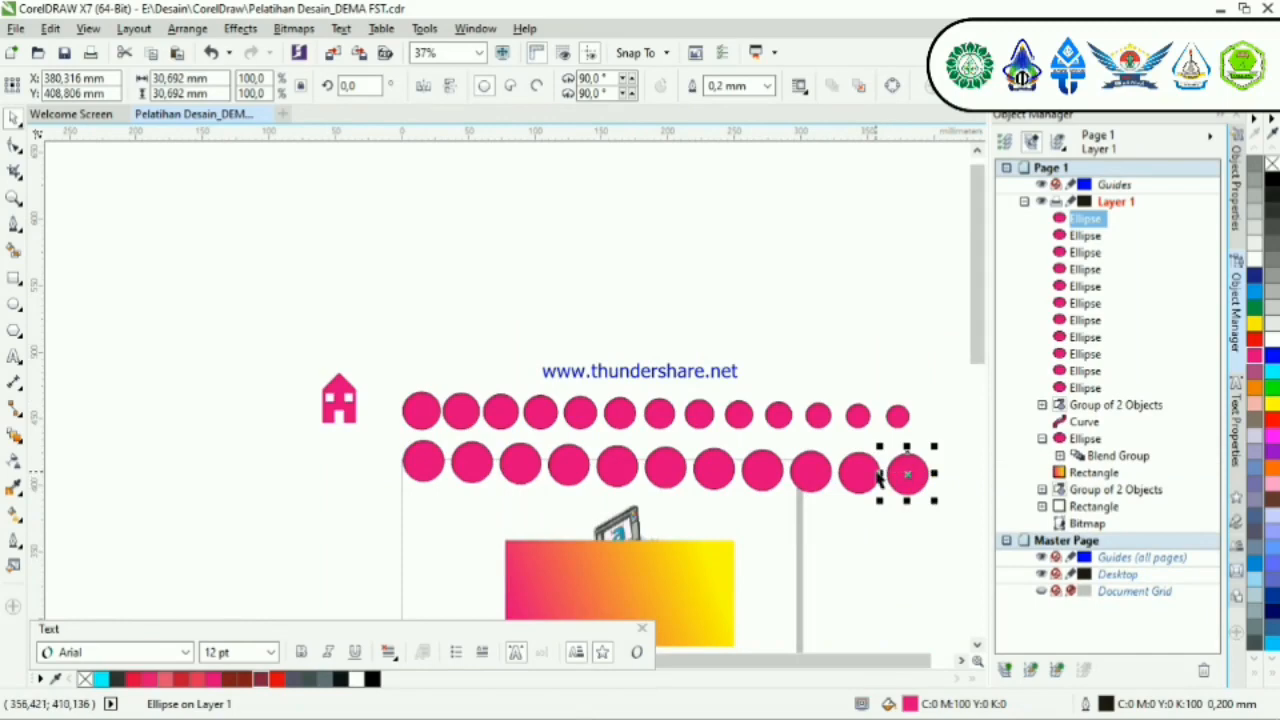
left_click(876, 536)
Step: Delete the blended row of circles together with the row of eleven duplicated circles below it
scroll(566, 480, "up", 2)
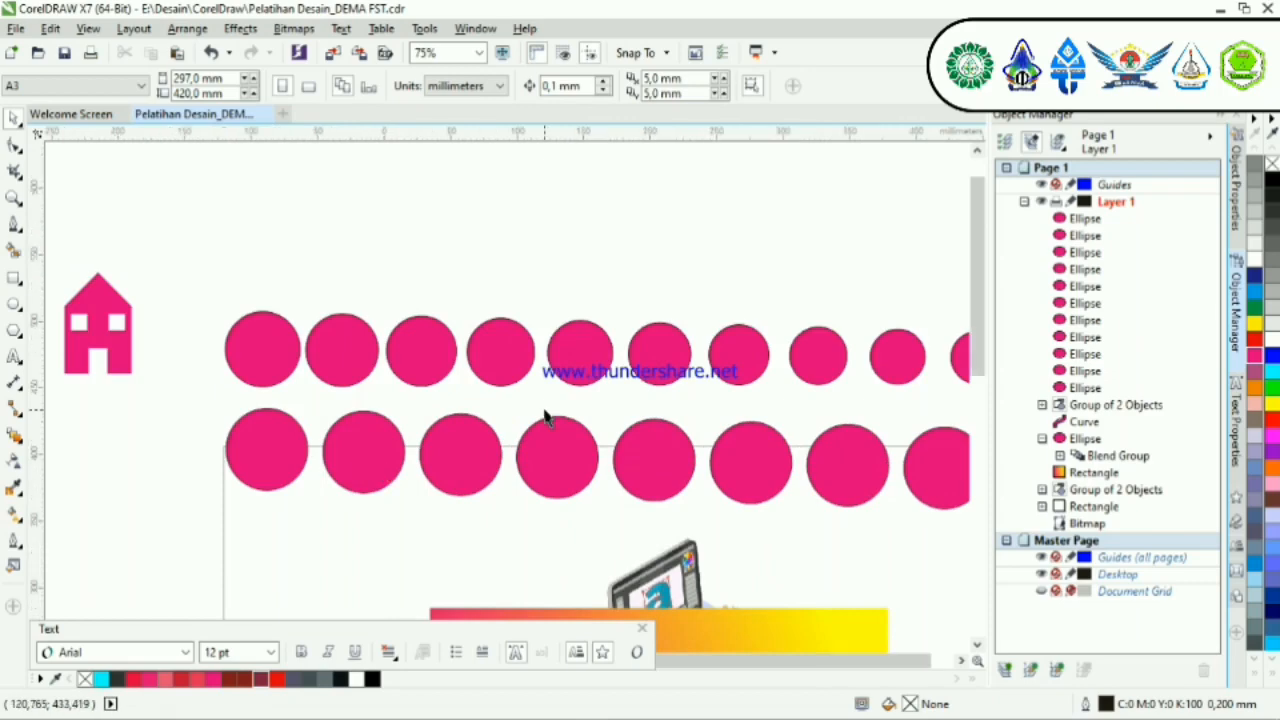
scroll(543, 420, "down", 2)
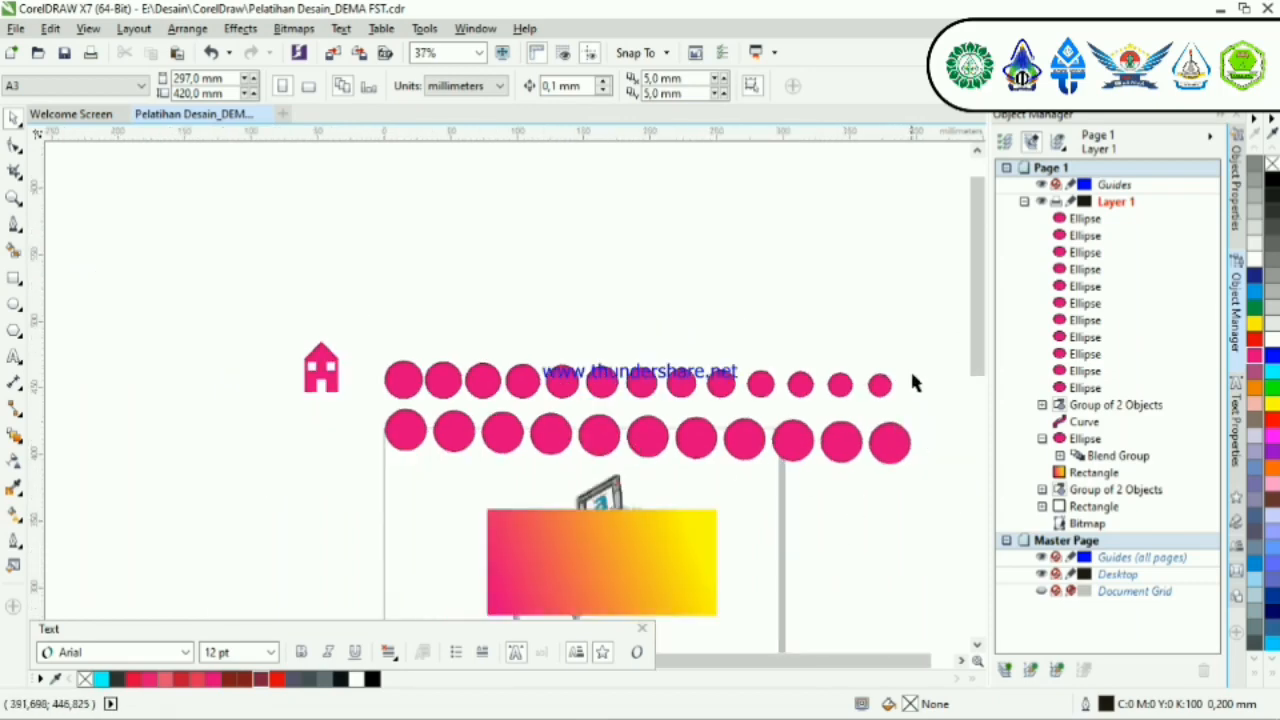
left_click_drag(920, 352, 256, 470)
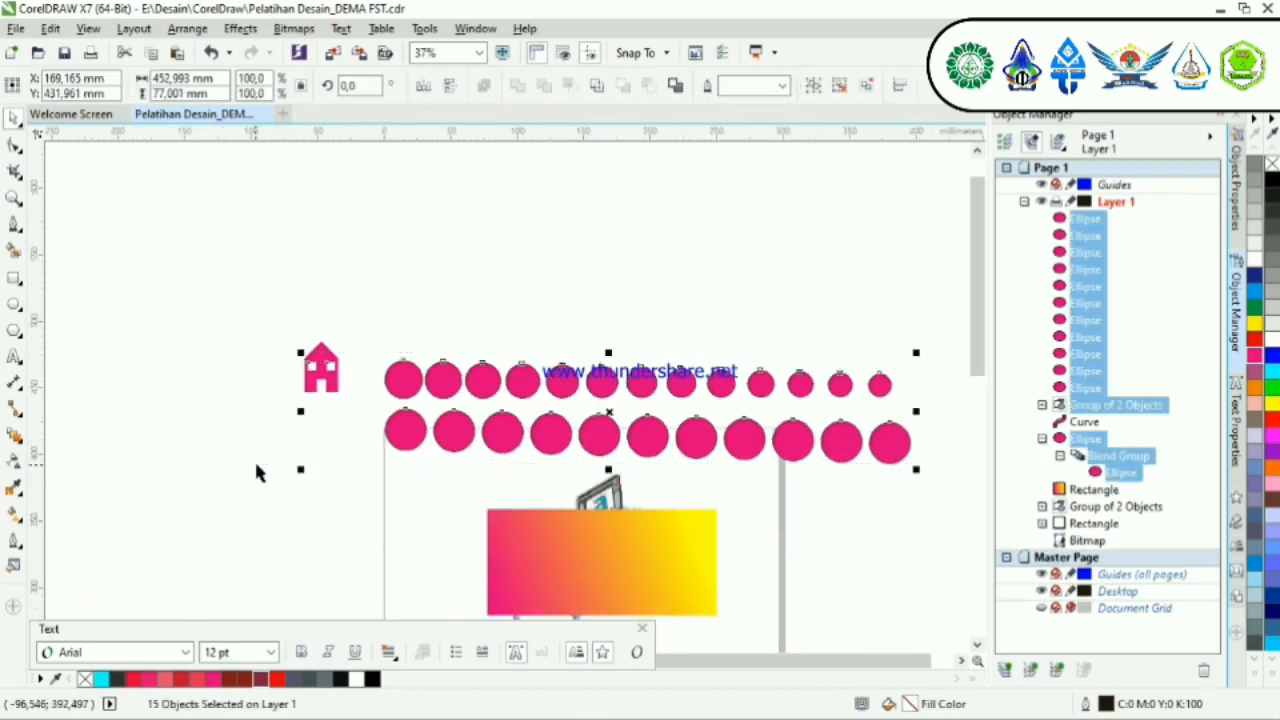
key("Delete")
Step: Draw a square about 41 mm wide in the empty area above the page
scroll(704, 562, "up", 2)
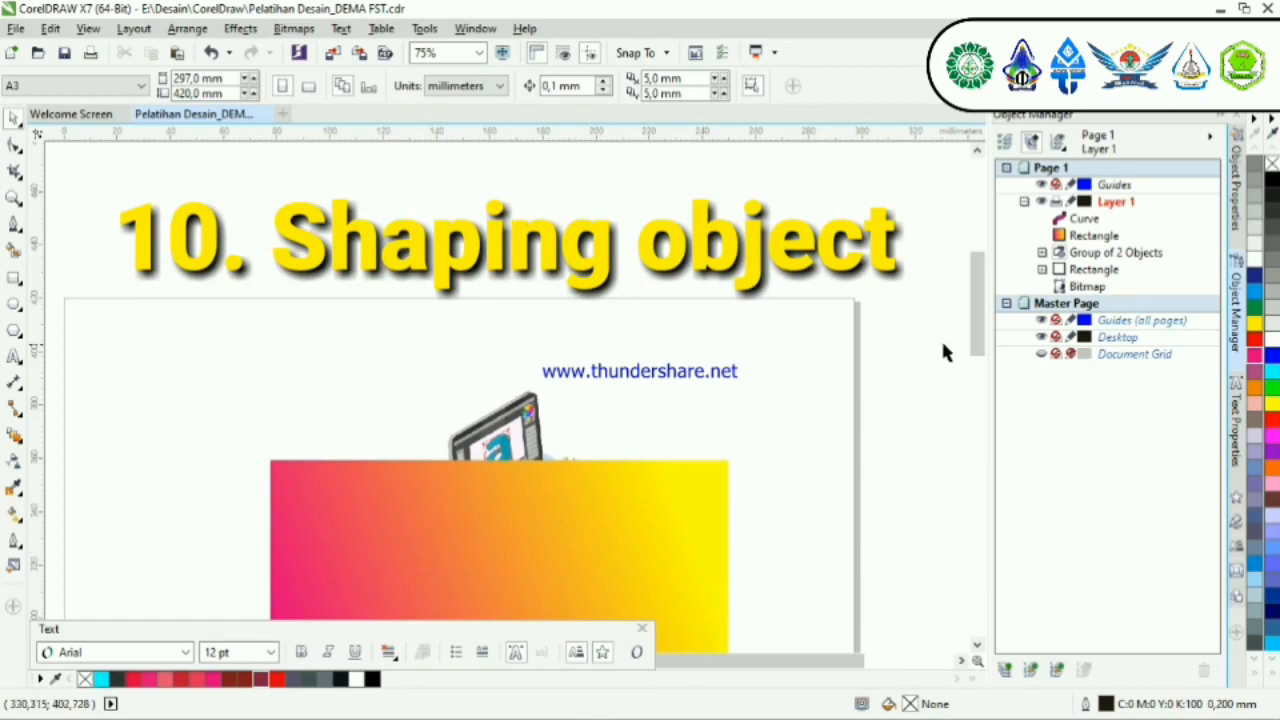
left_click_drag(976, 342, 981, 325)
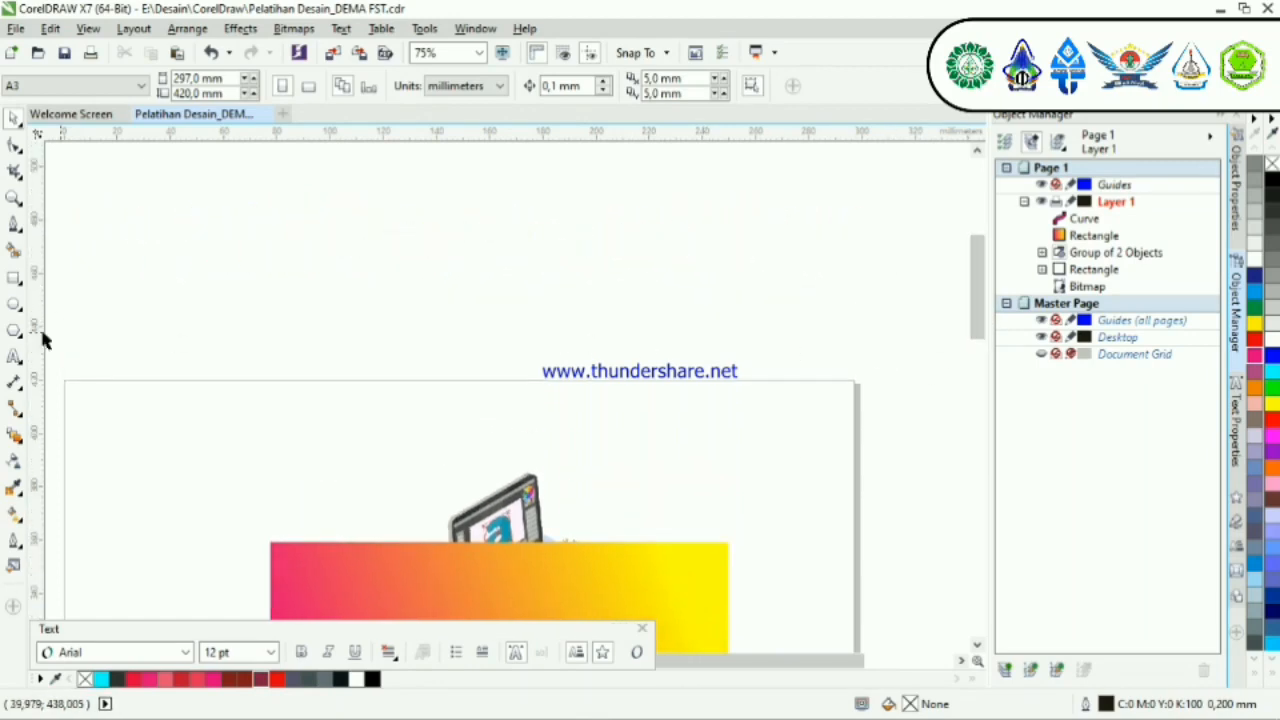
left_click(13, 283)
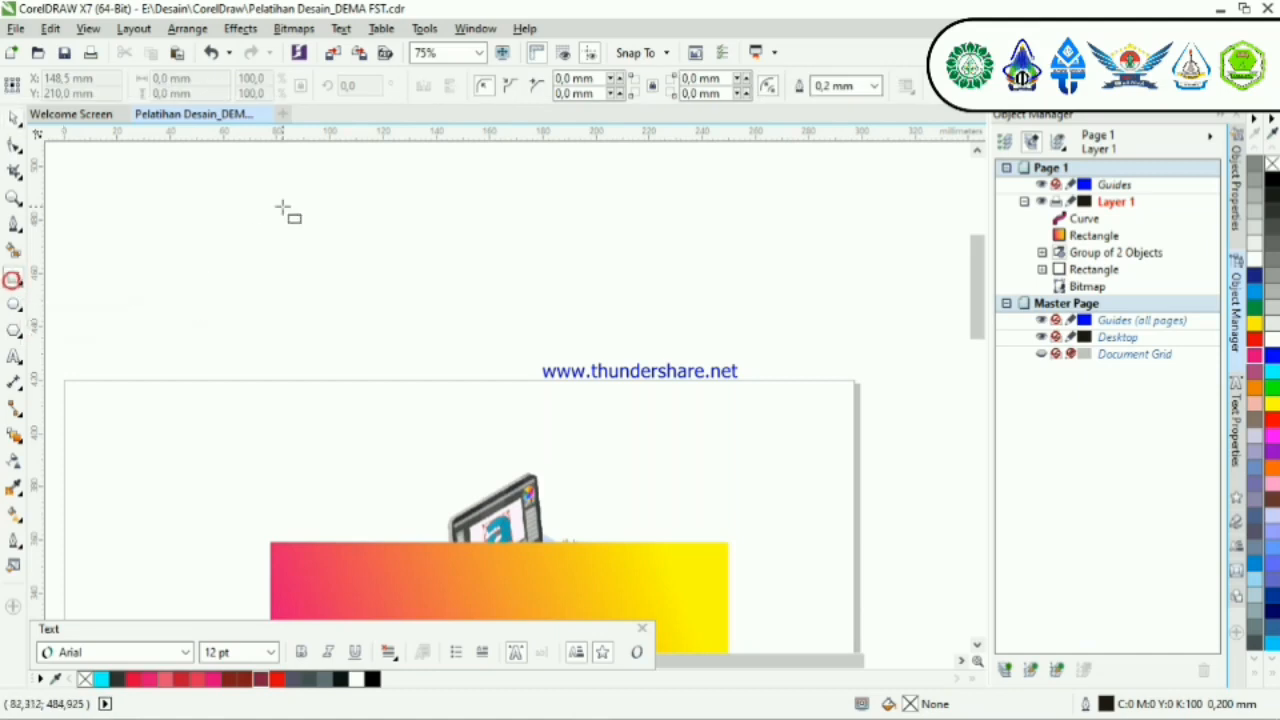
left_click_drag(284, 207, 391, 314)
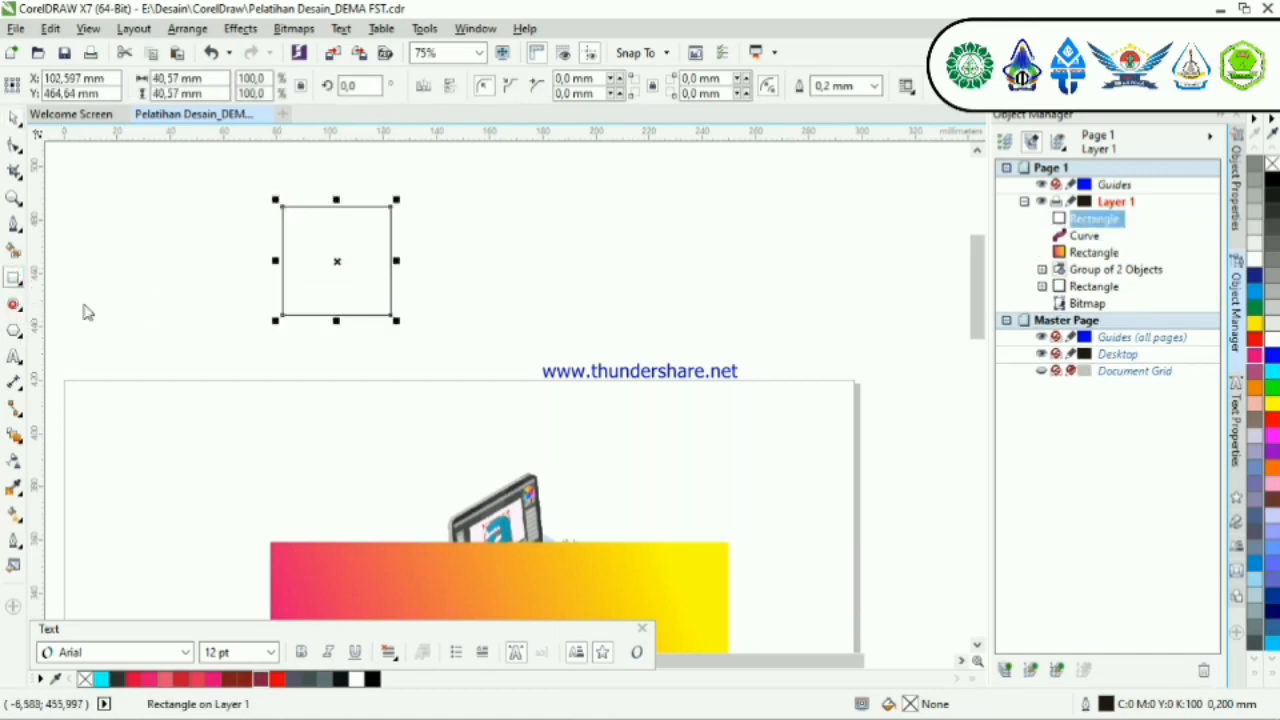
Step: Draw a circle about 34 mm in diameter beside the square and move it onto the square's lower-right corner
left_click(13, 304)
left_click_drag(456, 261, 545, 349)
left_click(13, 117)
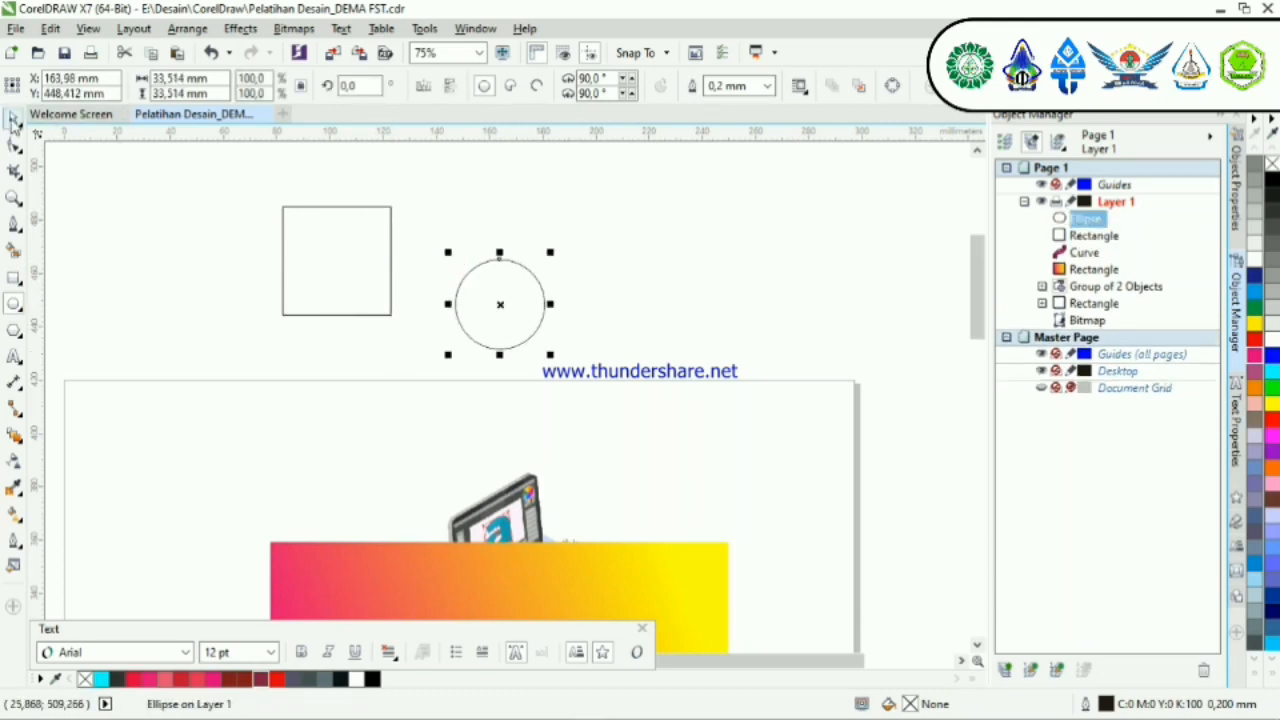
left_click_drag(503, 309, 391, 316)
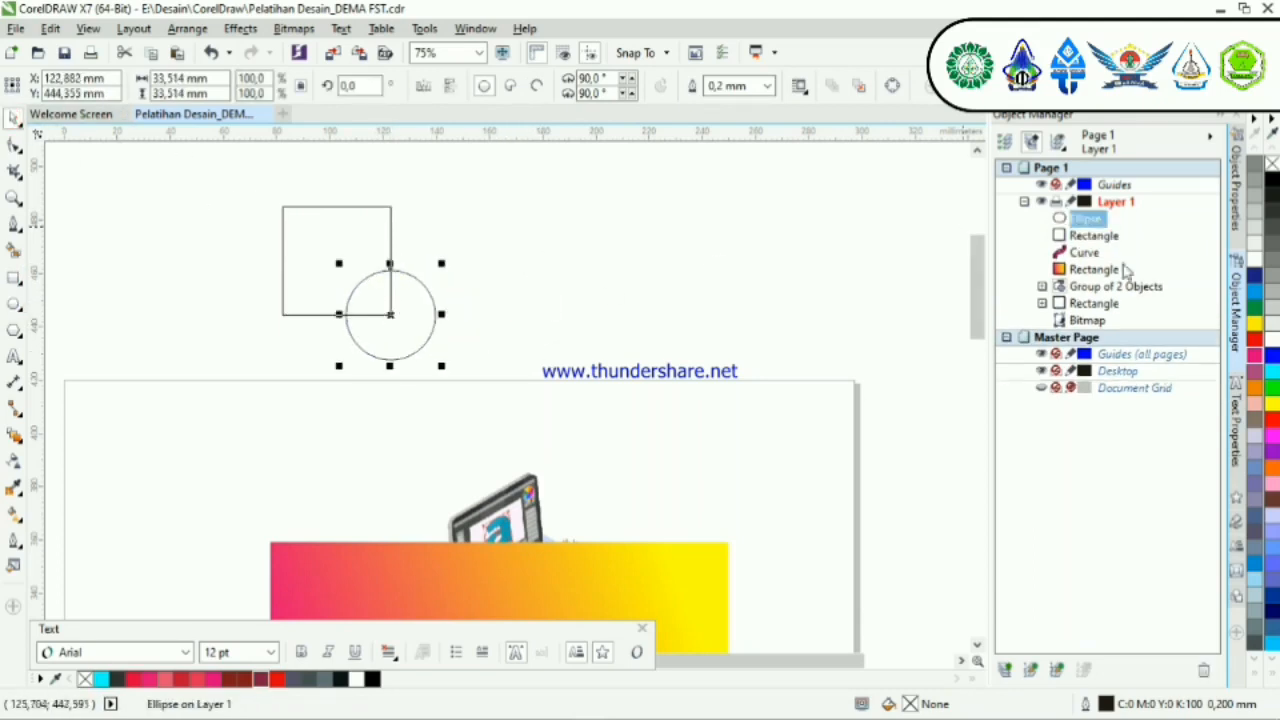
Step: Fill the circle with magenta and the square with red
left_click(1255, 355)
left_click(316, 236)
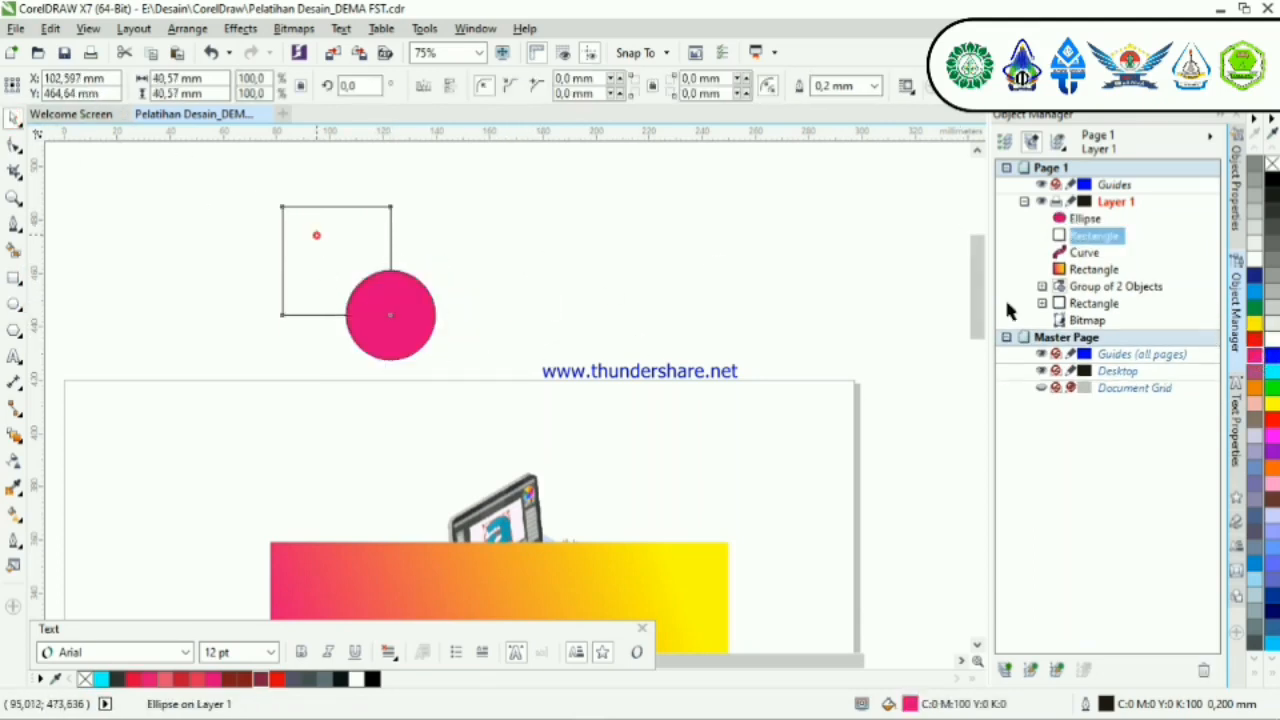
left_click(1256, 338)
left_click(532, 257)
Step: Move the magenta circle up so it overlaps the middle of the red square's right edge
scroll(408, 305, "up", 1)
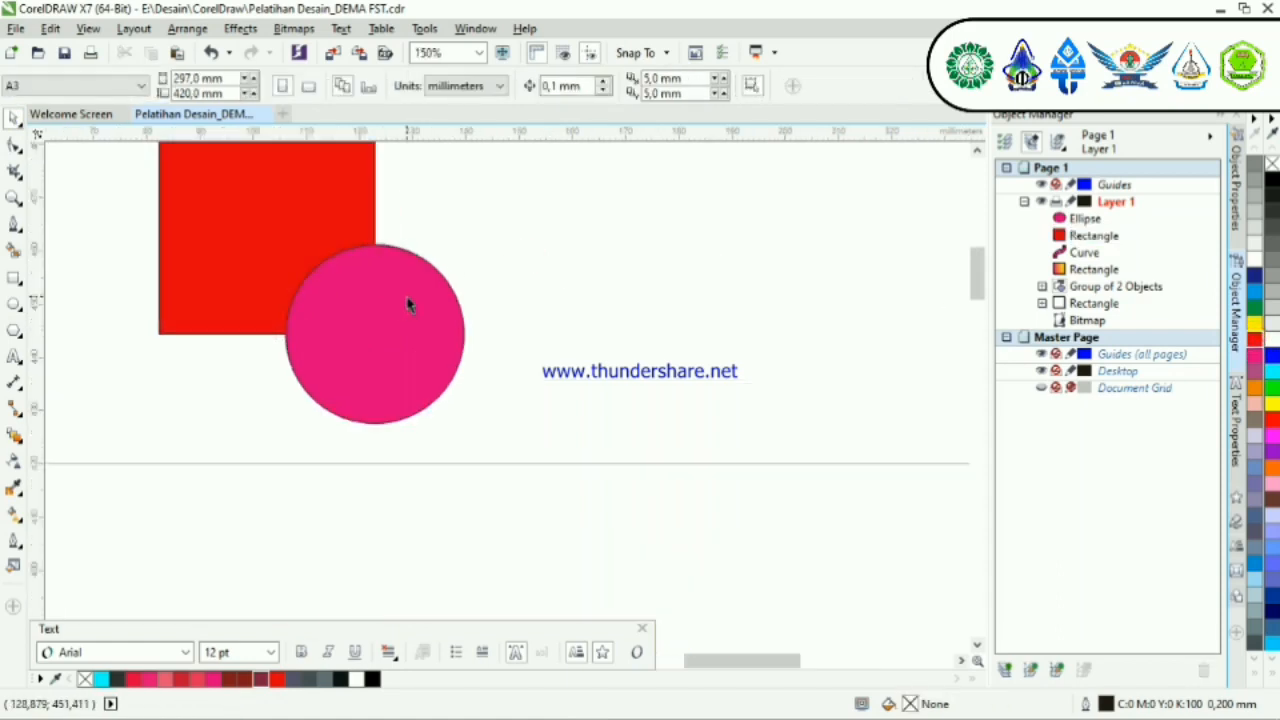
scroll(408, 305, "down", 1)
scroll(338, 271, "up", 1)
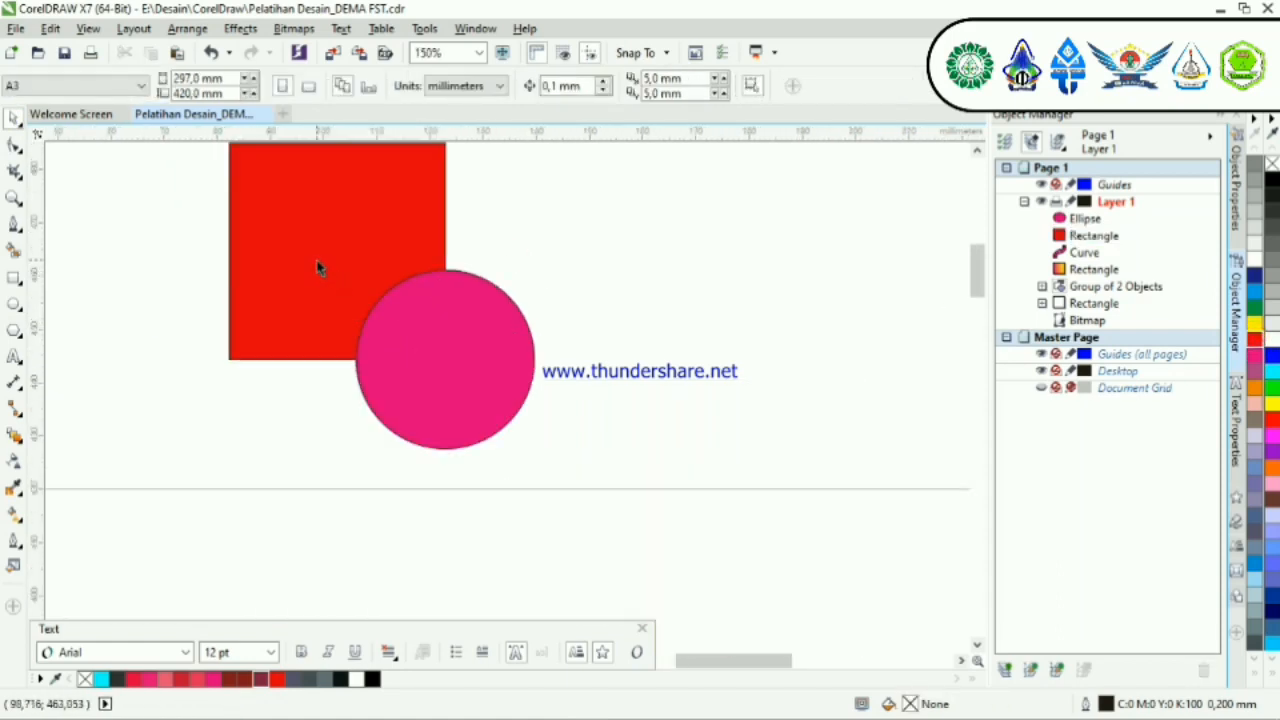
left_click(334, 226)
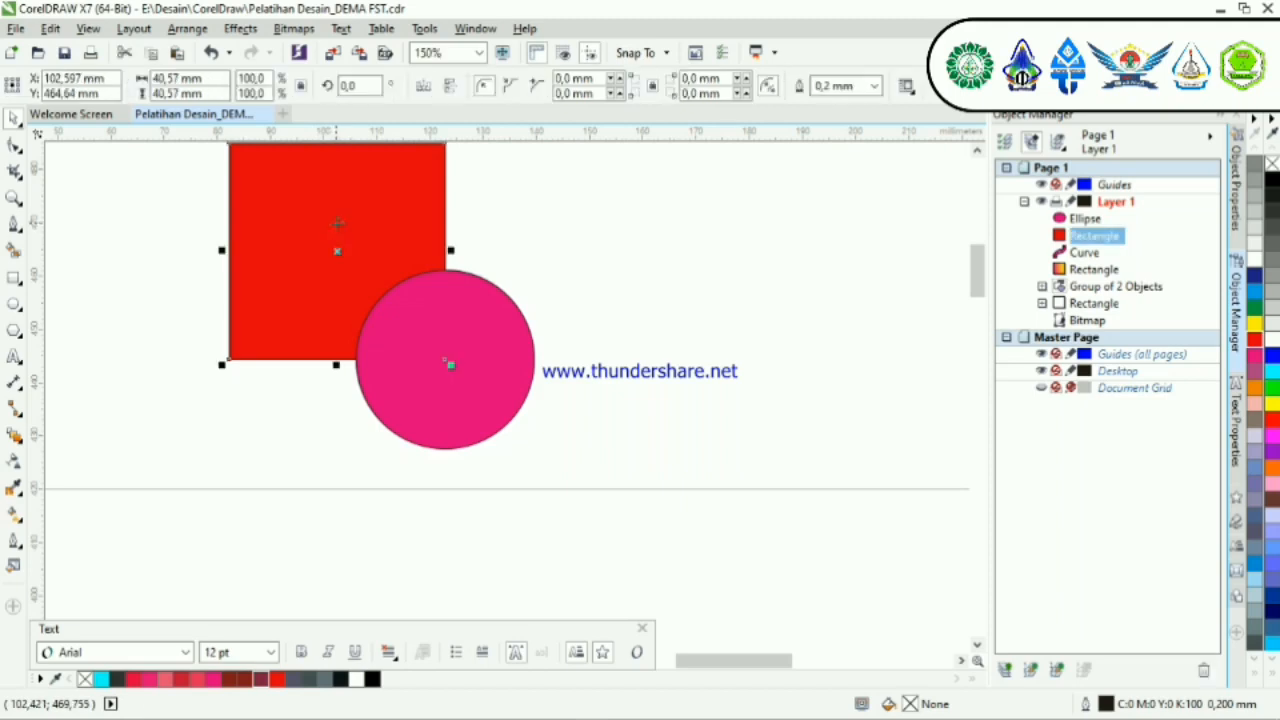
left_click(491, 346)
left_click_drag(491, 346, 492, 230)
scroll(746, 366, "down", 2)
scroll(694, 366, "up", 2)
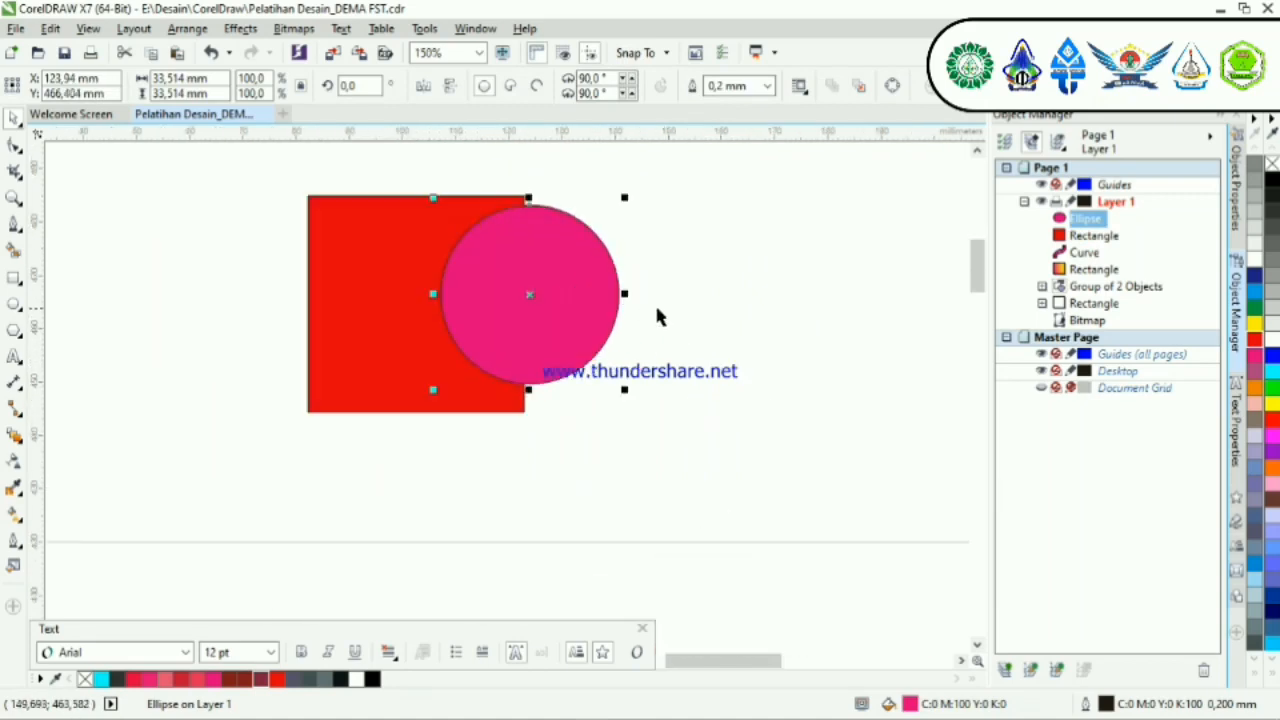
Step: Trim the red square with the overlapping circle, shift the cut square left, and undo both changes
left_click(254, 172)
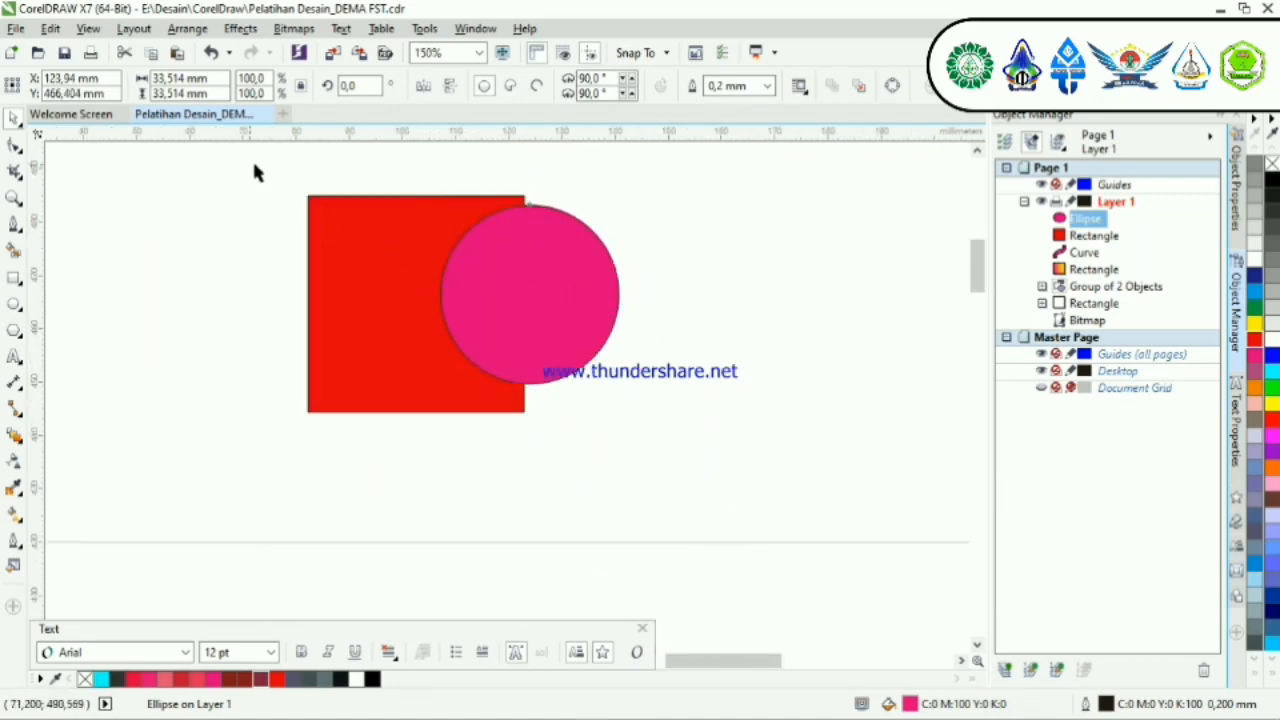
left_click_drag(254, 168, 752, 445)
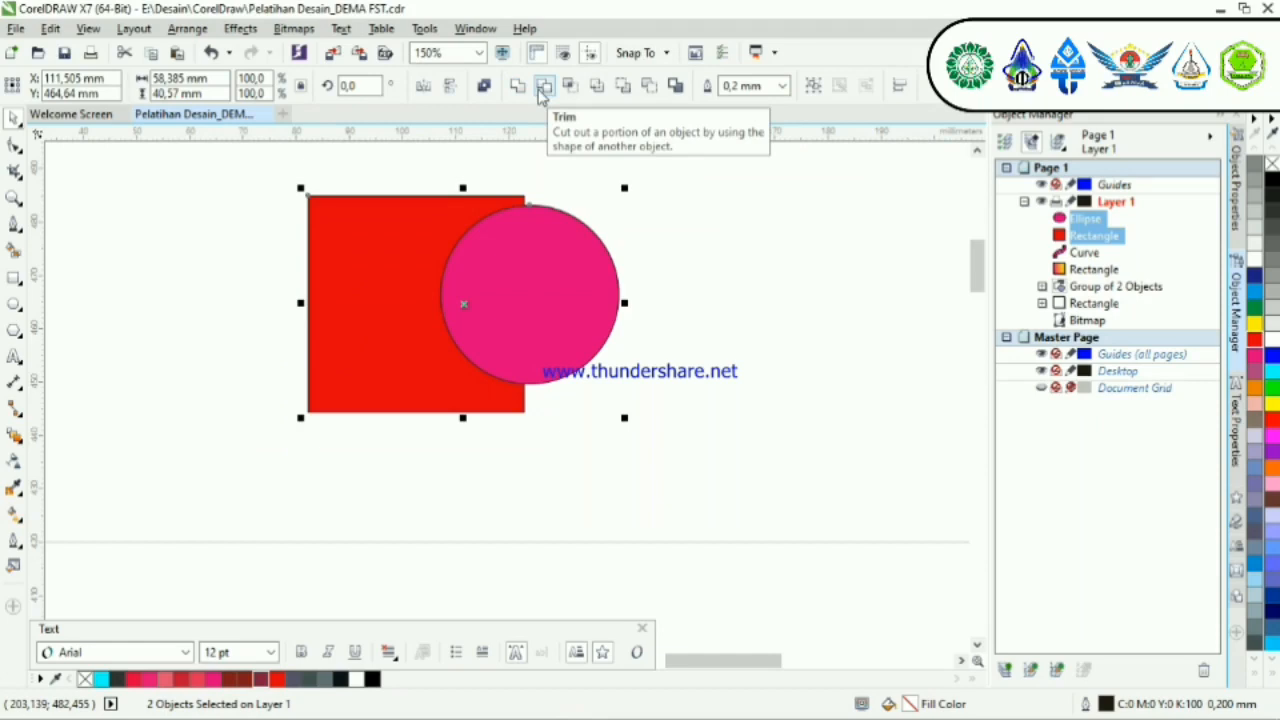
left_click(540, 88)
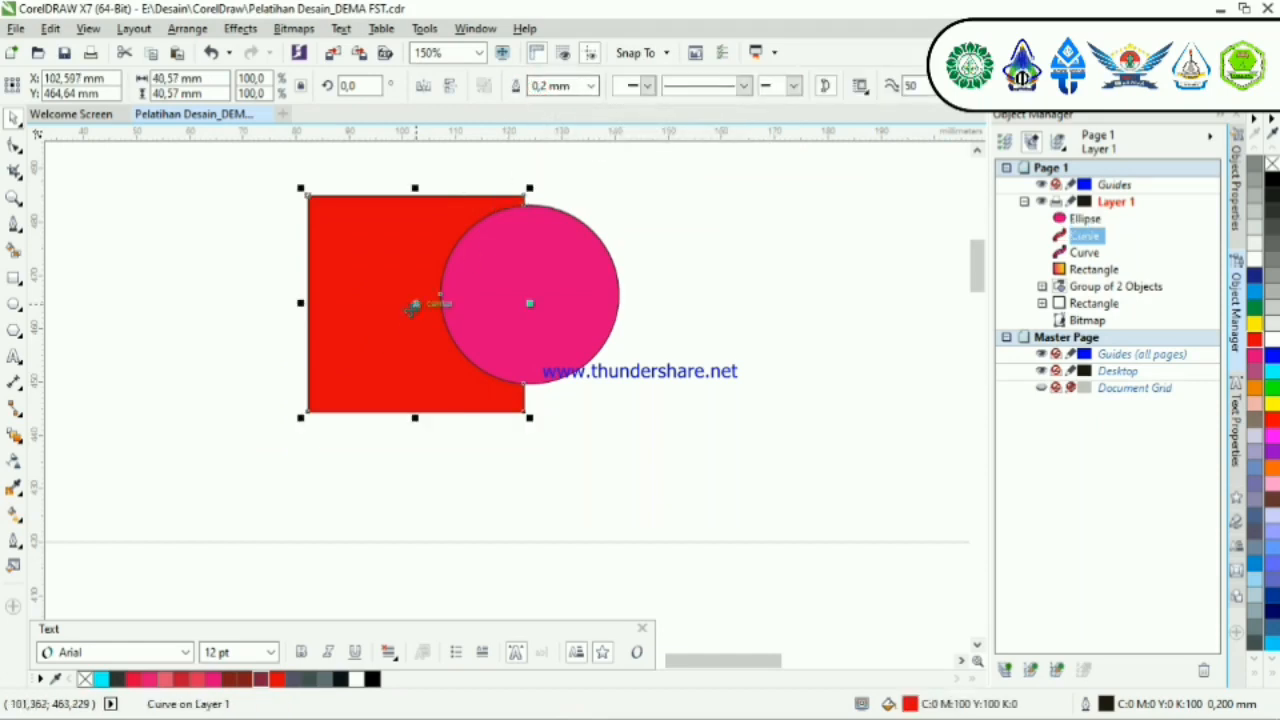
left_click_drag(417, 306, 365, 301)
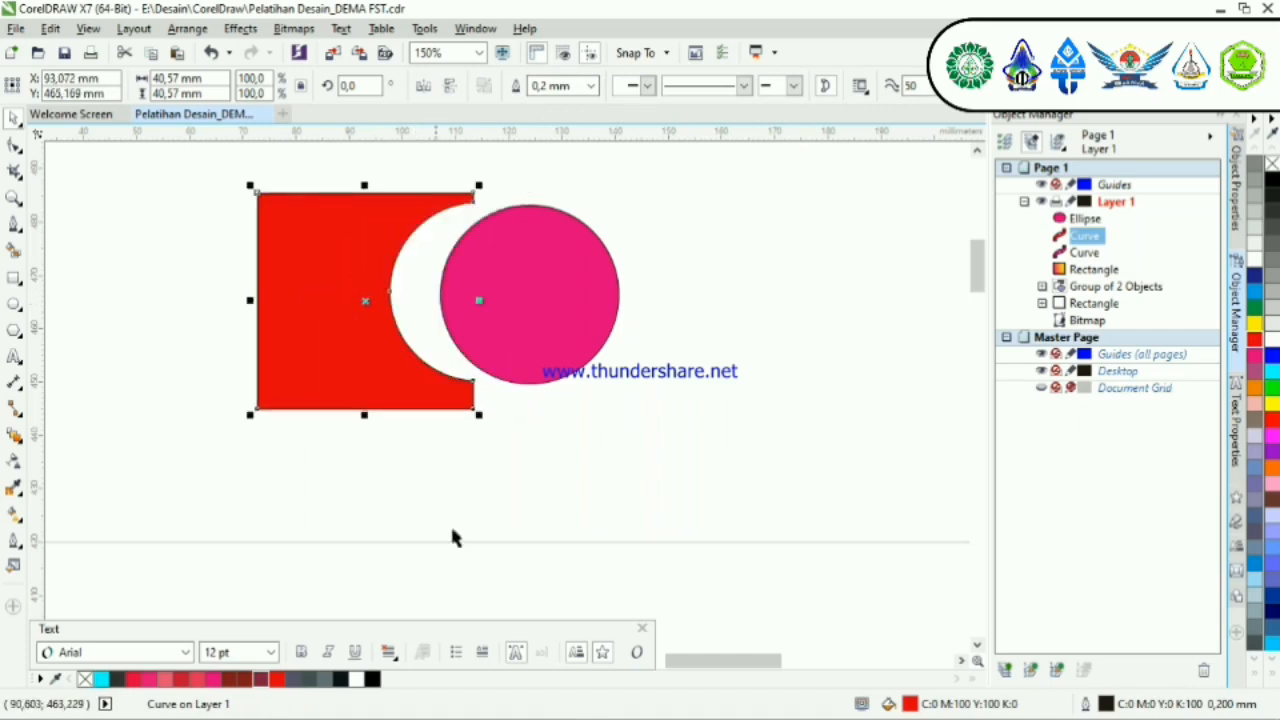
key("ctrl+z")
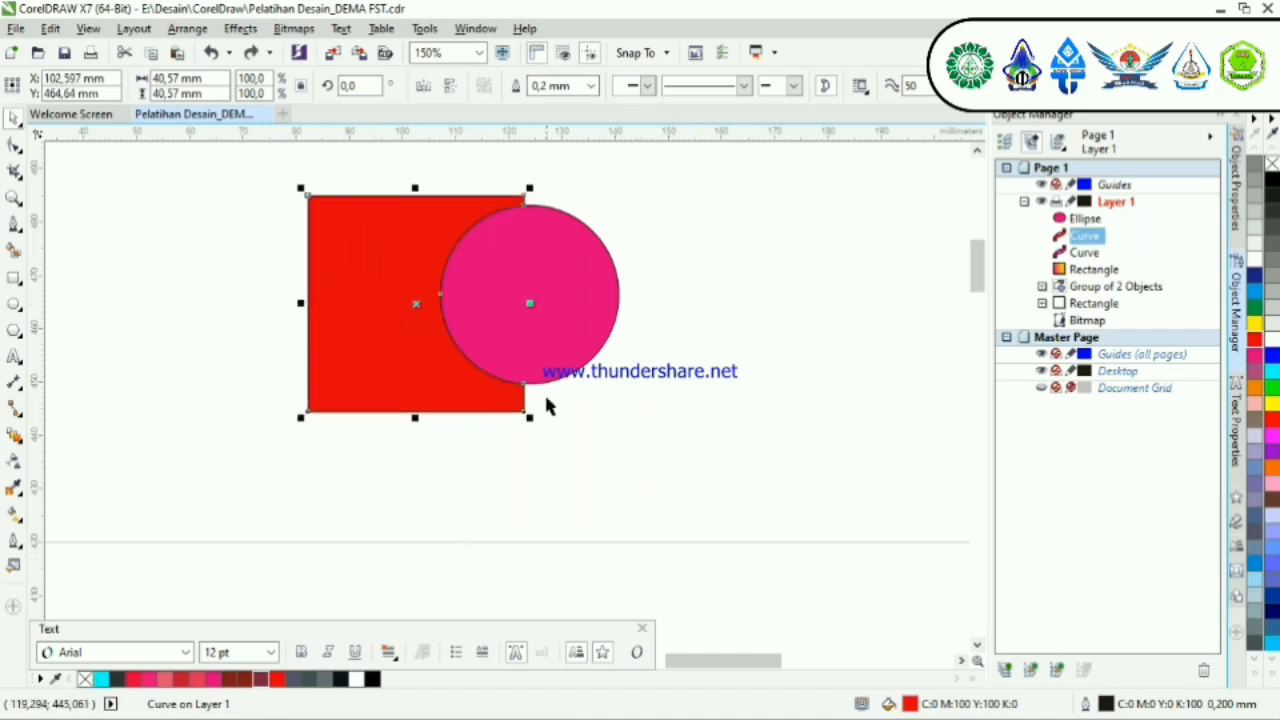
key("ctrl+z")
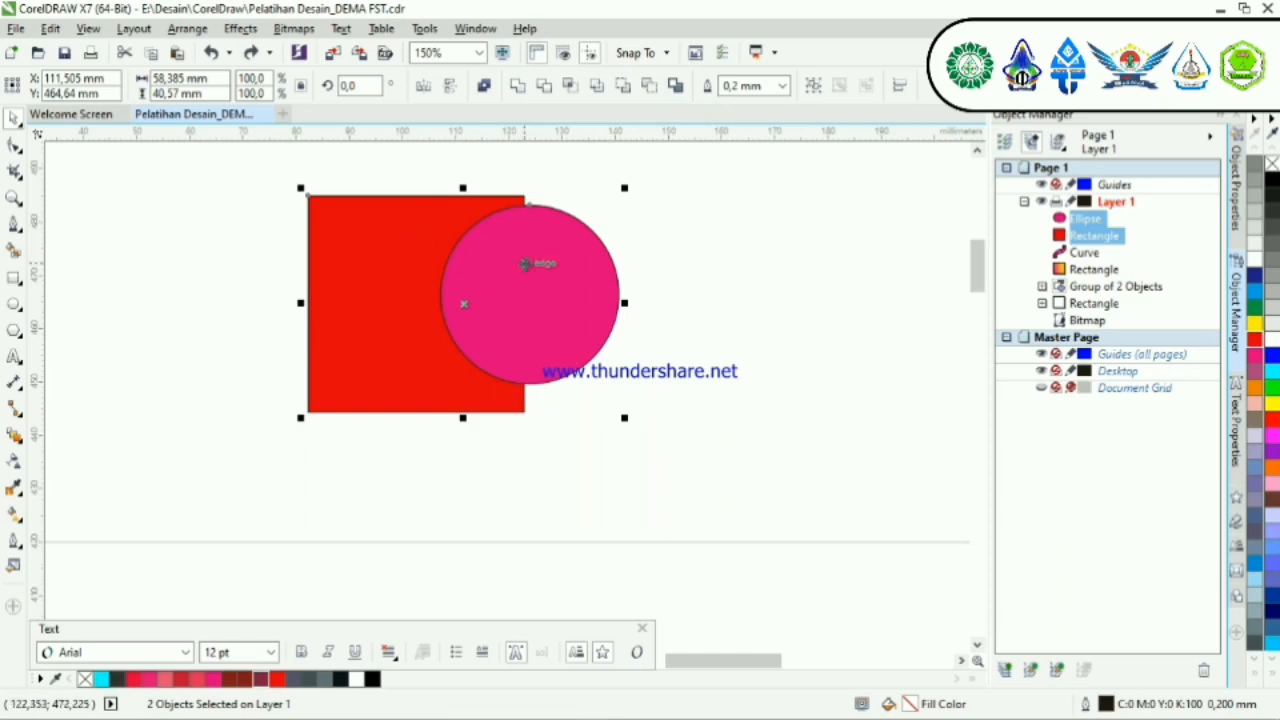
Step: Weld the red square and the magenta circle into a single shape and undo the weld
left_click(517, 86)
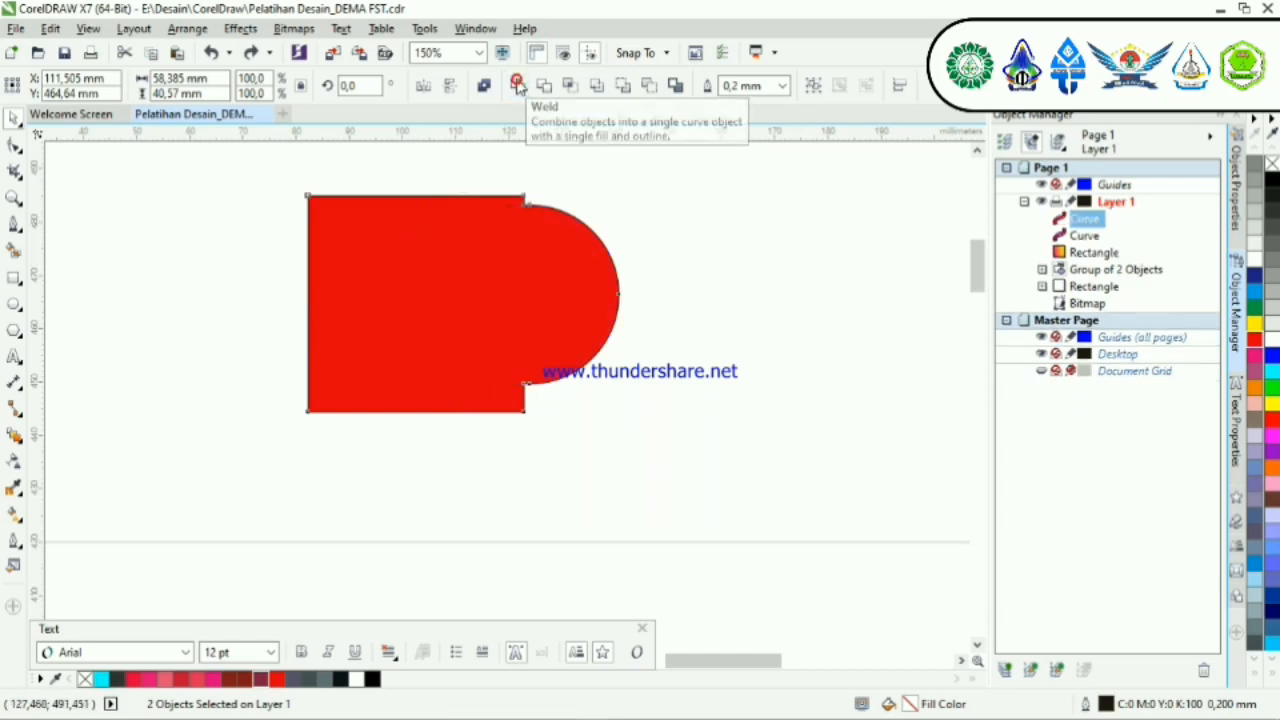
left_click(671, 354)
key("ctrl+z")
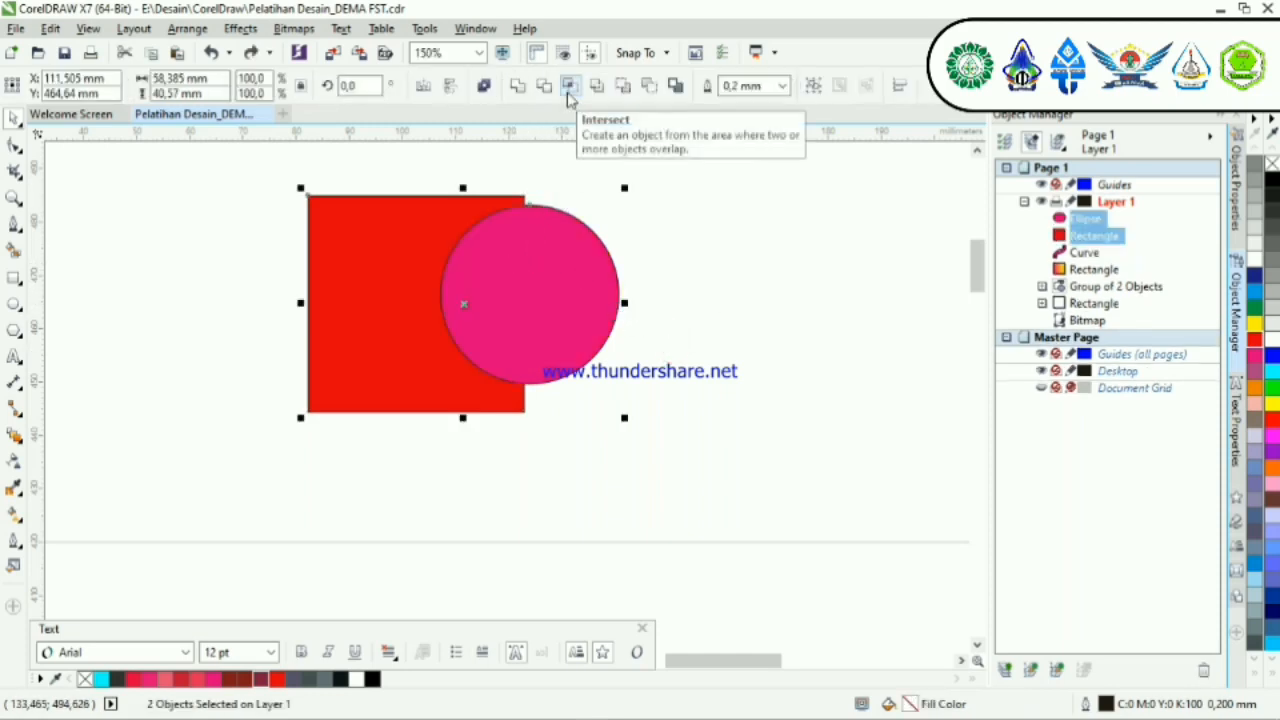
Step: Move the magenta circle up so it covers only the red square's upper-right corner
left_click(661, 242)
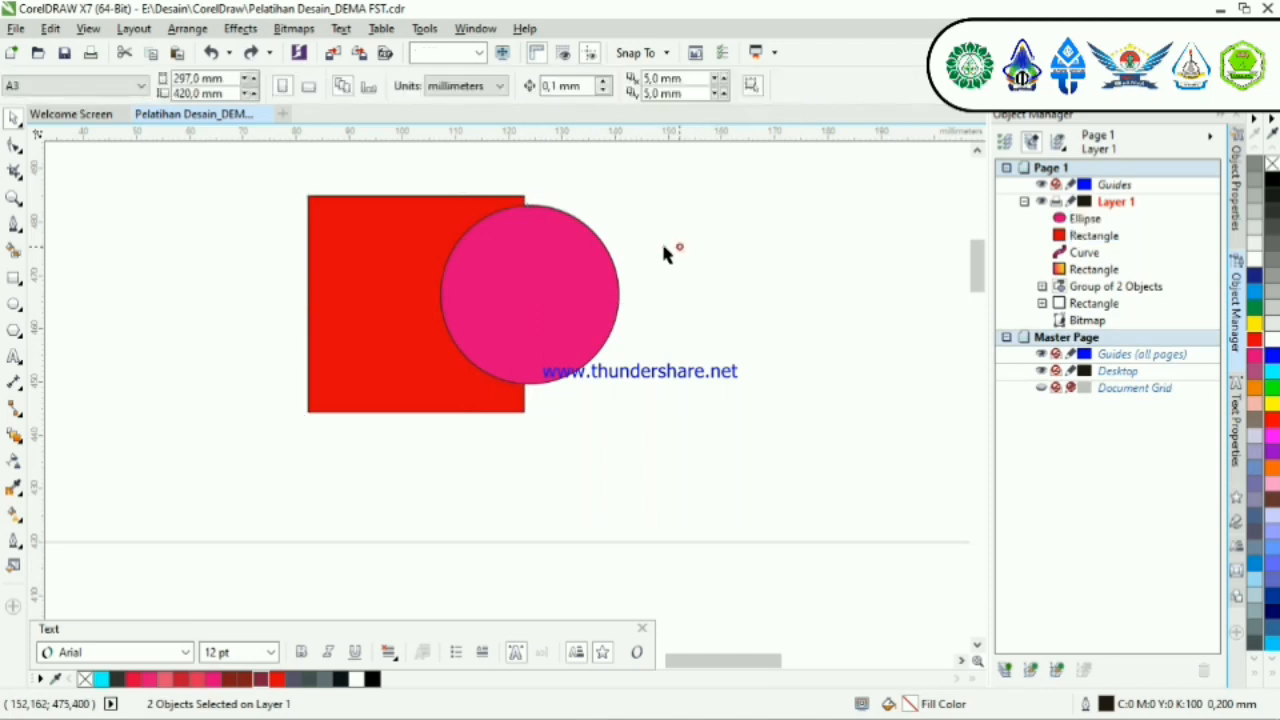
left_click(537, 271)
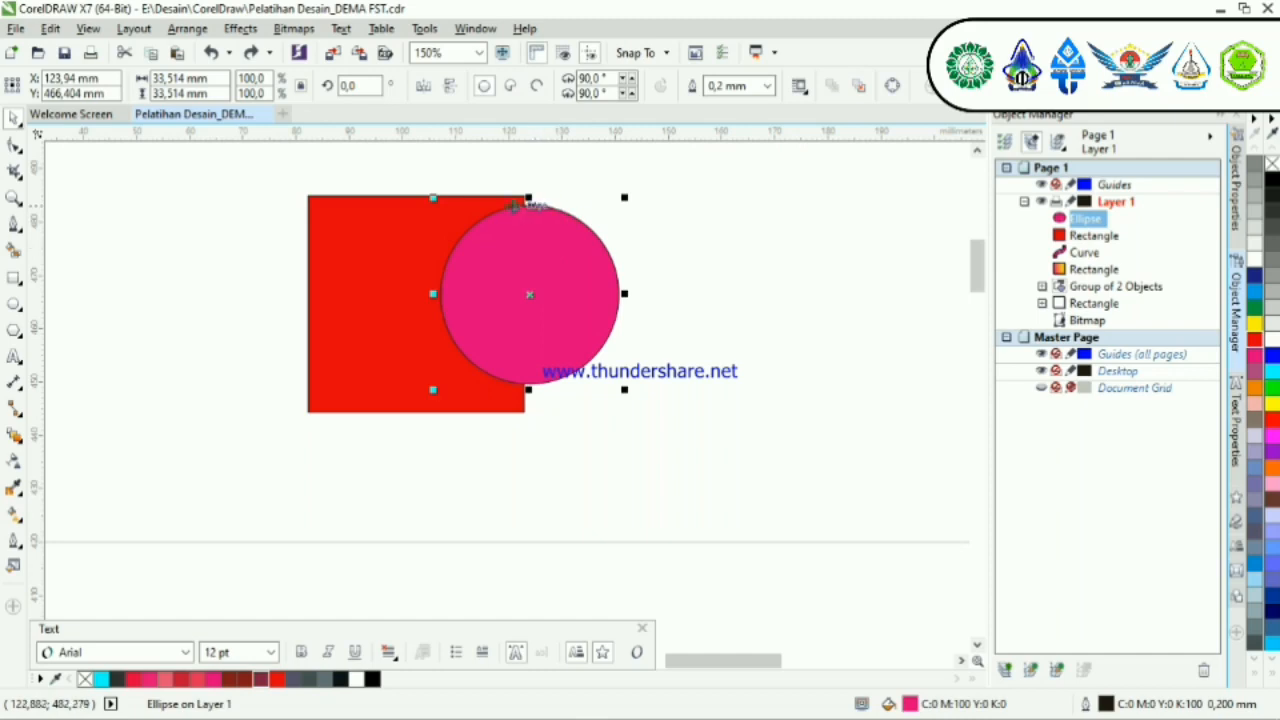
left_click_drag(566, 323, 588, 217)
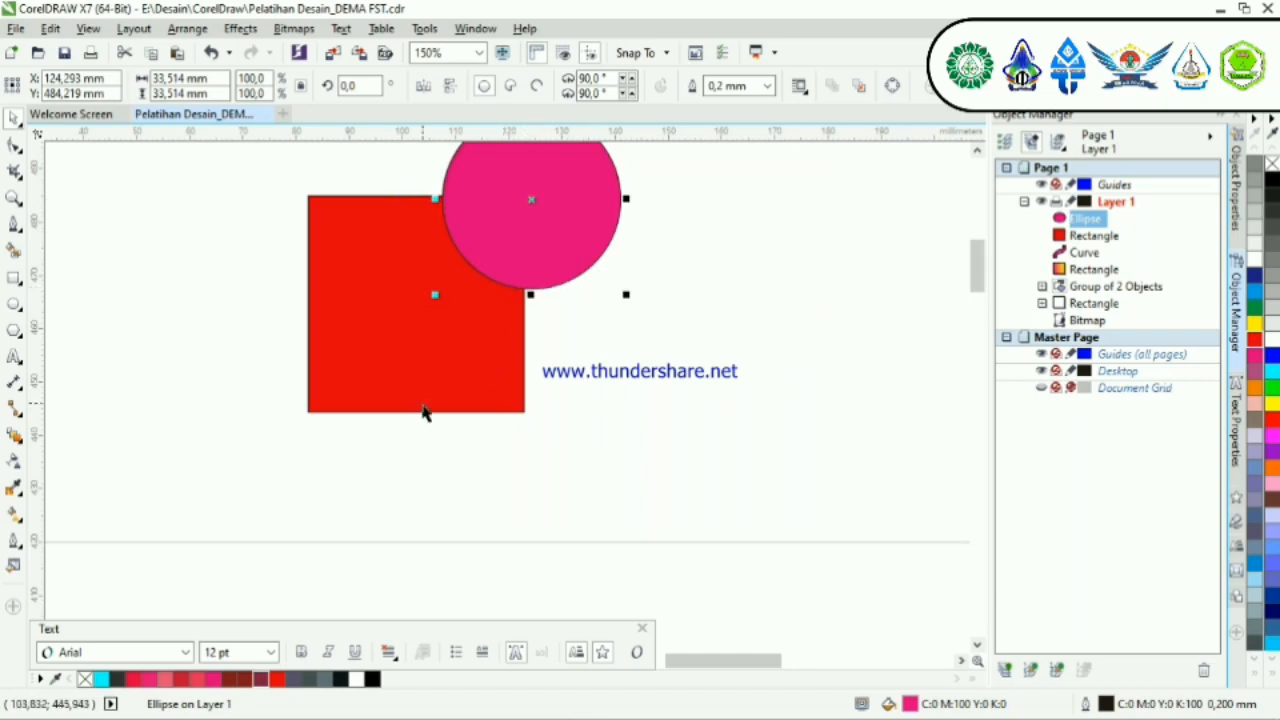
Step: Intersect the circle and the square, and move the resulting overlap piece out to the right of the square
left_click(408, 318, "shift")
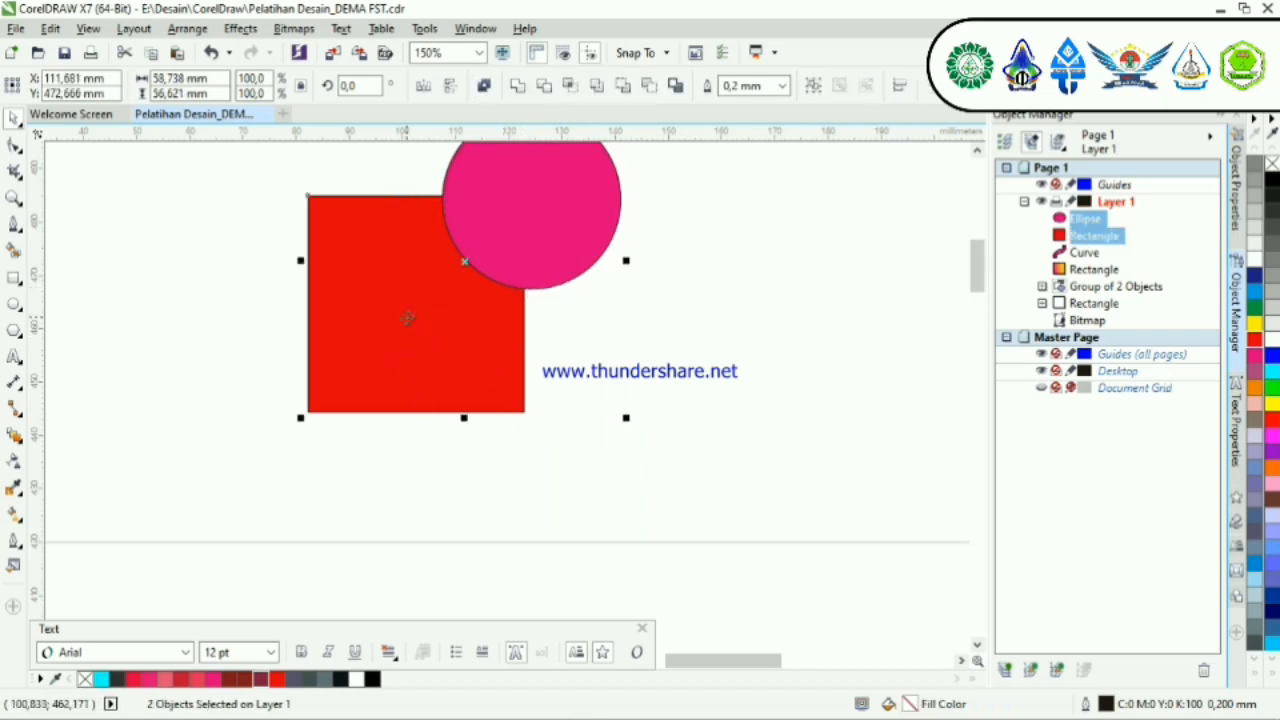
left_click(567, 86)
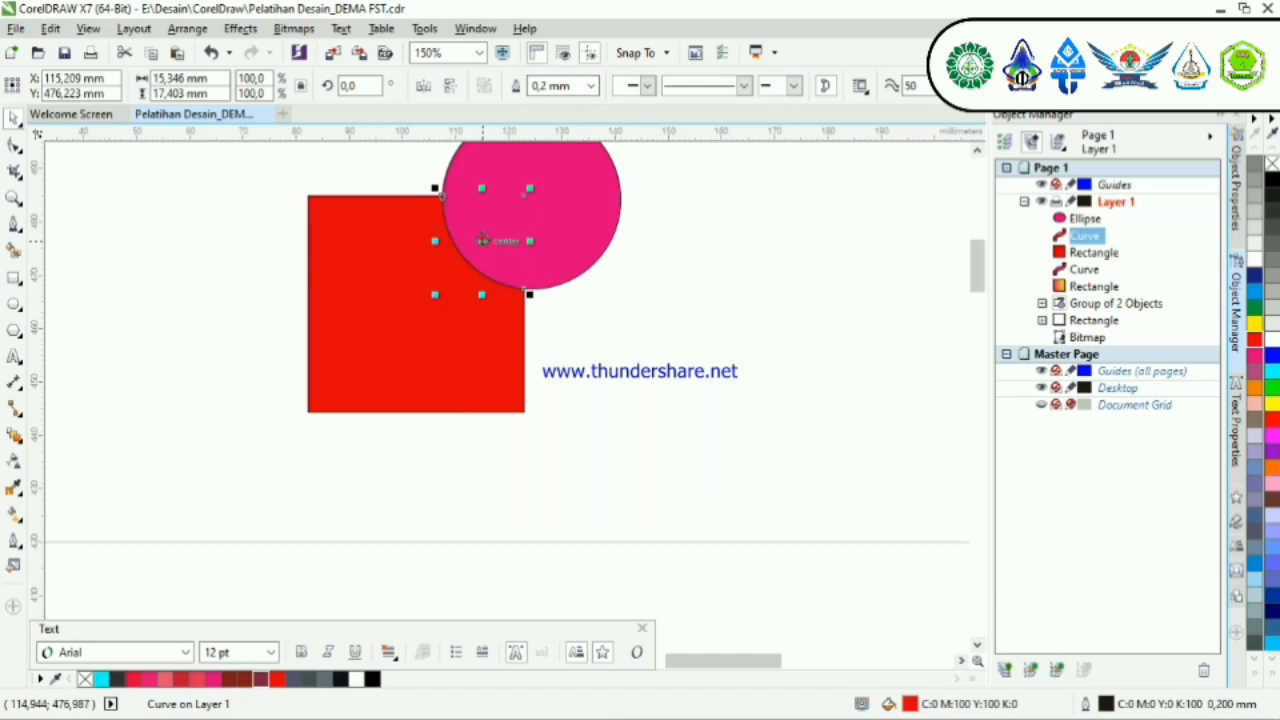
left_click_drag(482, 240, 635, 330)
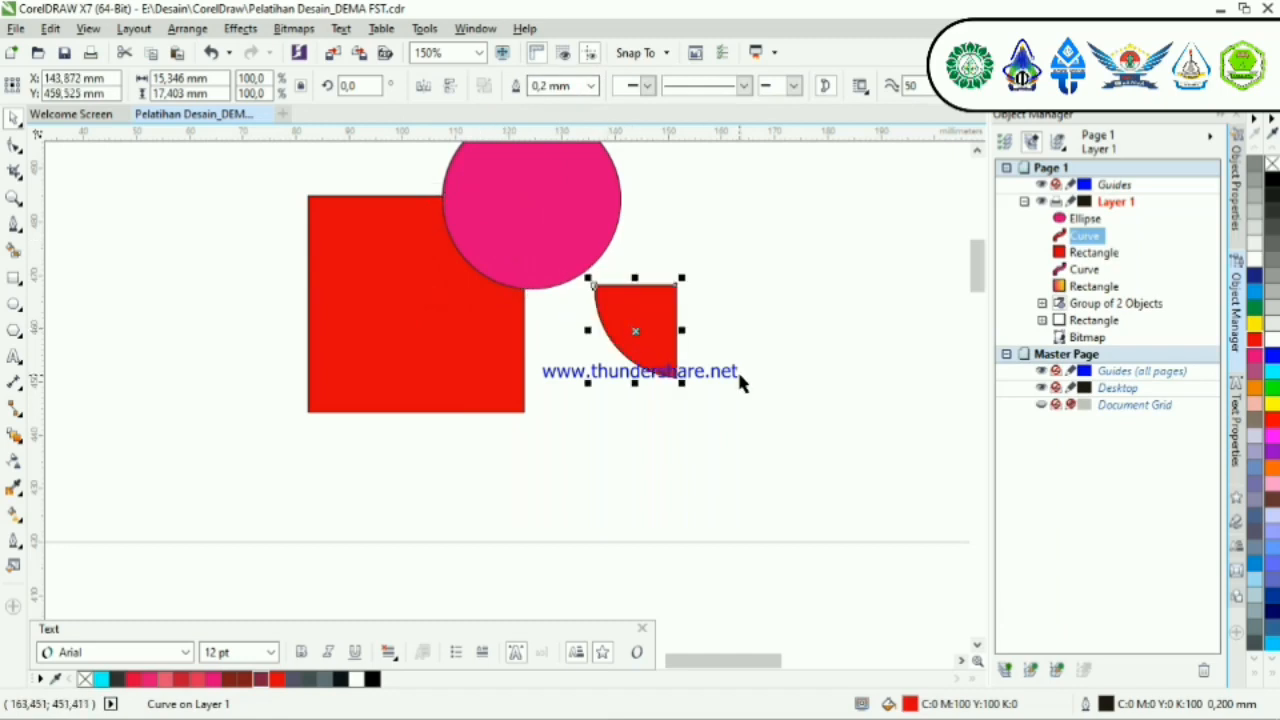
left_click(740, 380)
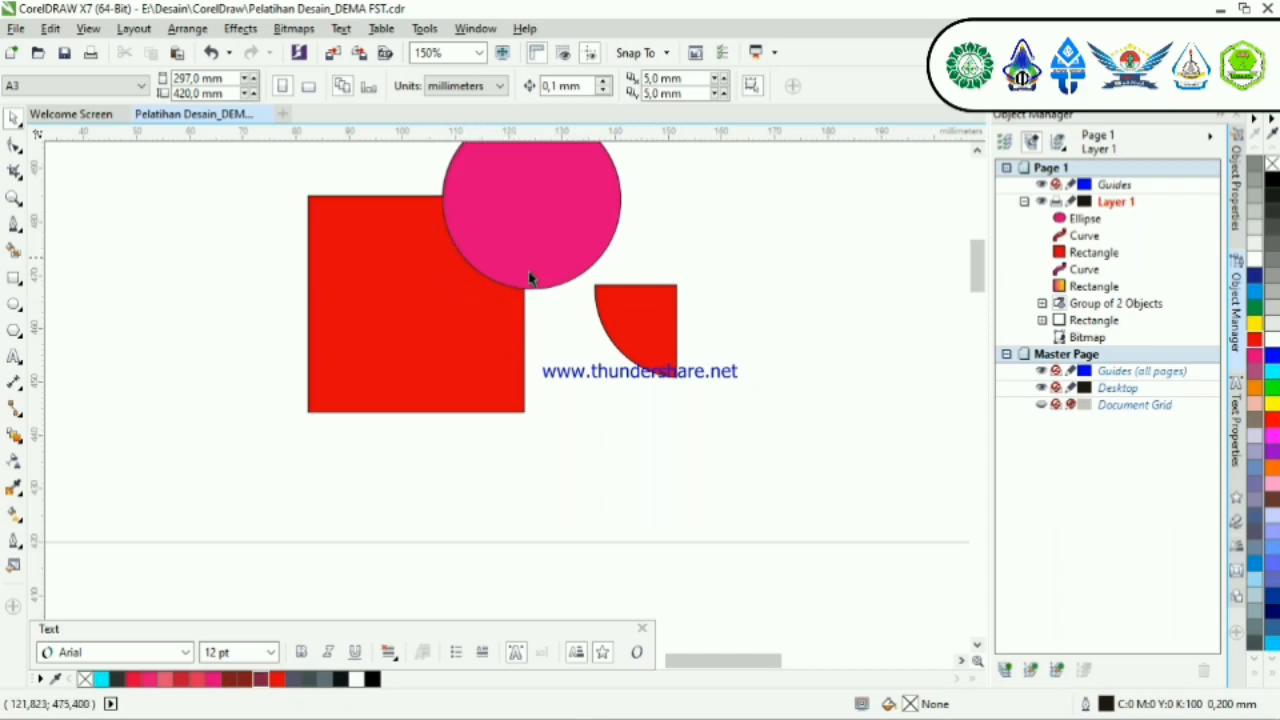
left_click(570, 255)
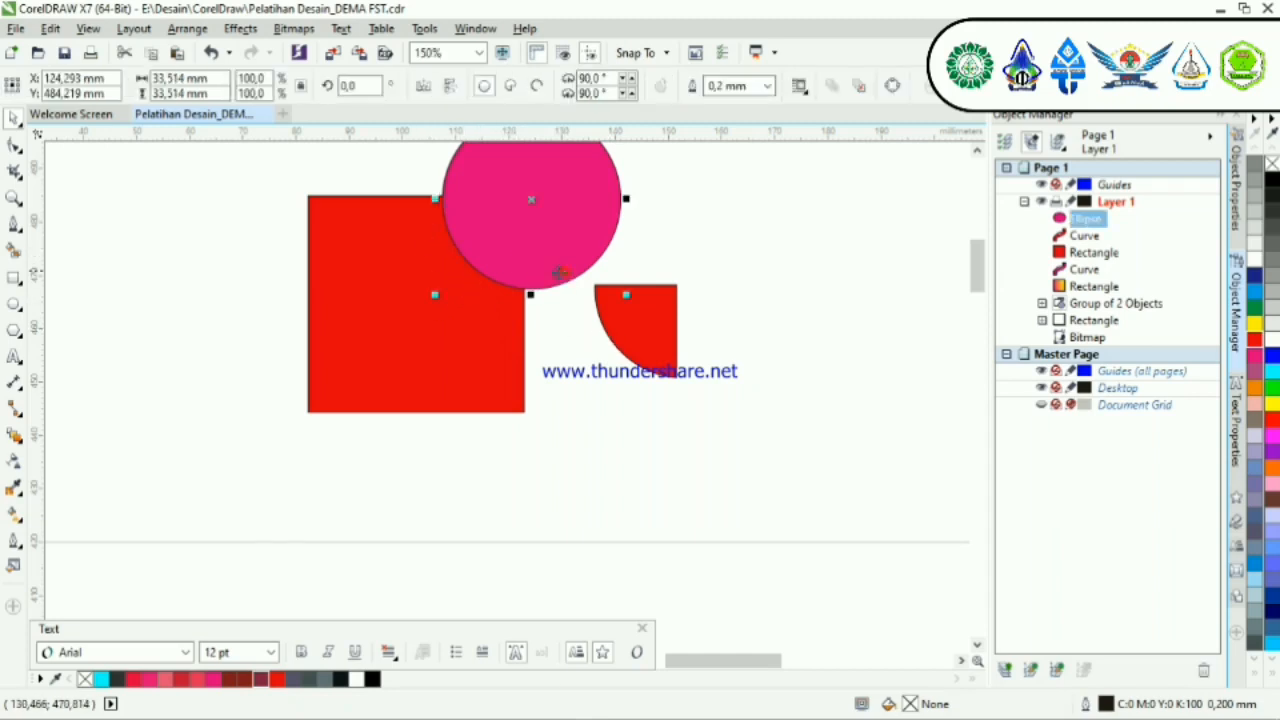
left_click(426, 337, "shift")
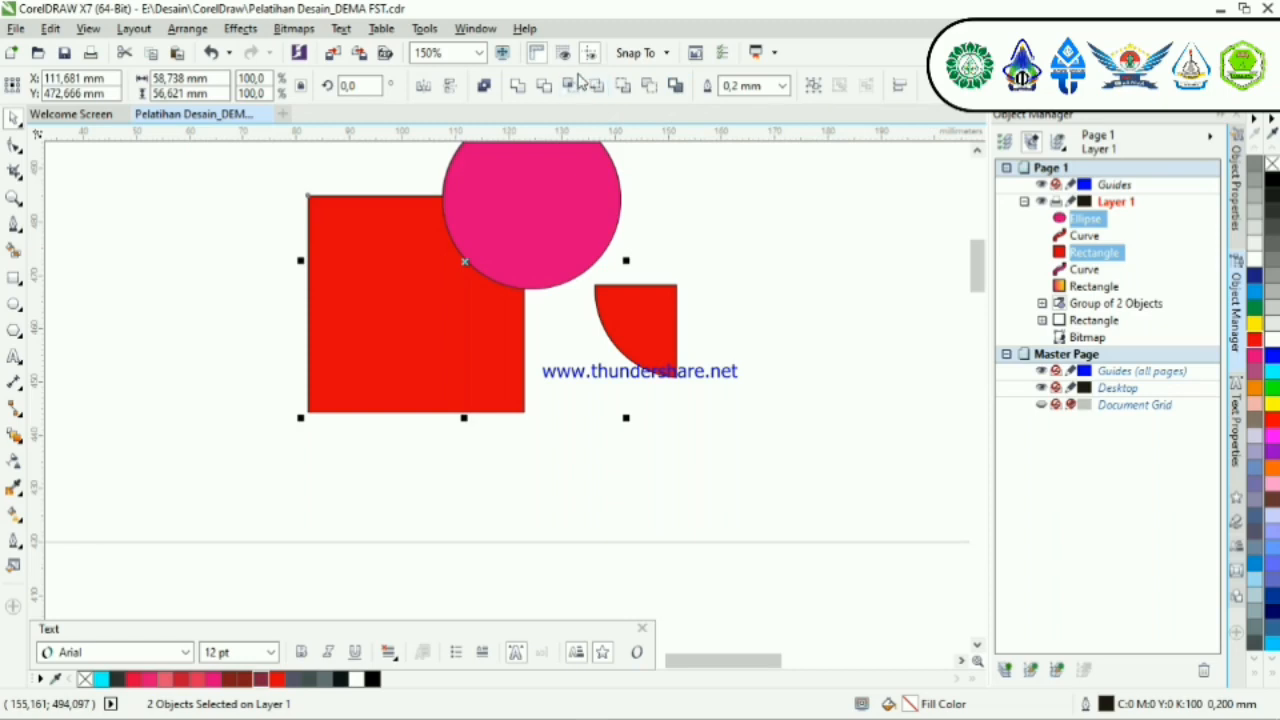
left_click(762, 263)
Step: Move the desk illustration bitmap up and to the right, clear of the gradient rectangle
scroll(677, 267, "down", 1)
left_click_drag(744, 517, 911, 228)
left_click_drag(845, 357, 871, 357)
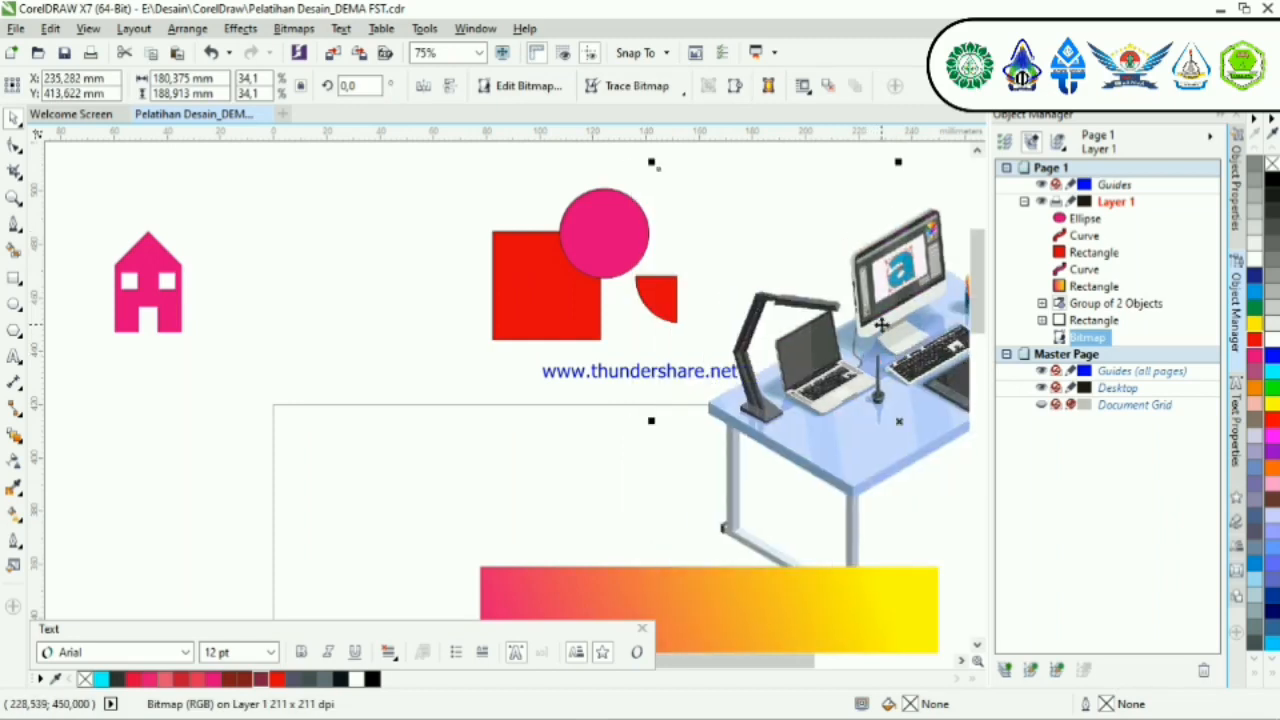
Step: Move the magenta circle onto the computer monitor in the desk illustration and remove its fill
left_click(638, 234)
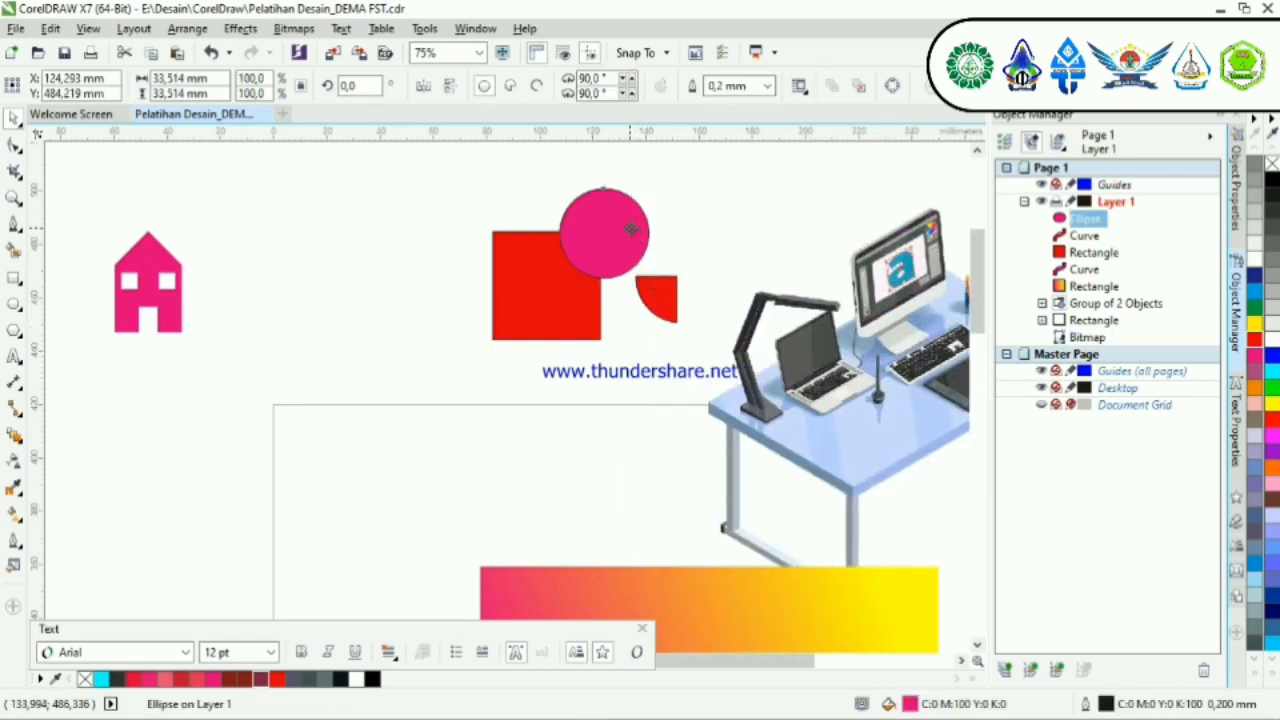
left_click_drag(632, 228, 931, 265)
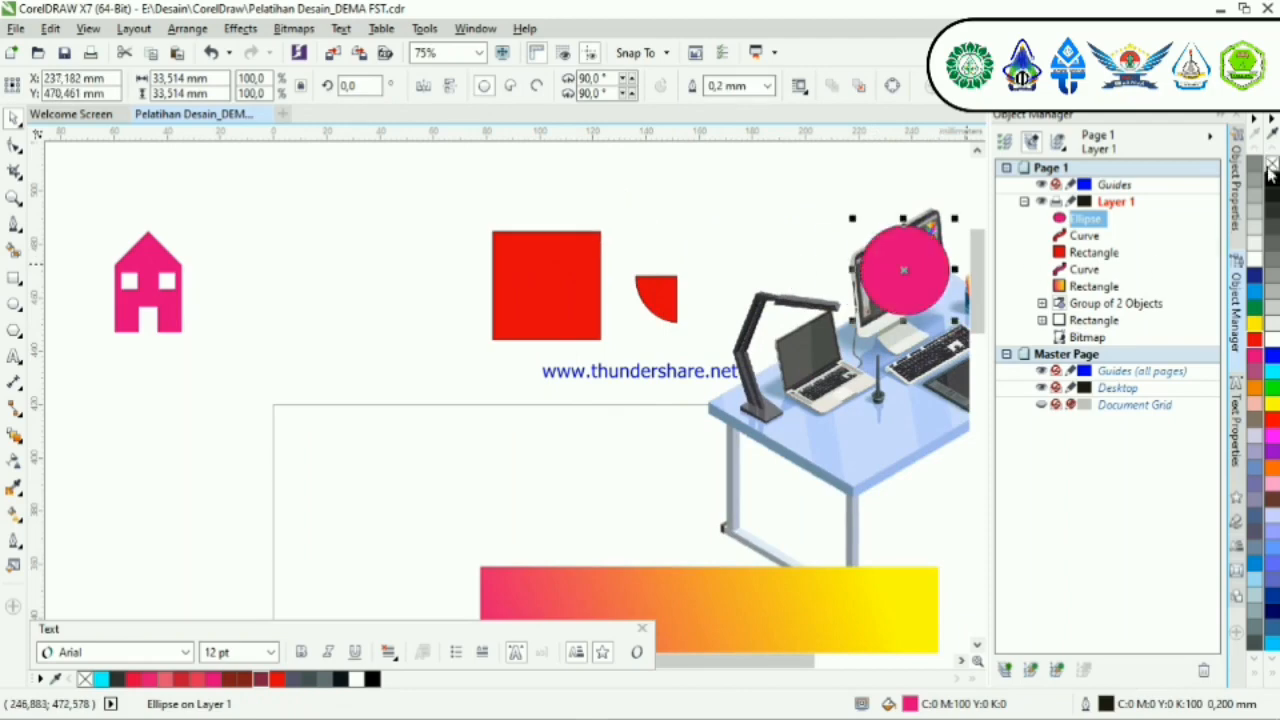
left_click(1268, 165)
scroll(931, 253, "up", 3)
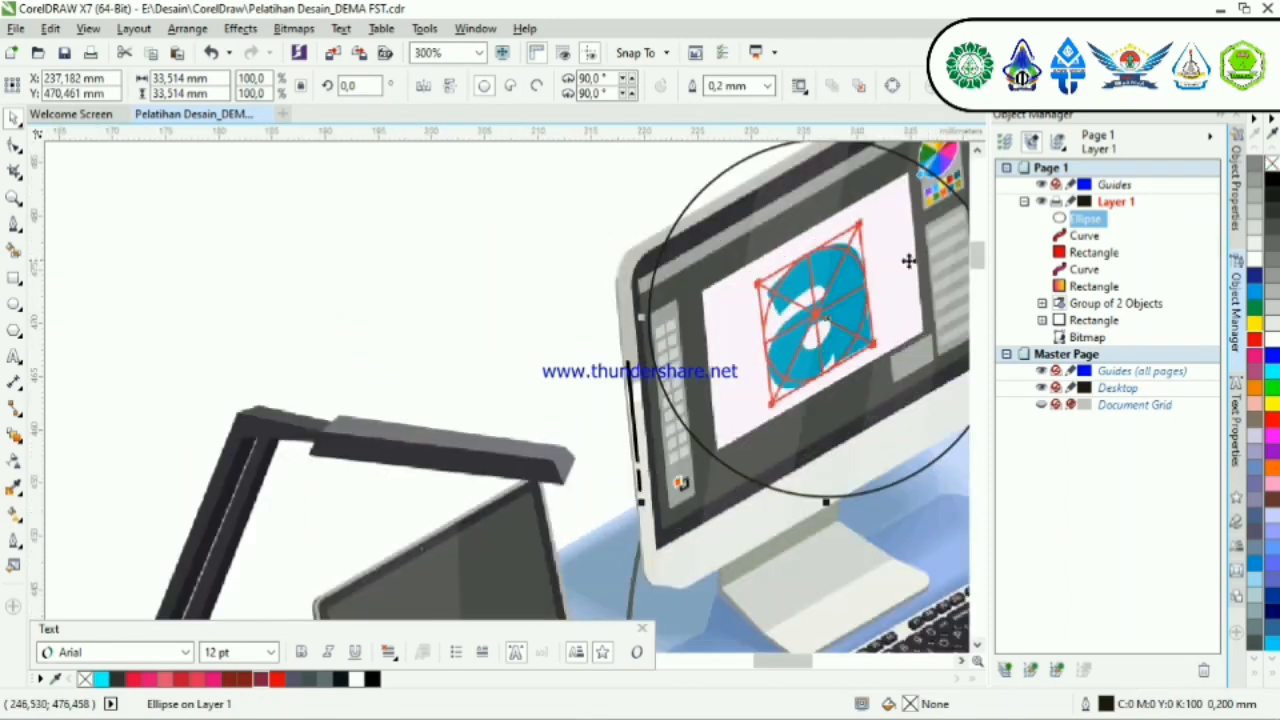
Step: Move the unfilled circle over the laptop in the desk illustration and resize it to about 50 mm so it surrounds the laptop
scroll(908, 261, "down", 2)
left_click_drag(931, 202, 913, 222)
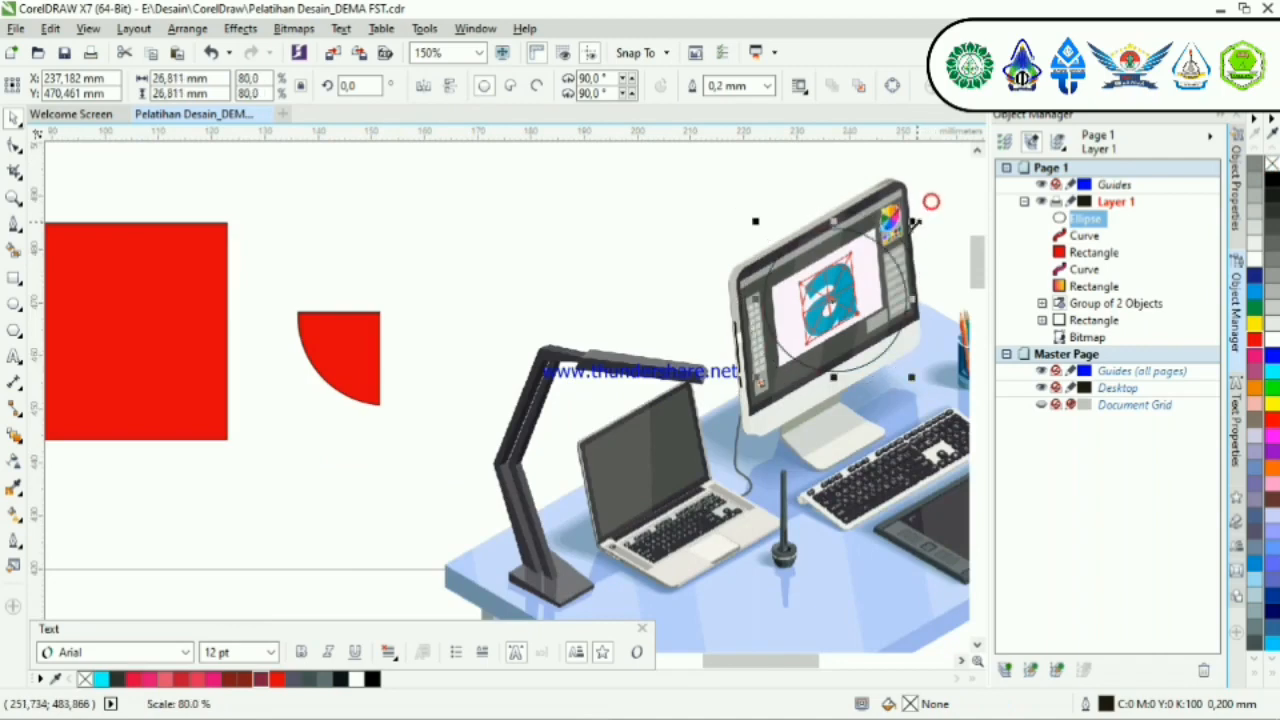
left_click_drag(912, 374, 801, 601)
left_click_drag(640, 458, 676, 484)
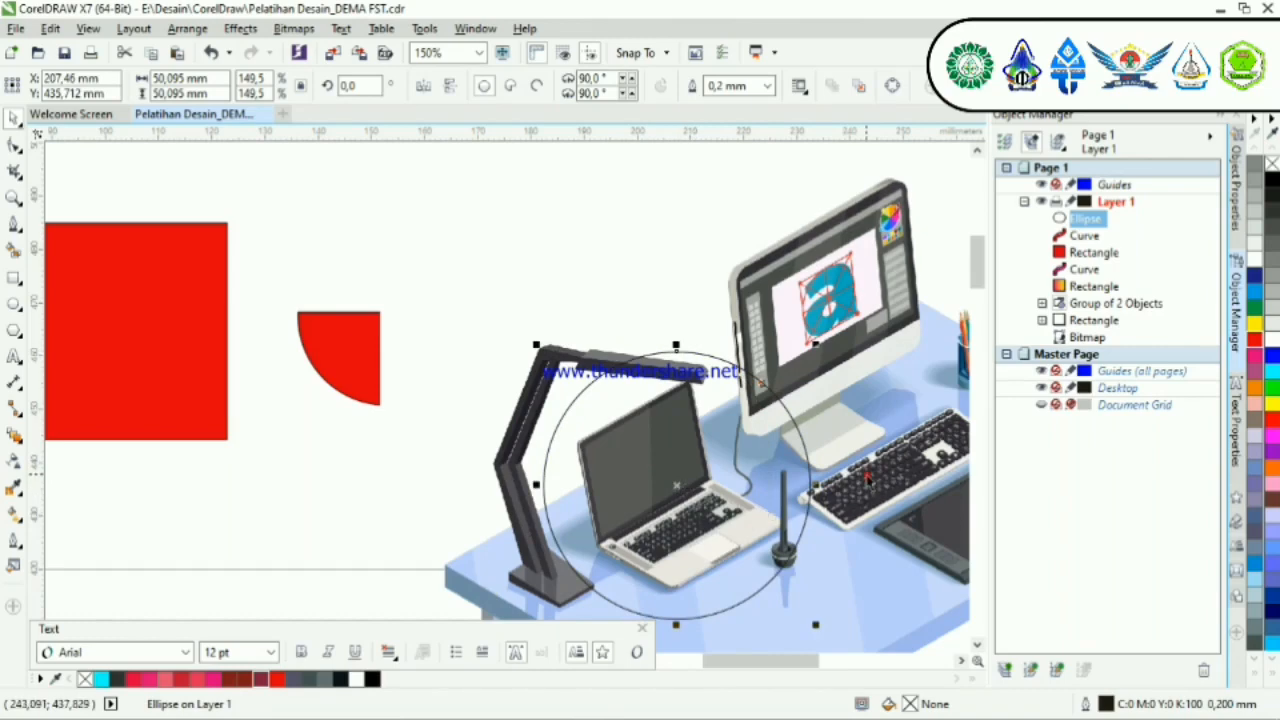
Step: Intersect the circle with the desk illustration bitmap and move the resulting circular laptop piece up and to the left
left_click(669, 203, "shift")
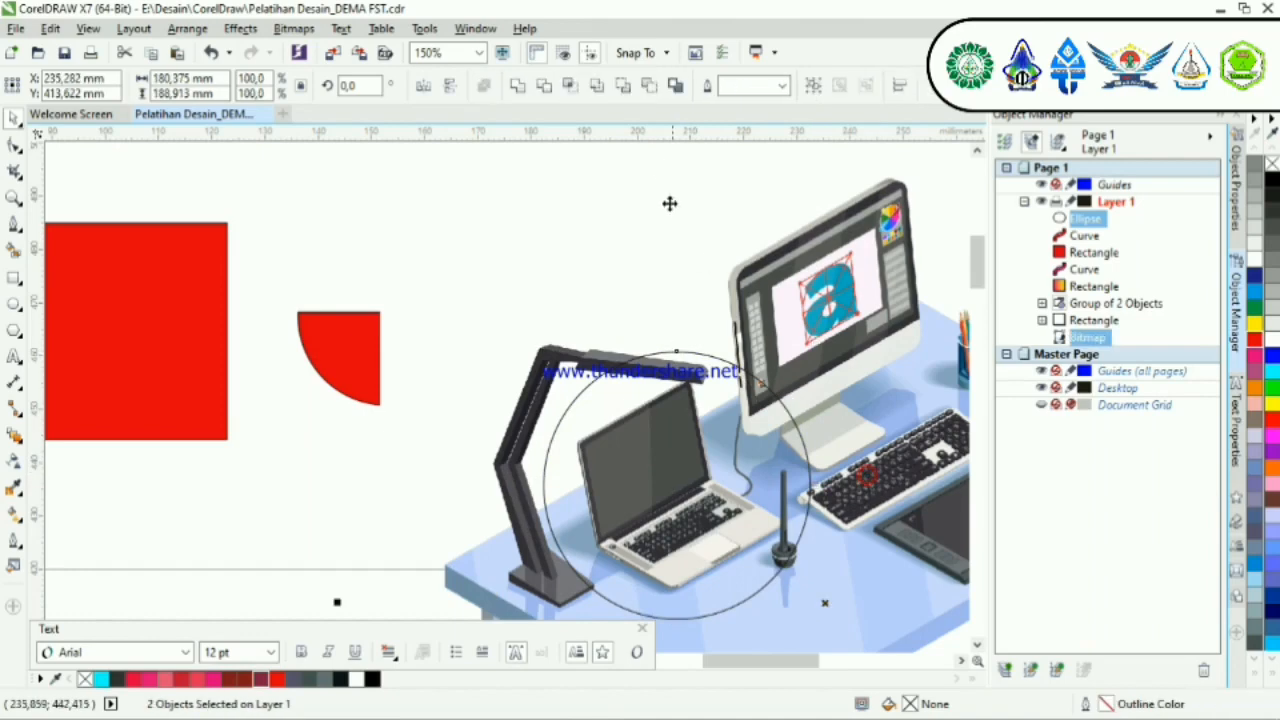
left_click(569, 87)
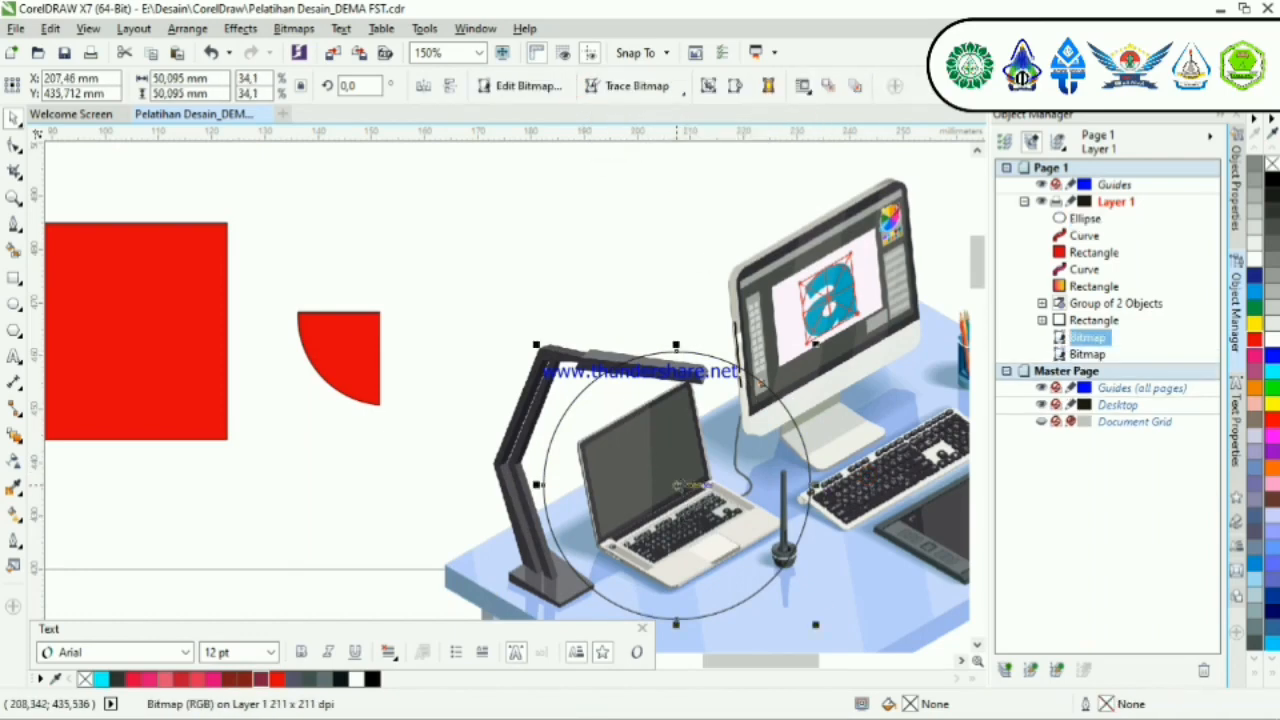
left_click_drag(641, 476, 309, 386)
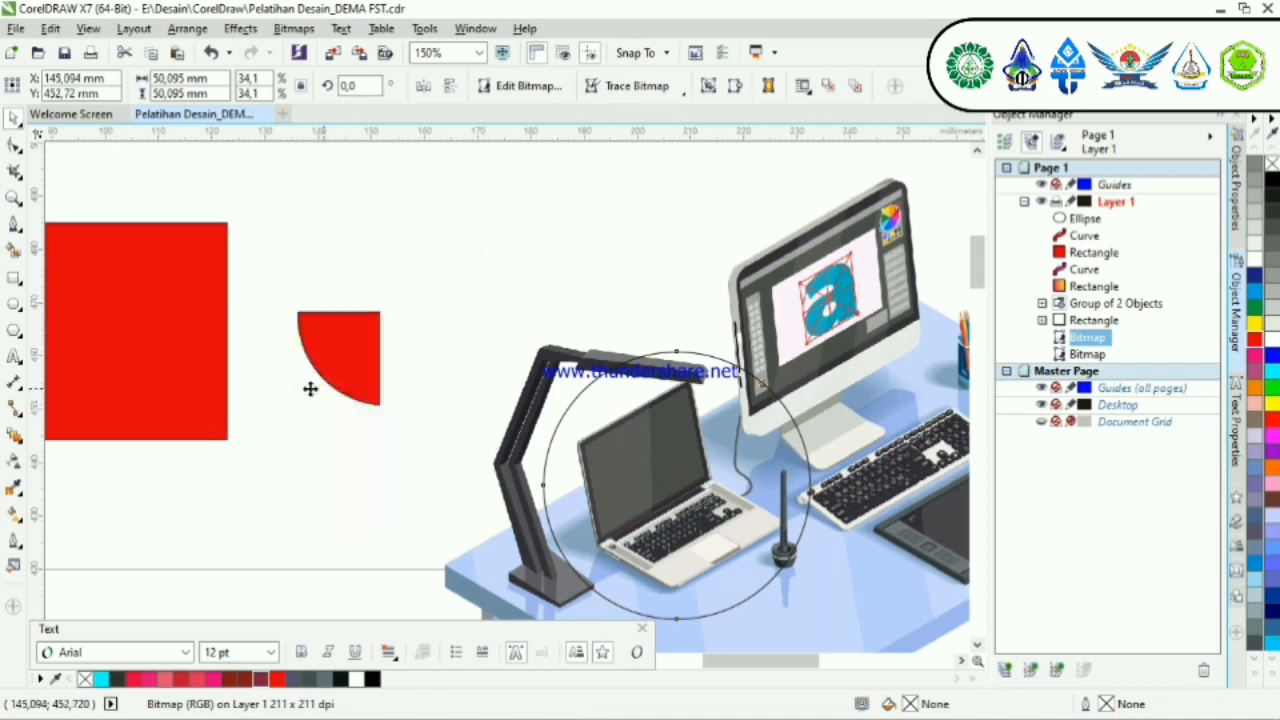
left_click_drag(468, 363, 598, 280)
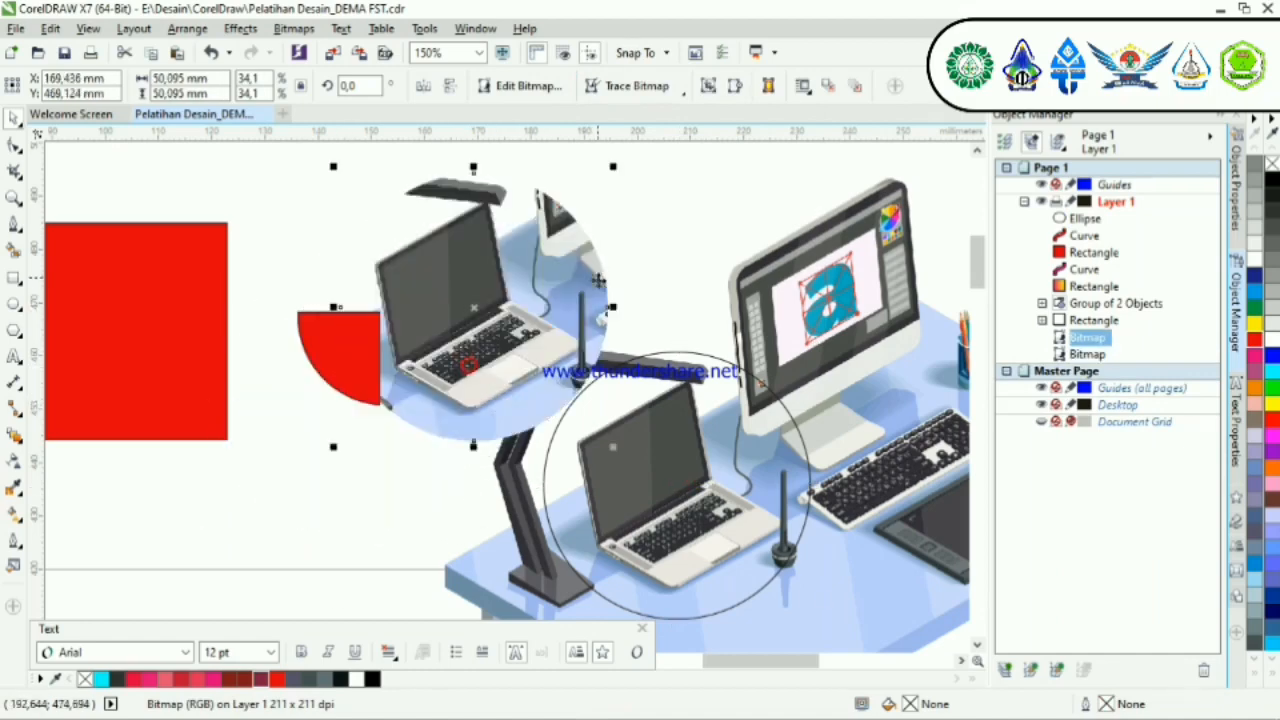
Step: Scale the circular laptop piece down to about half its size around its centre, and select the desk illustration bitmap
left_click_drag(611, 442, 545, 376)
left_click(617, 309)
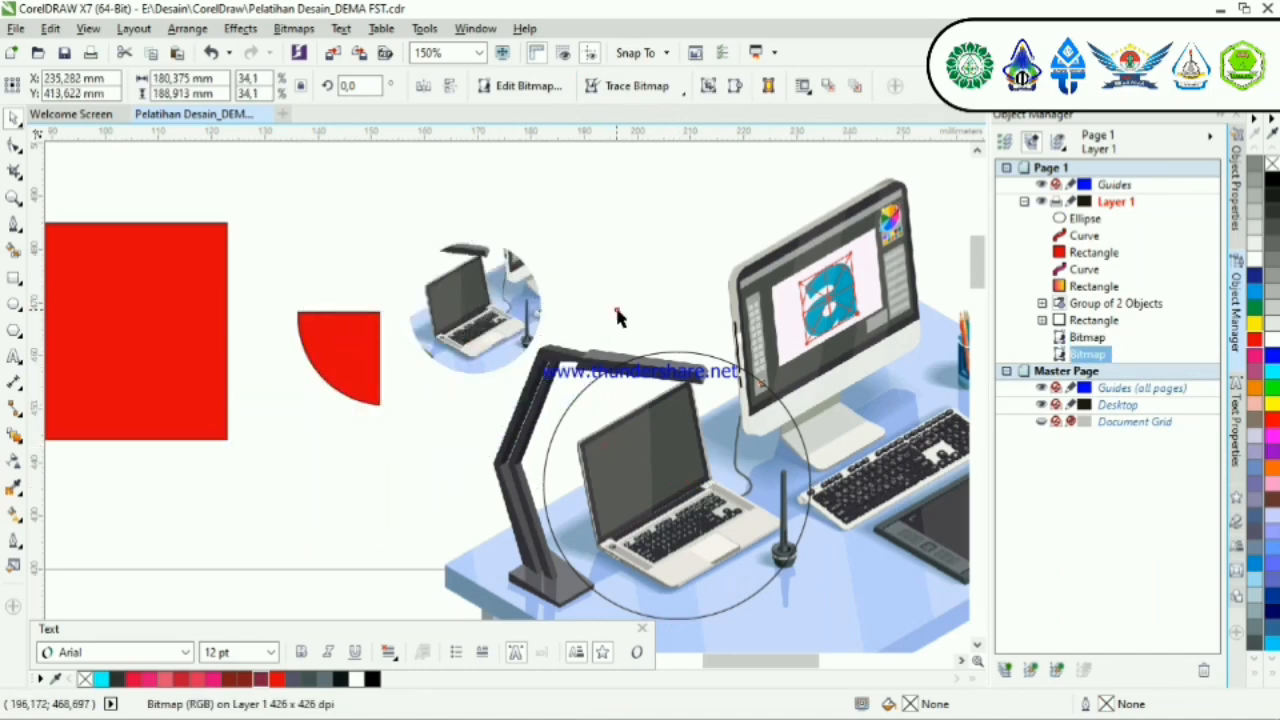
scroll(644, 341, "down", 1)
scroll(835, 393, "down", 2)
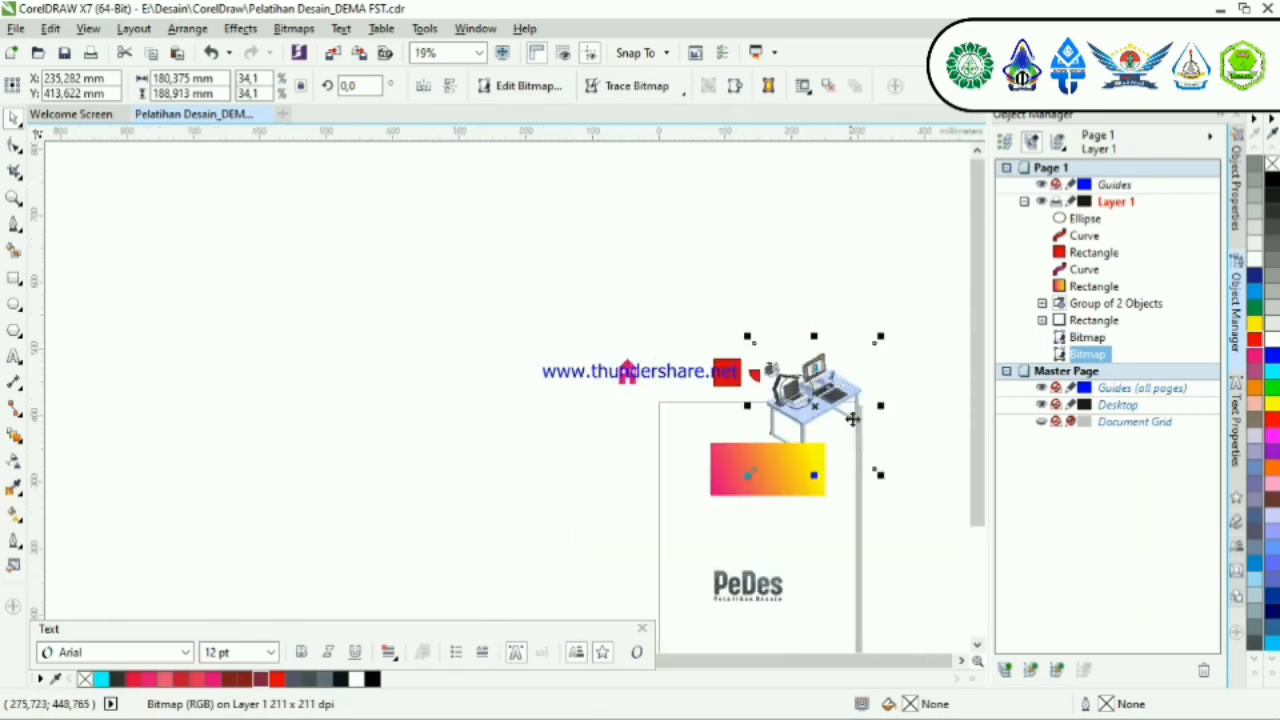